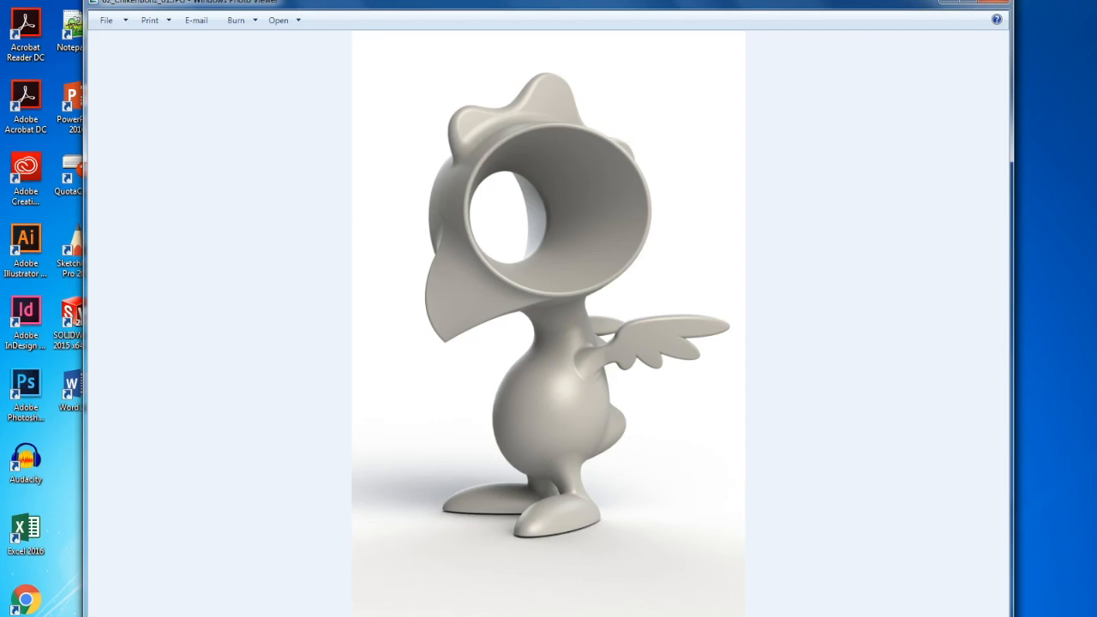
Browse the reference images of character toys, from the starfish man through to the horned bobble-head skull.
key(Left)
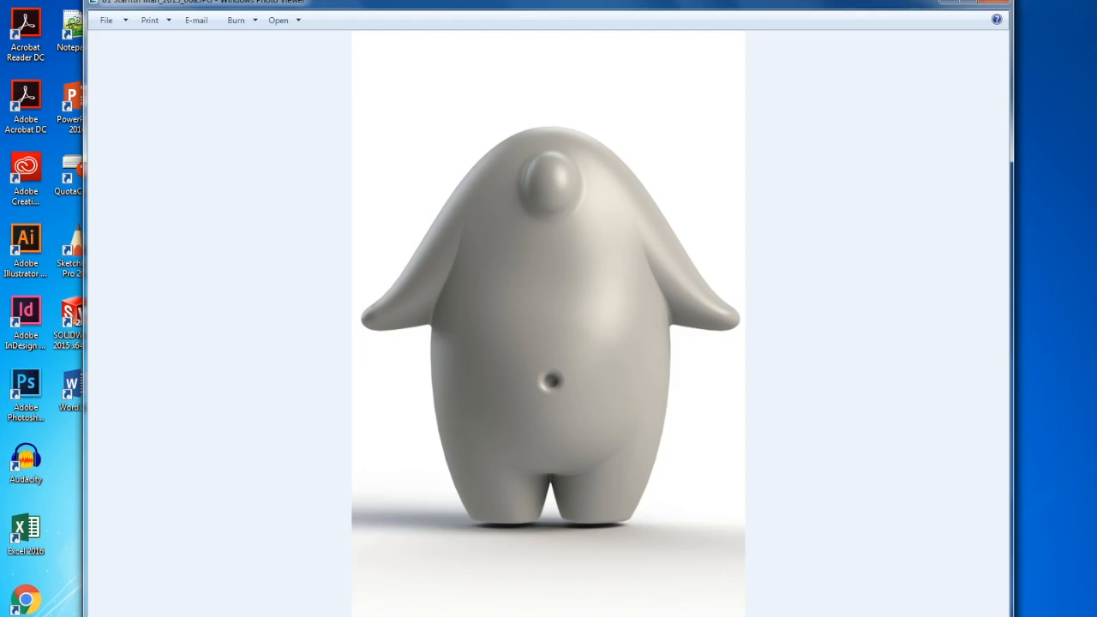
key(Right)
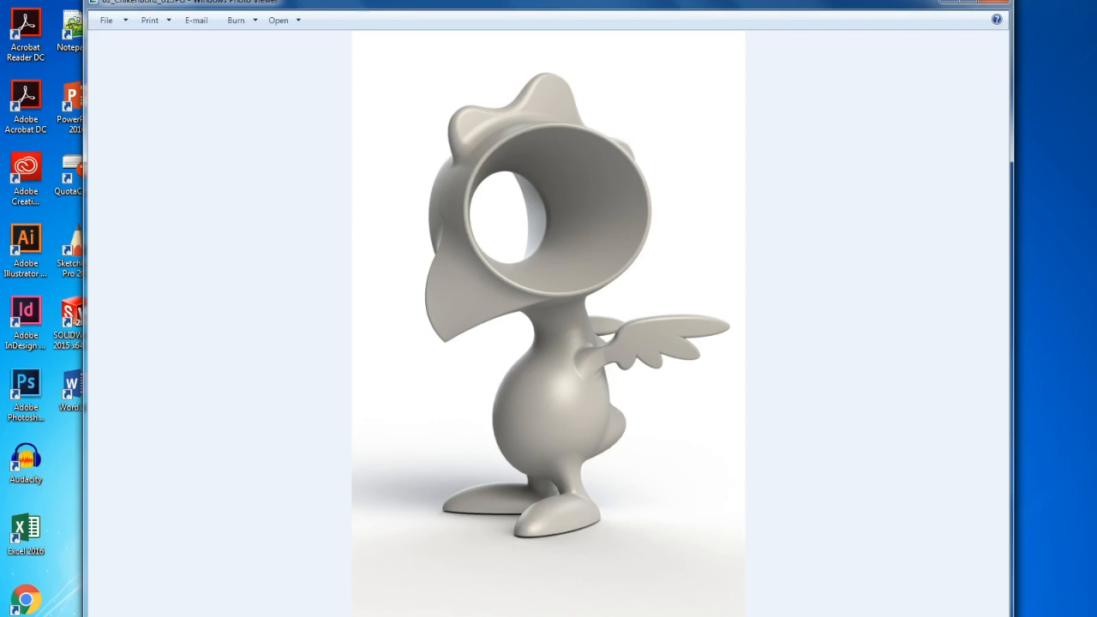
key(Right)
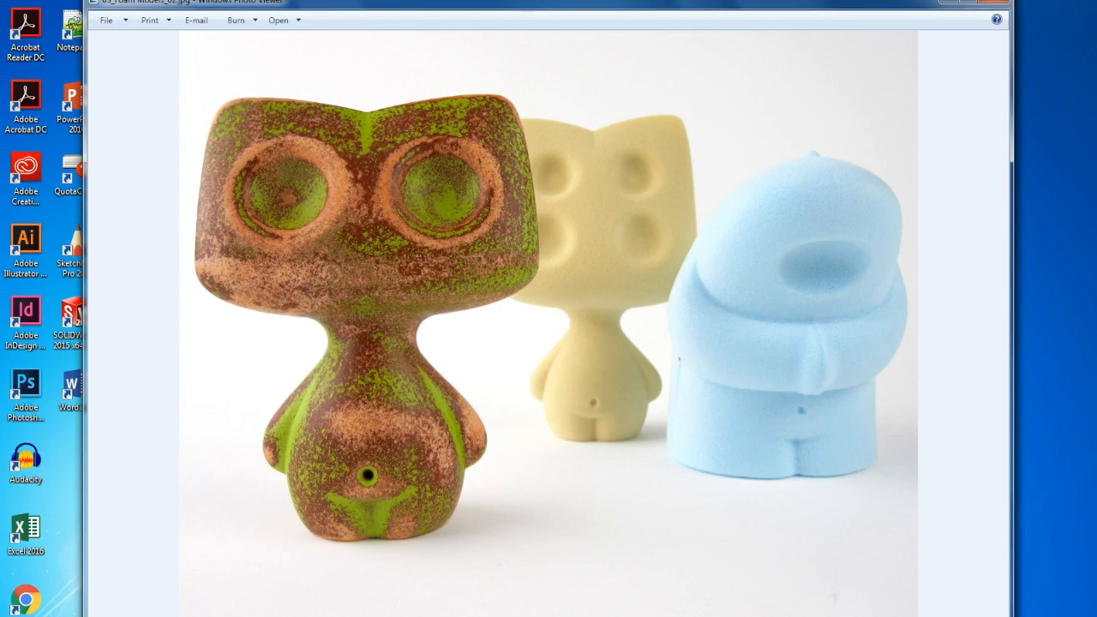
key(Right)
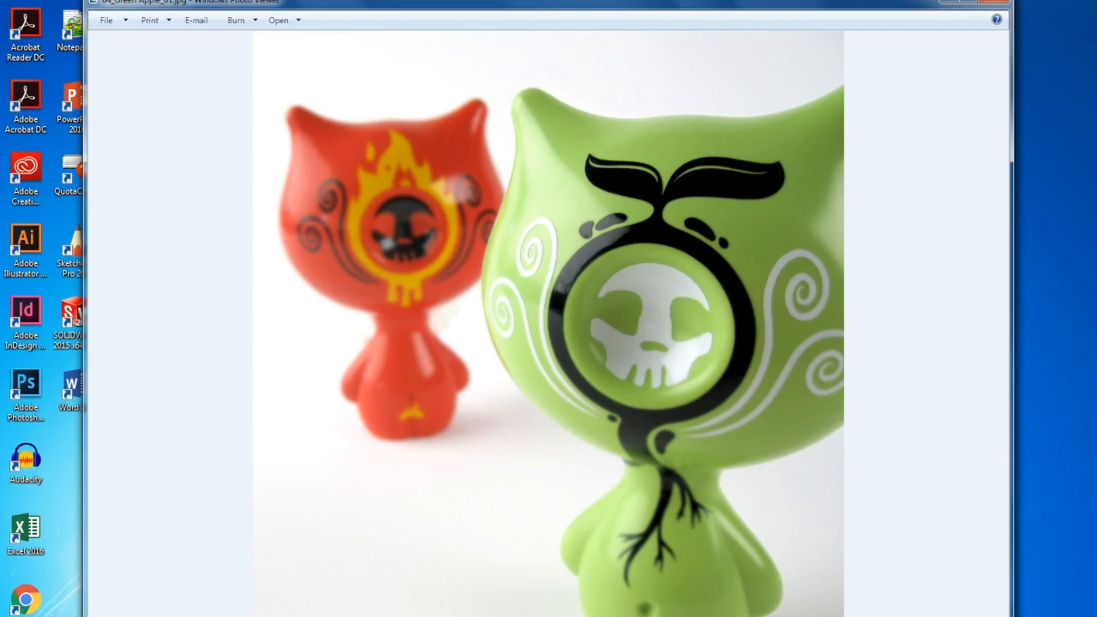
key(Right)
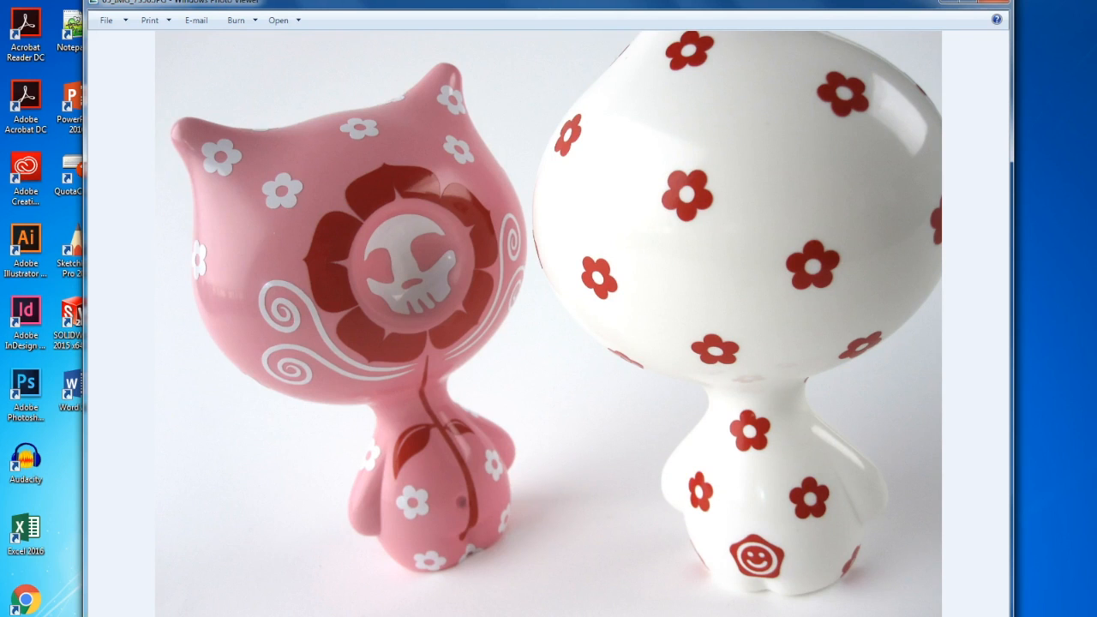
key(Right)
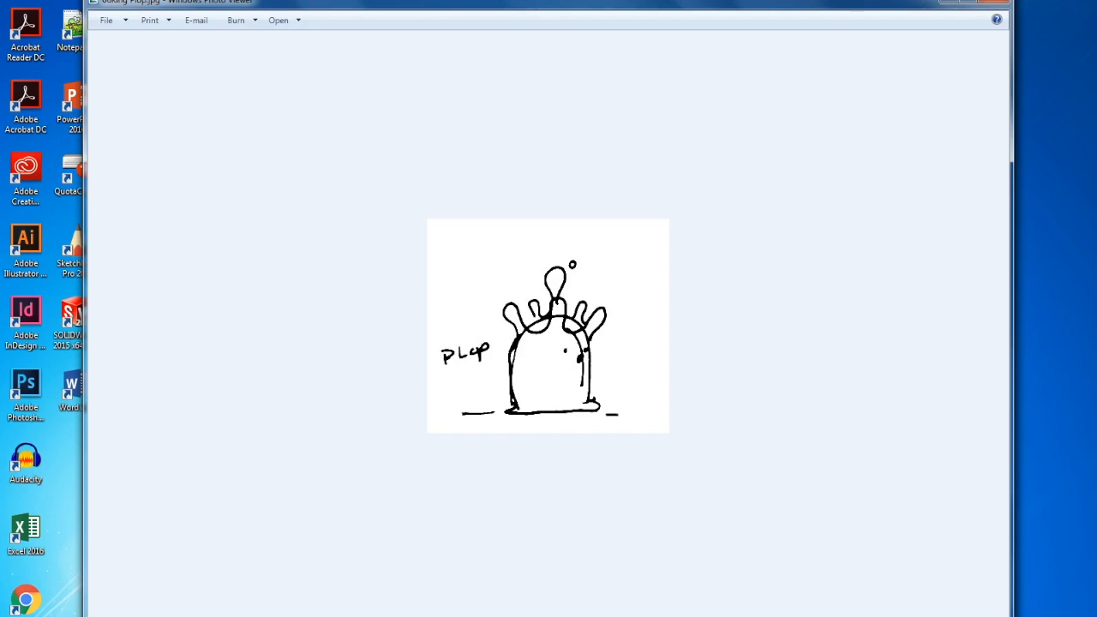
key(Right)
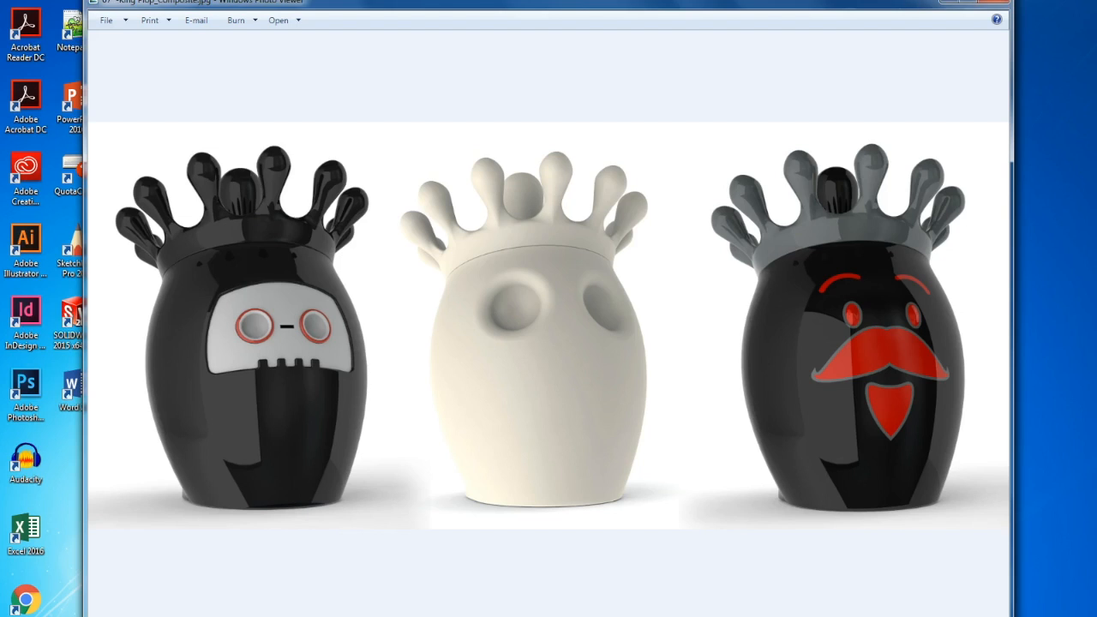
key(Right)
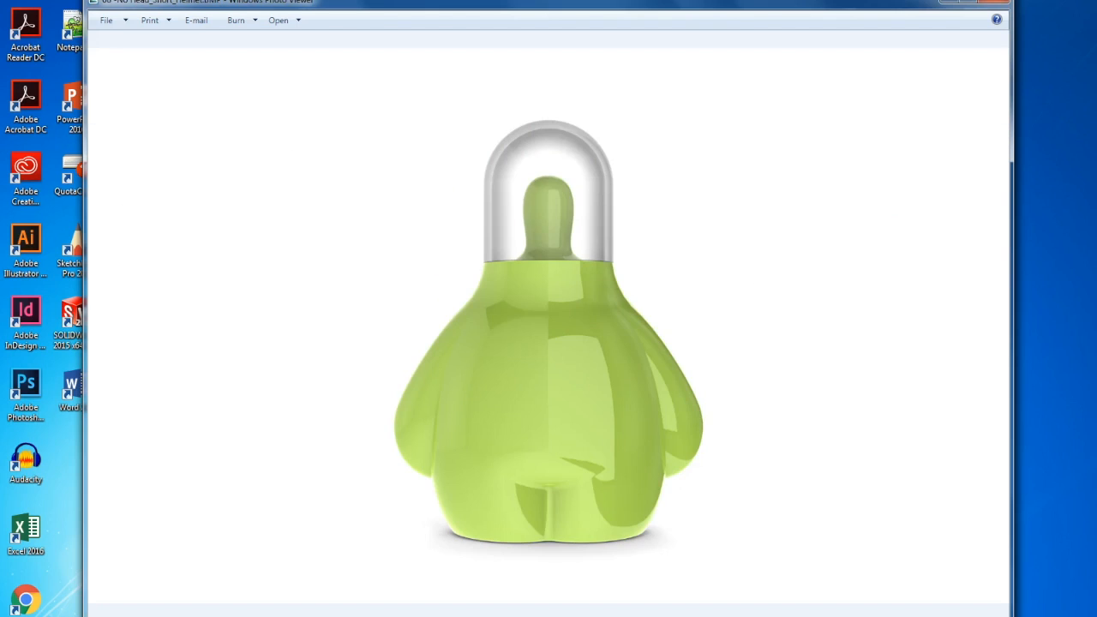
key(Right)
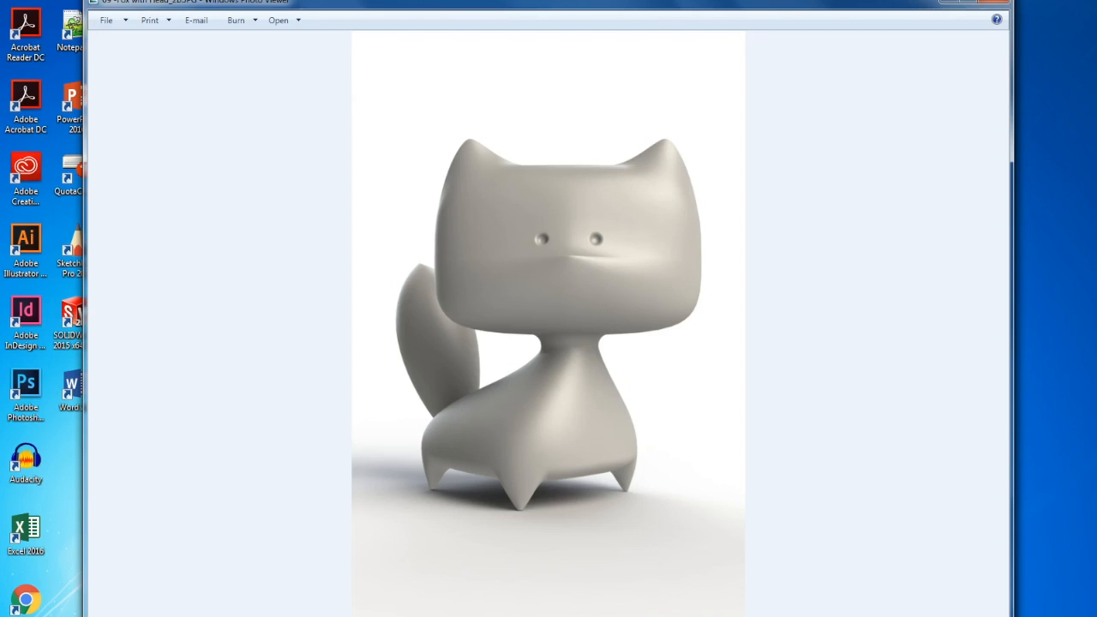
key(Right)
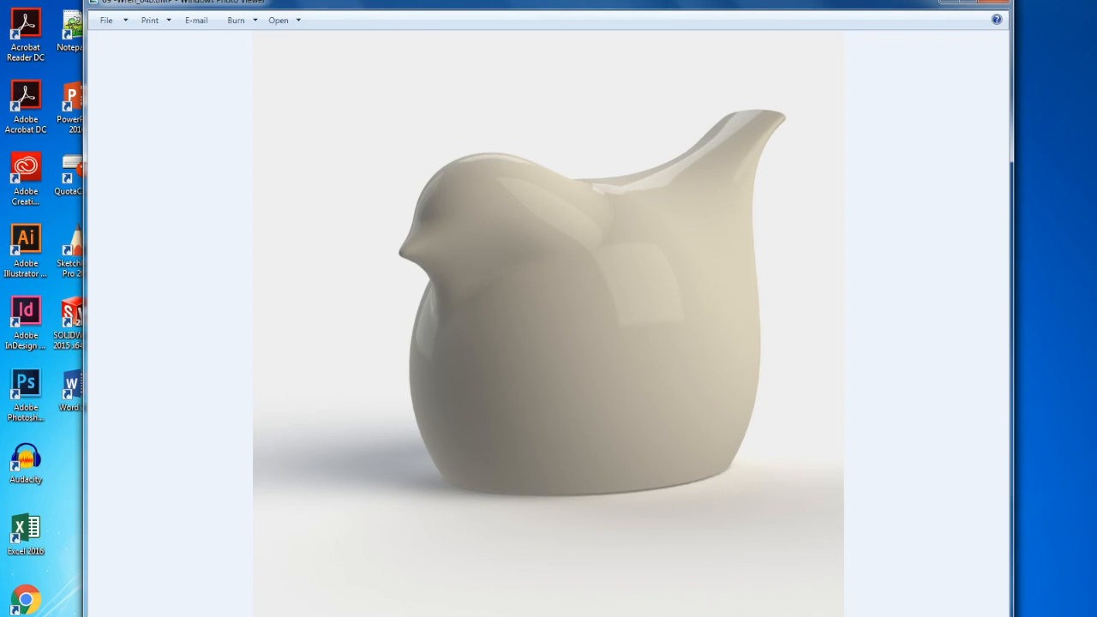
key(Right)
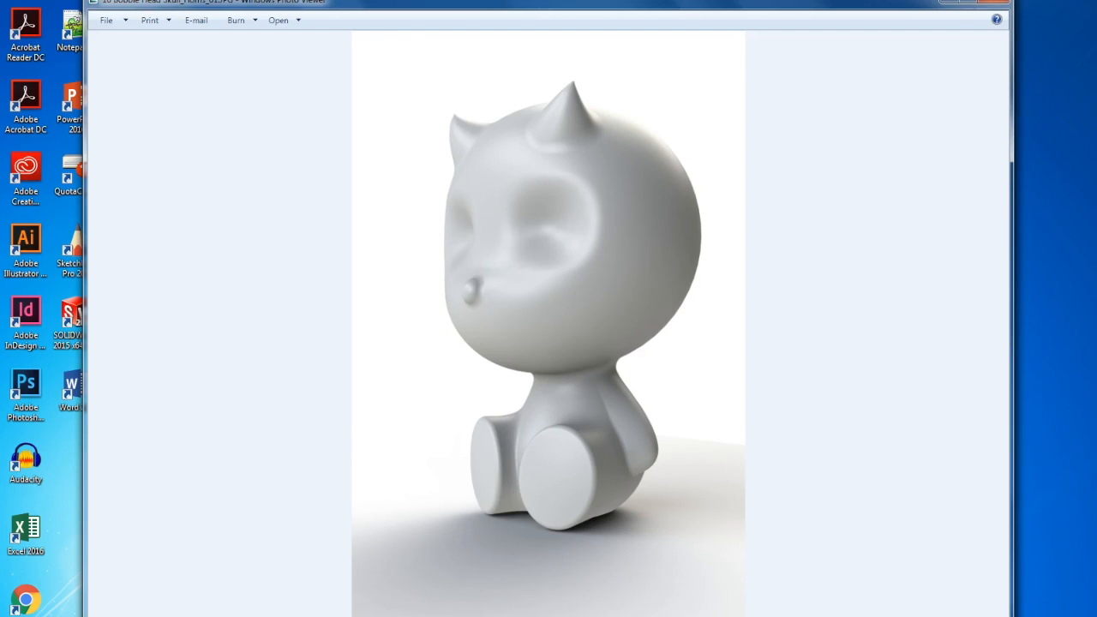
Browse the remaining vase, bowl, deer and rabbit images until the set wraps around, and close the image viewer.
key(Right)
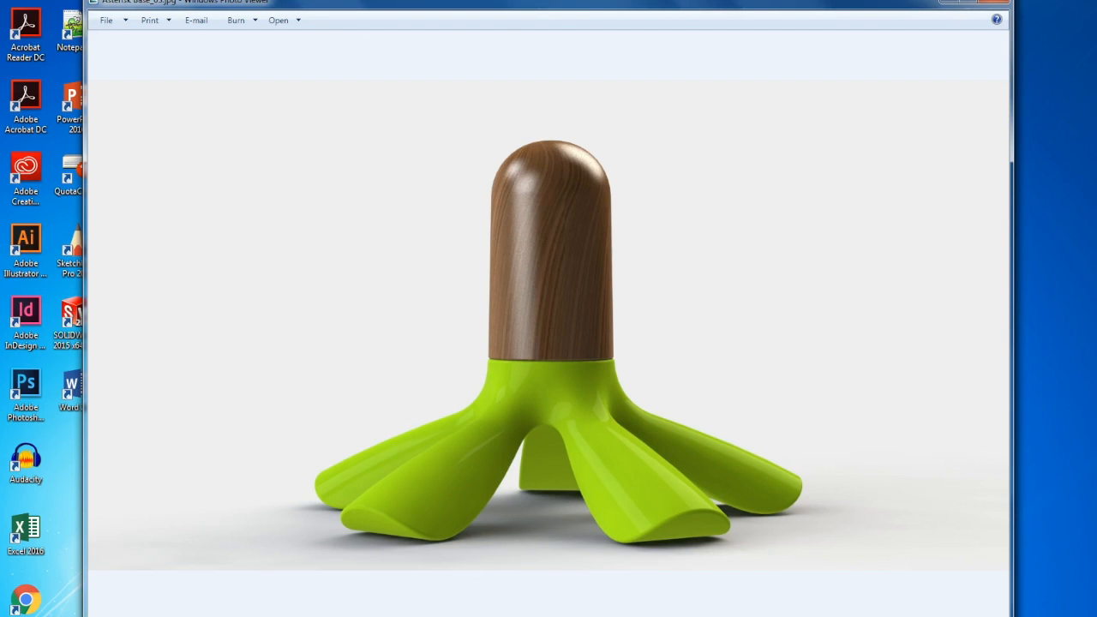
key(Right)
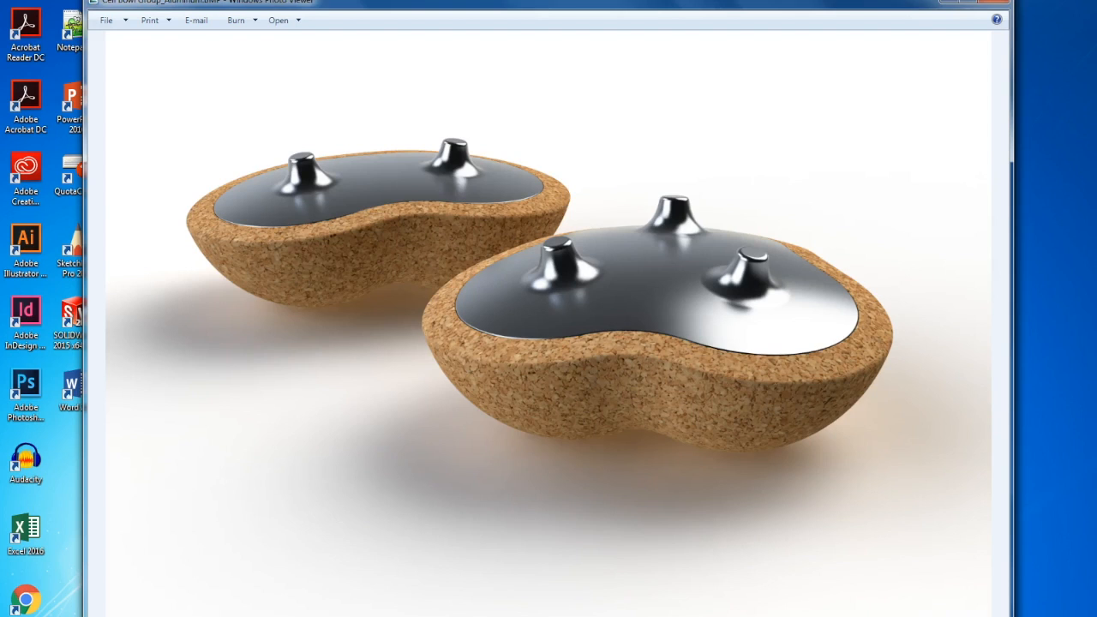
key(Right)
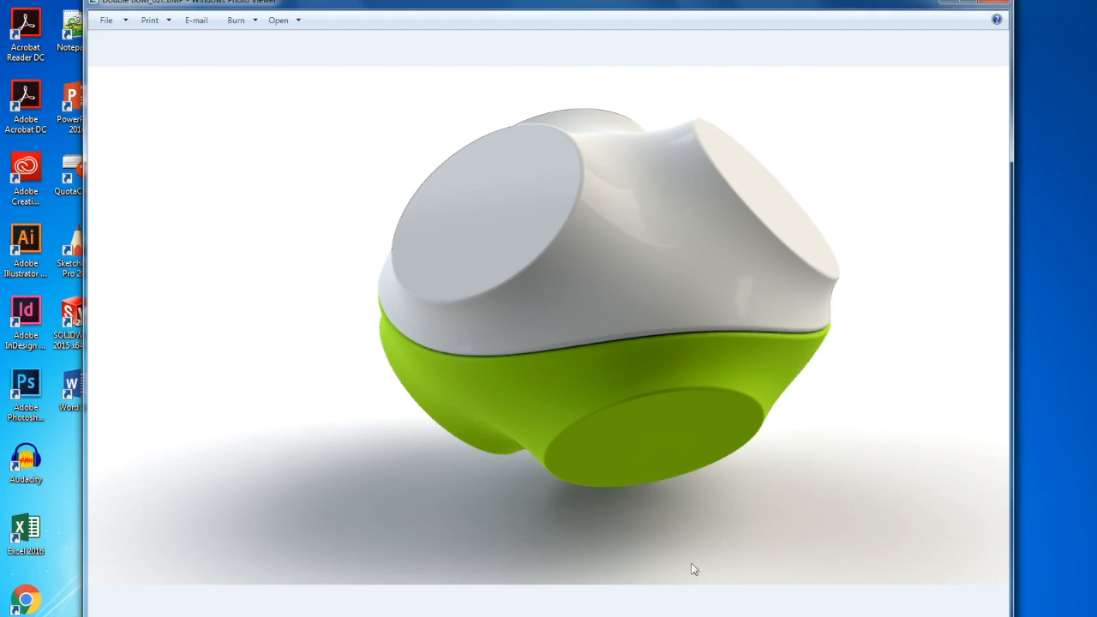
key(Right)
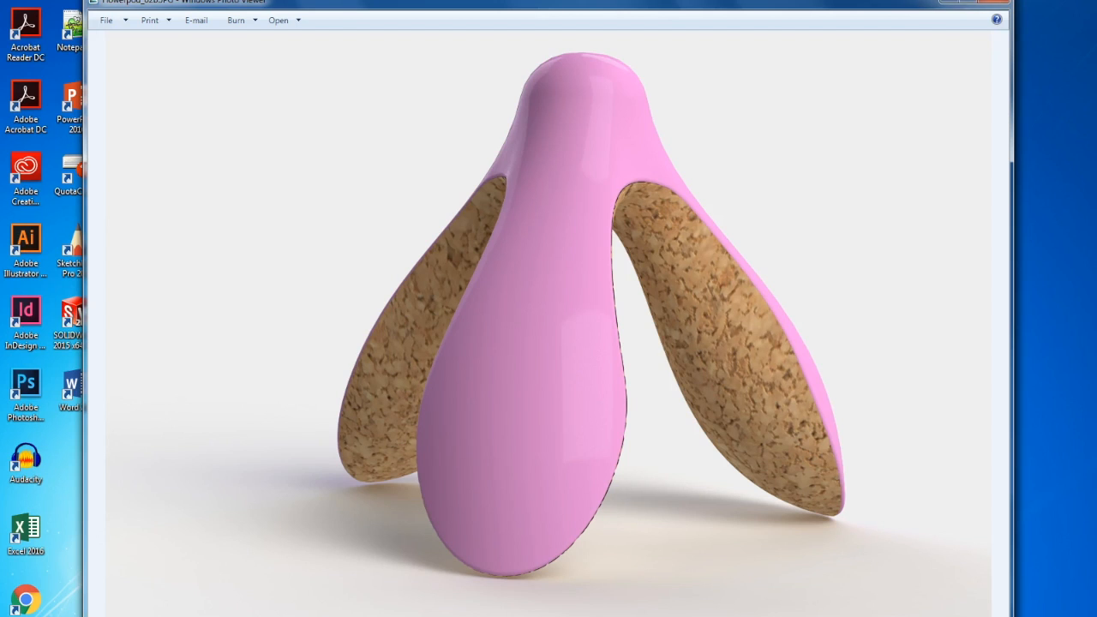
key(Right)
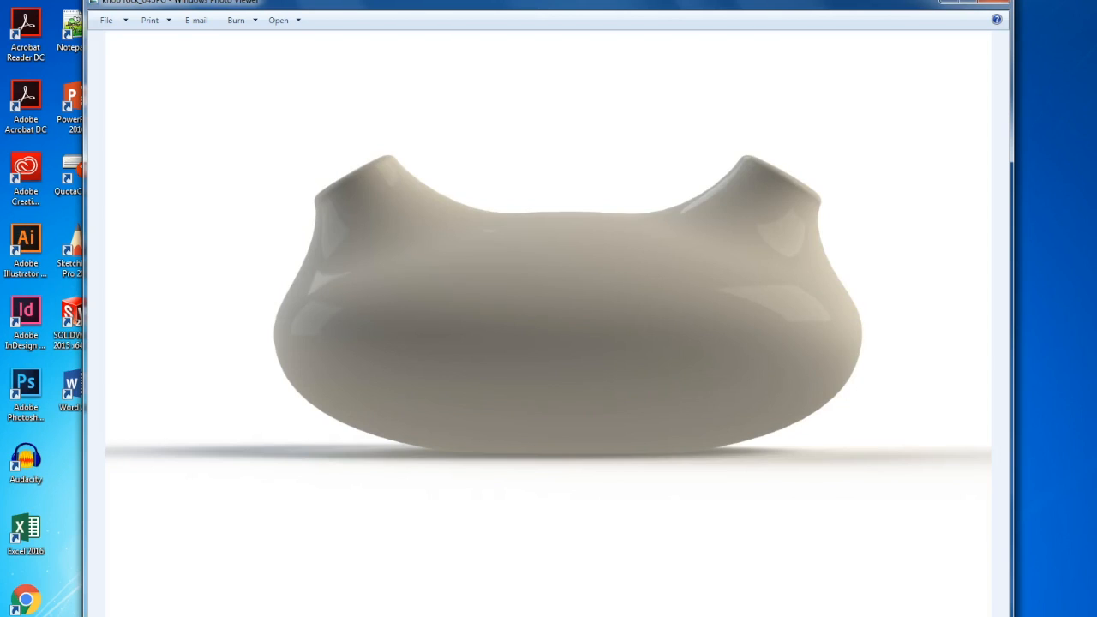
key(Right)
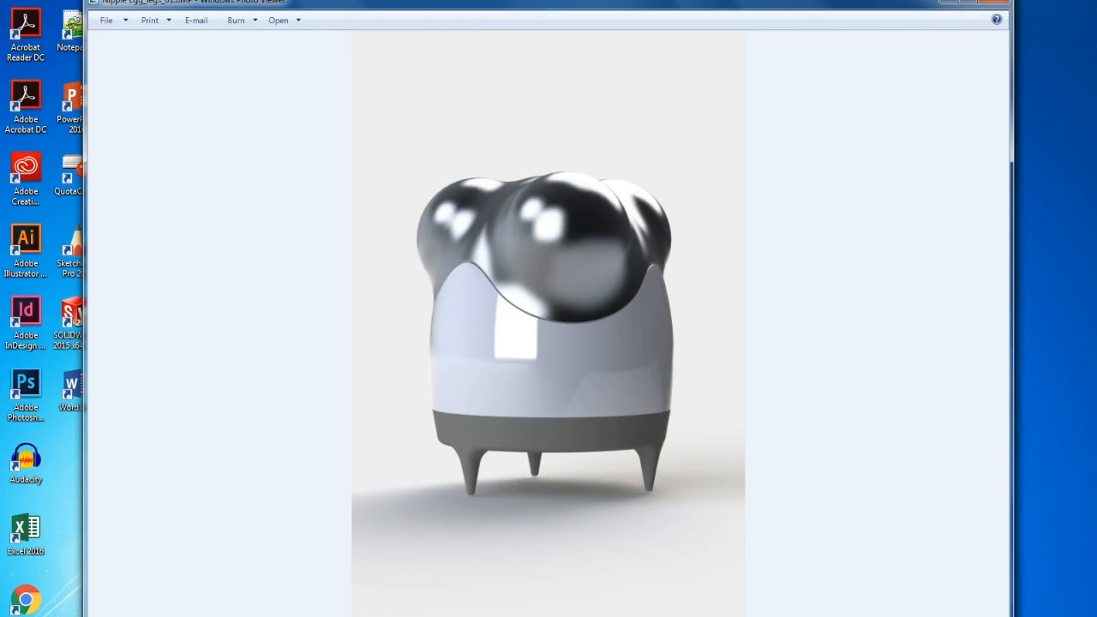
key(Right)
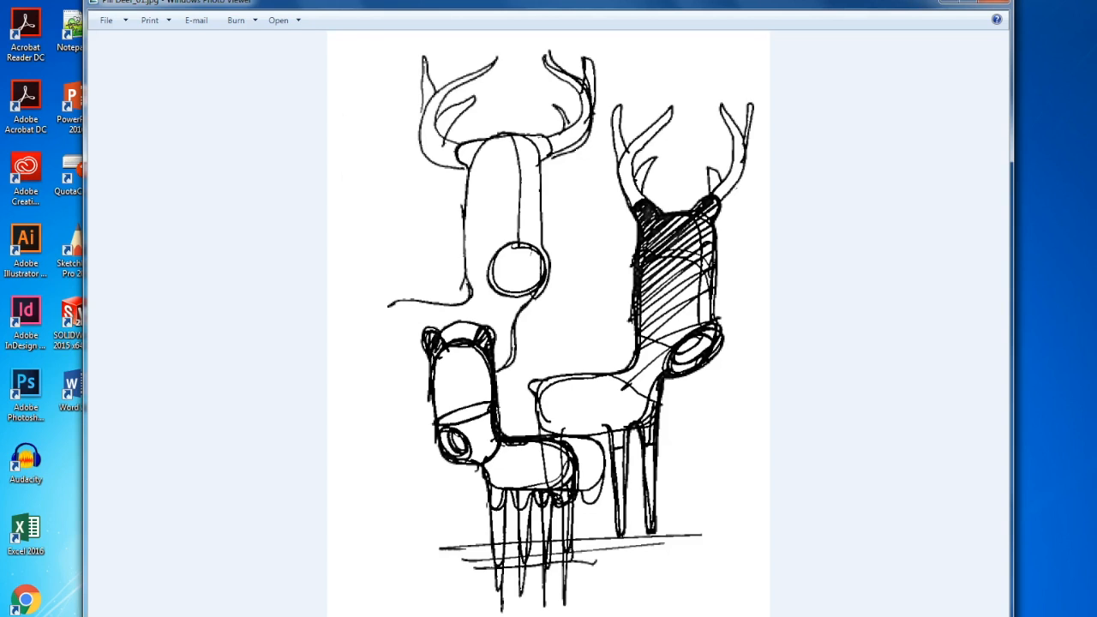
key(Right)
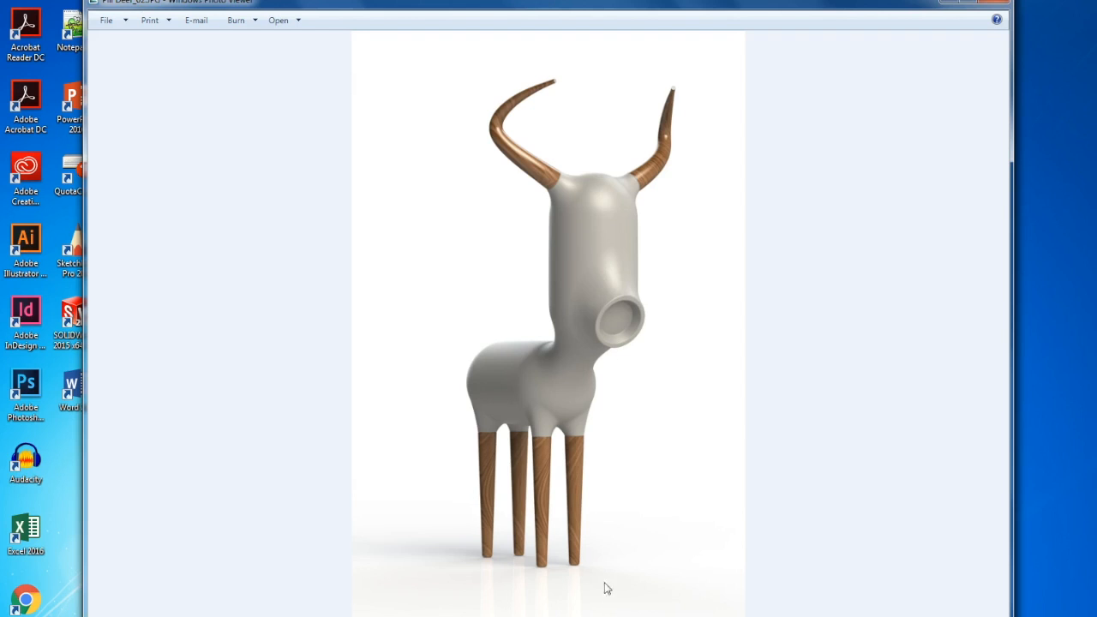
key(Right)
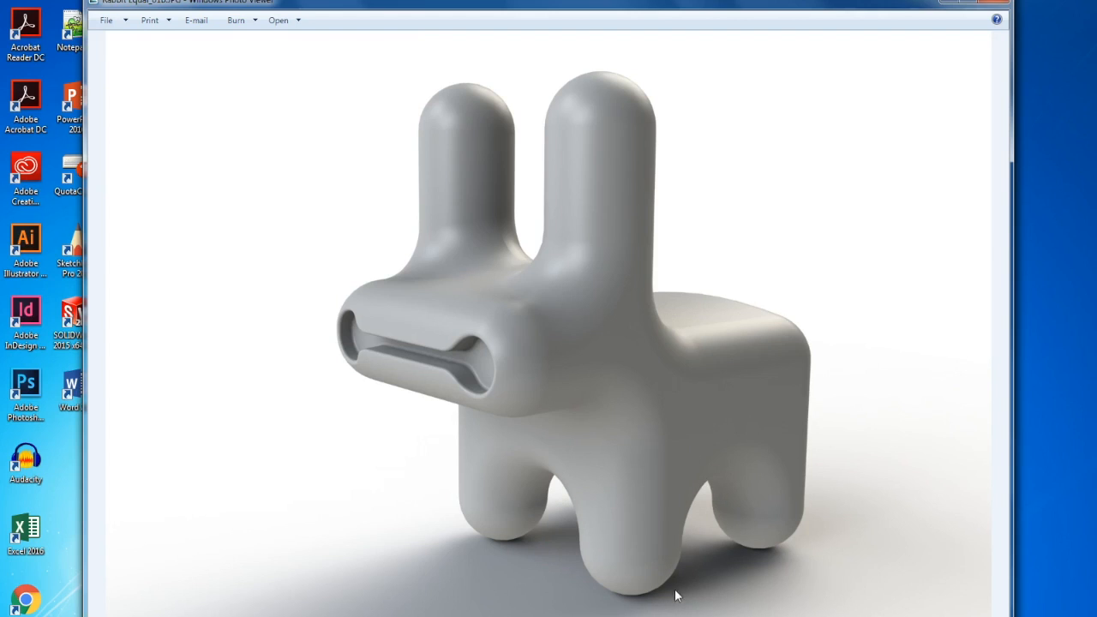
key(Right)
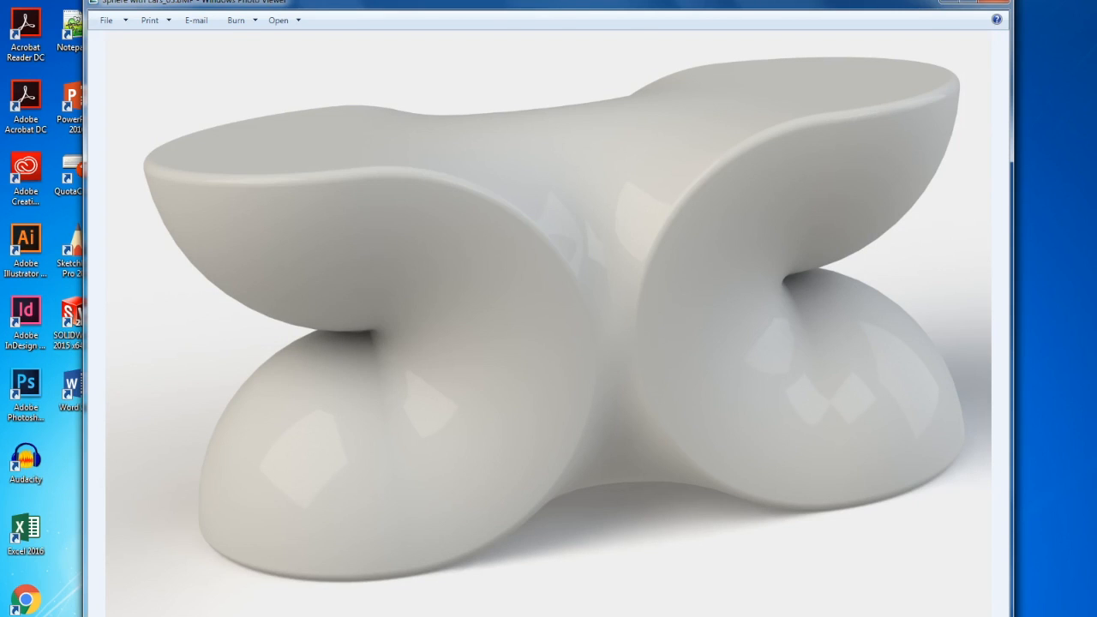
key(Right)
key(Right)
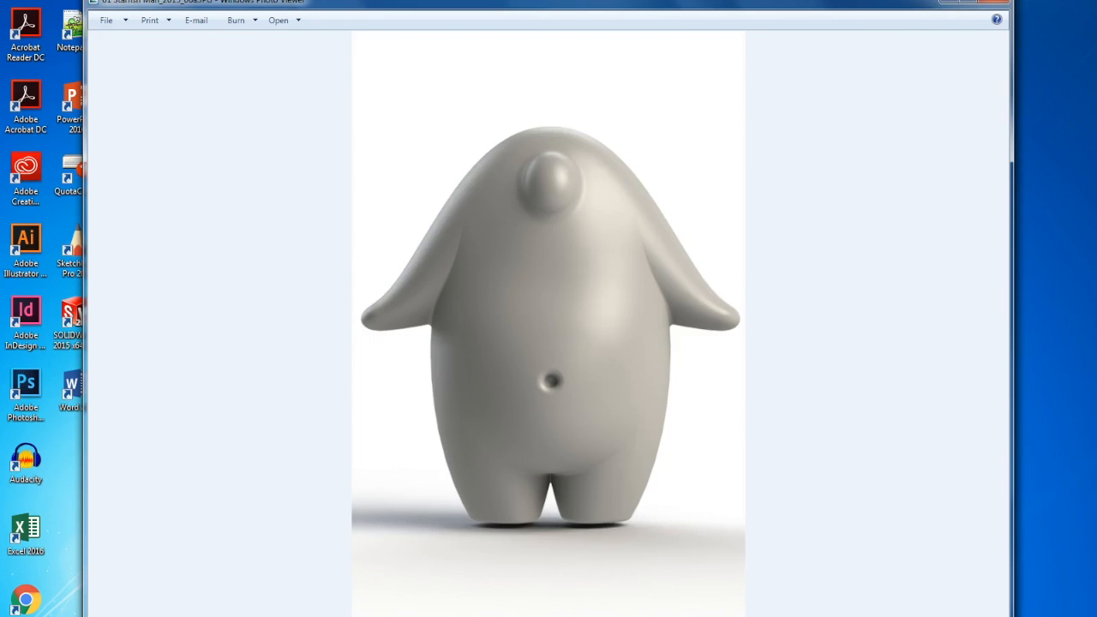
click(996, 4)
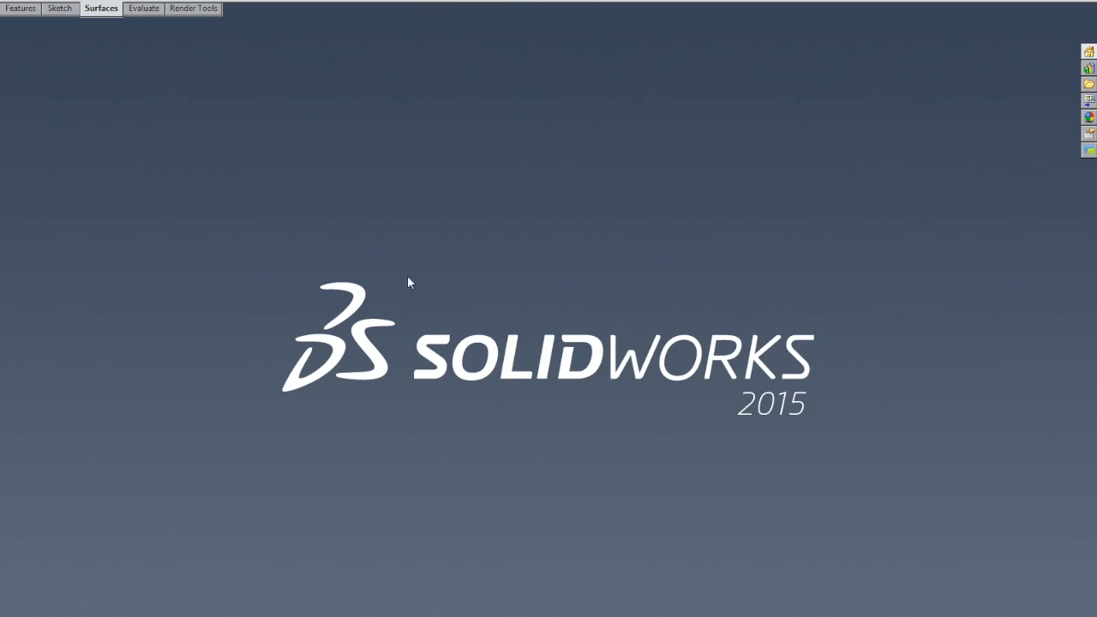
Open the recent part Egg with Leg Test_Bad Waist.SLDPRT in SOLIDWORKS and maximize its window.
click(108, 0)
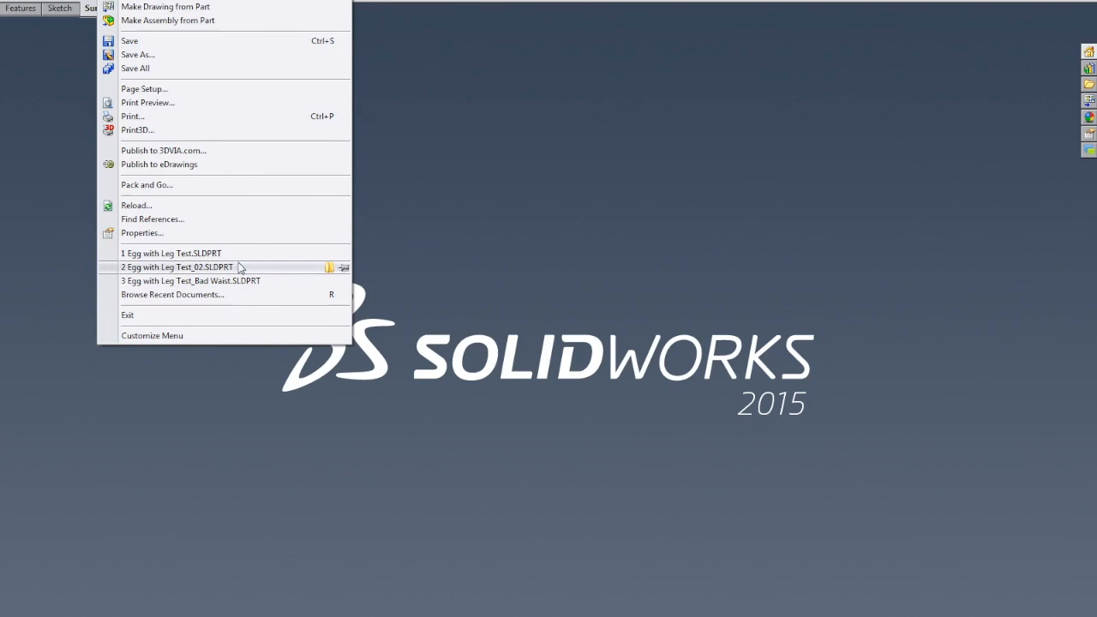
click(215, 282)
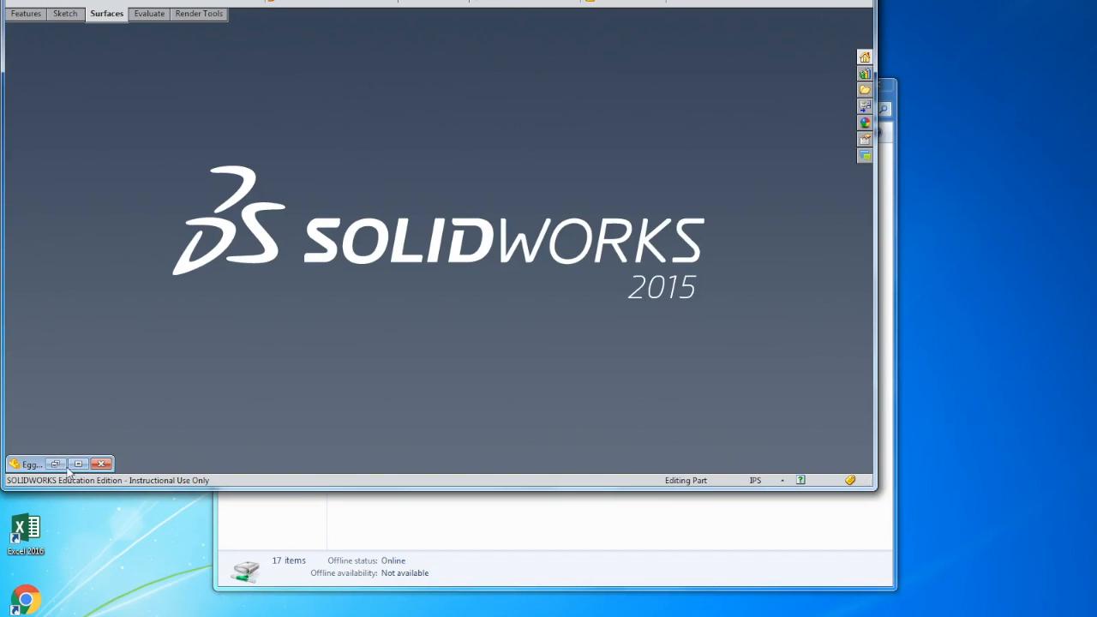
click(56, 464)
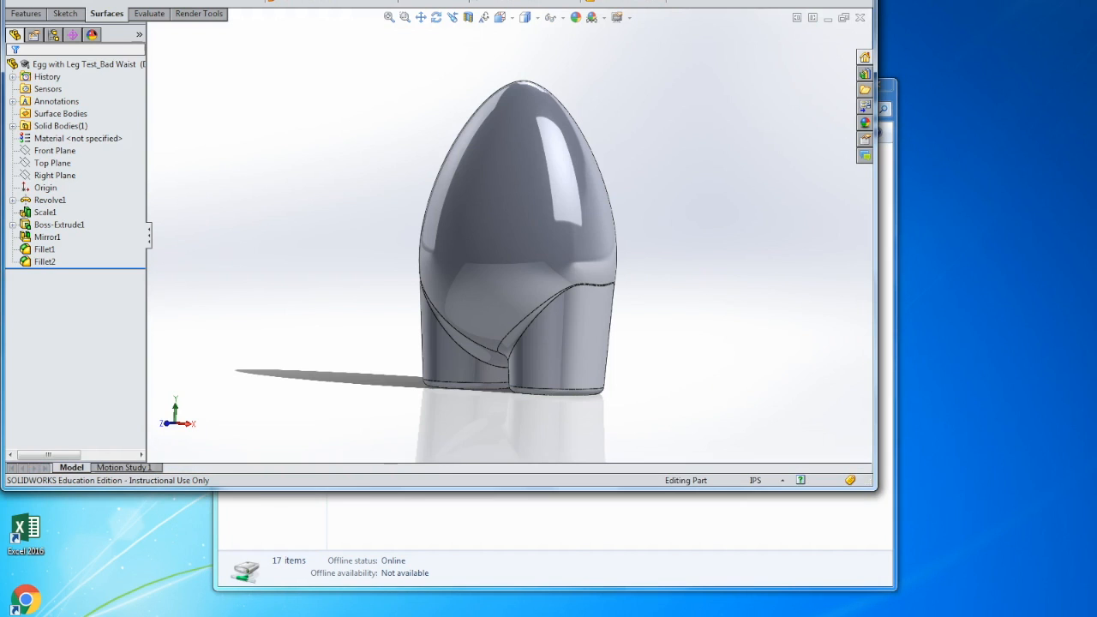
click(844, 1)
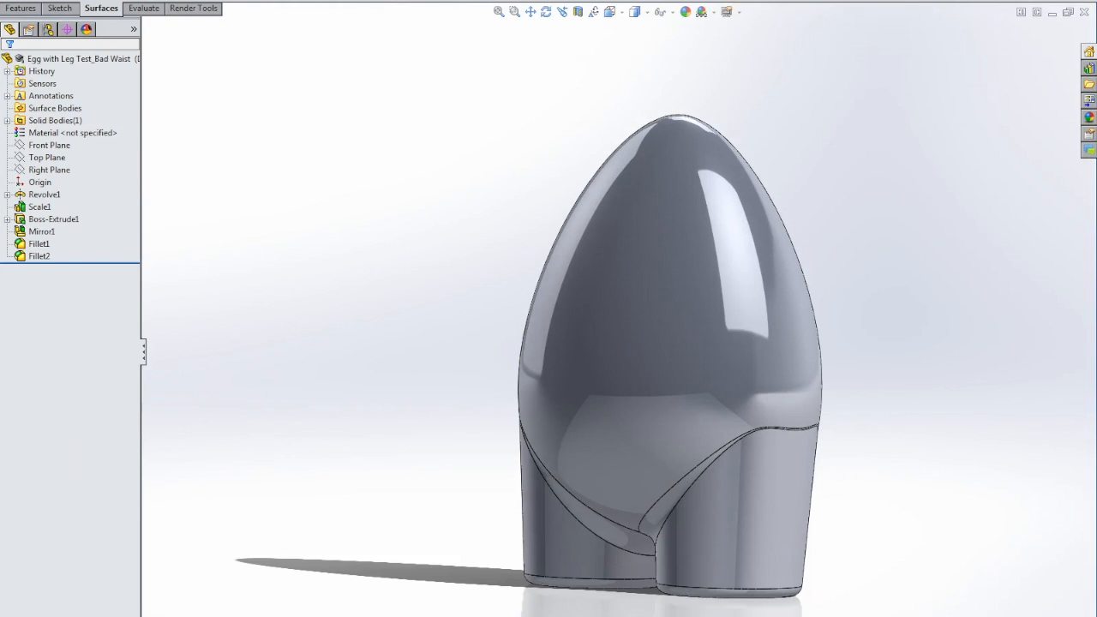
Open the recent part Egg with Leg Test_02.SLDPRT, examine its horns, belly and arms from several sides, and close it.
click(109, 1)
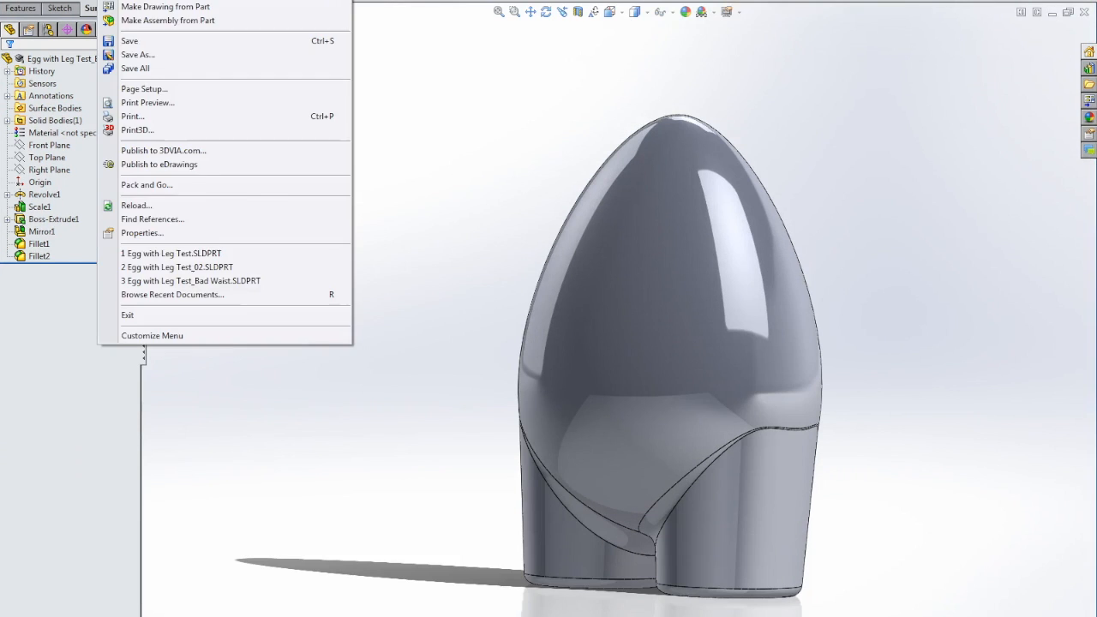
click(203, 271)
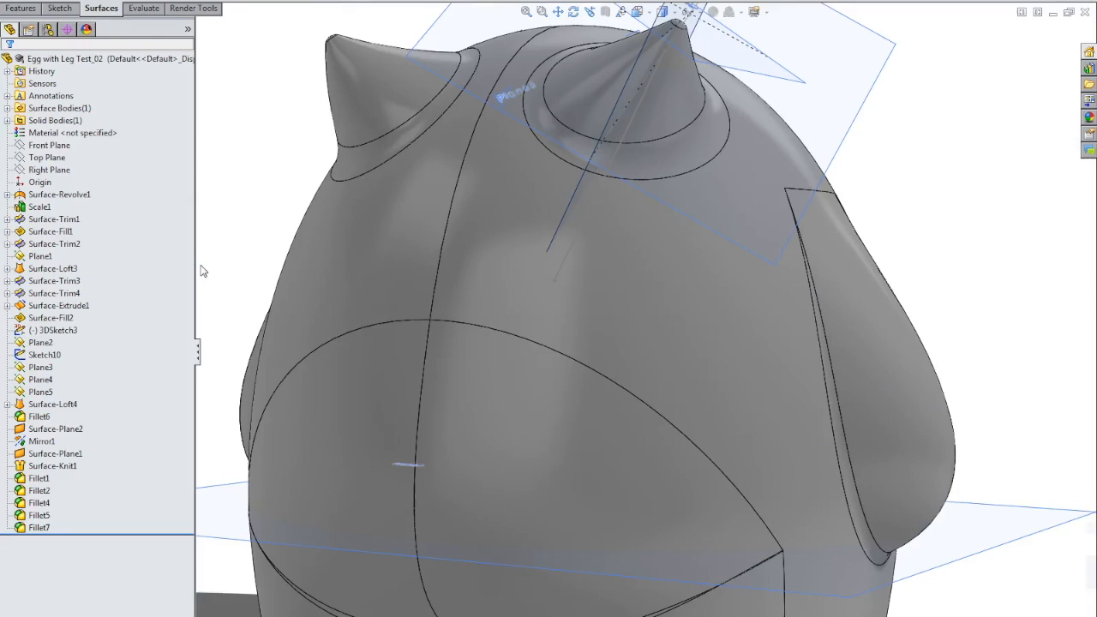
scroll(369, 347, down, 3)
scroll(369, 347, up, 6)
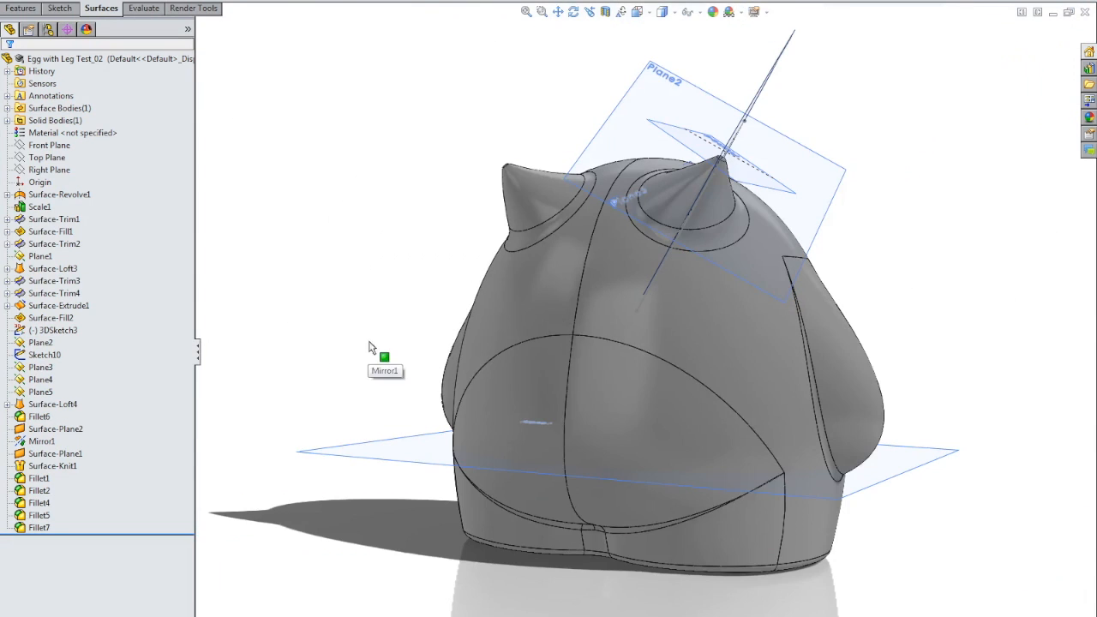
middle_drag(535, 112, 580, 437)
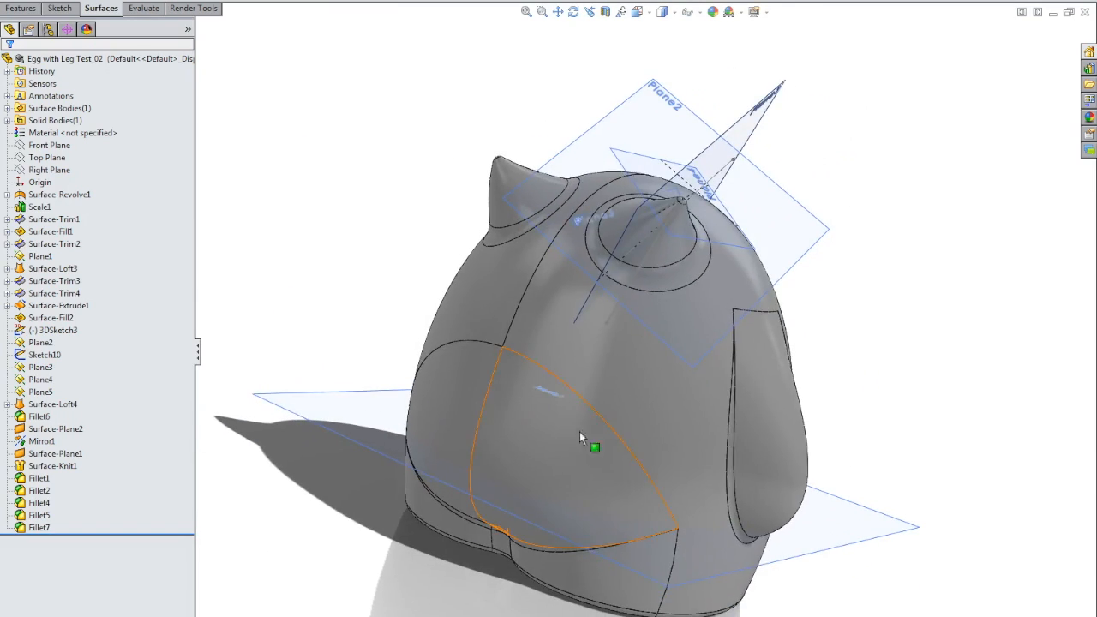
middle_drag(608, 581, 683, 472)
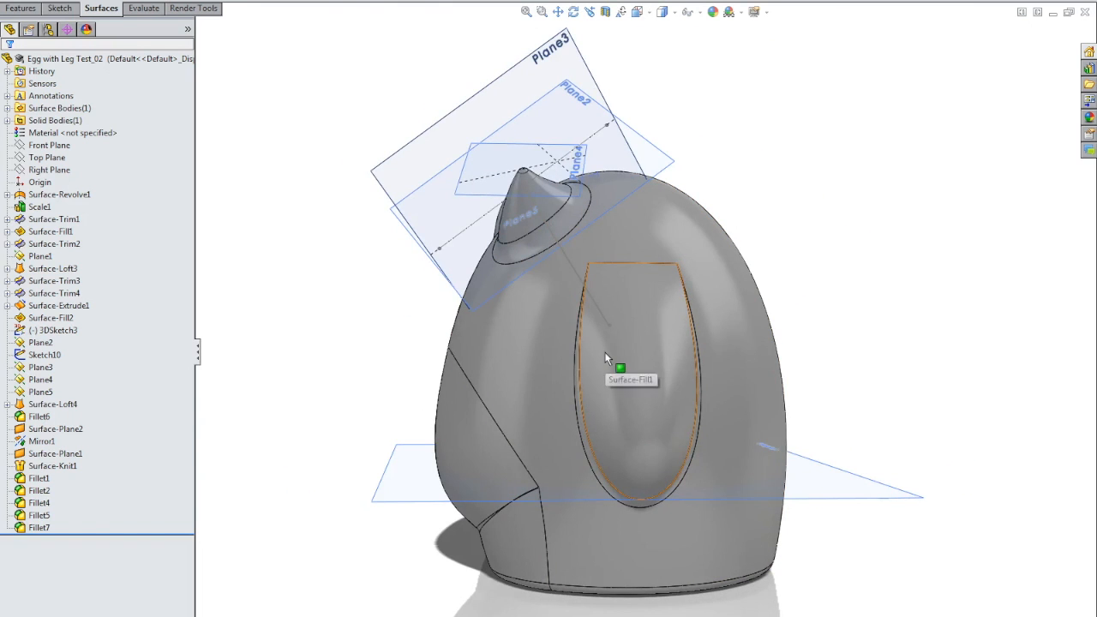
middle_drag(534, 380, 299, 341)
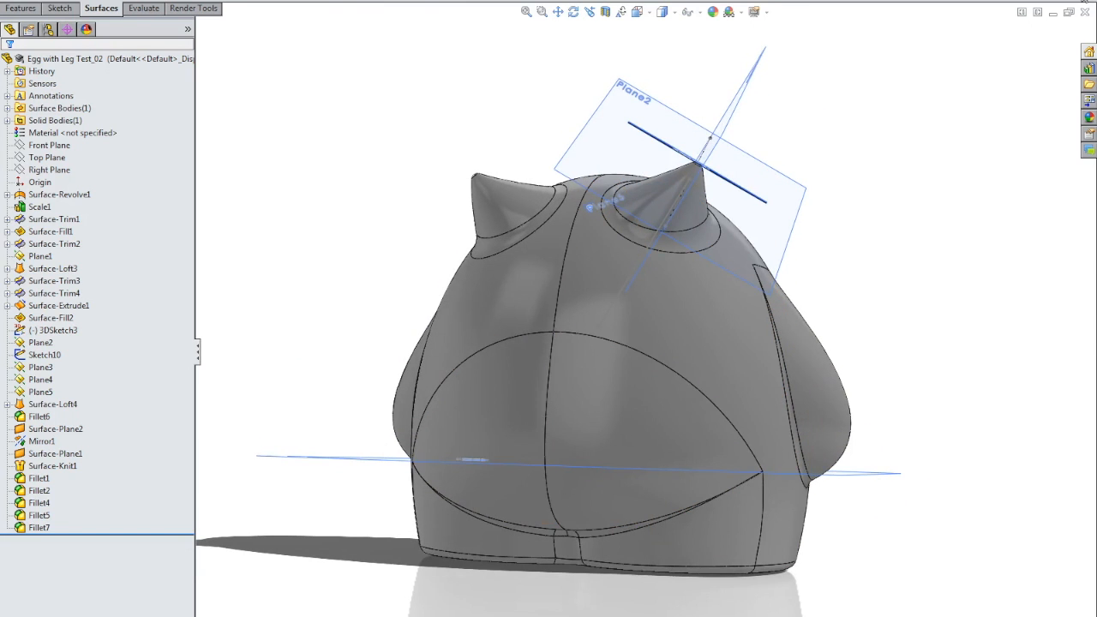
click(1085, 16)
Examine the Egg with Leg Test_Bad Waist part from an angle and from the front, and close it.
mouse_move(509, 323)
middle_down()
mouse_move(545, 330)
mouse_move(506, 326)
mouse_move(506, 316)
mouse_move(514, 332)
middle_up()
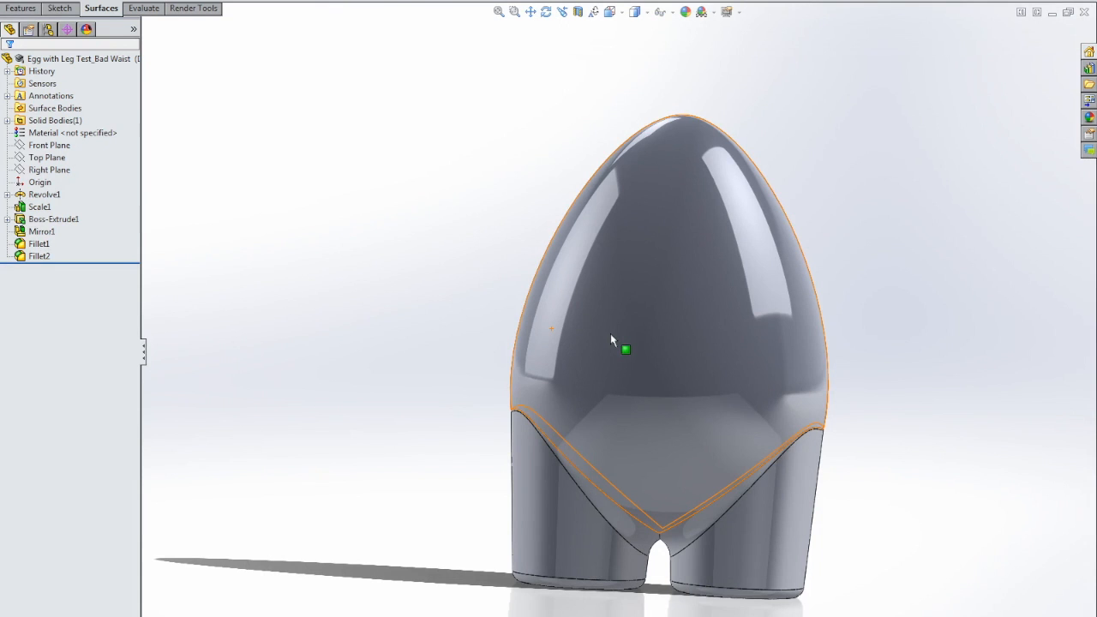
middle_drag(760, 458, 759, 520)
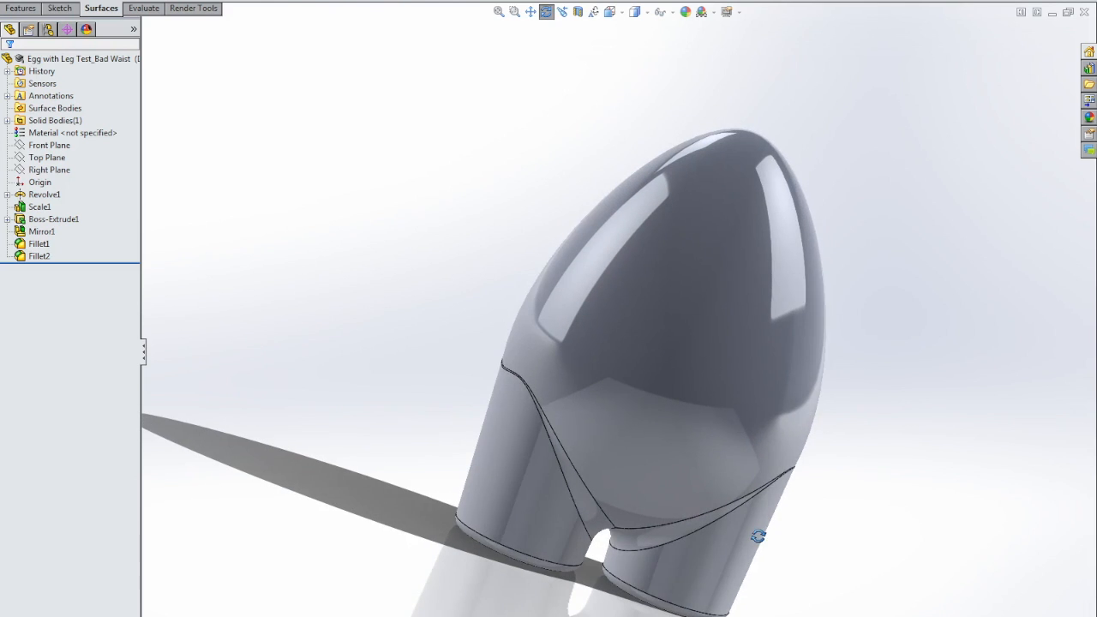
click(609, 12)
click(630, 66)
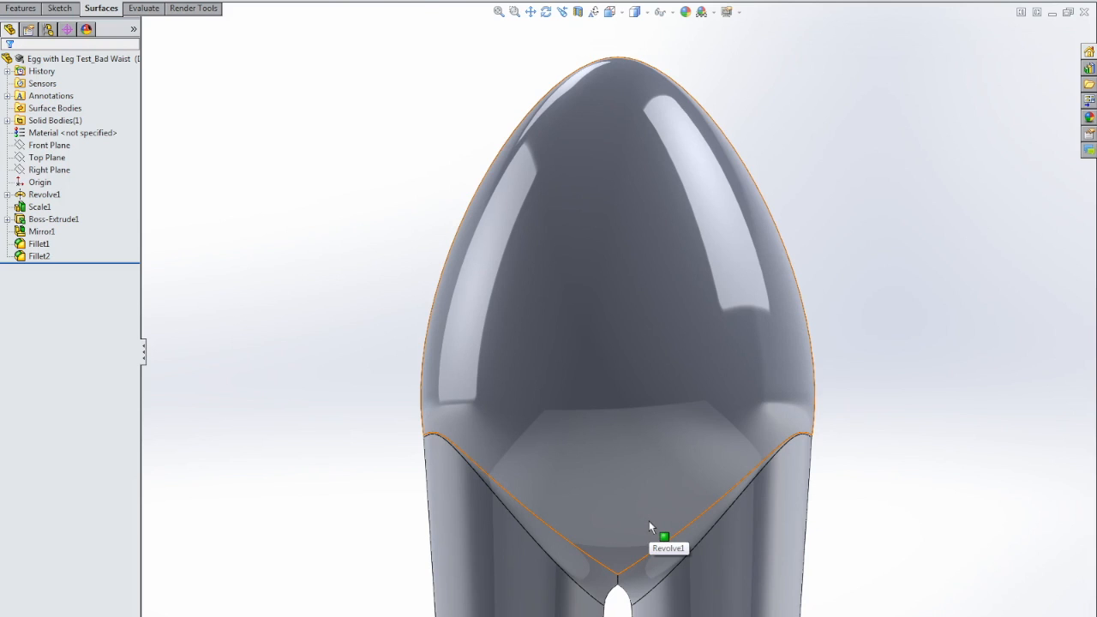
click(1084, 12)
click(104, 1)
click(129, 1)
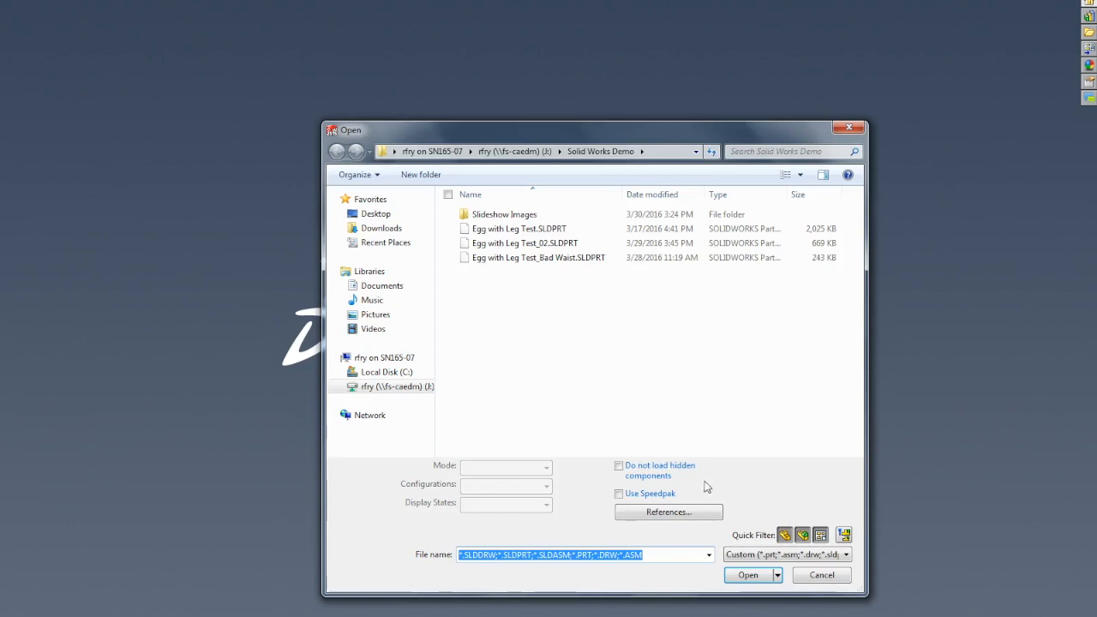
click(822, 576)
Create a new part and start a sketch on its Front Plane.
click(105, 1)
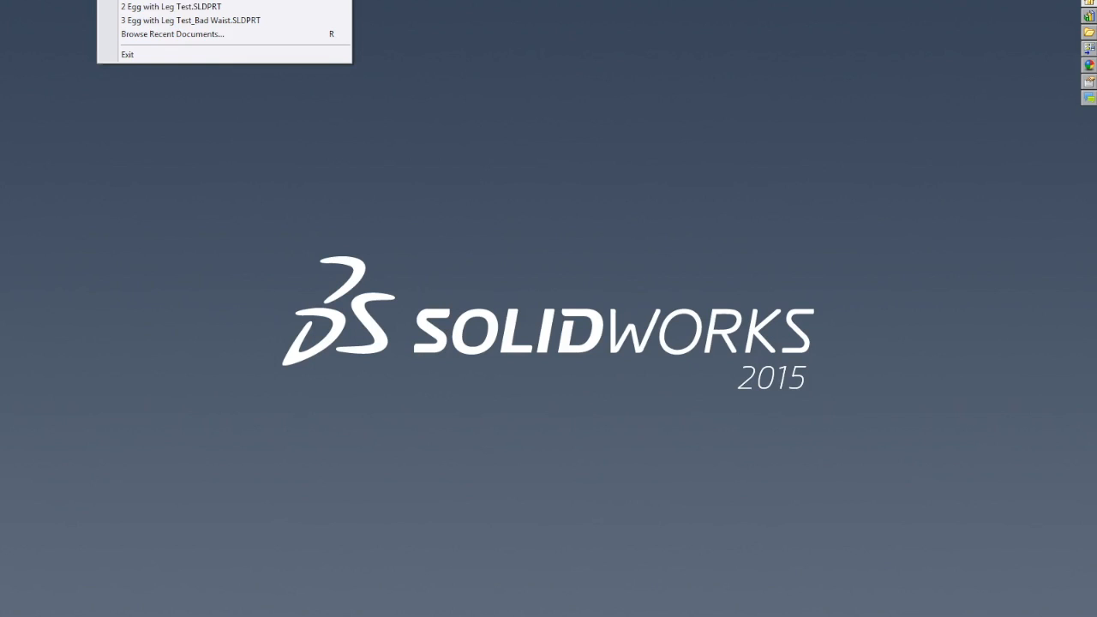
click(129, 1)
click(490, 378)
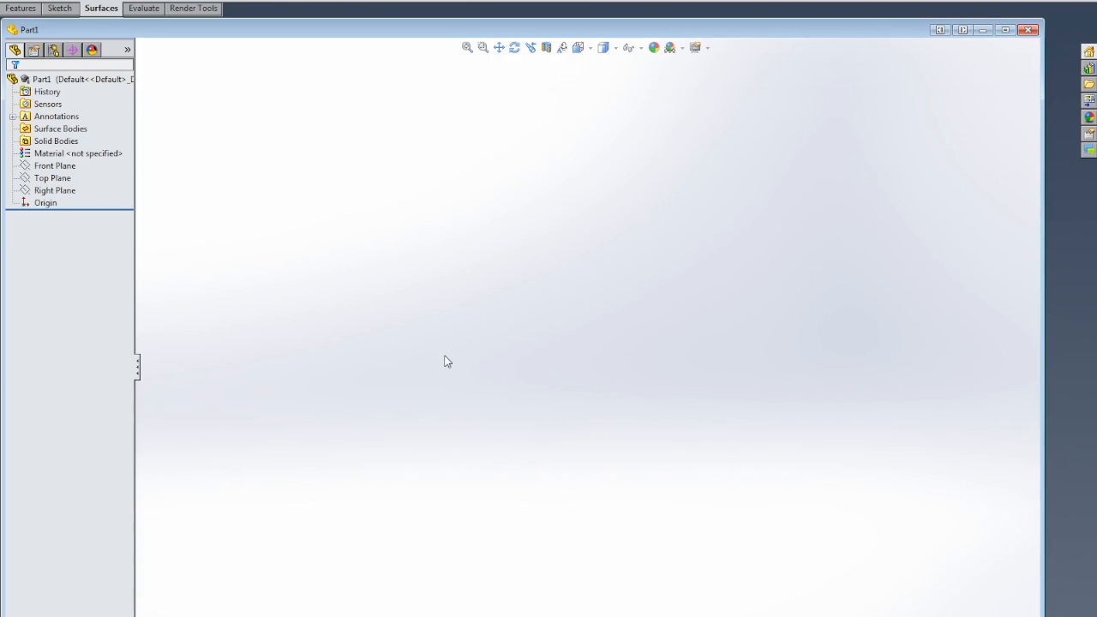
click(55, 166)
click(579, 48)
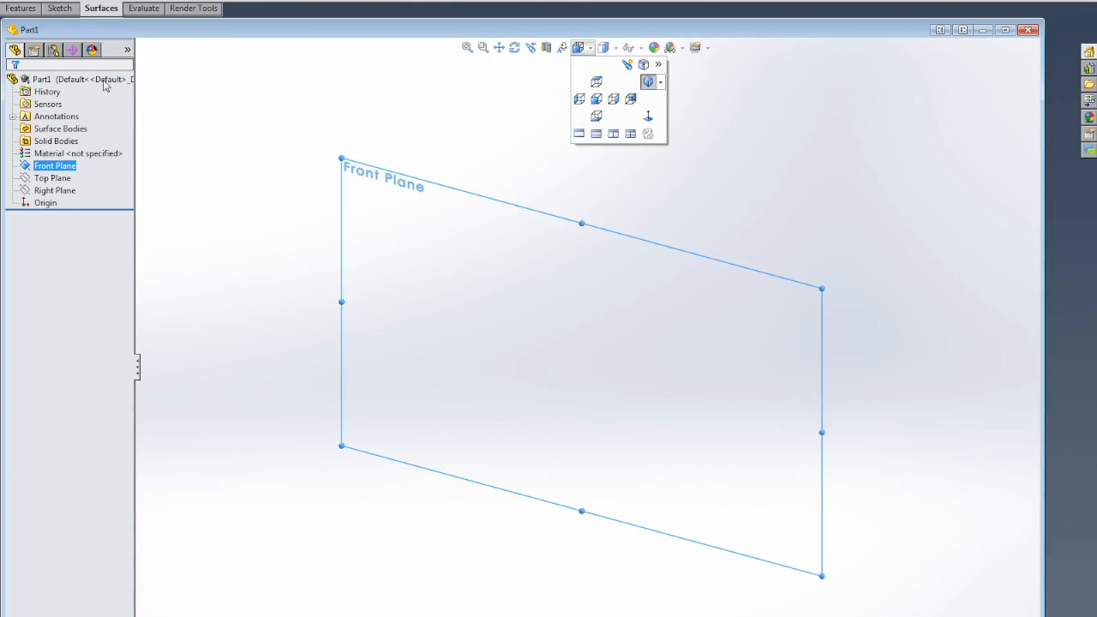
click(59, 8)
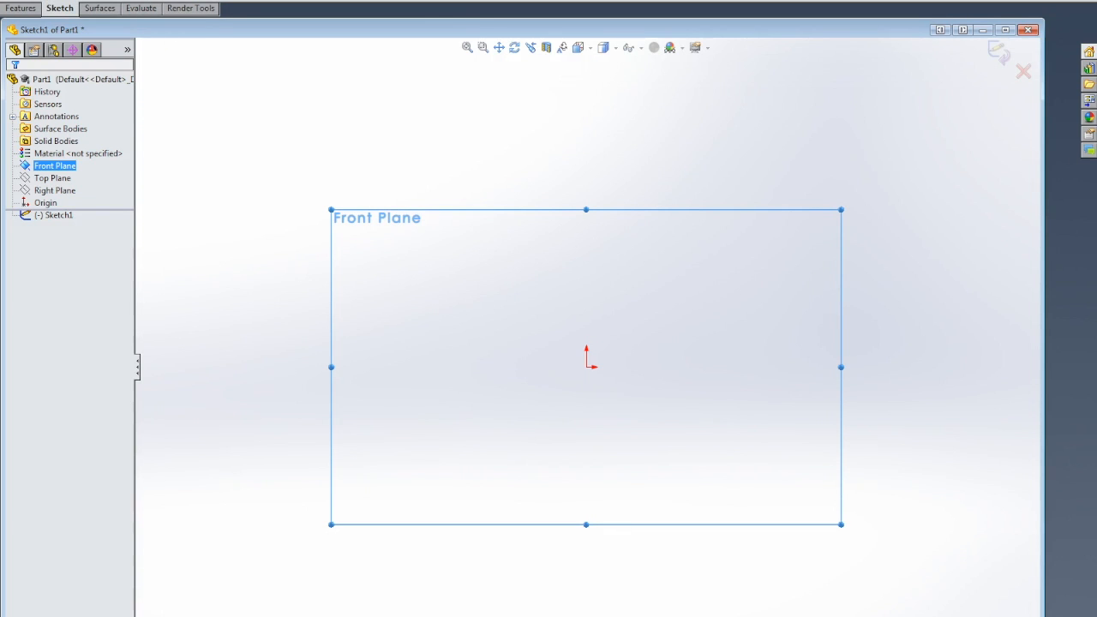
Draw two centerlines from the origin, one horizontal about 1.97 long and one vertical about 3.22 high.
click(98, 0)
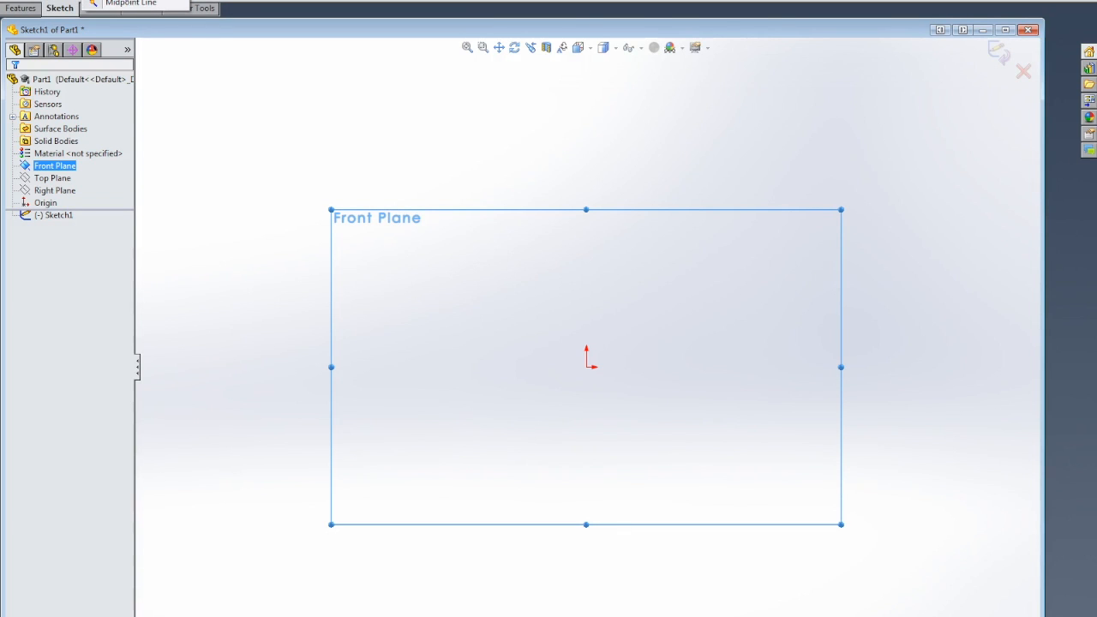
click(128, 0)
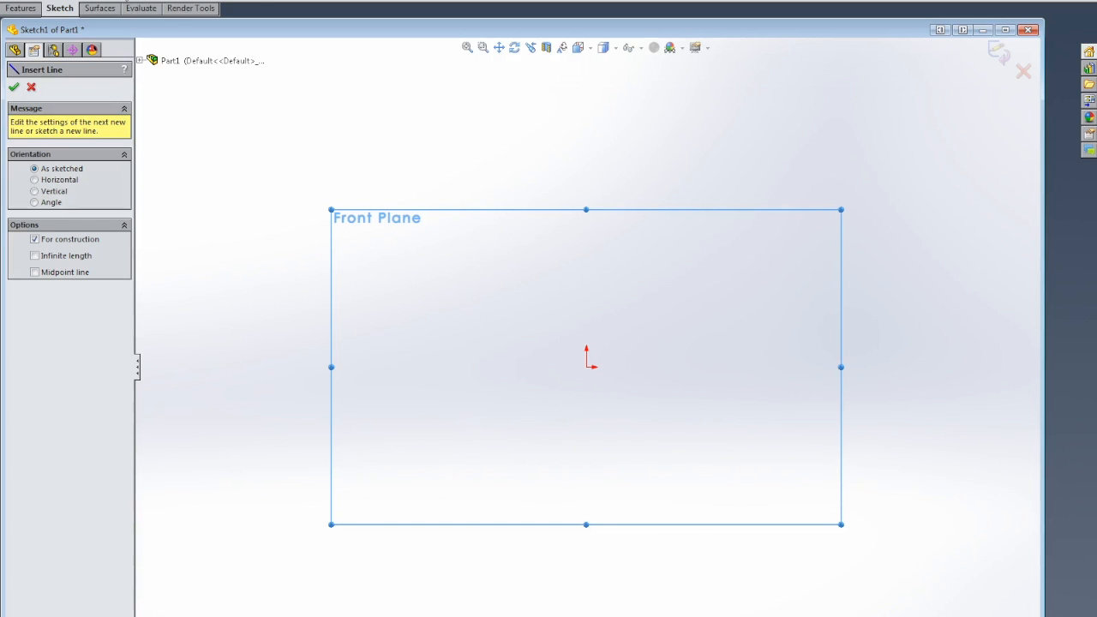
click(587, 366)
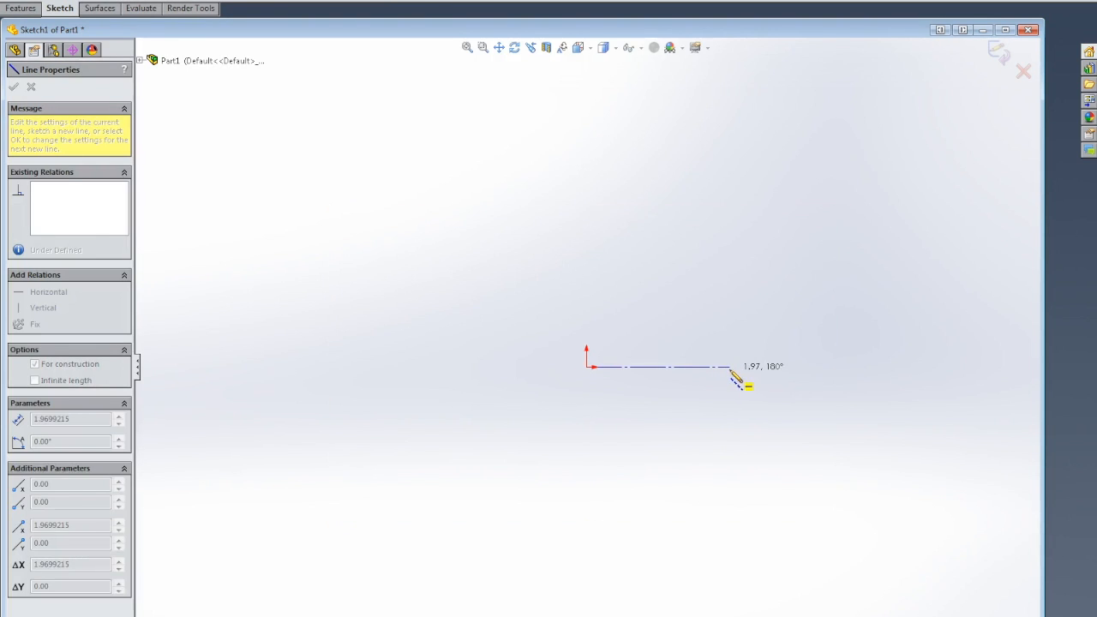
double_click(730, 367)
click(586, 367)
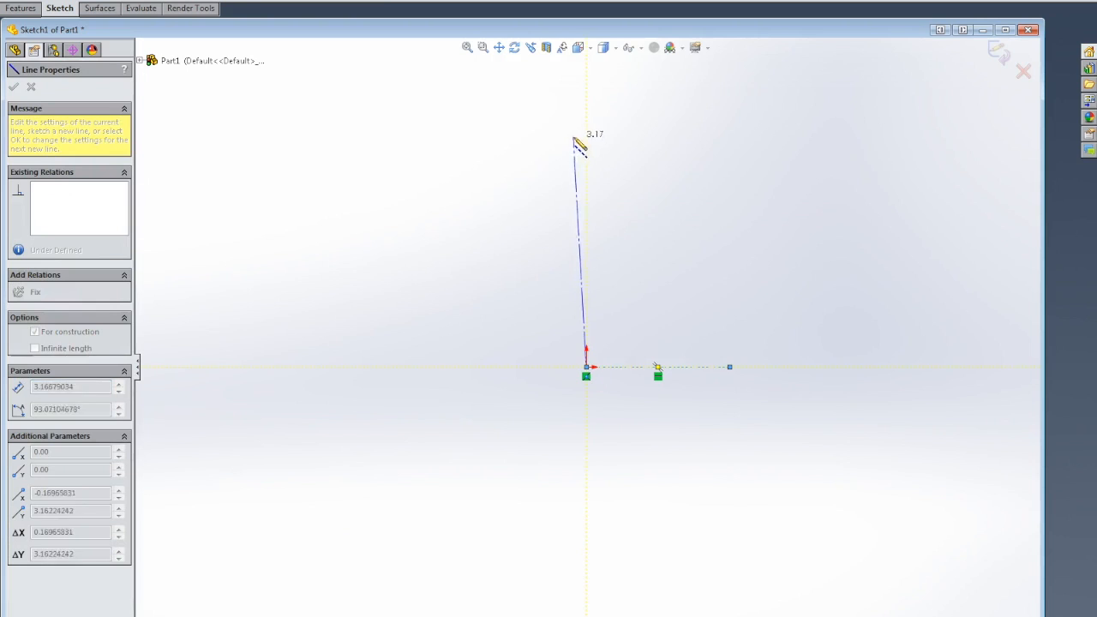
double_click(586, 133)
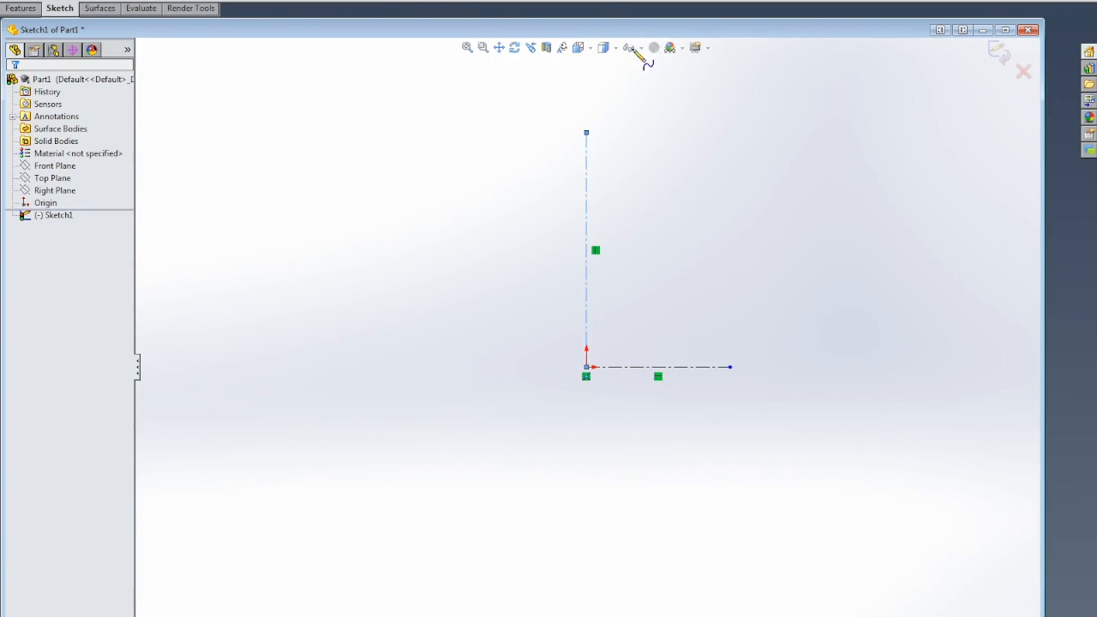
Draw a two-point spline from the vertical centerline's upper end to the horizontal centerline's outer end.
click(586, 133)
click(730, 367)
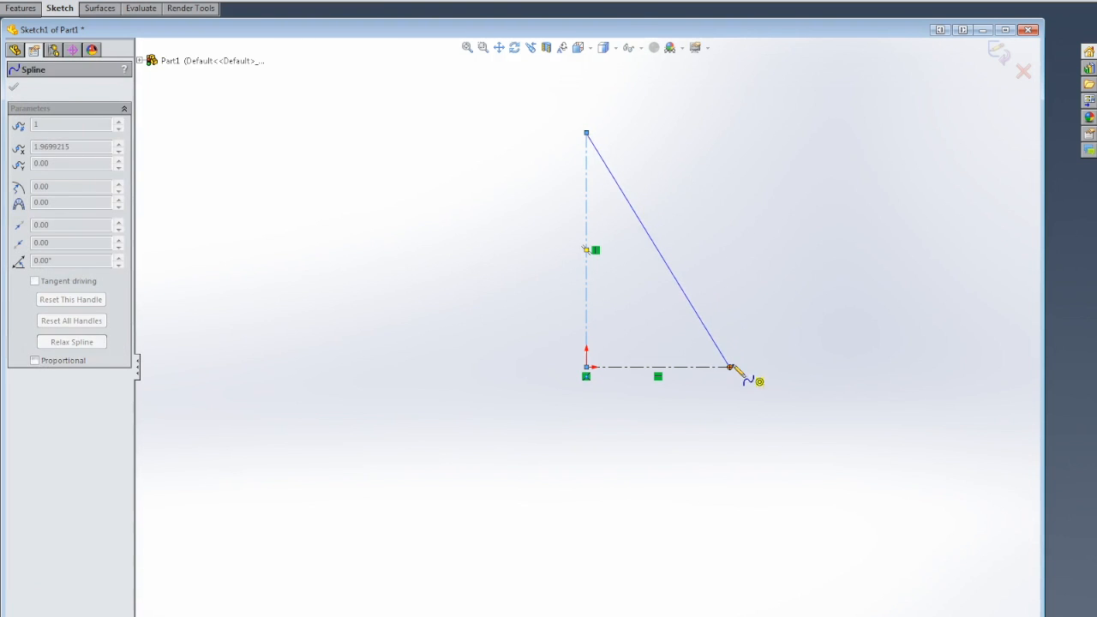
key(Escape)
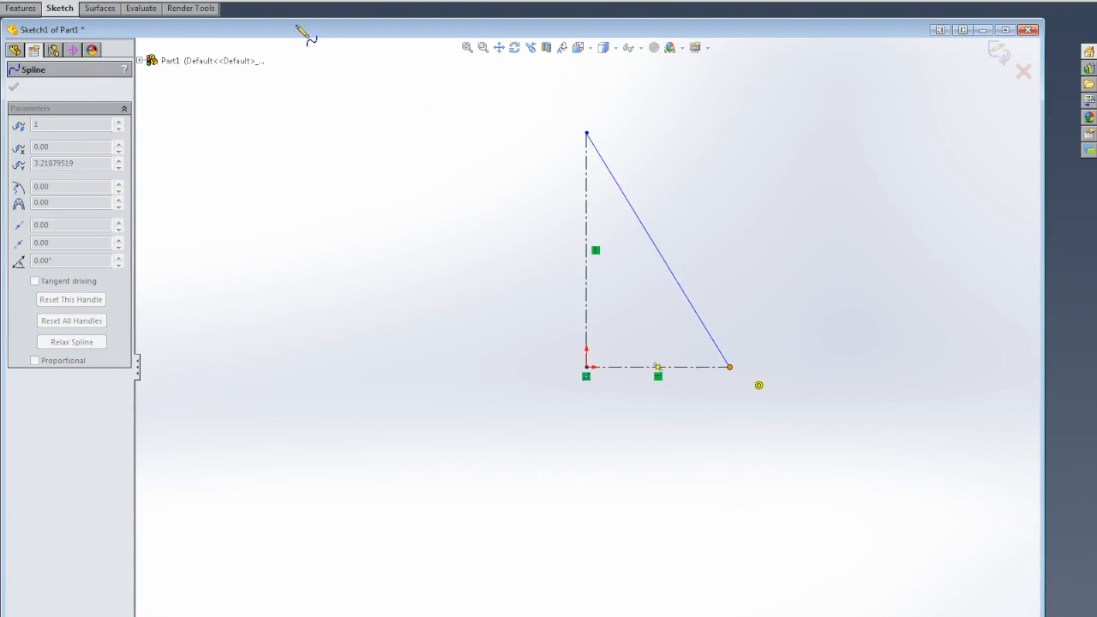
key(Escape)
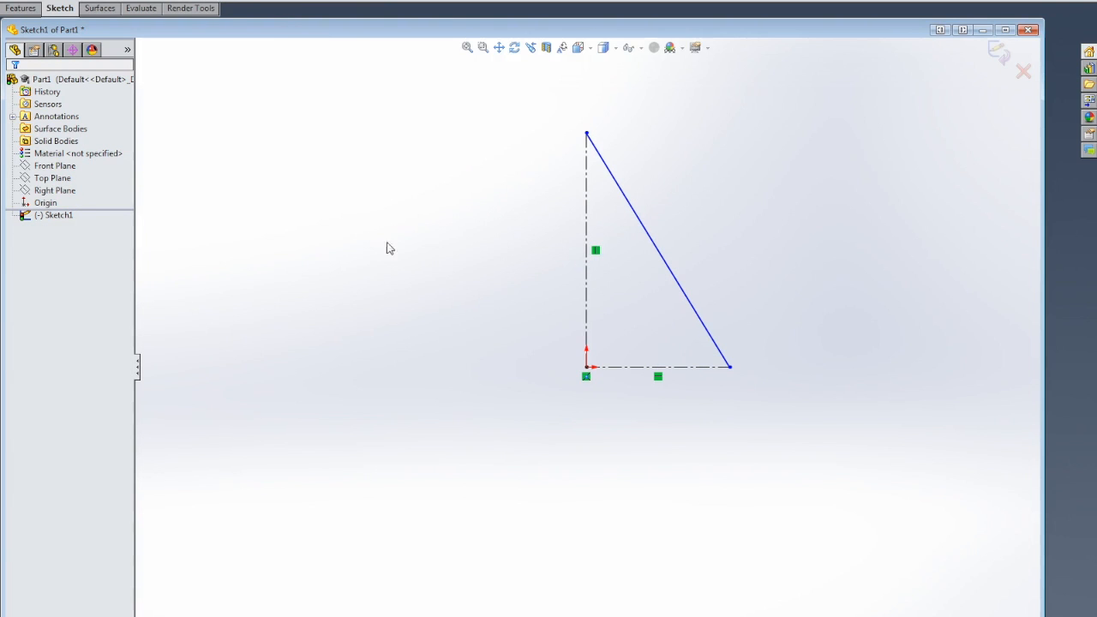
Bulge the spline outward with the tangent handles at both ends and make the upper handle horizontal.
click(665, 264)
drag(645, 232, 677, 142)
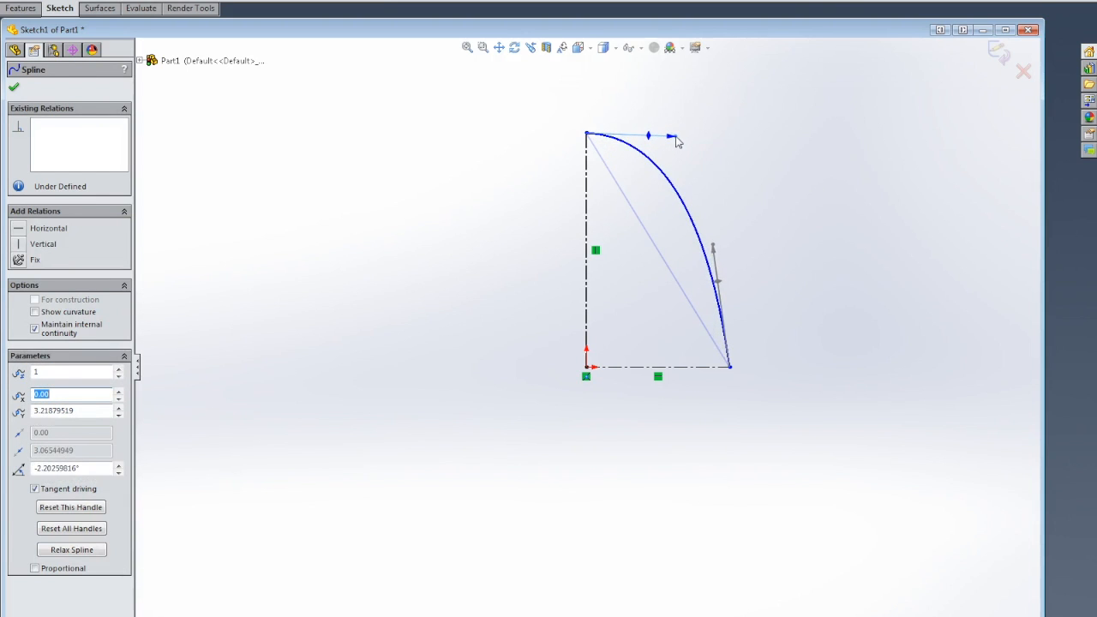
drag(716, 250, 758, 259)
drag(649, 138, 650, 138)
click(18, 230)
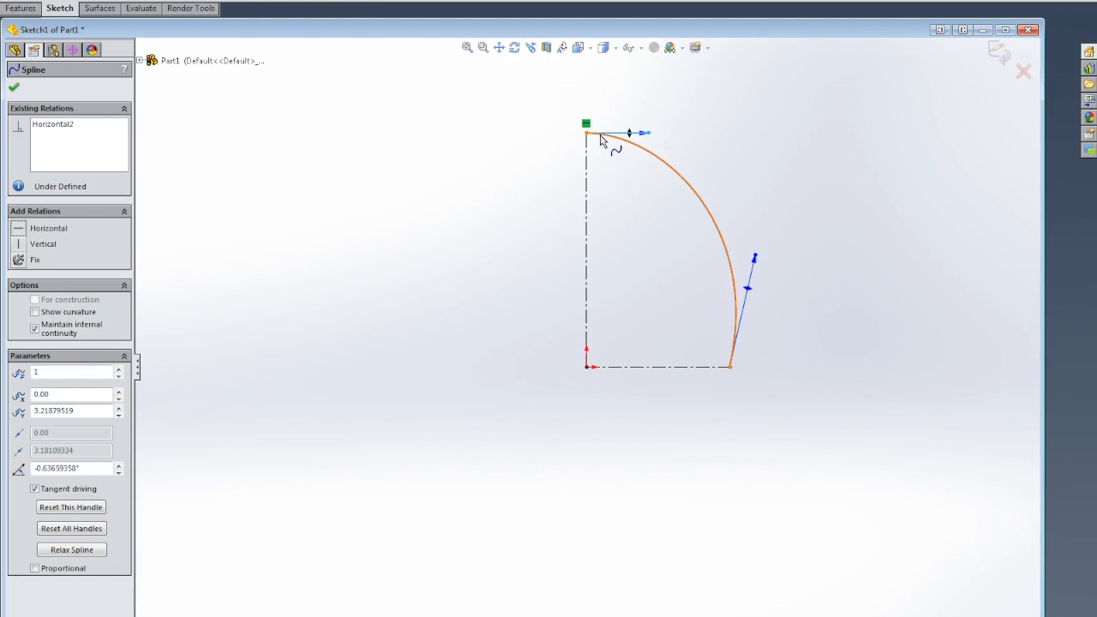
Raise the spline's apex to about 3.68 above the origin and readjust the lower tangent handle to refine the egg profile.
drag(754, 257, 751, 246)
drag(588, 137, 587, 100)
click(758, 247)
drag(758, 242, 758, 244)
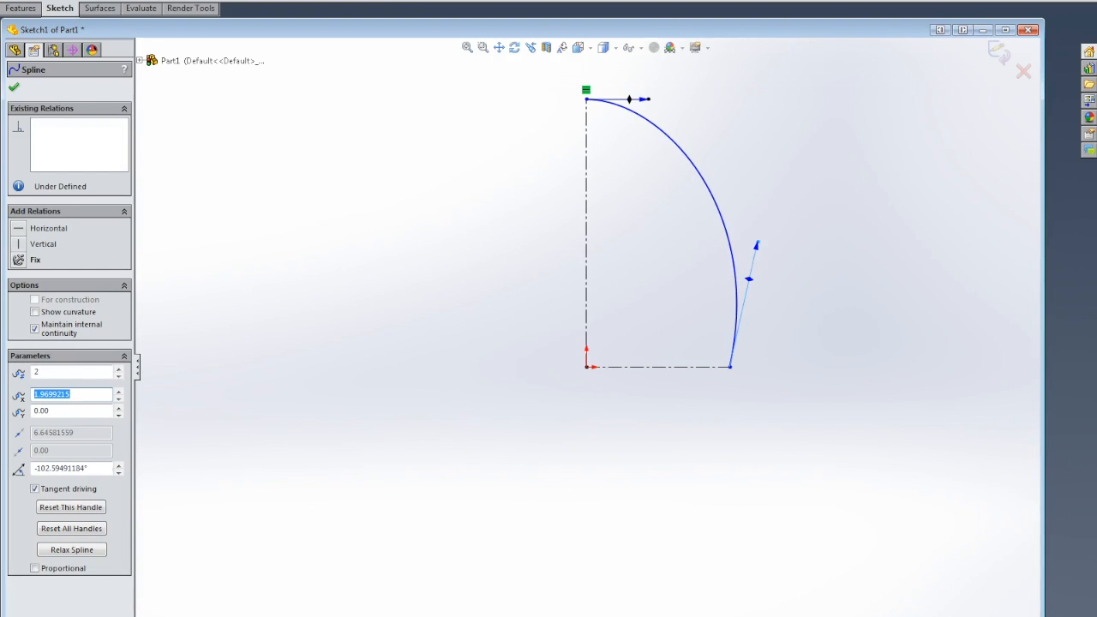
Revolve the spline as a surface about the vertical centerline, using Mid Plane at 180 degrees.
click(101, 9)
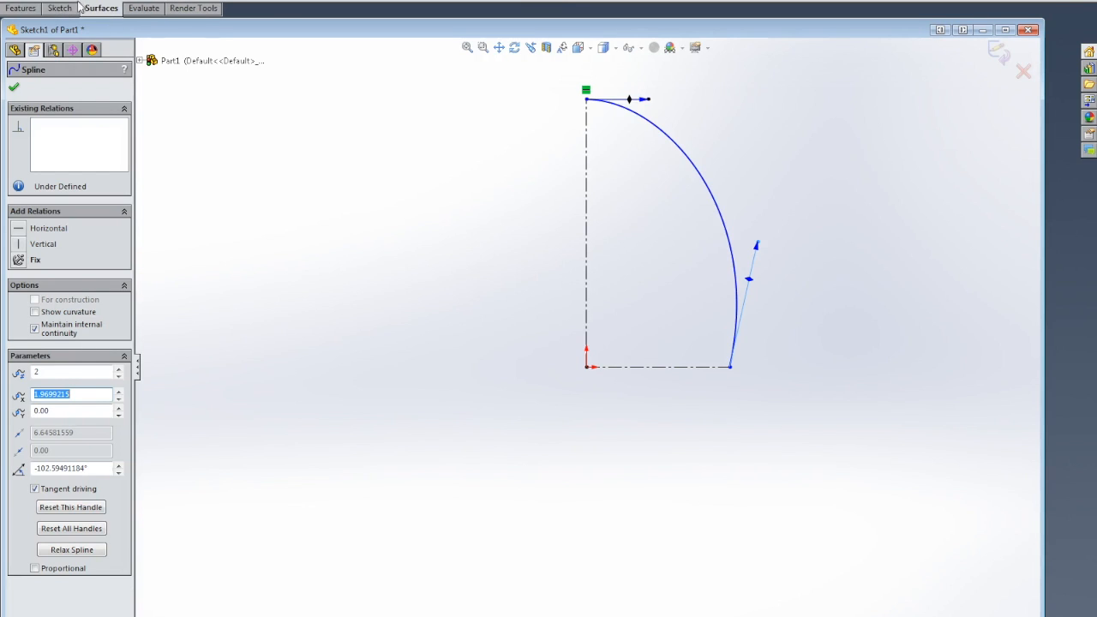
middle_drag(618, 251, 639, 258)
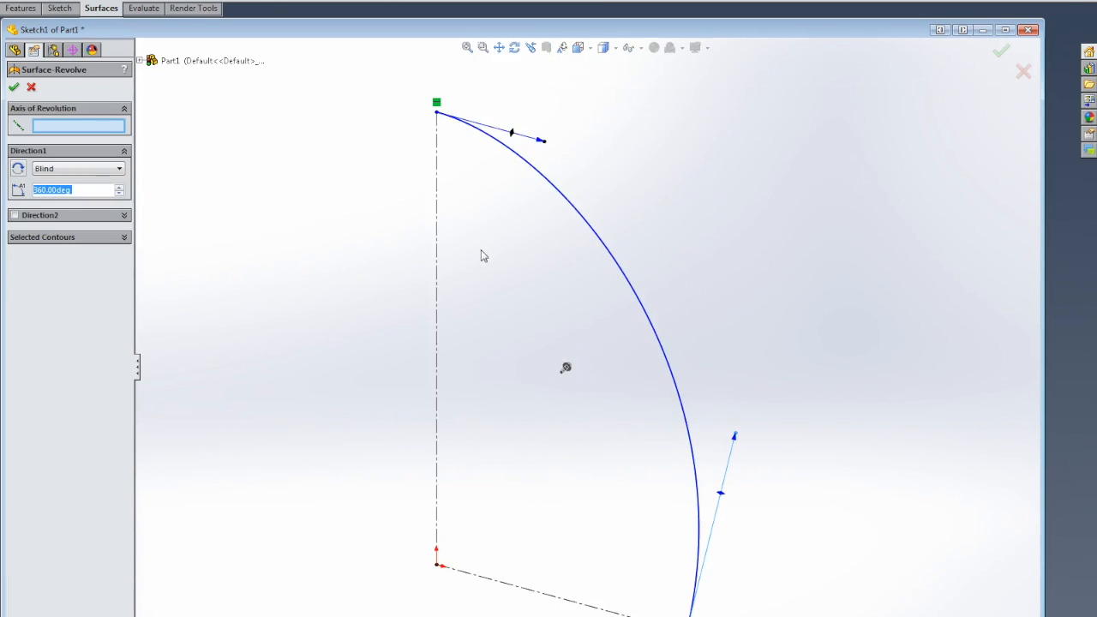
click(437, 286)
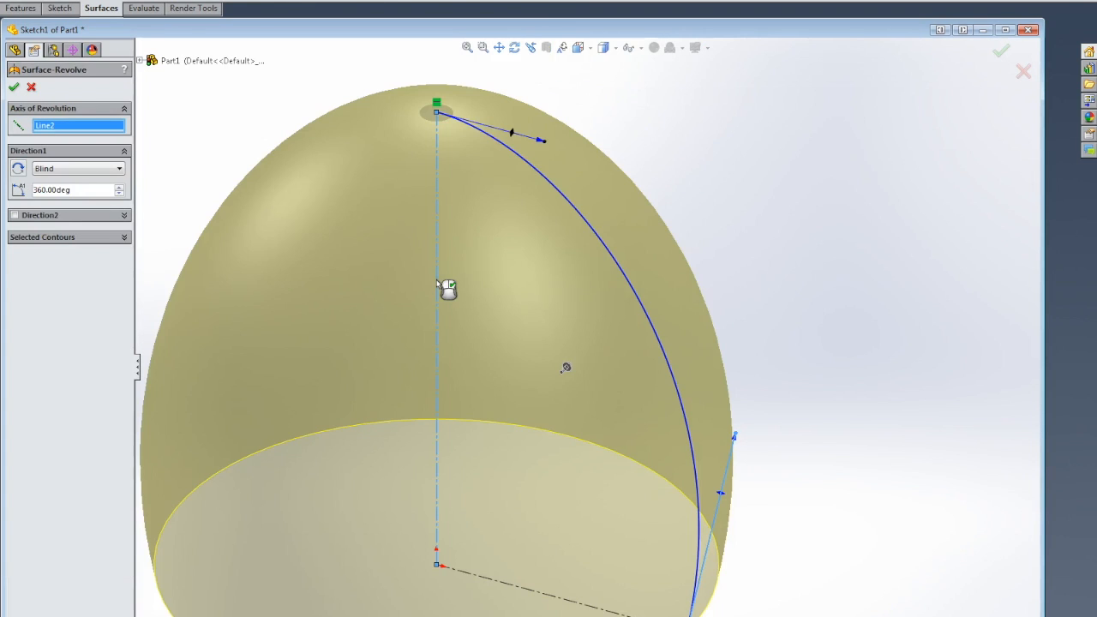
click(85, 168)
click(90, 217)
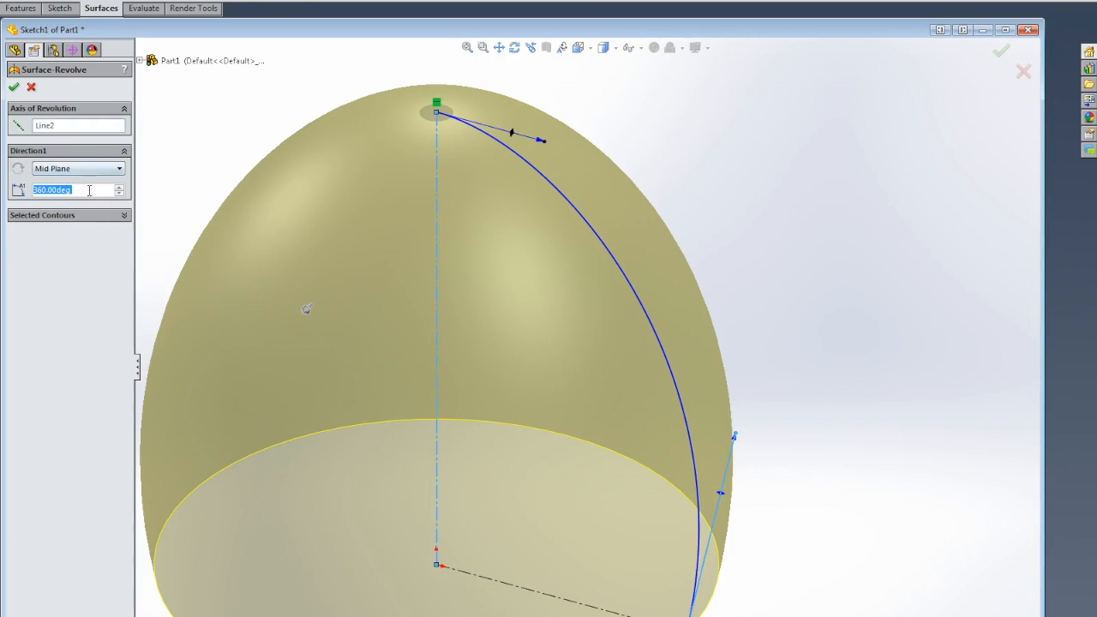
text(180)
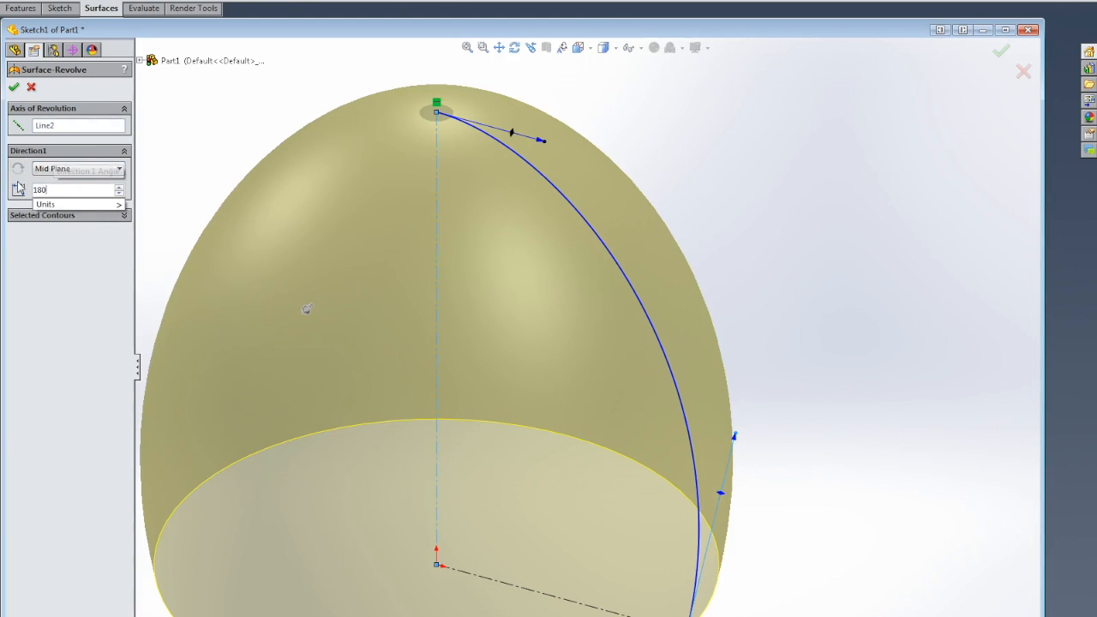
key(Return)
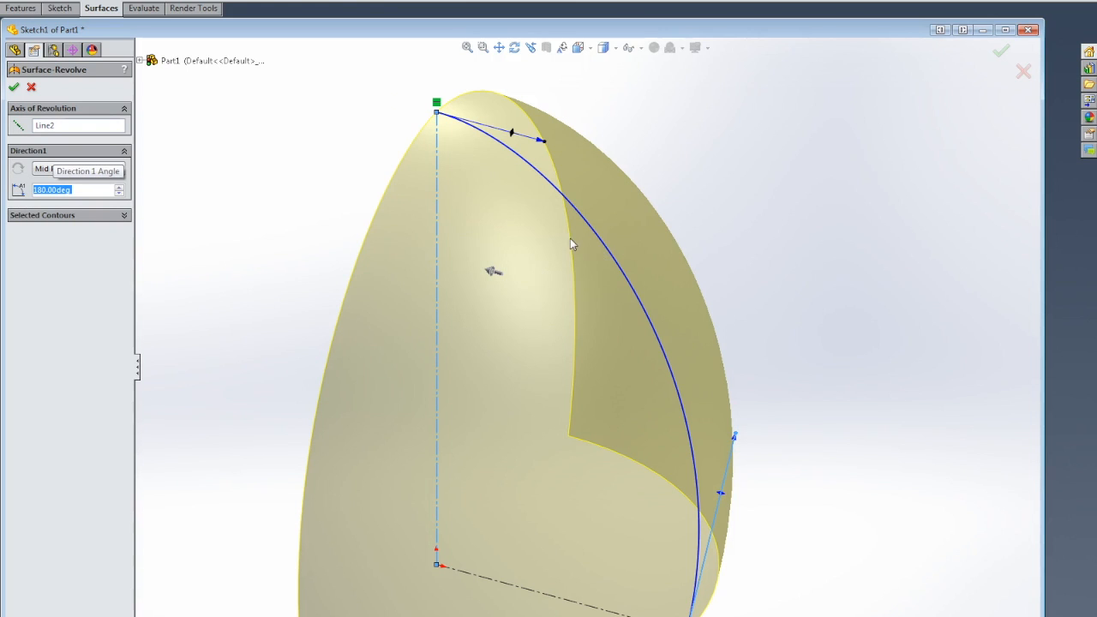
mouse_move(711, 280)
middle_down()
mouse_move(723, 206)
mouse_move(681, 253)
mouse_move(835, 257)
mouse_move(664, 240)
mouse_move(648, 253)
middle_up()
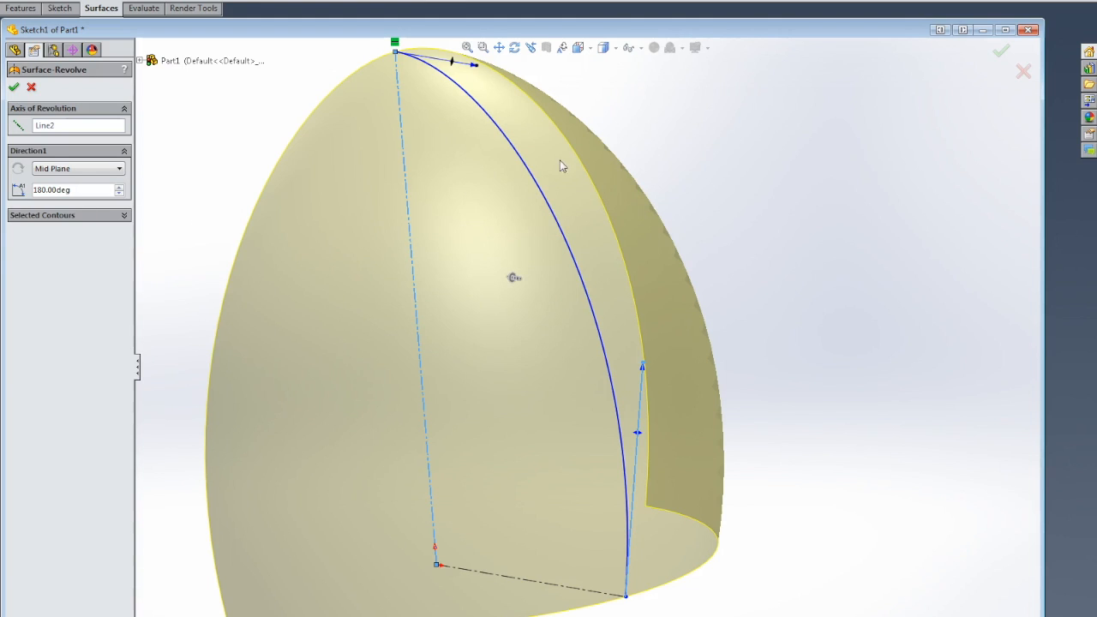
click(15, 89)
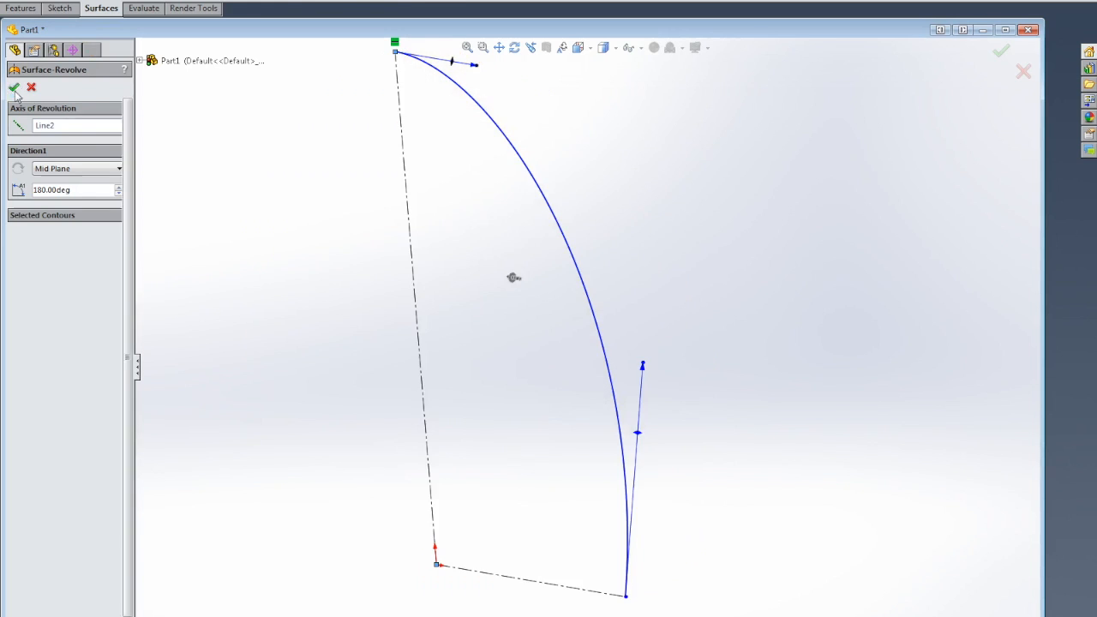
middle_drag(505, 249, 524, 230)
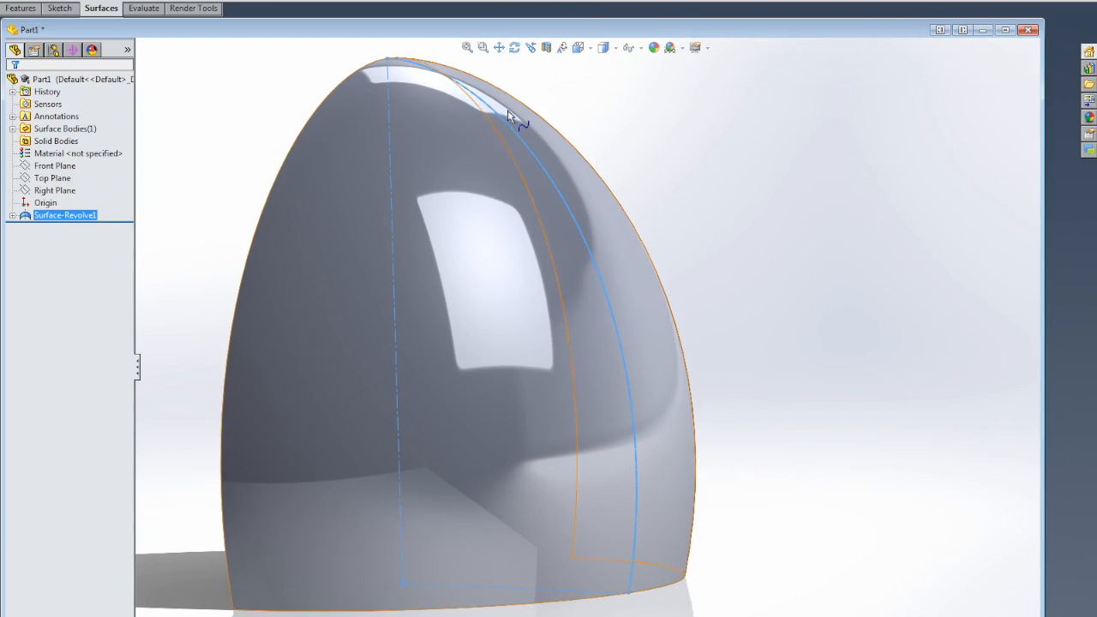
Reopen the revolved surface's profile sketch, check the horizontal relation on the apex tangent handle, and exit the sketch.
click(12, 215)
click(68, 228)
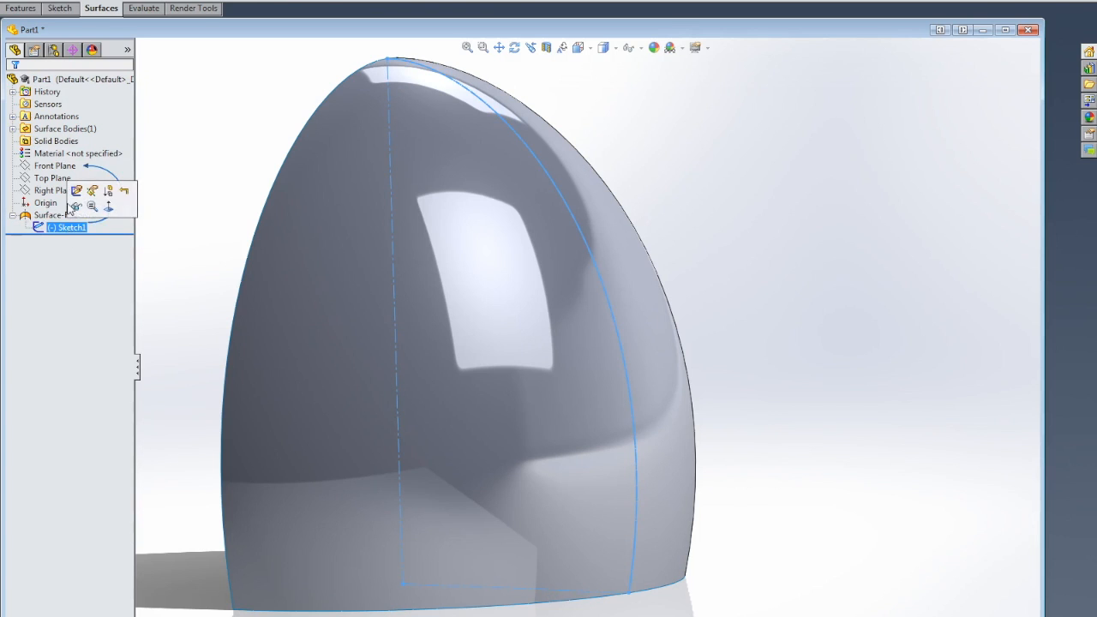
click(76, 191)
click(578, 48)
click(595, 106)
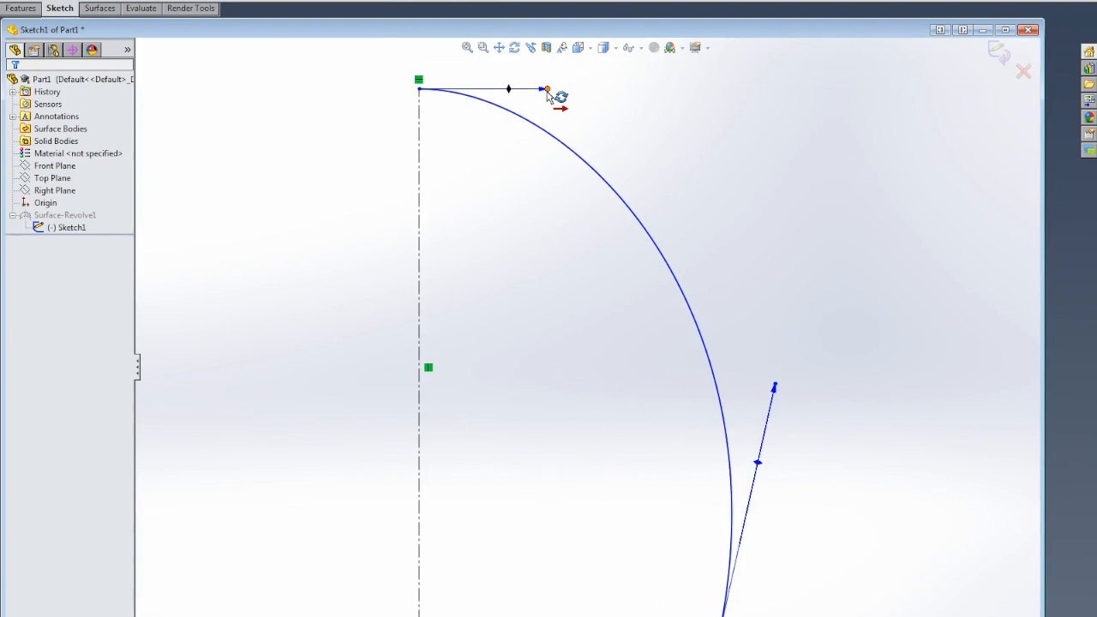
click(546, 91)
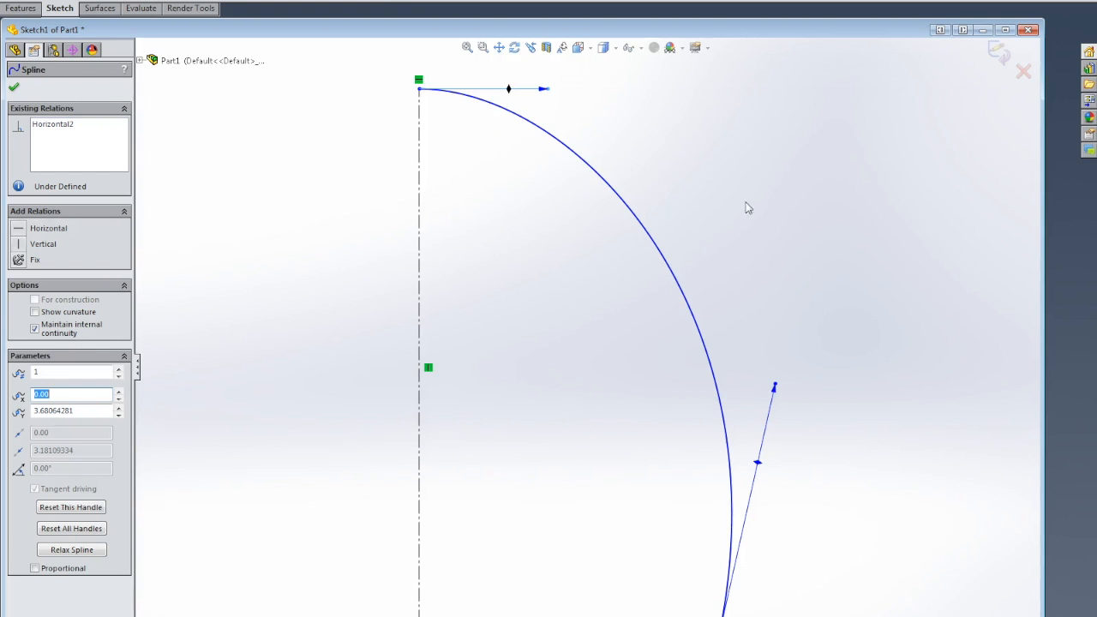
click(999, 53)
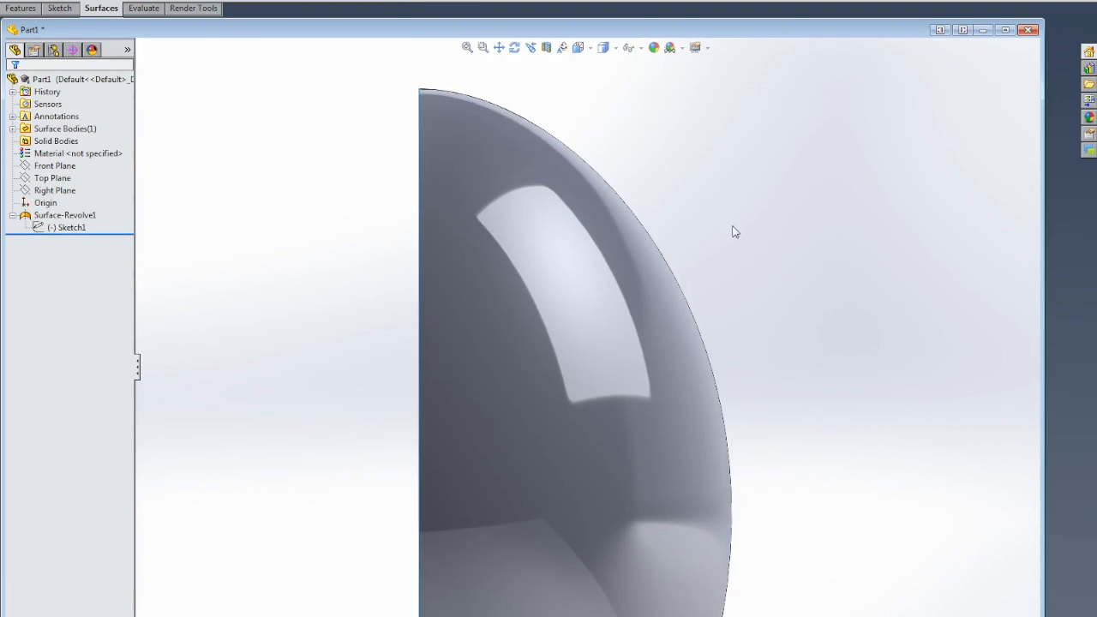
Scale the half-egg surface non-uniformly about the Origin, with factors X 1, Y 1 and Z 0.85.
middle_drag(686, 318, 601, 321)
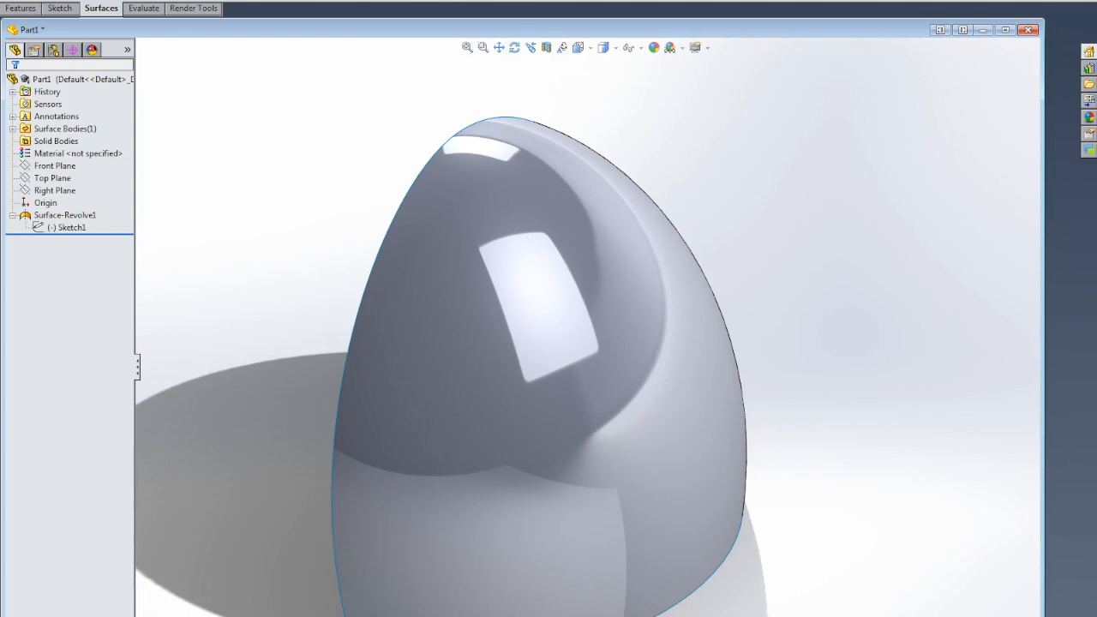
click(186, 1)
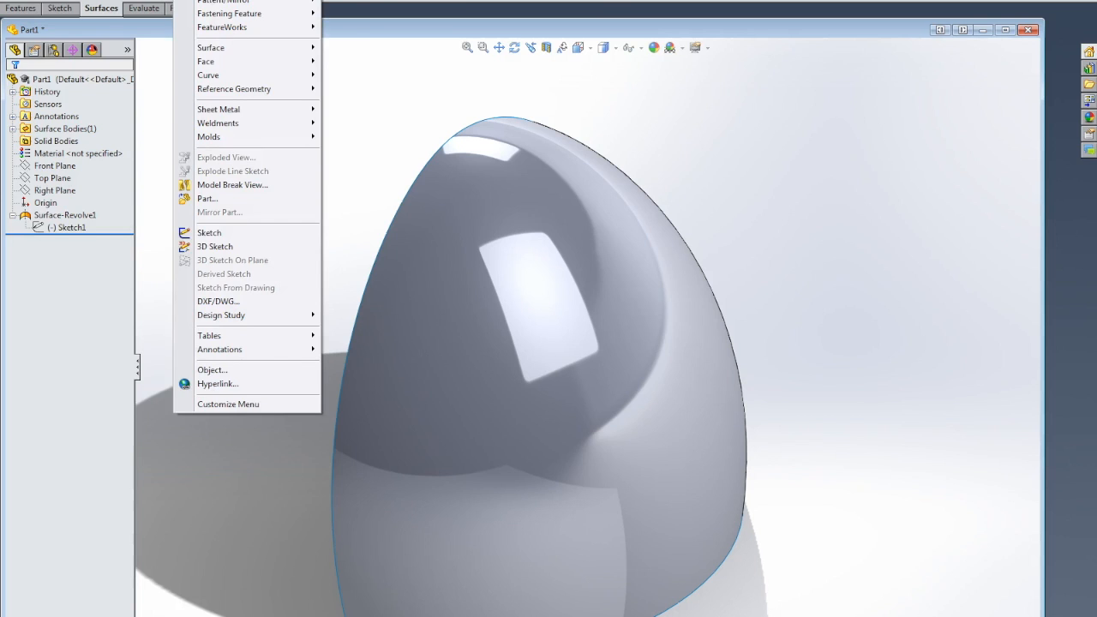
mouse_move(225, 0)
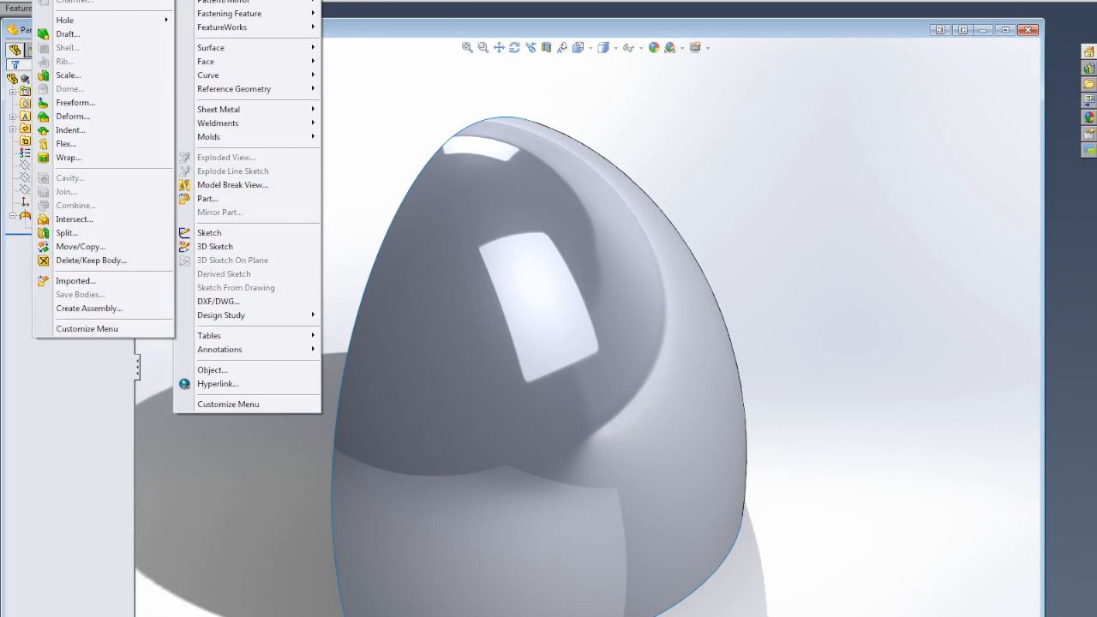
click(72, 75)
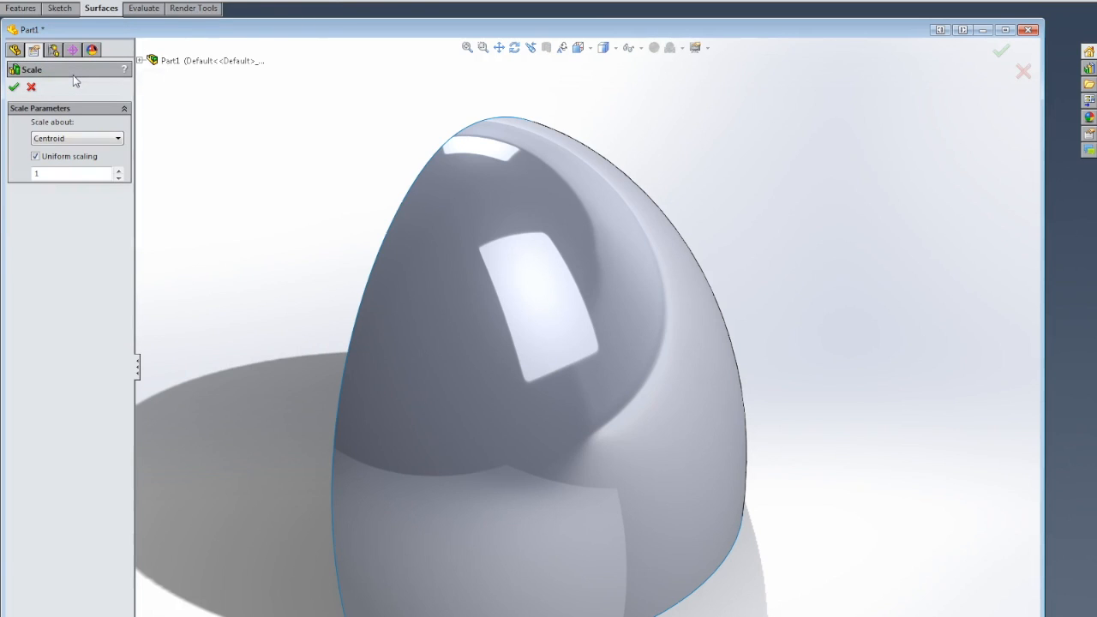
click(36, 157)
click(40, 210)
text(.8)
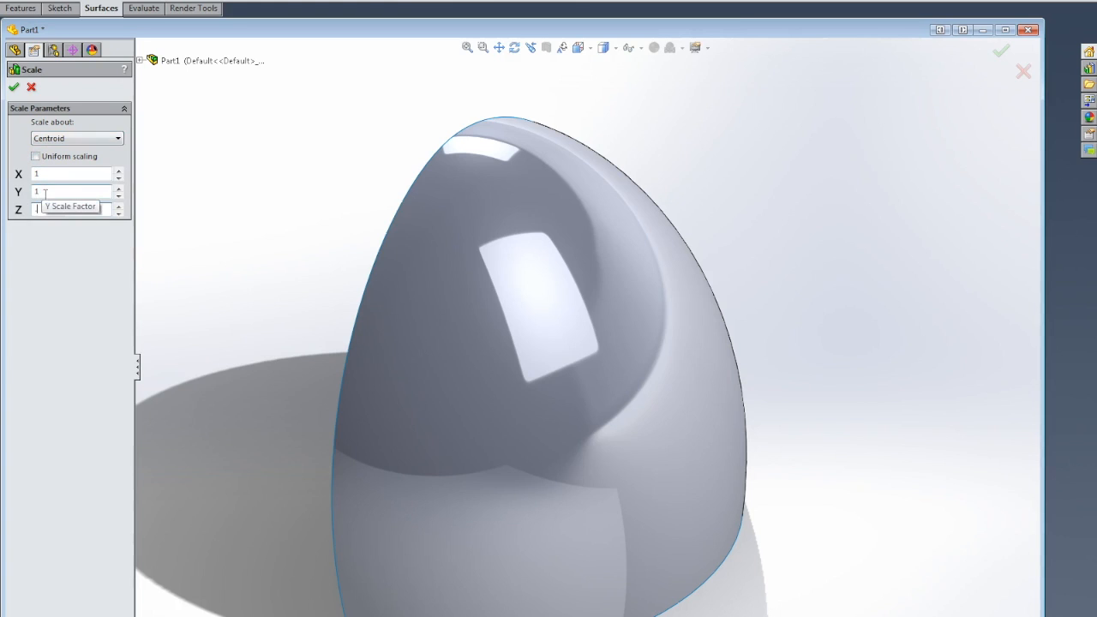
text(5)
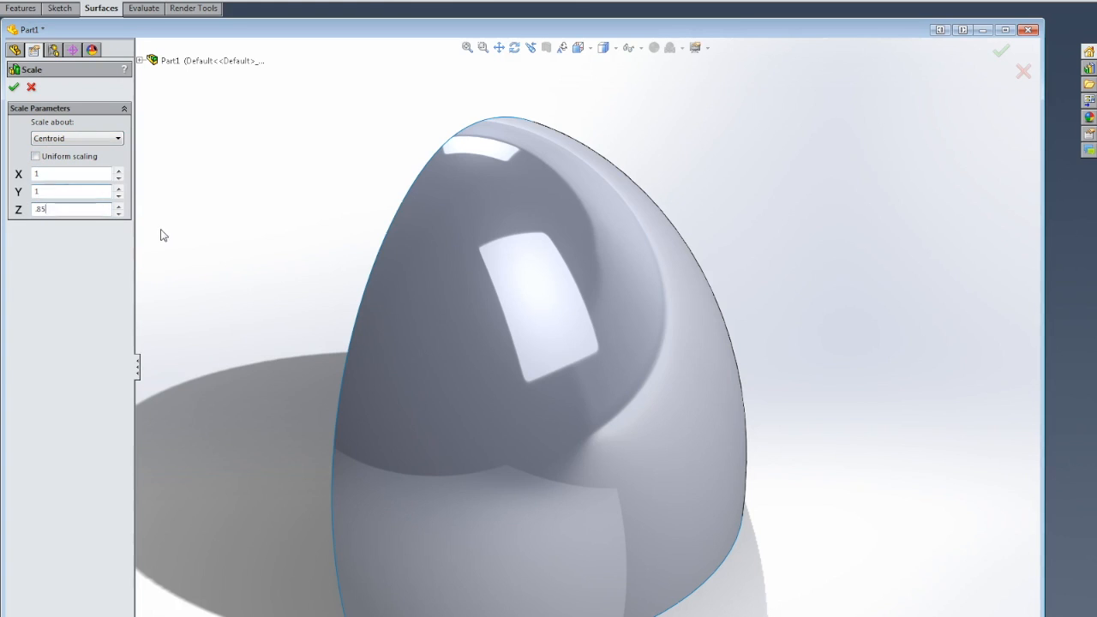
click(49, 140)
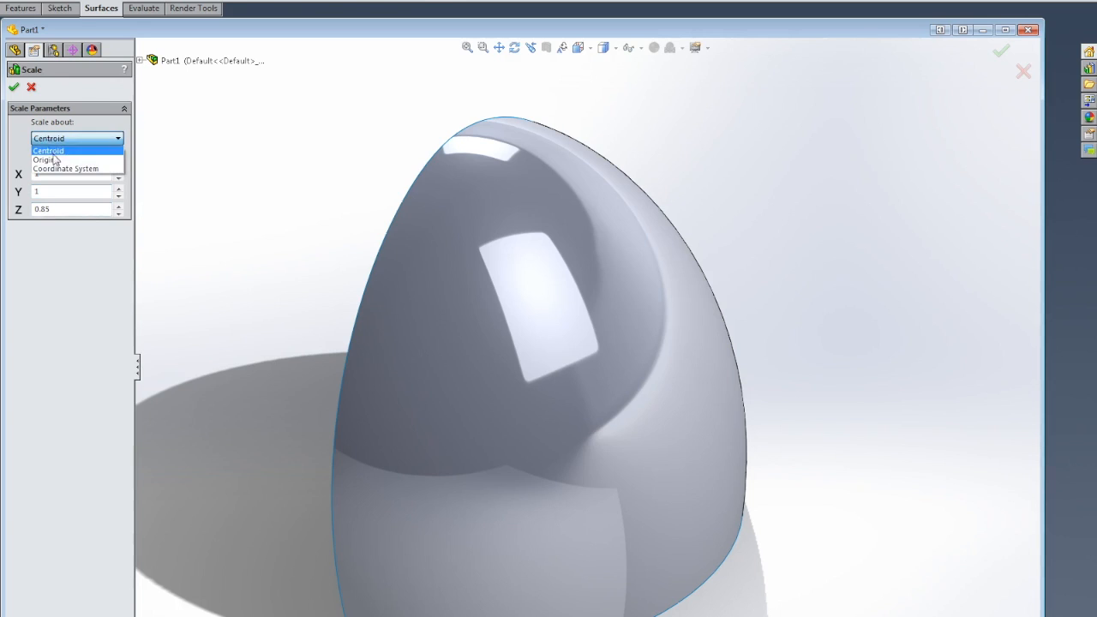
click(55, 159)
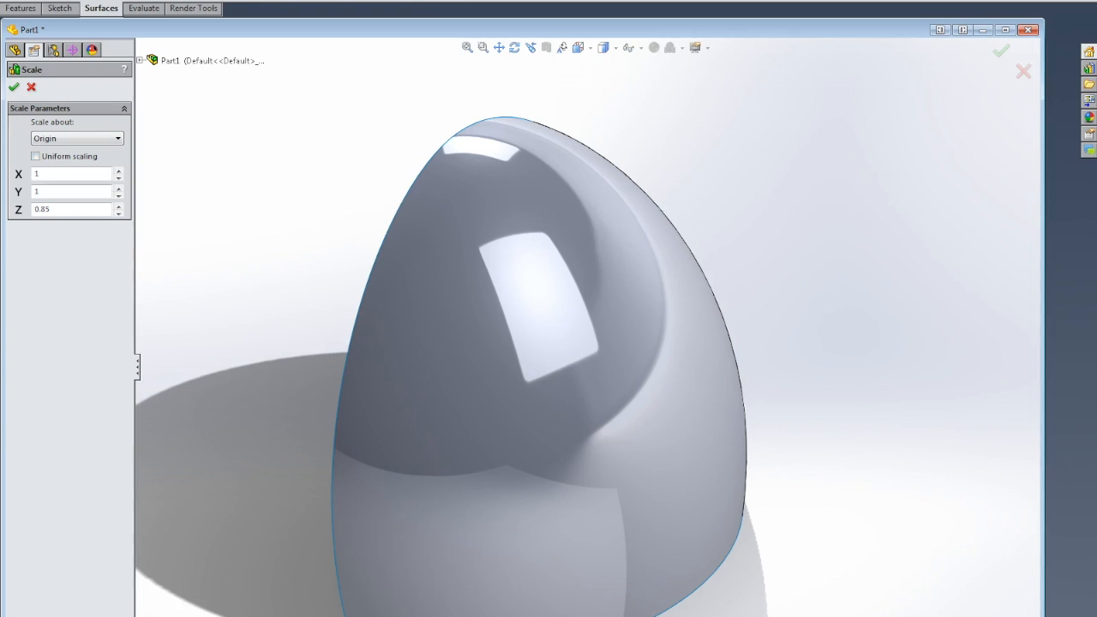
click(14, 88)
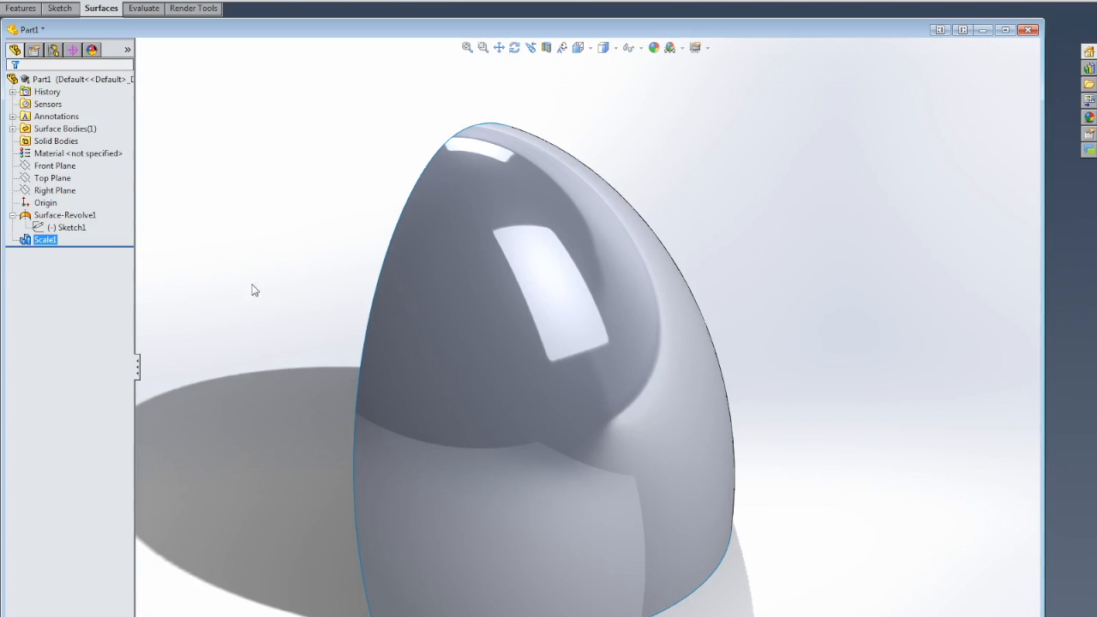
Try a stronger flattening of the egg by setting the Scale feature's Z factor to 0.5.
middle_drag(603, 254, 649, 179)
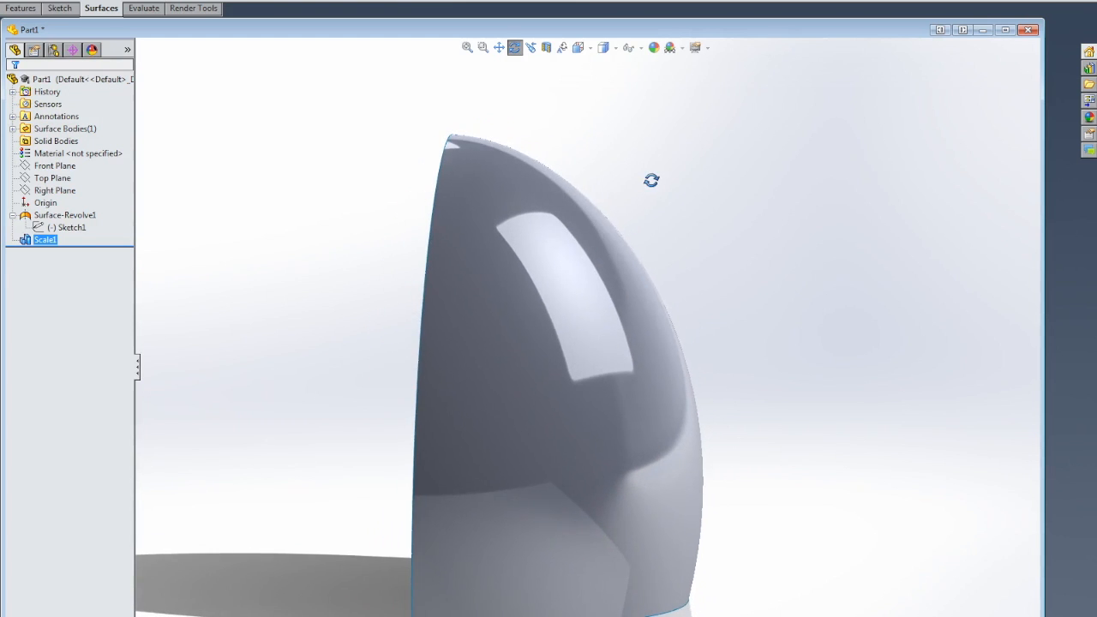
click(579, 48)
click(596, 97)
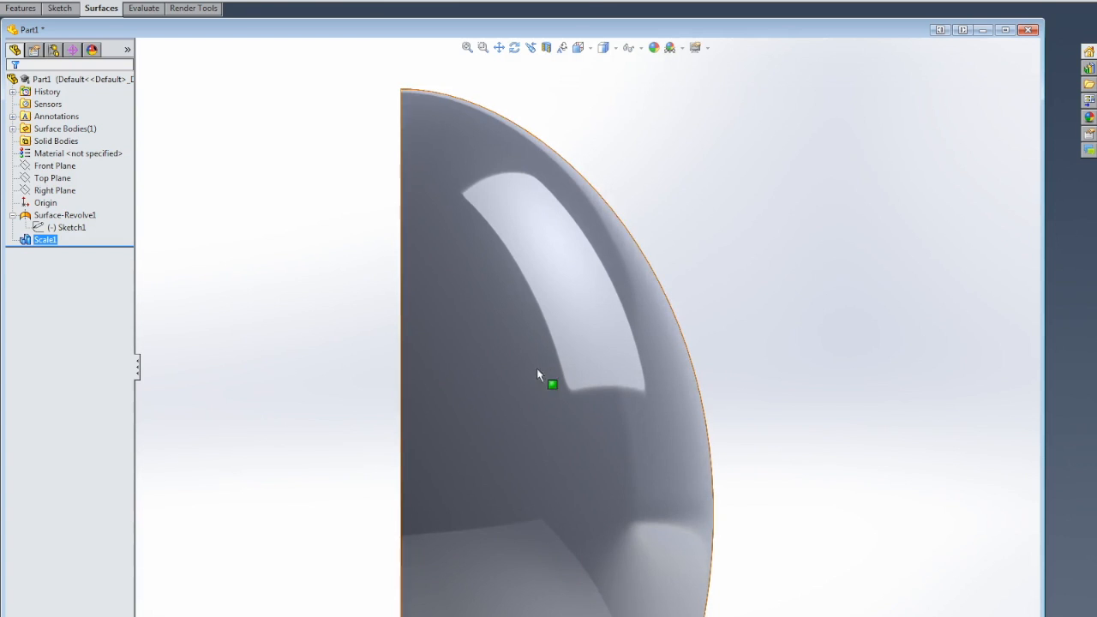
click(580, 48)
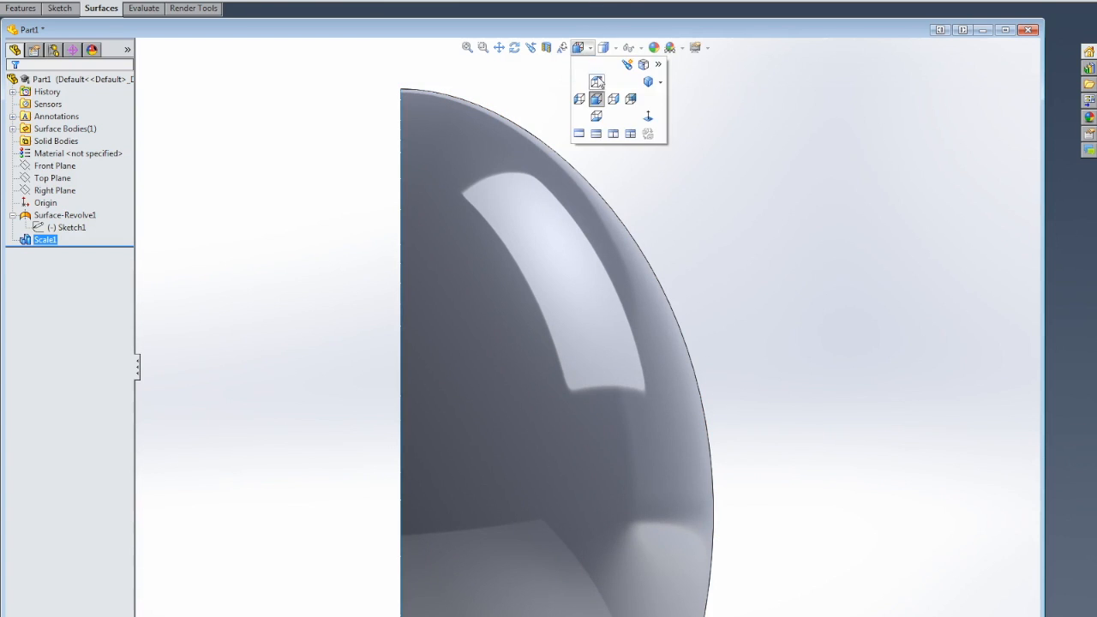
click(597, 82)
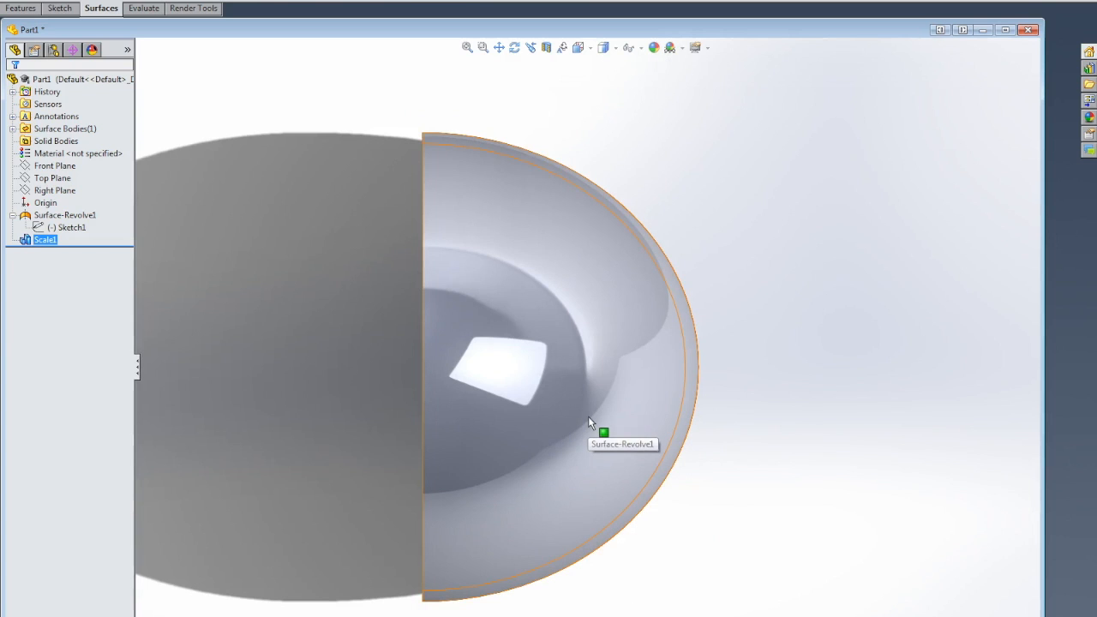
right_click(51, 242)
click(57, 214)
drag(60, 209, 34, 210)
text(0.5)
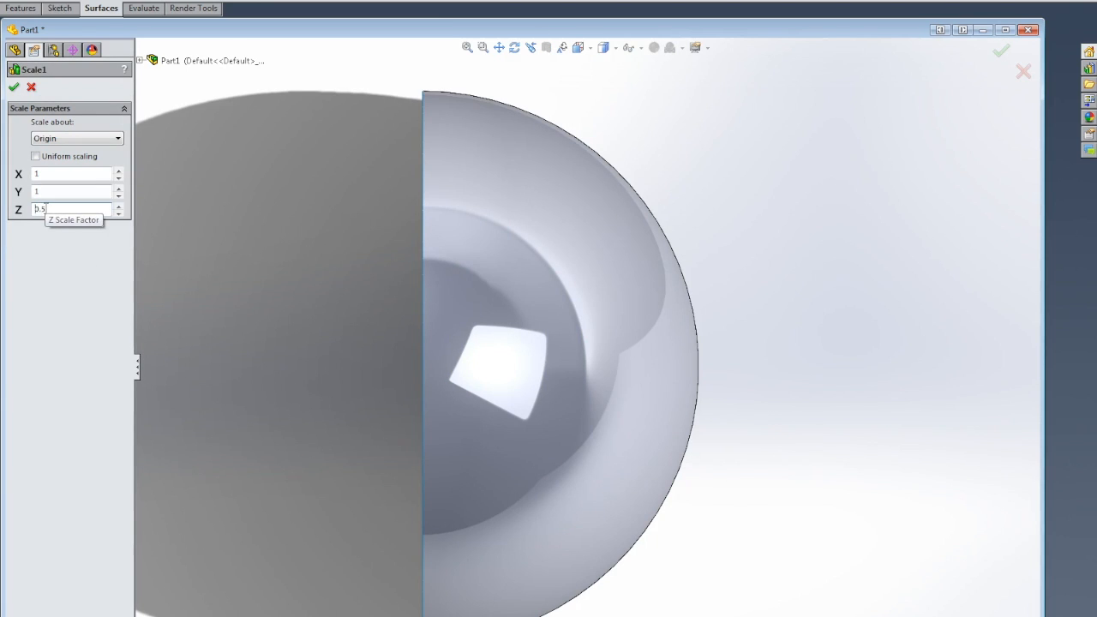
click(1002, 51)
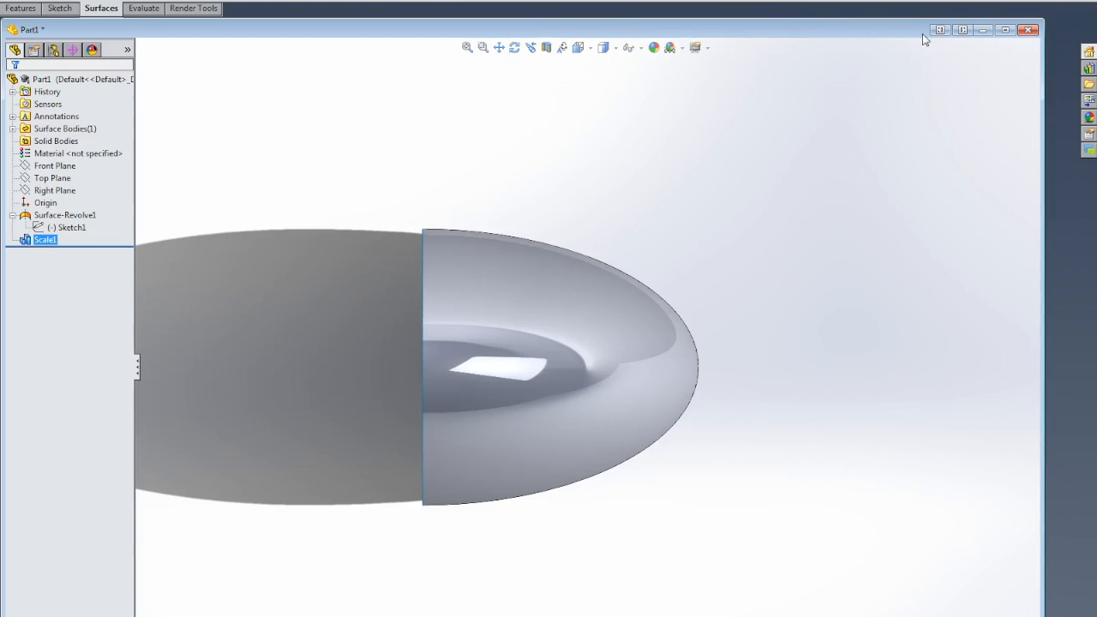
Edit the Scale feature again and set its Z factor to 0.85.
right_click(44, 239)
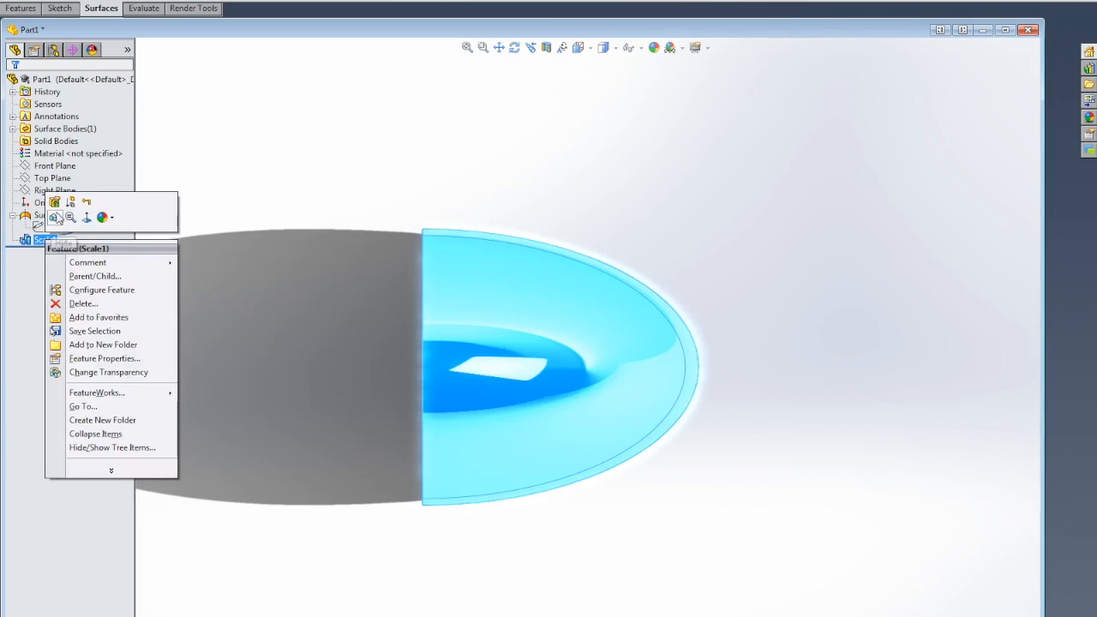
click(68, 202)
drag(58, 211, 14, 211)
text(.85)
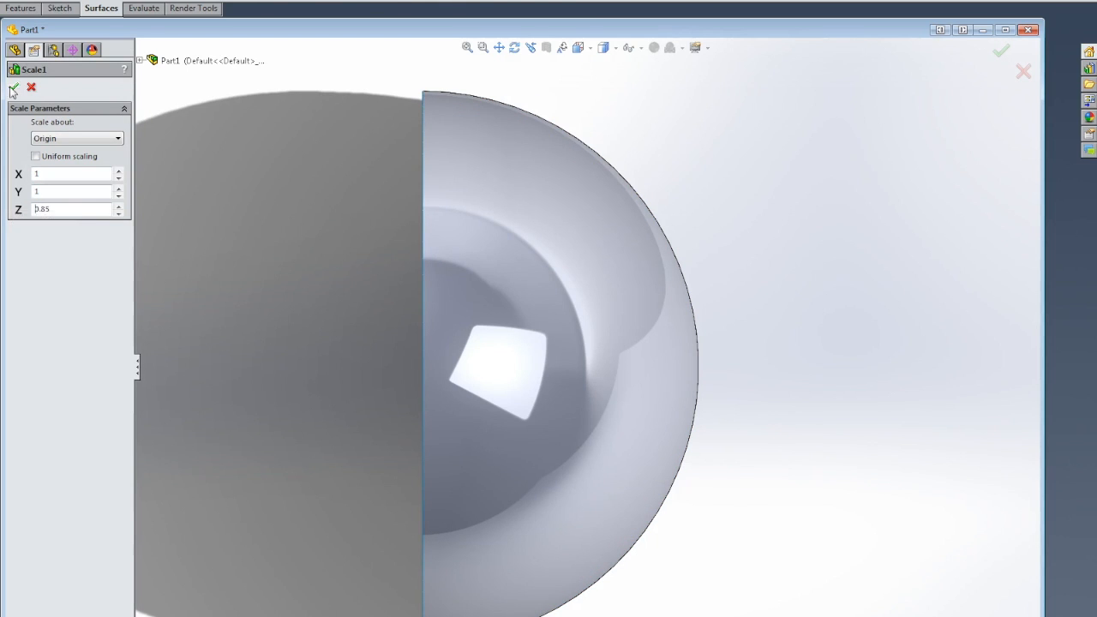
click(14, 88)
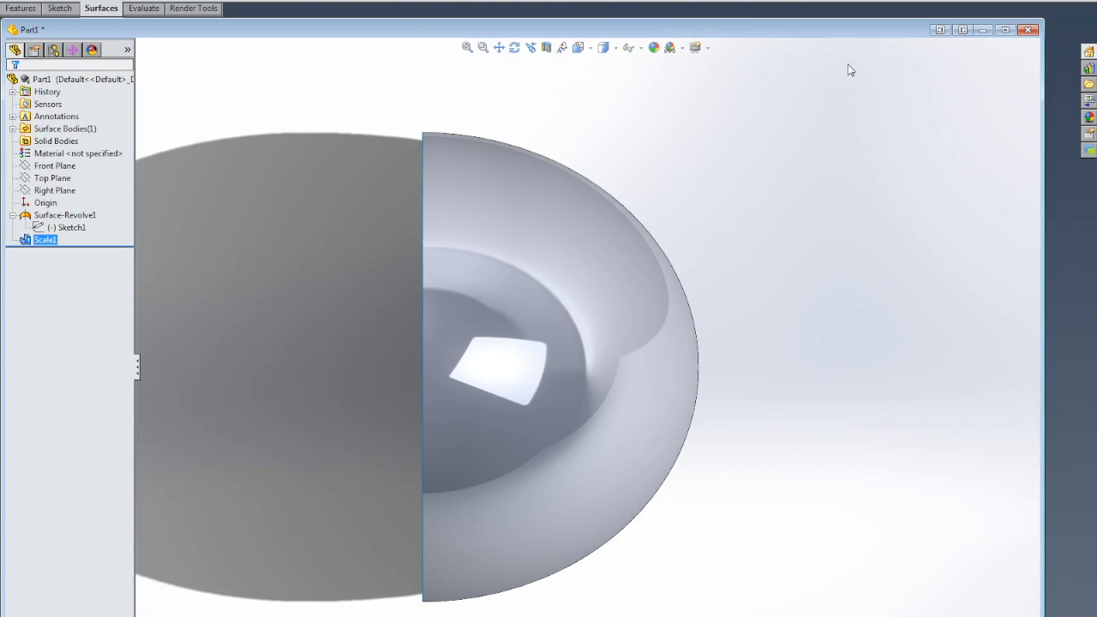
click(581, 51)
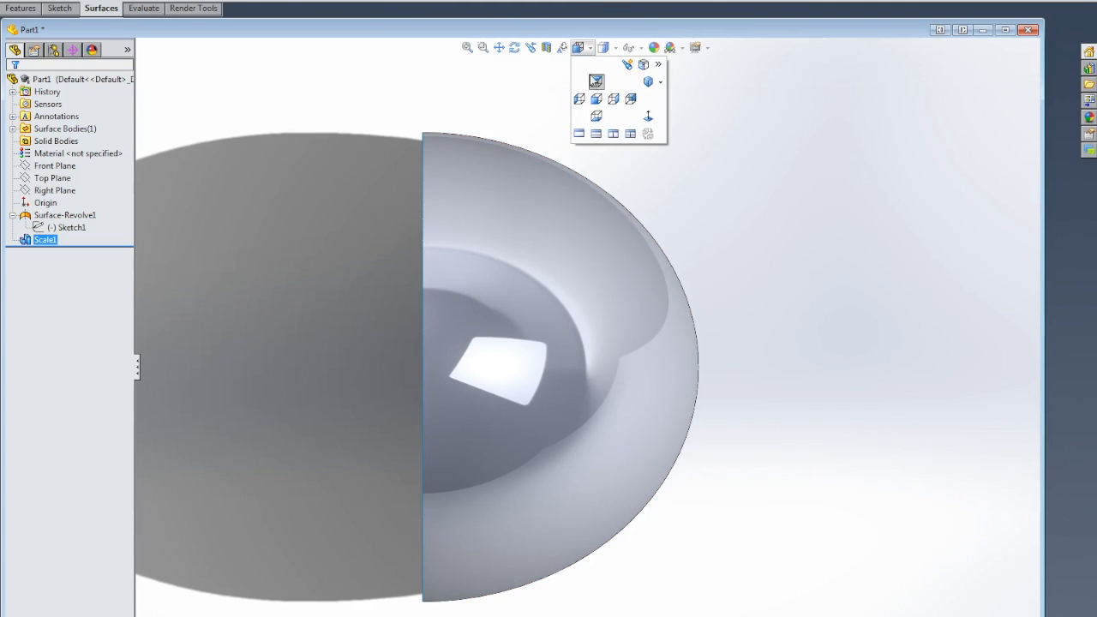
click(598, 108)
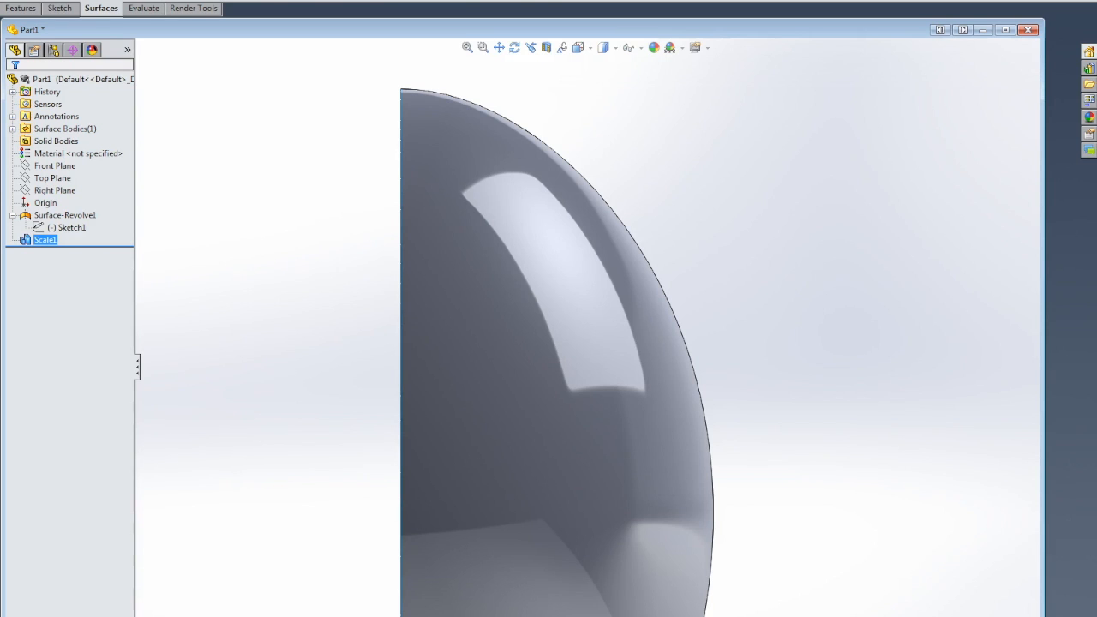
Switch to File Explorer, open 01 Starfish Man_2015_06a.JPG from Solid Works Demo > Slideshow Images, examine the character's body and legs, and close both windows.
click(103, 613)
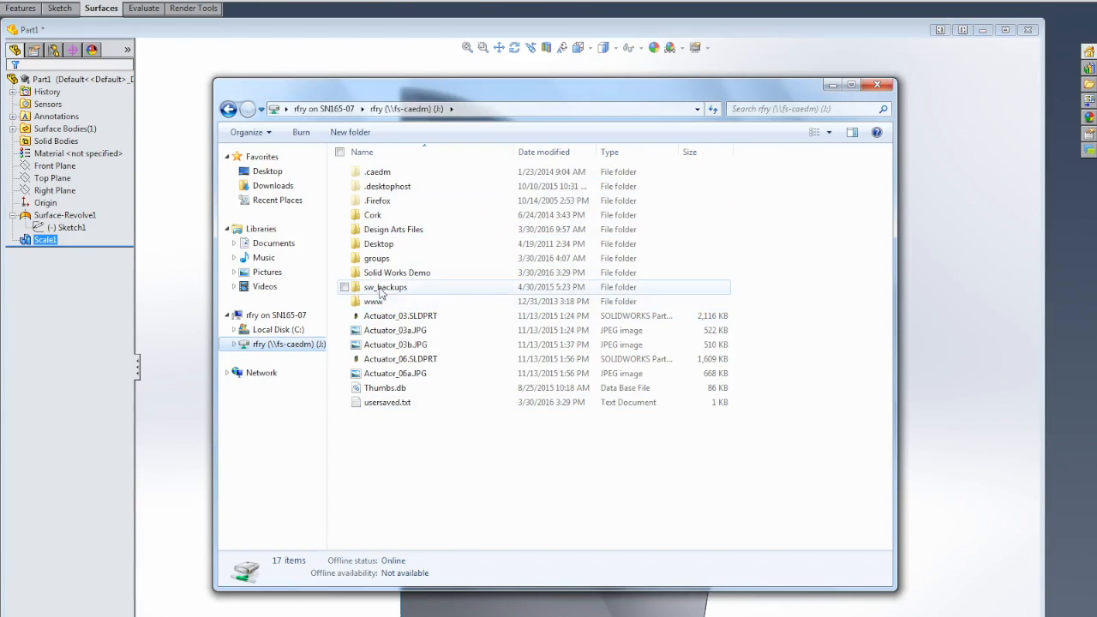
double_click(388, 272)
double_click(378, 174)
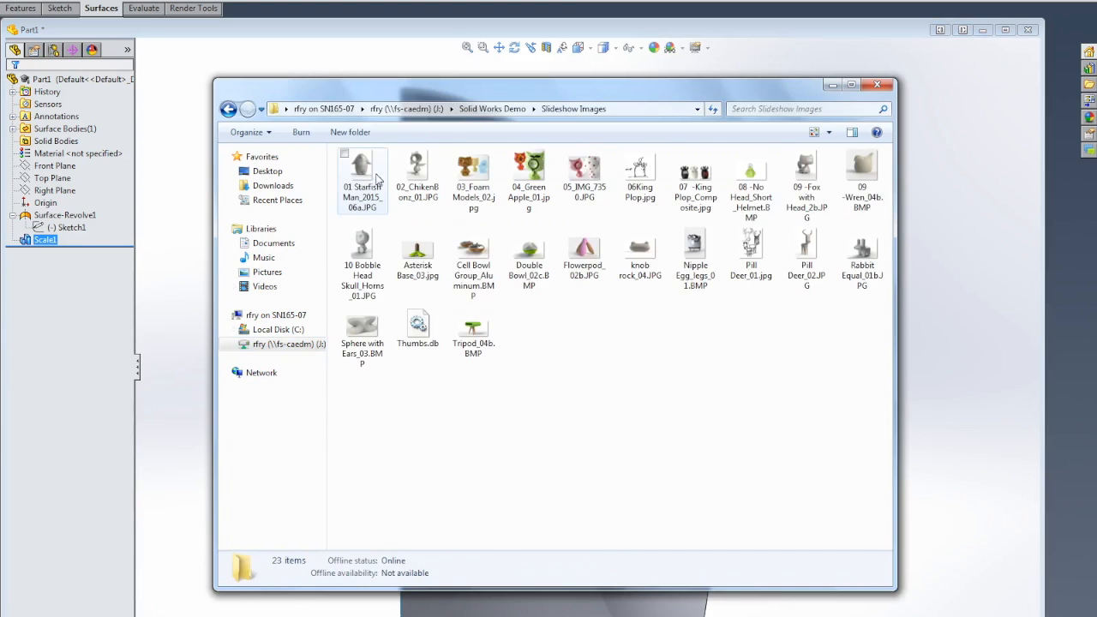
double_click(361, 175)
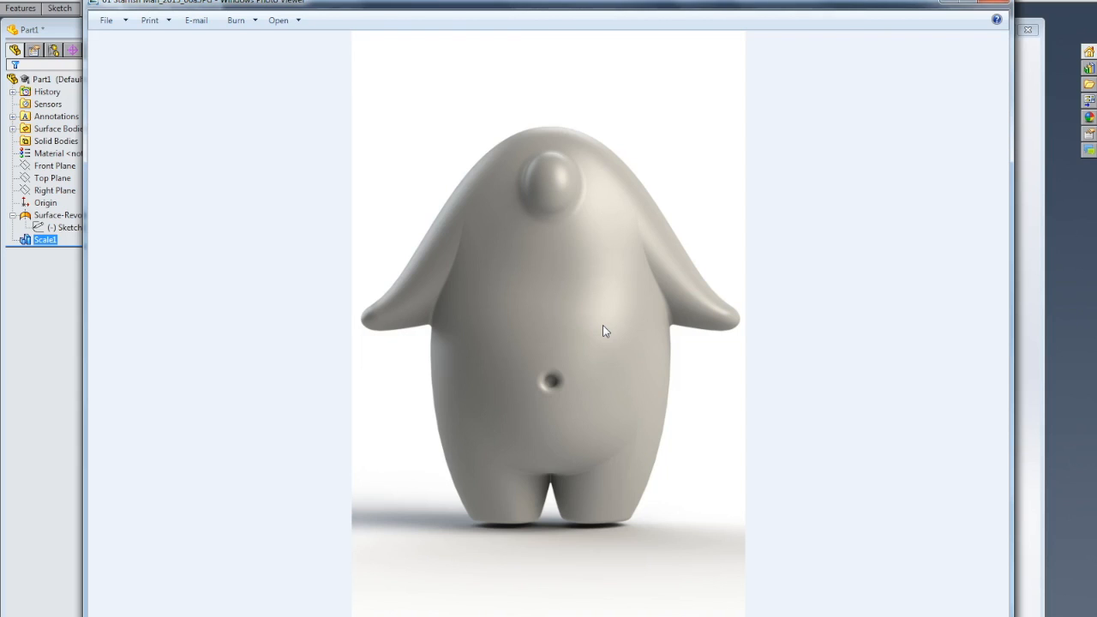
click(950, 4)
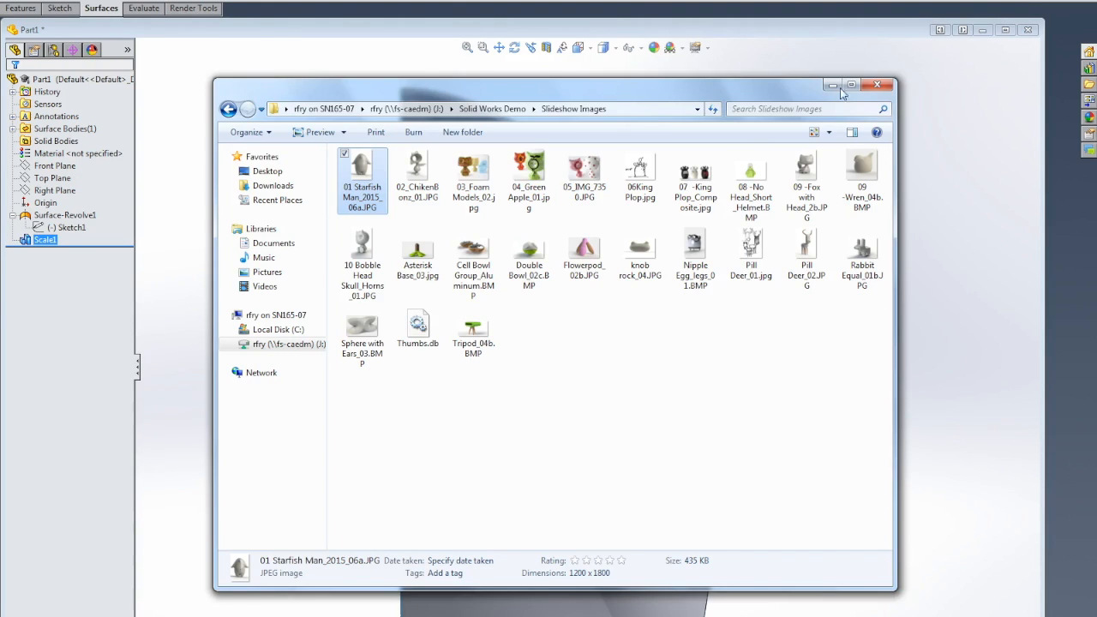
click(888, 86)
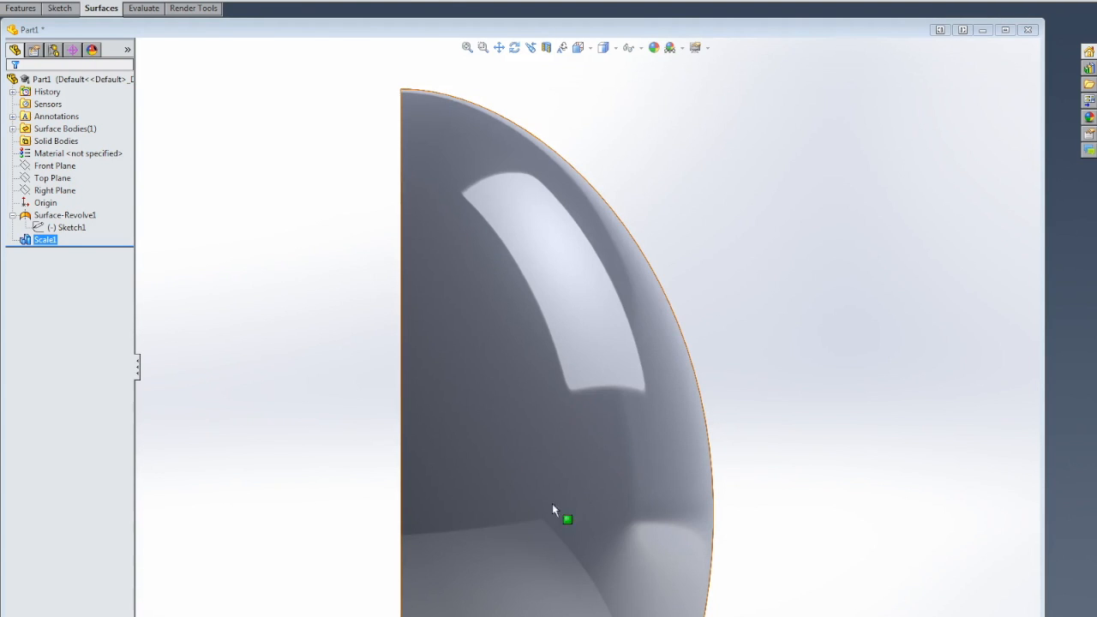
On the Front Plane, sketch a two-point spline inside the egg's outer edge, from about (1.75, 0.79) down to about (1.65, 0).
click(53, 167)
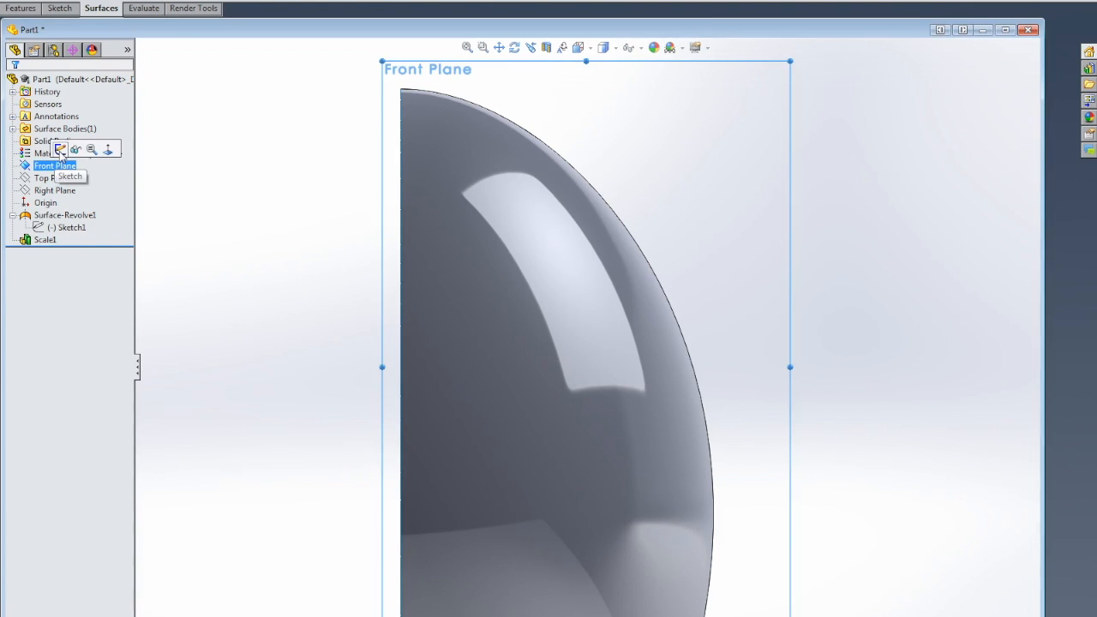
click(60, 150)
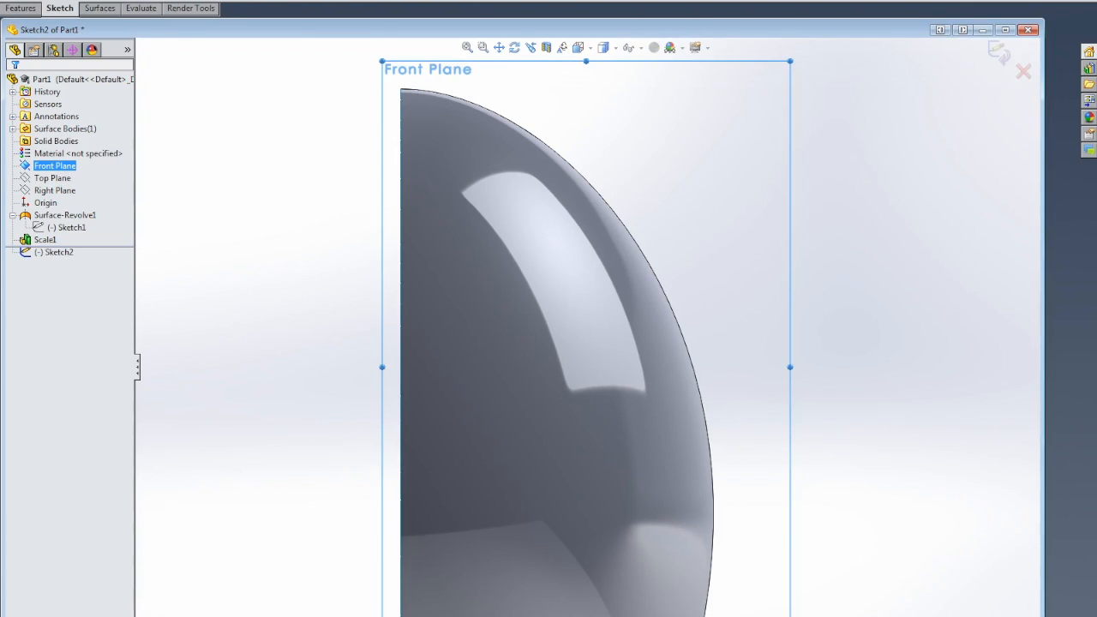
click(137, 1)
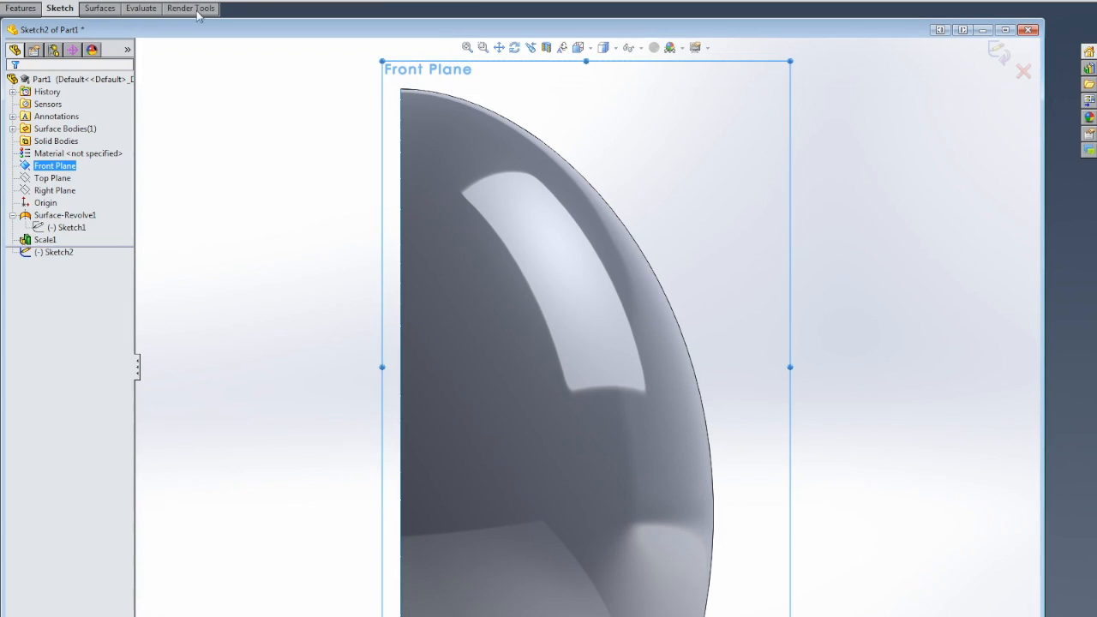
click(665, 527)
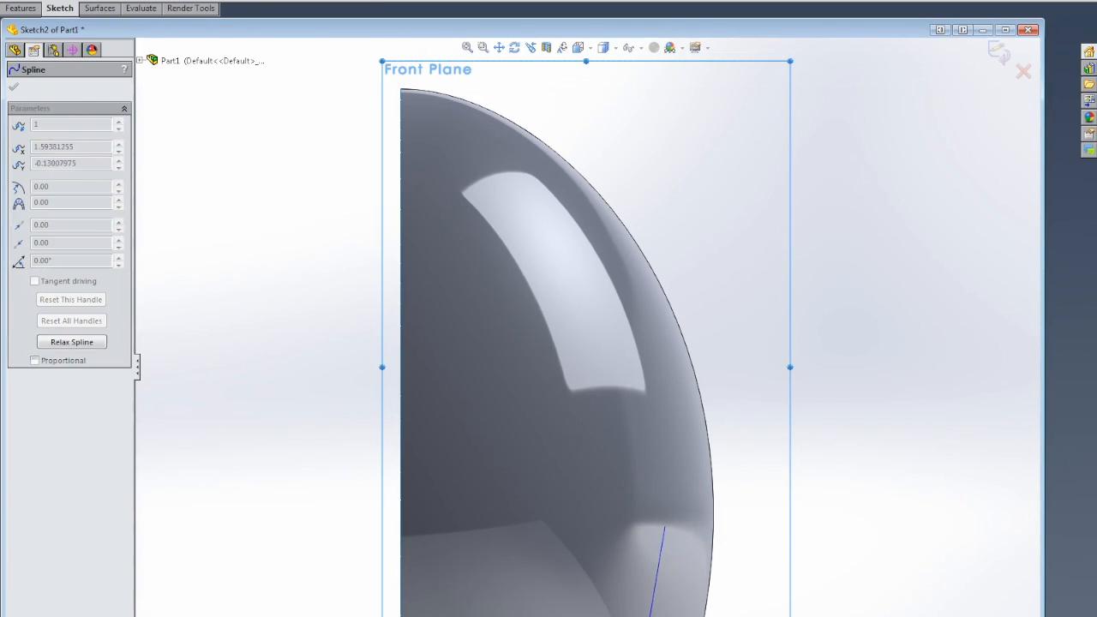
click(652, 616)
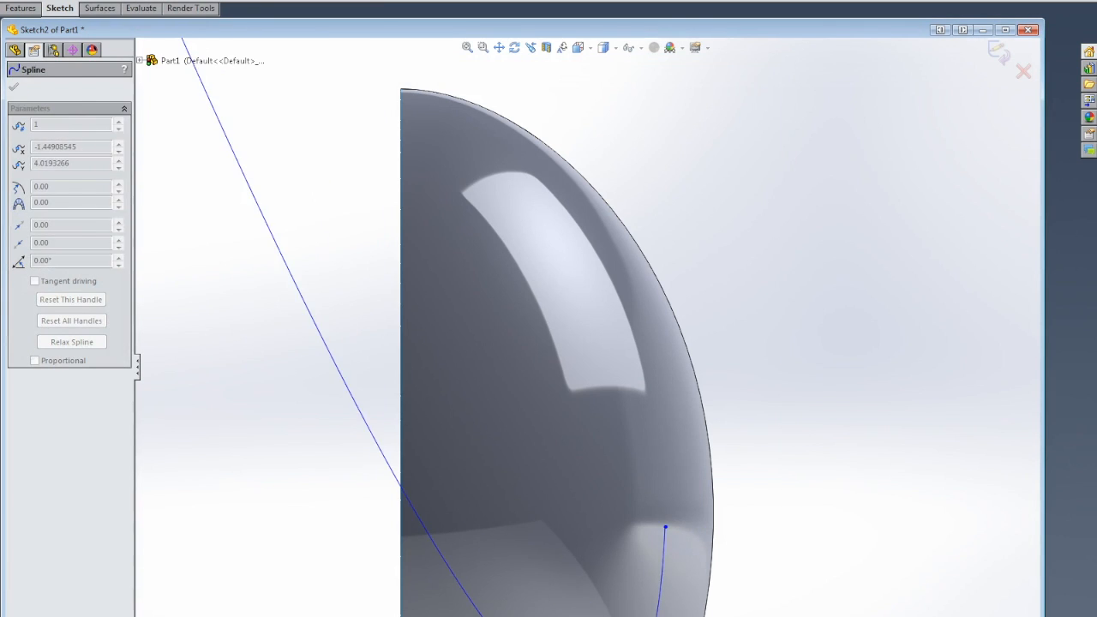
key(Escape)
Turn the spline's tangent handles closer to vertical and shift its lower endpoint outward to about X 1.70.
click(660, 565)
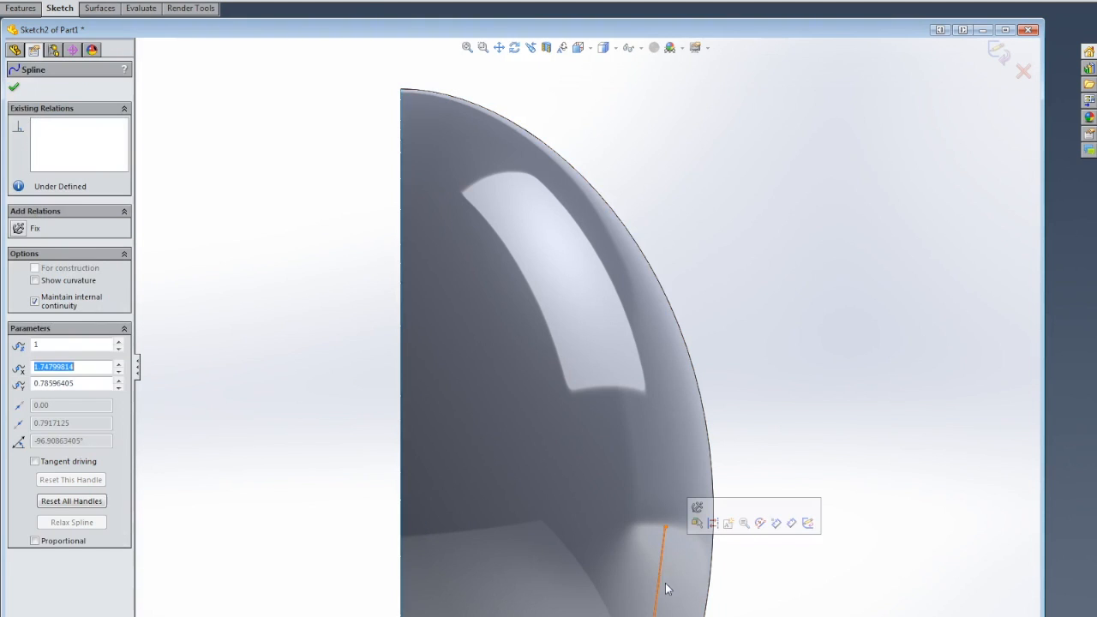
drag(661, 570, 665, 570)
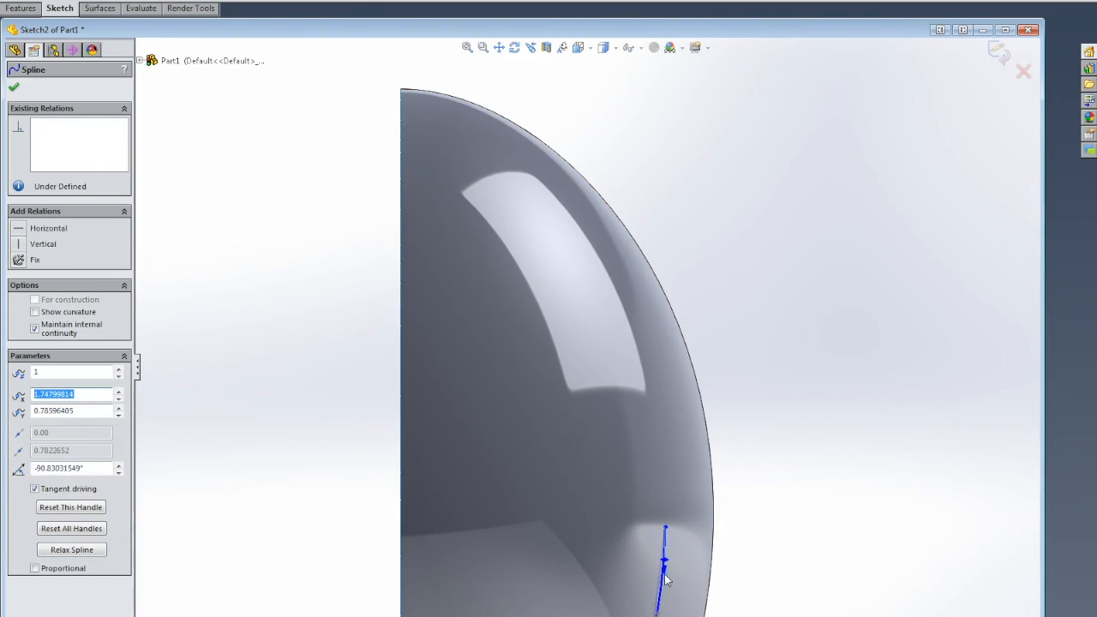
drag(659, 613, 659, 612)
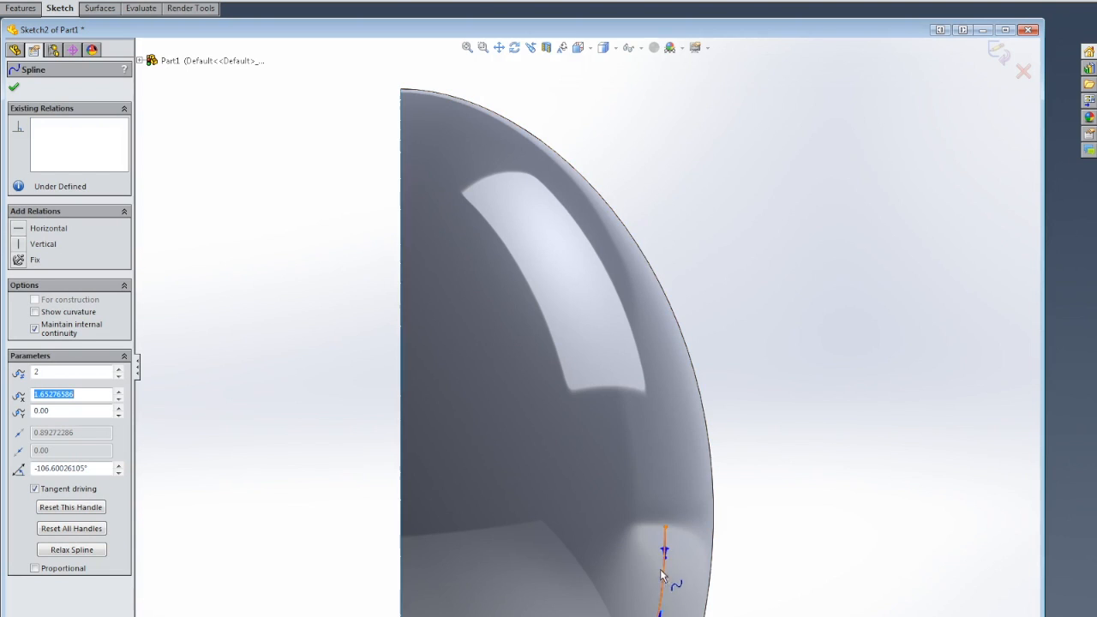
click(664, 558)
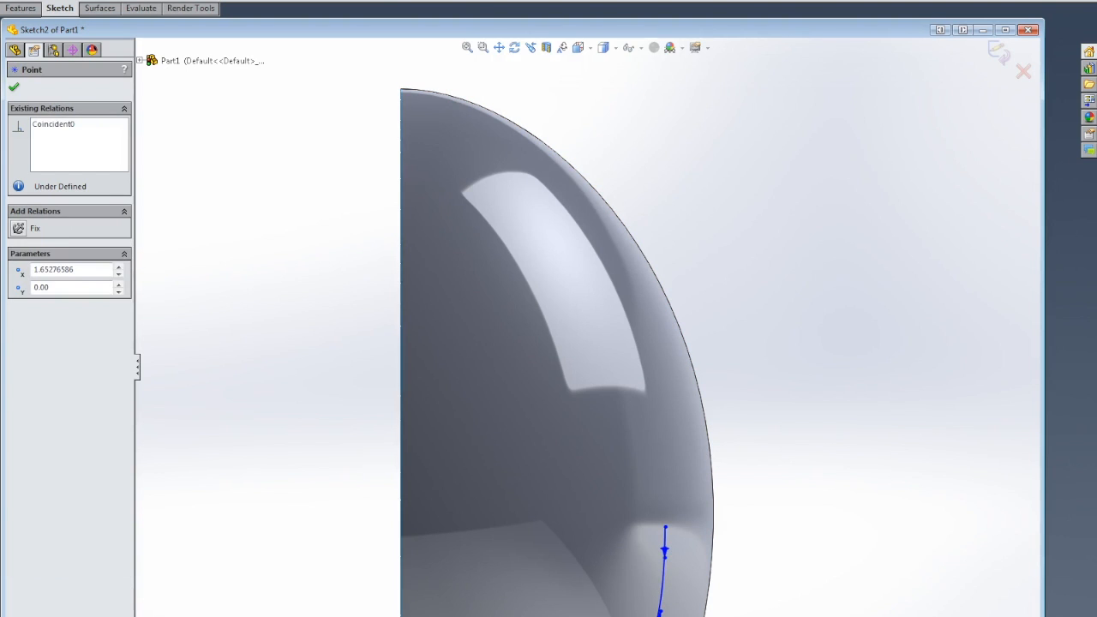
mouse_move(659, 616)
mouse_down()
mouse_move(678, 616)
mouse_move(662, 614)
mouse_up()
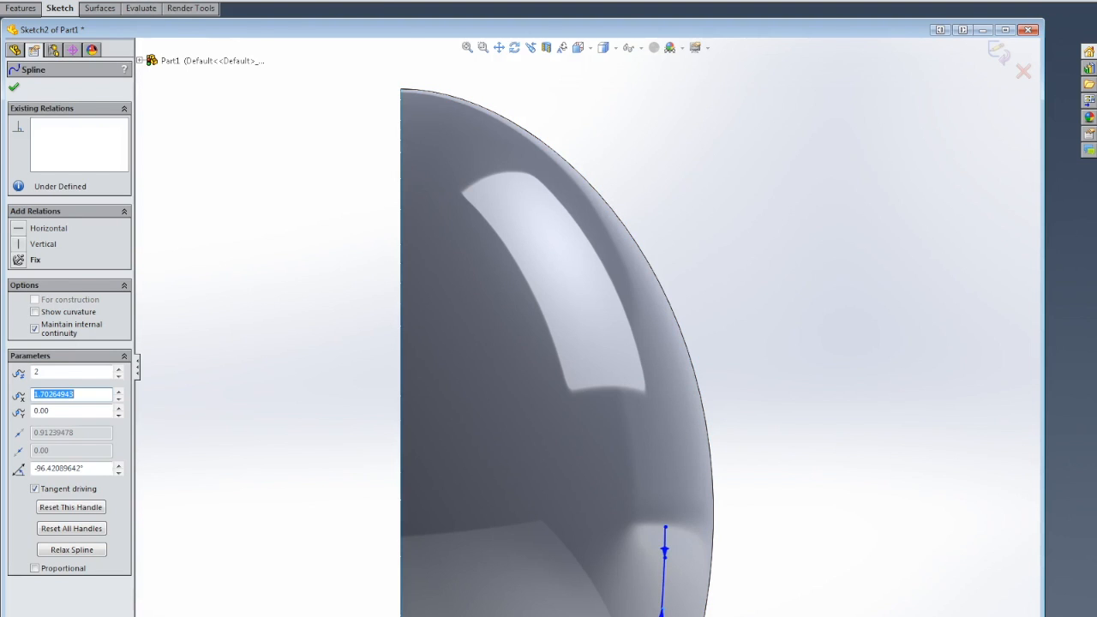
Draw a three-point arc from the spline's upper endpoint to the egg's straight edge at about (0, 1.63), with a radius of about 2.36.
click(130, 0)
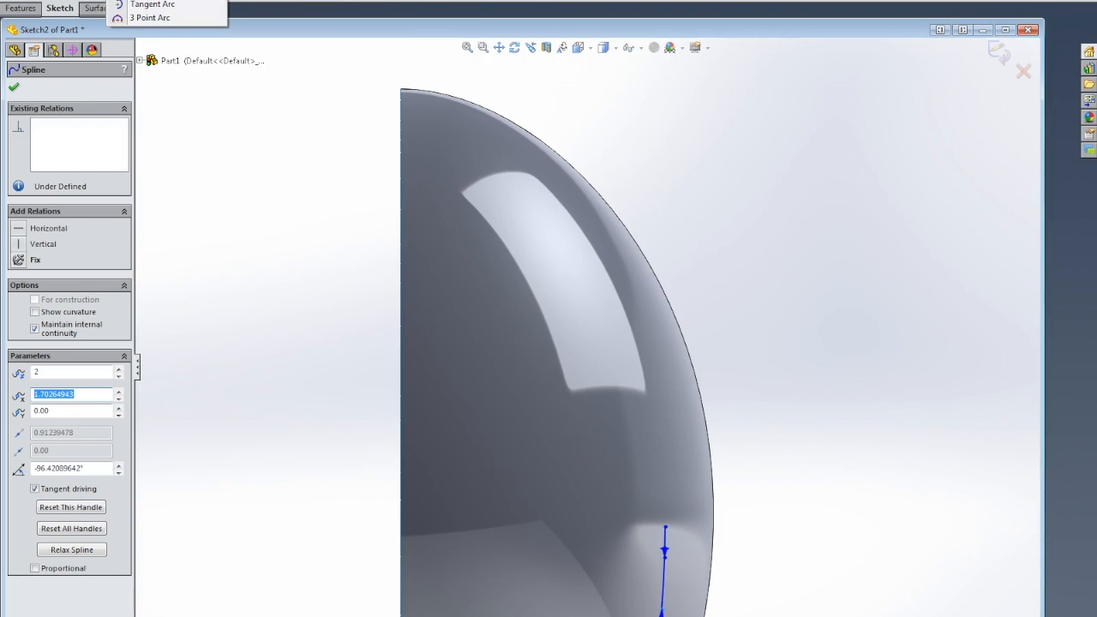
click(150, 17)
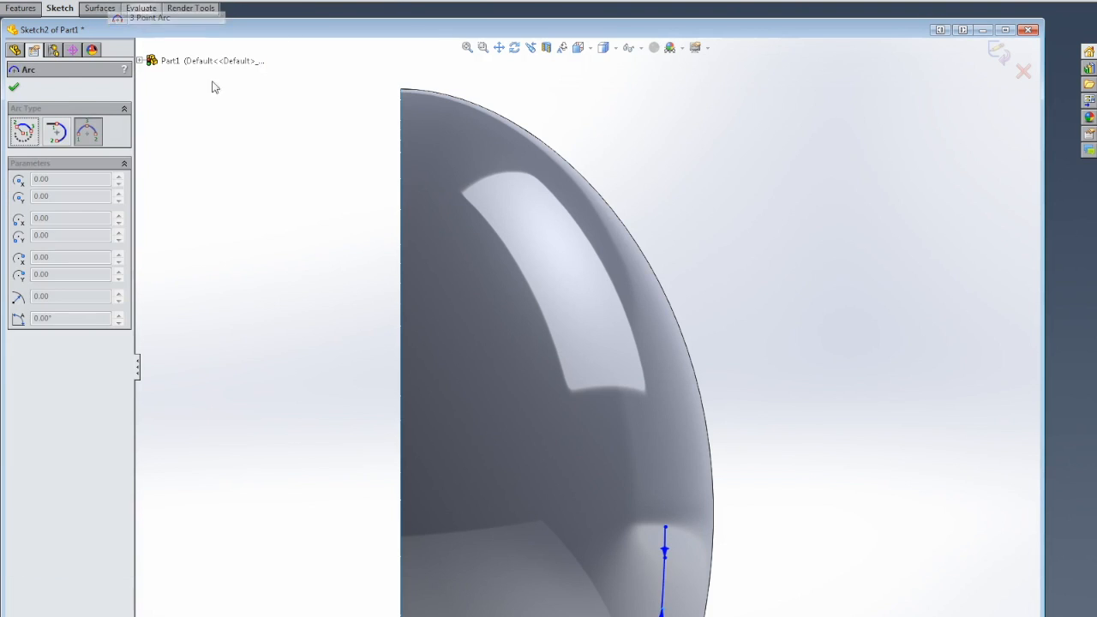
click(665, 527)
click(400, 367)
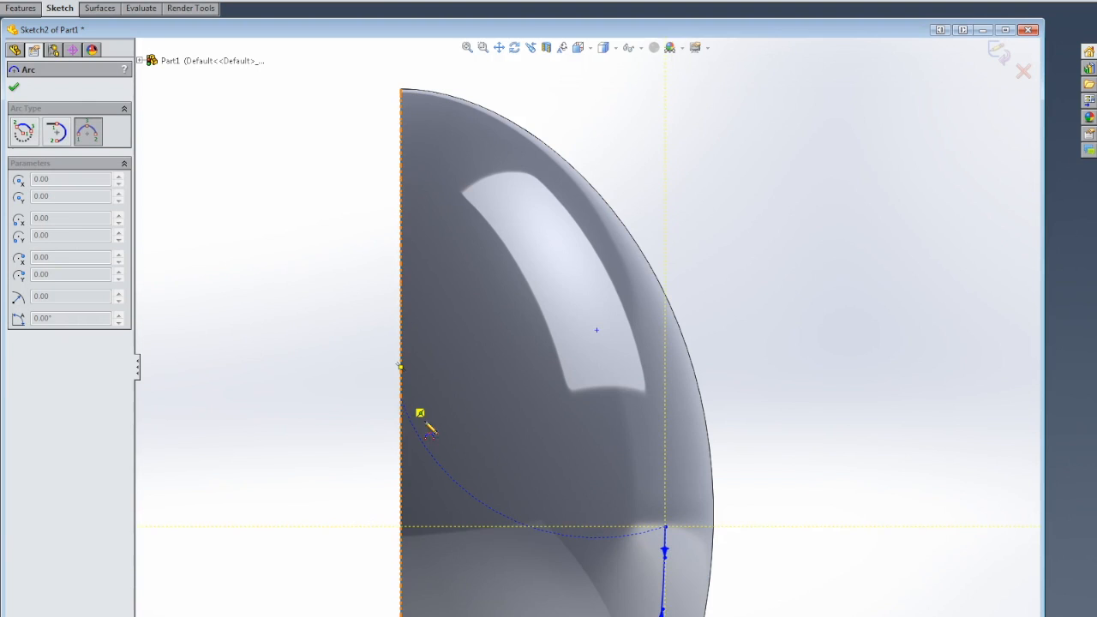
click(538, 438)
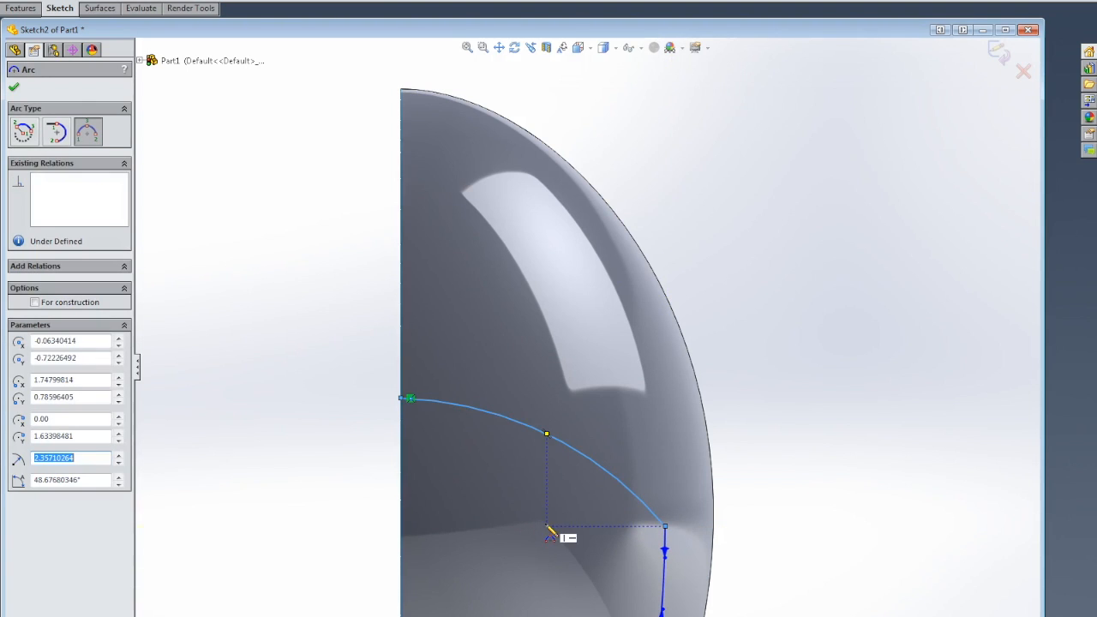
Try to add a vertical relation between the arc's center point and its endpoint on the egg's straight edge.
scroll(551, 561, up, 4)
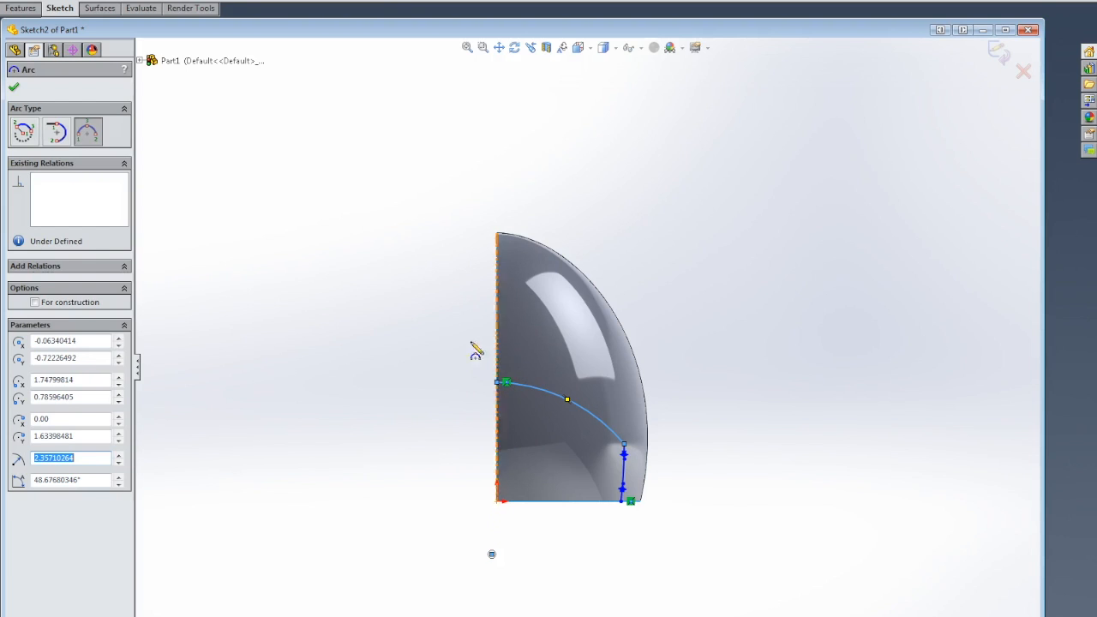
click(429, 3)
click(428, 19)
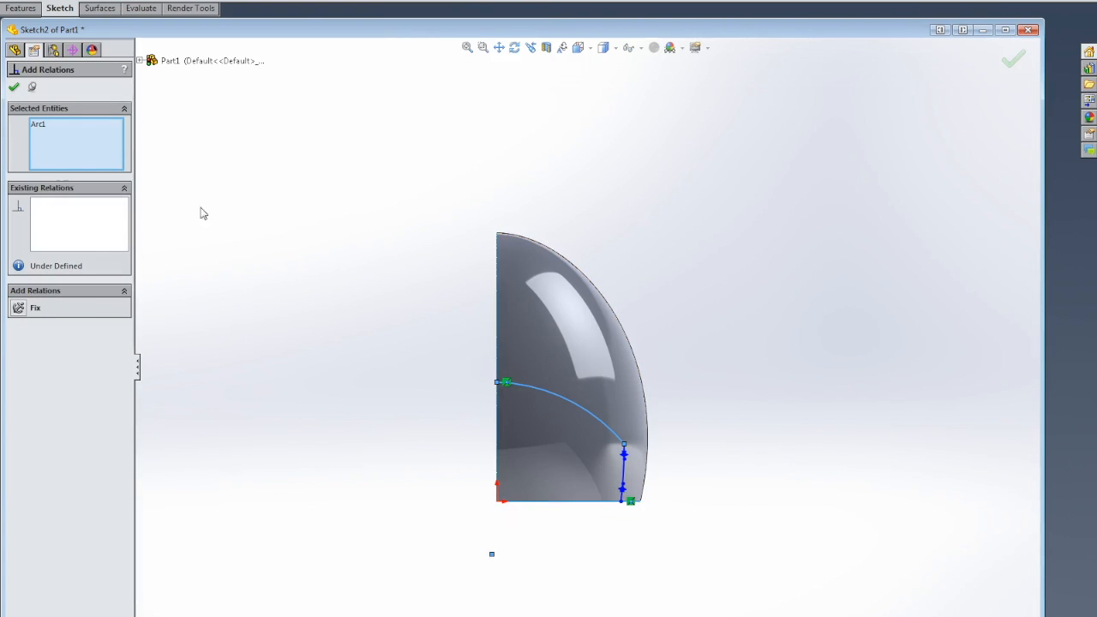
right_click(103, 152)
click(133, 157)
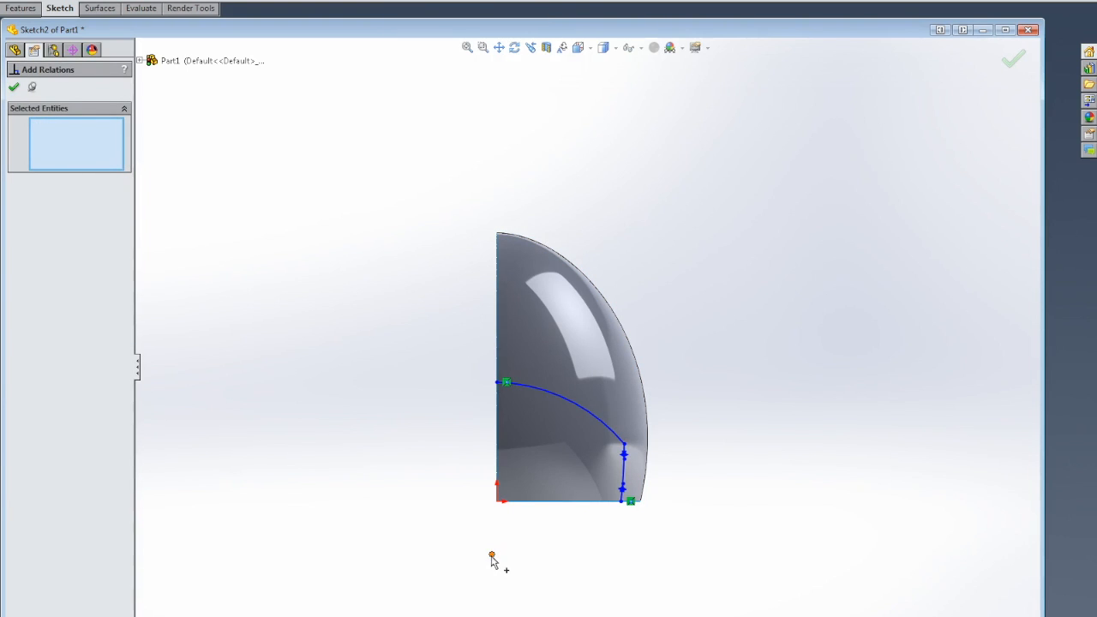
click(492, 556)
click(497, 382)
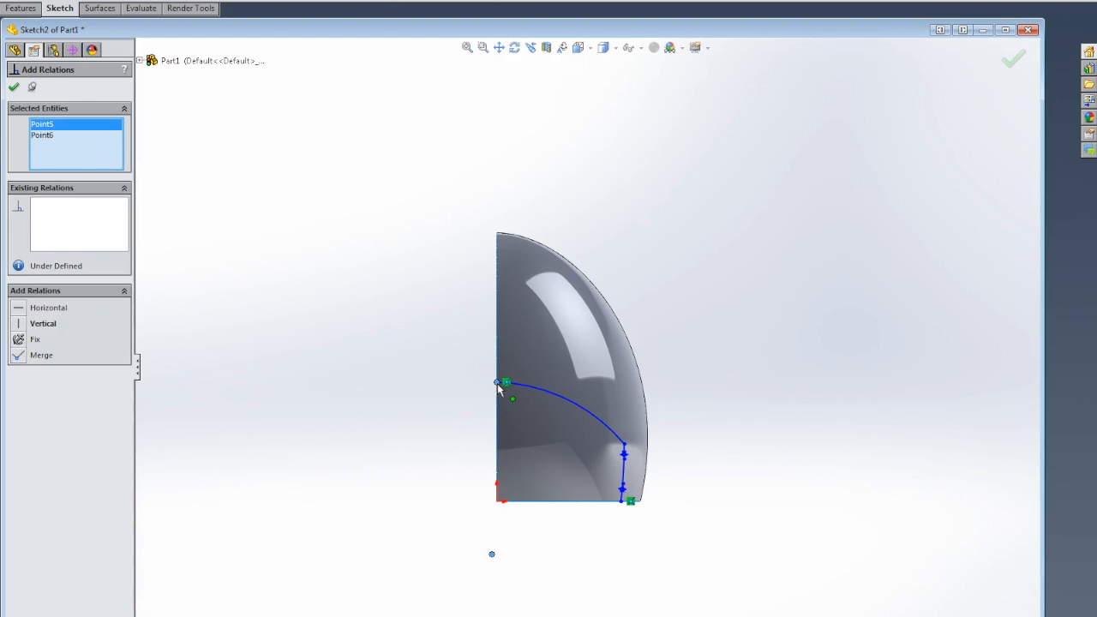
click(19, 325)
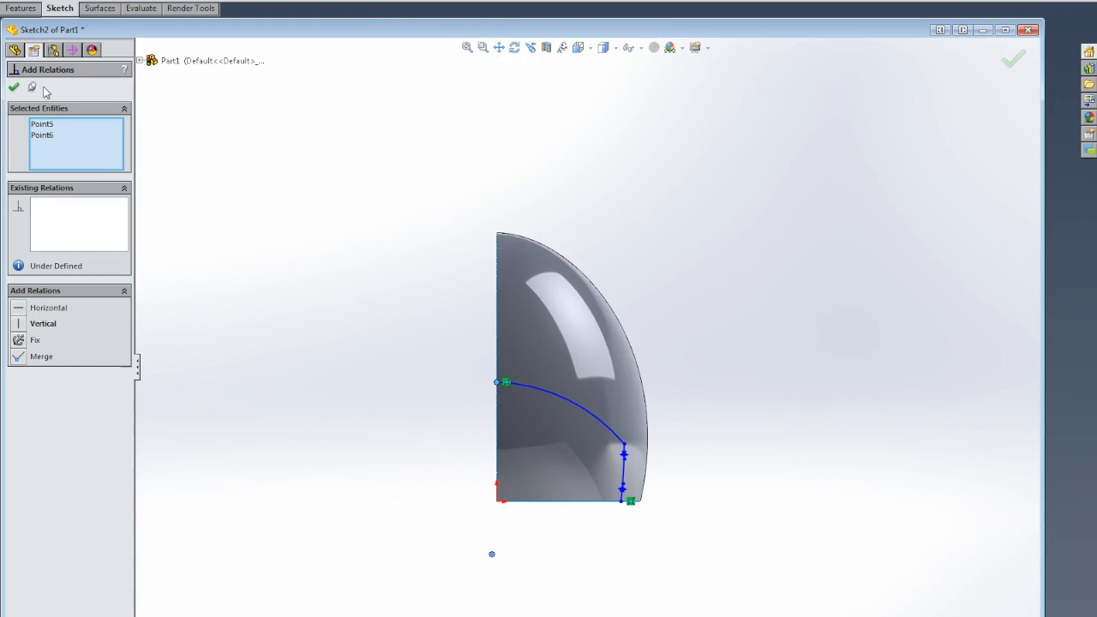
click(14, 86)
Clear the preselected entities and make the arc's center point vertical with the arc's upper endpoint.
click(417, 2)
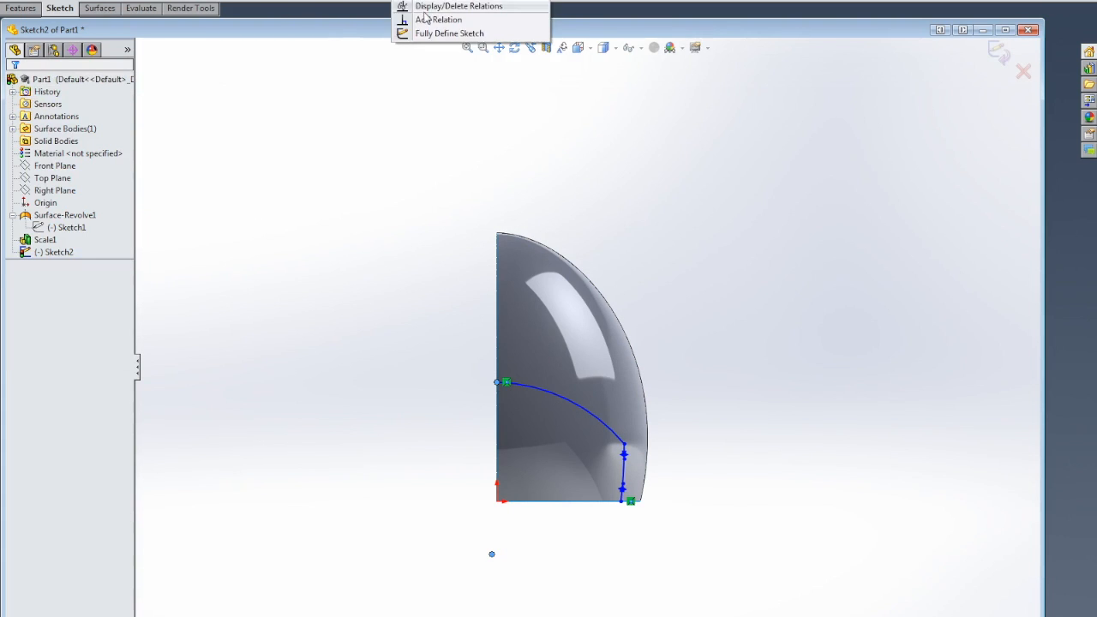
click(429, 21)
right_click(96, 151)
click(142, 155)
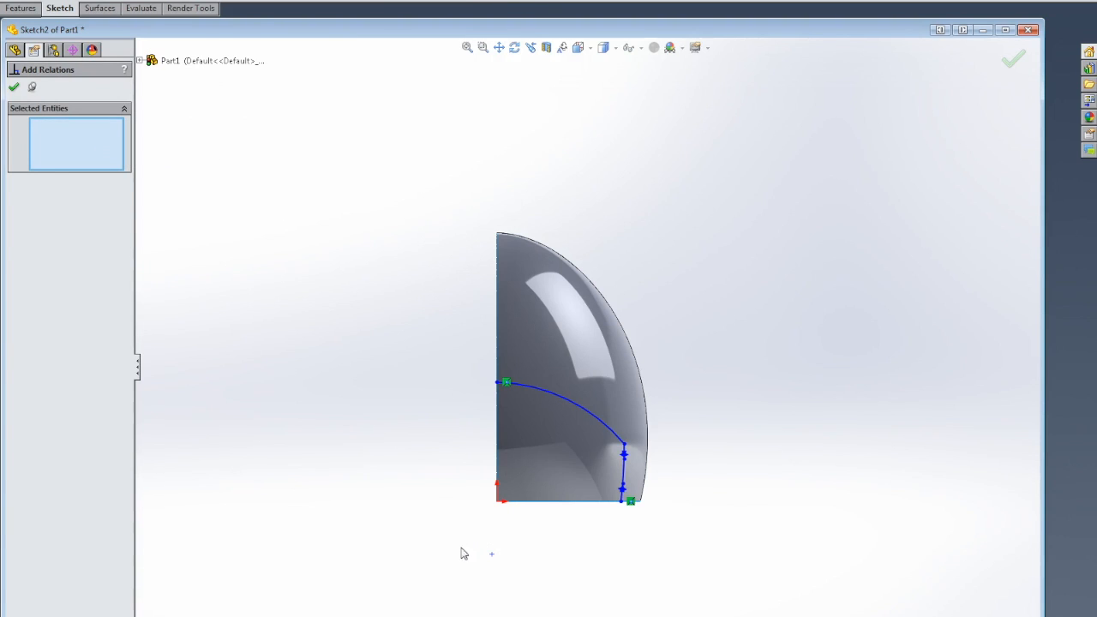
click(492, 555)
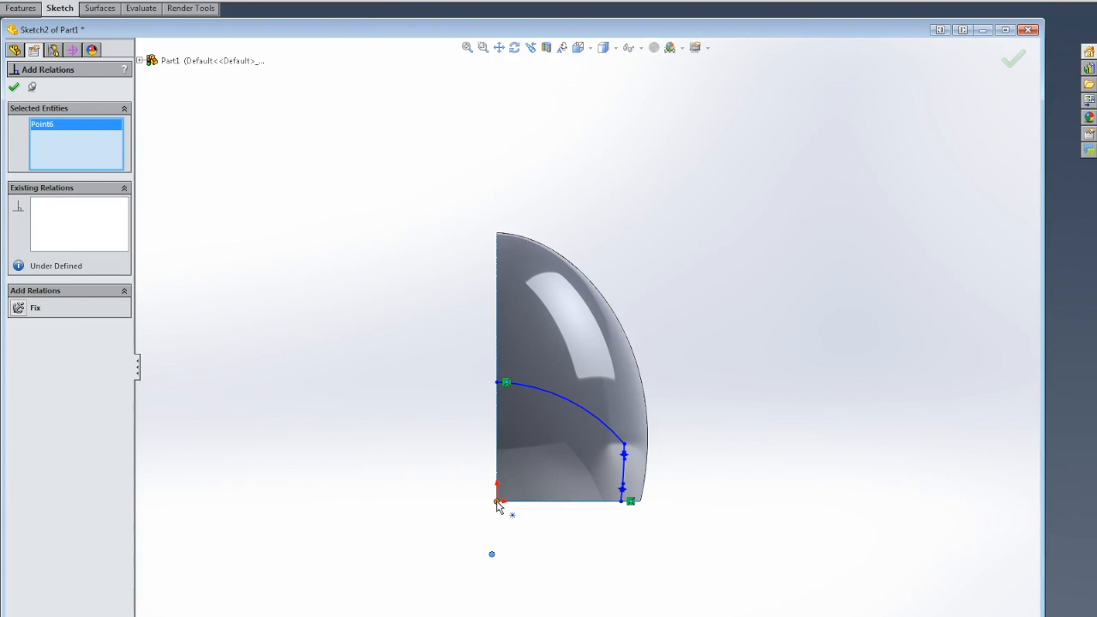
click(498, 385)
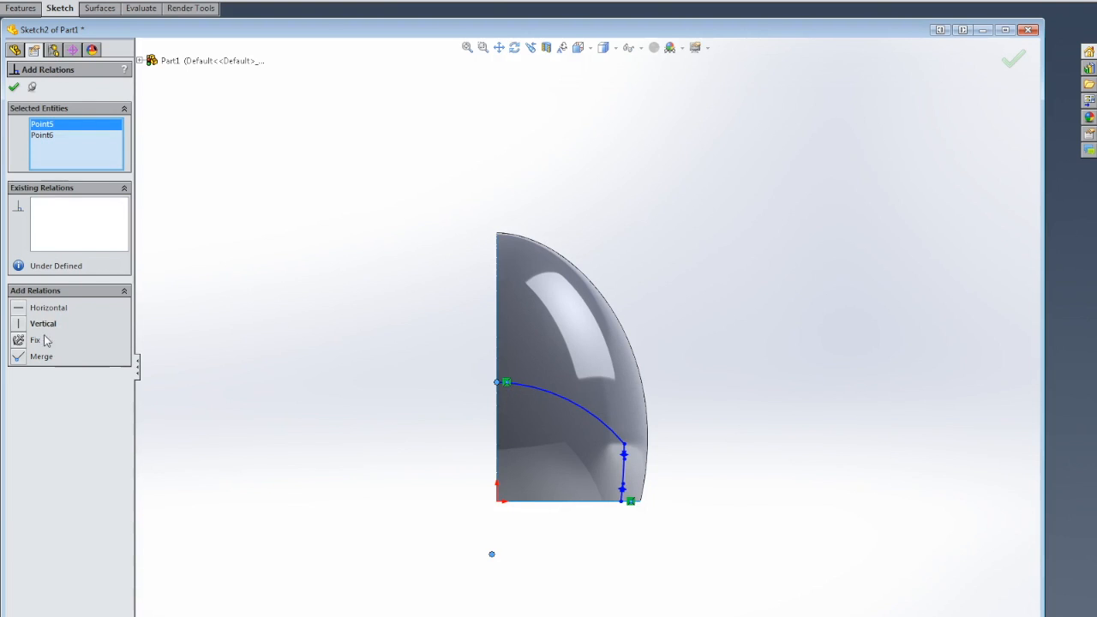
click(21, 326)
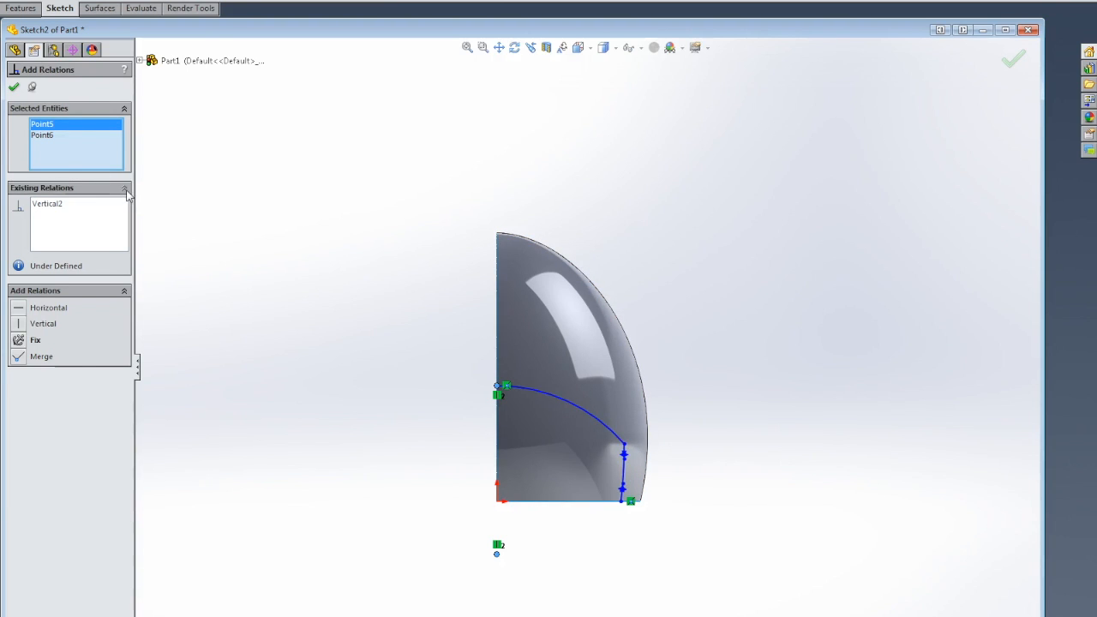
Trim the egg surface with the leg sketch, removing the region below the arc and inside the spline, and dismiss the auto-recover warning.
scroll(624, 493, down, 5)
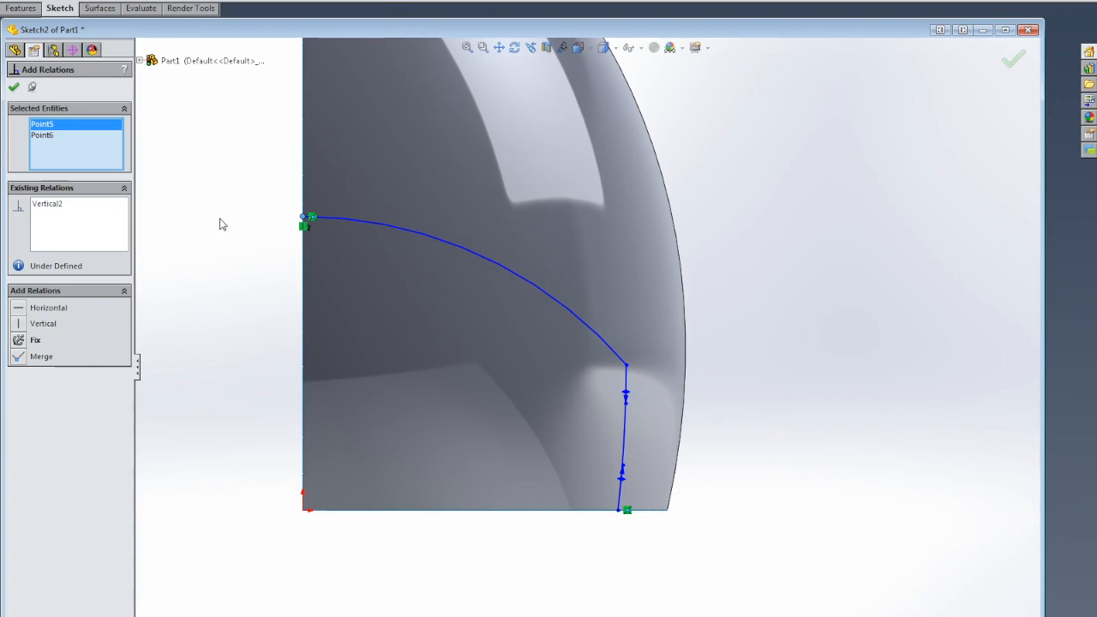
click(103, 10)
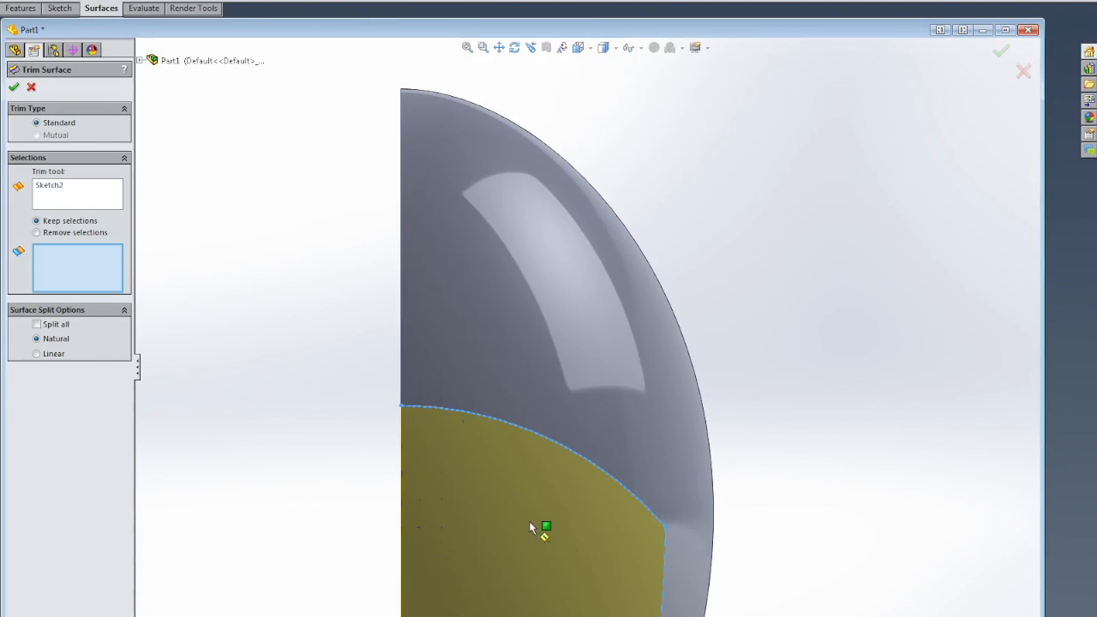
click(37, 232)
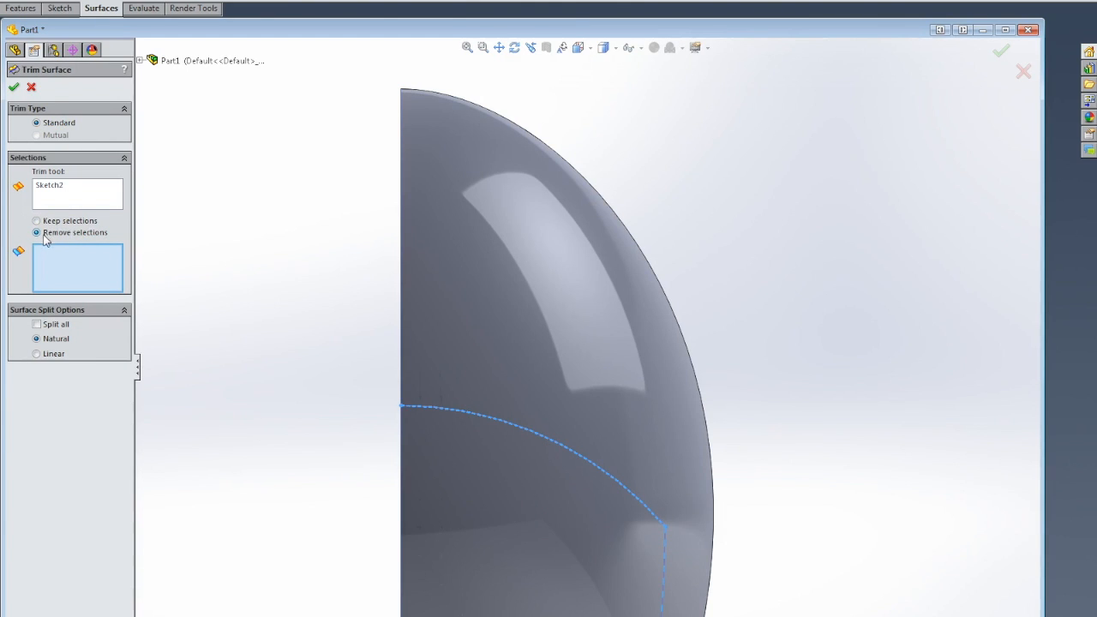
click(519, 550)
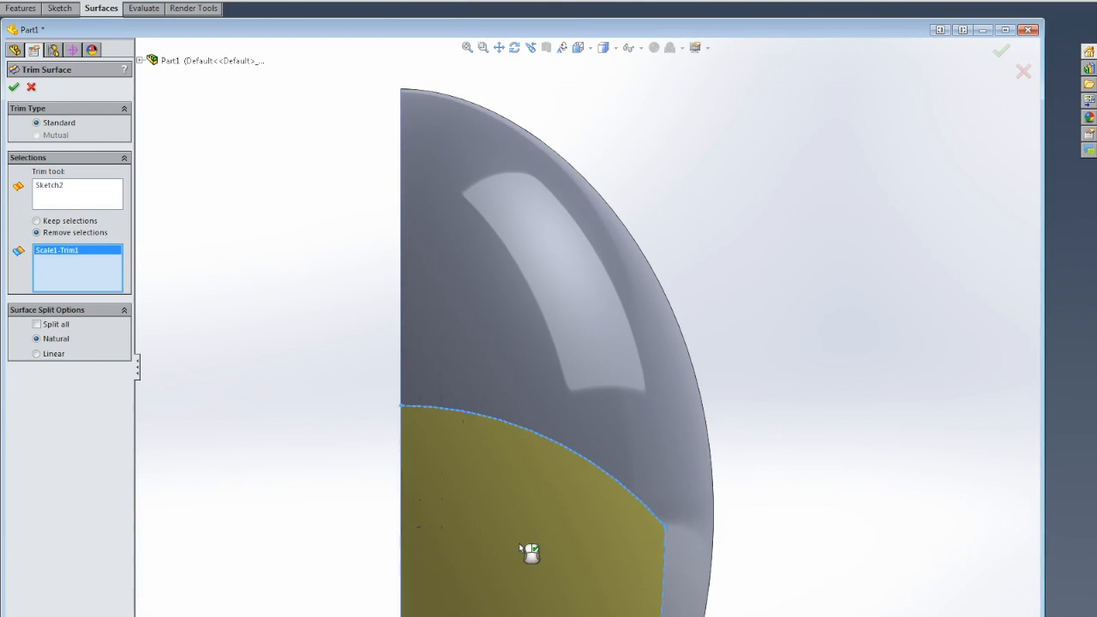
click(15, 88)
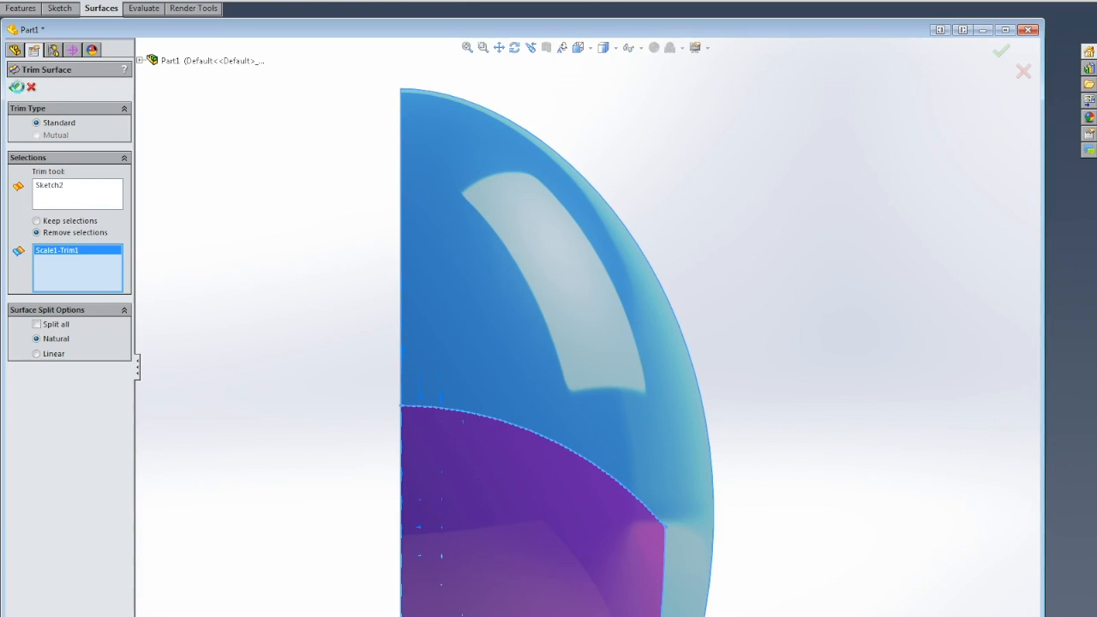
mouse_move(706, 397)
middle_down()
mouse_move(666, 353)
mouse_move(588, 333)
mouse_move(655, 360)
mouse_move(826, 354)
mouse_move(561, 352)
mouse_move(571, 343)
mouse_move(715, 360)
mouse_move(632, 366)
middle_up()
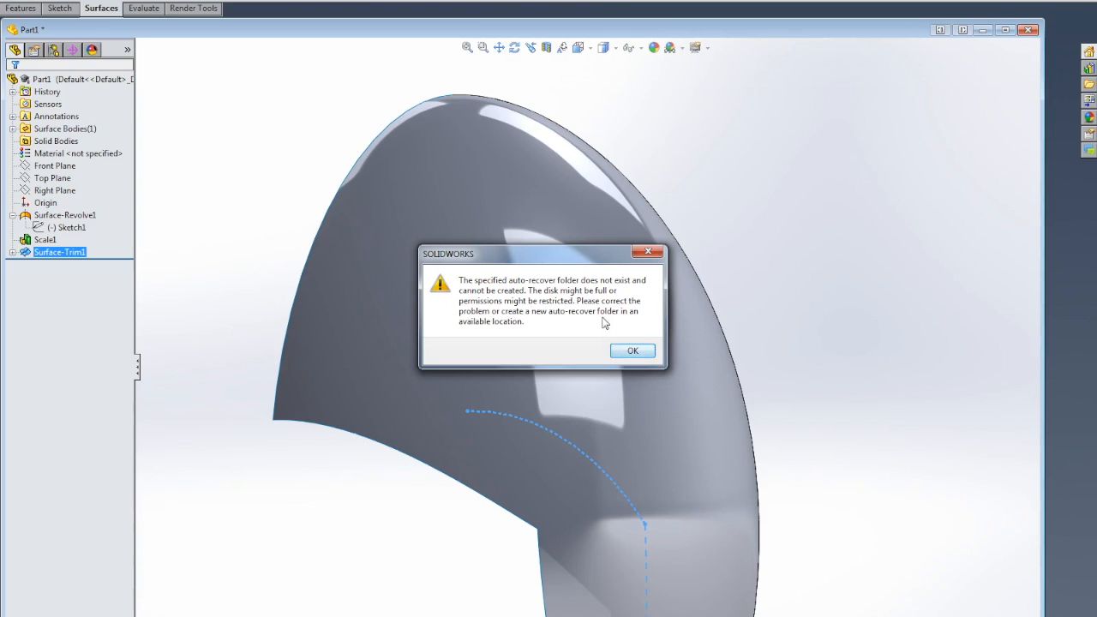
click(633, 351)
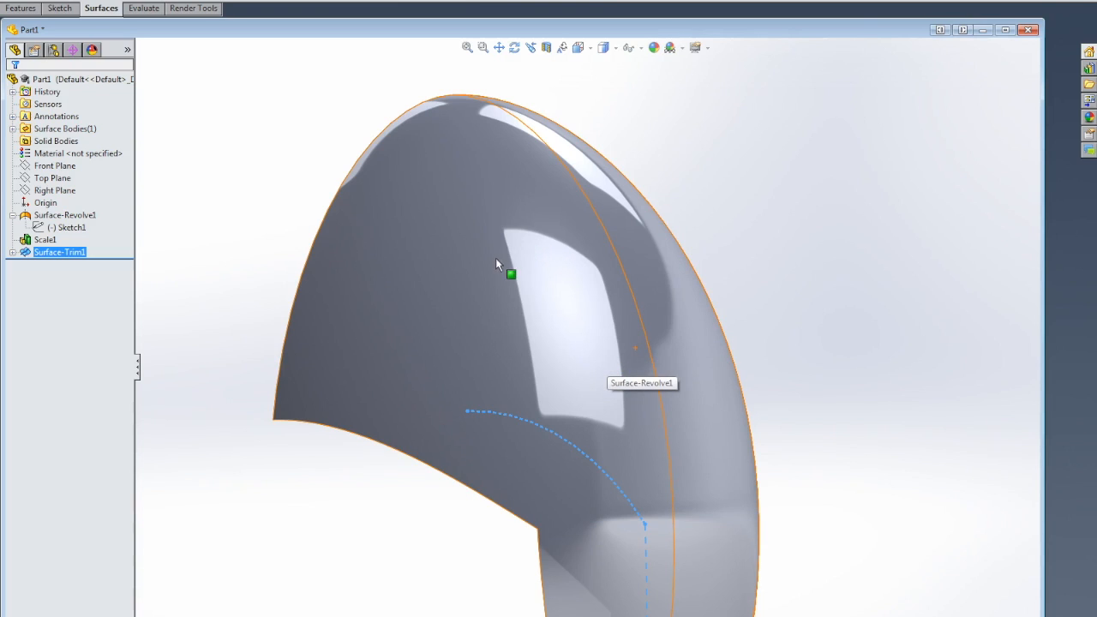
On the Top Plane, sketch a two-point spline from the trimmed leg's inner corner at about (1.70, -0.84) to about (-0.41, 0), viewed from below.
click(579, 49)
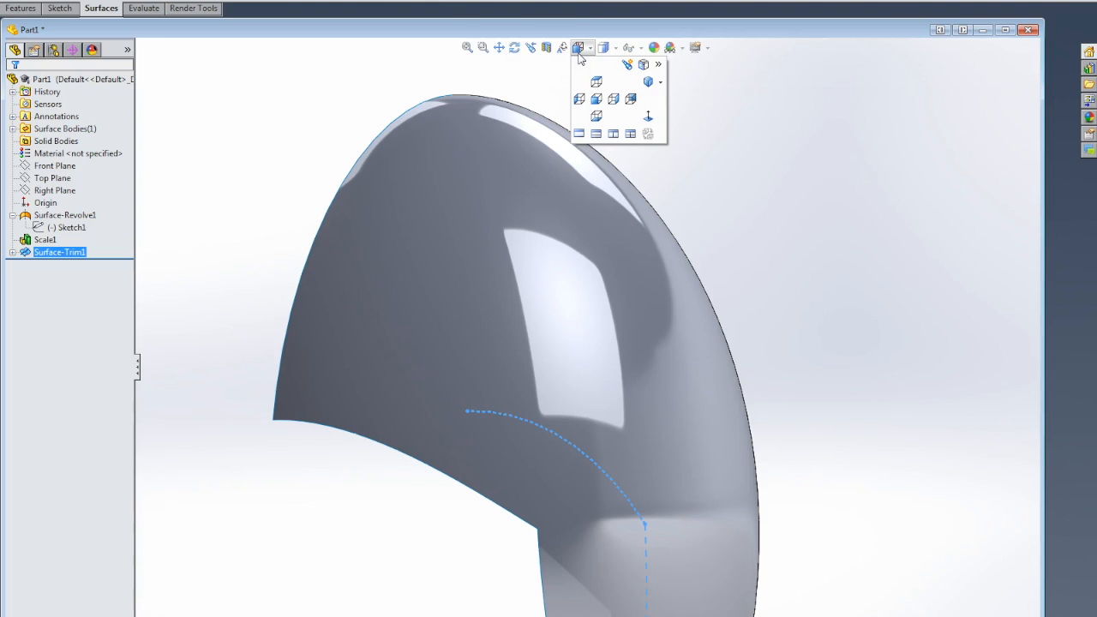
scroll(520, 361, up, 3)
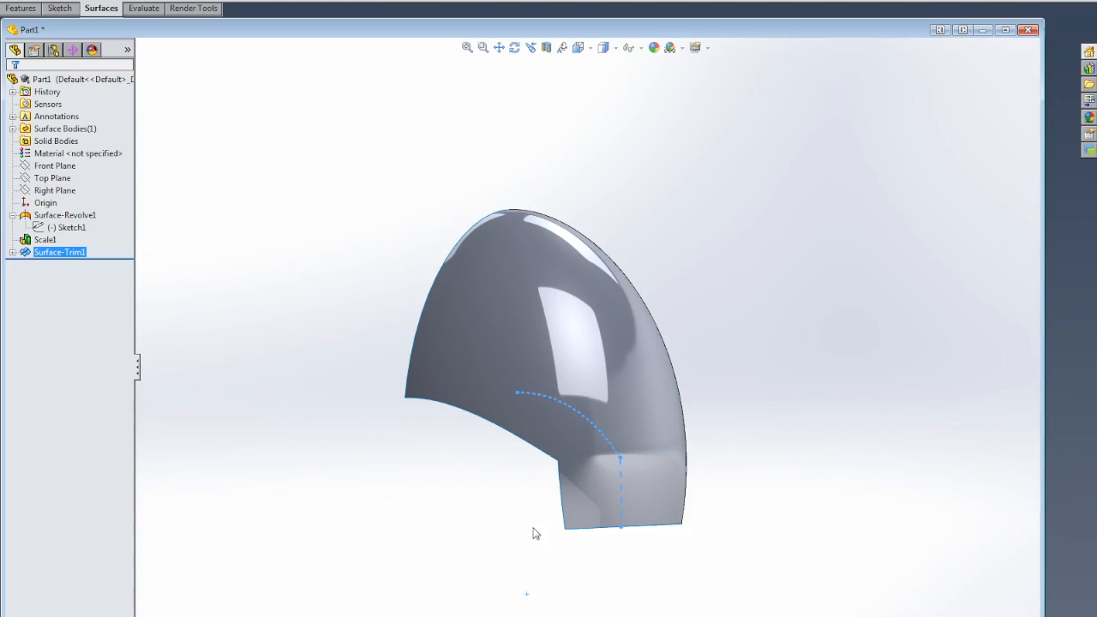
click(49, 181)
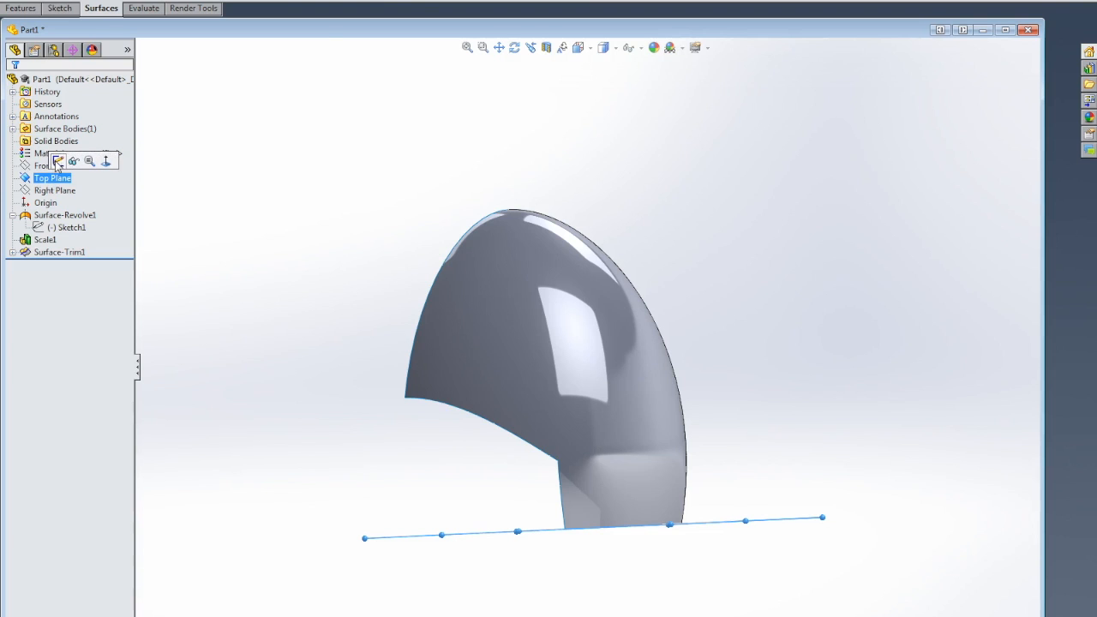
click(56, 162)
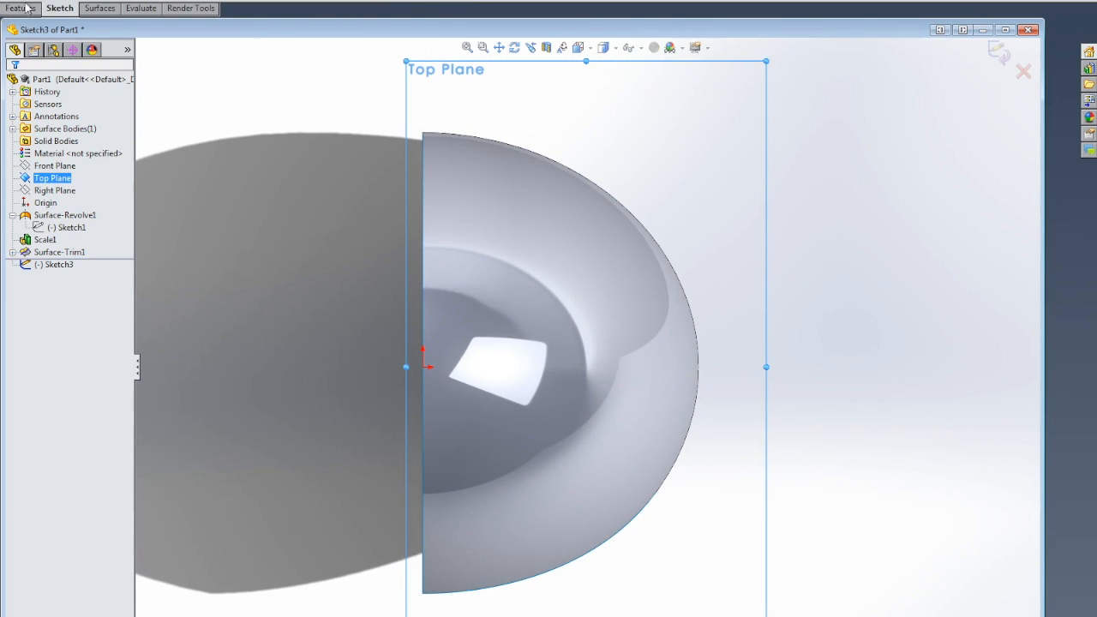
click(578, 47)
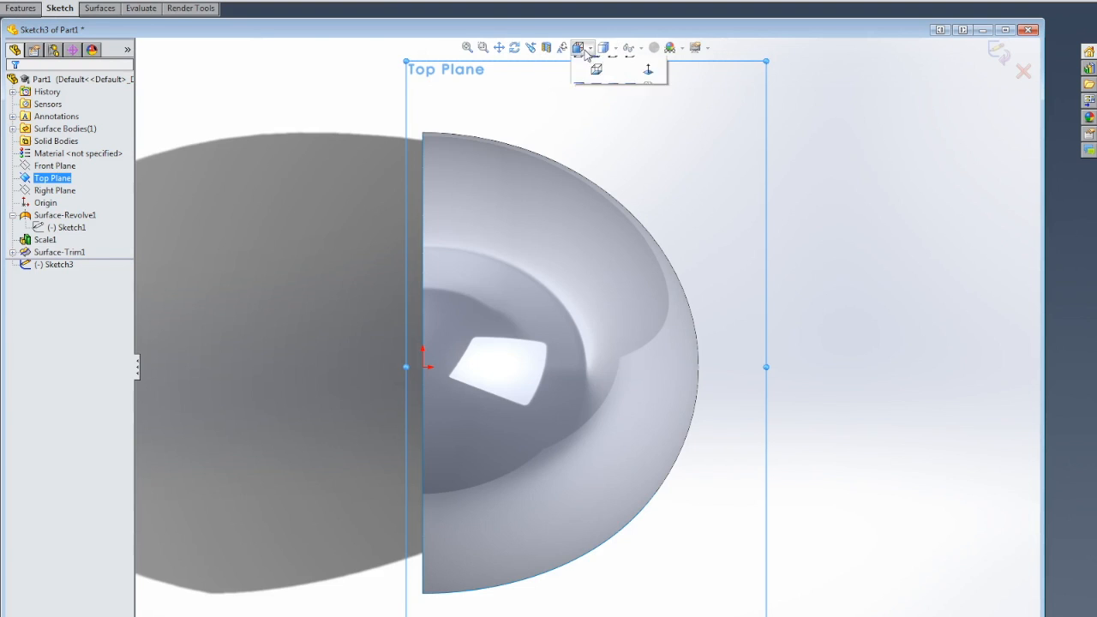
click(600, 118)
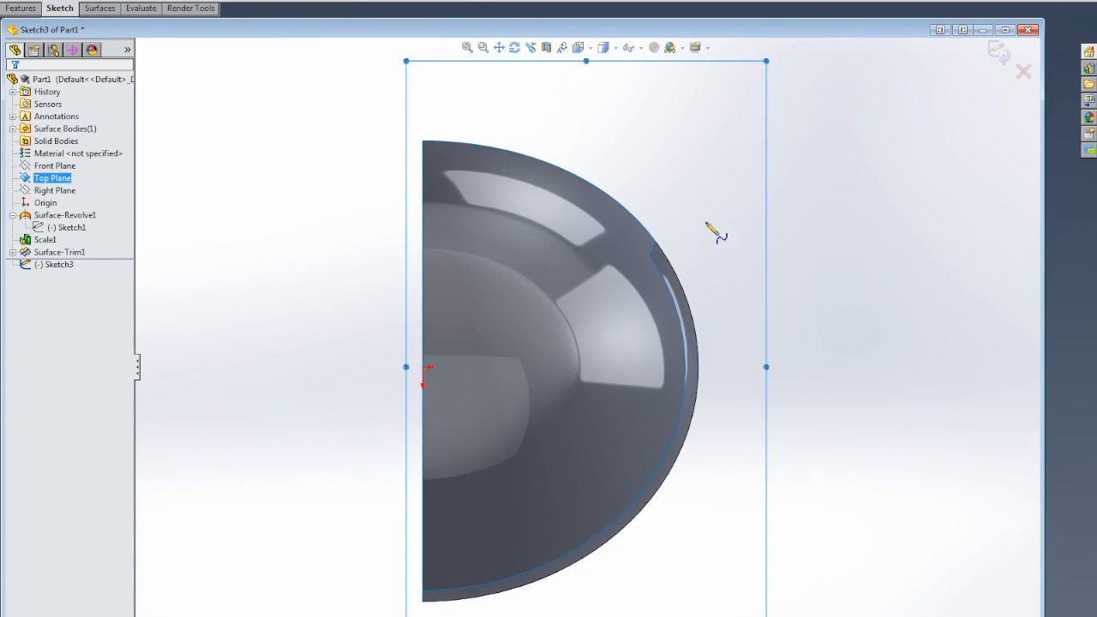
click(649, 256)
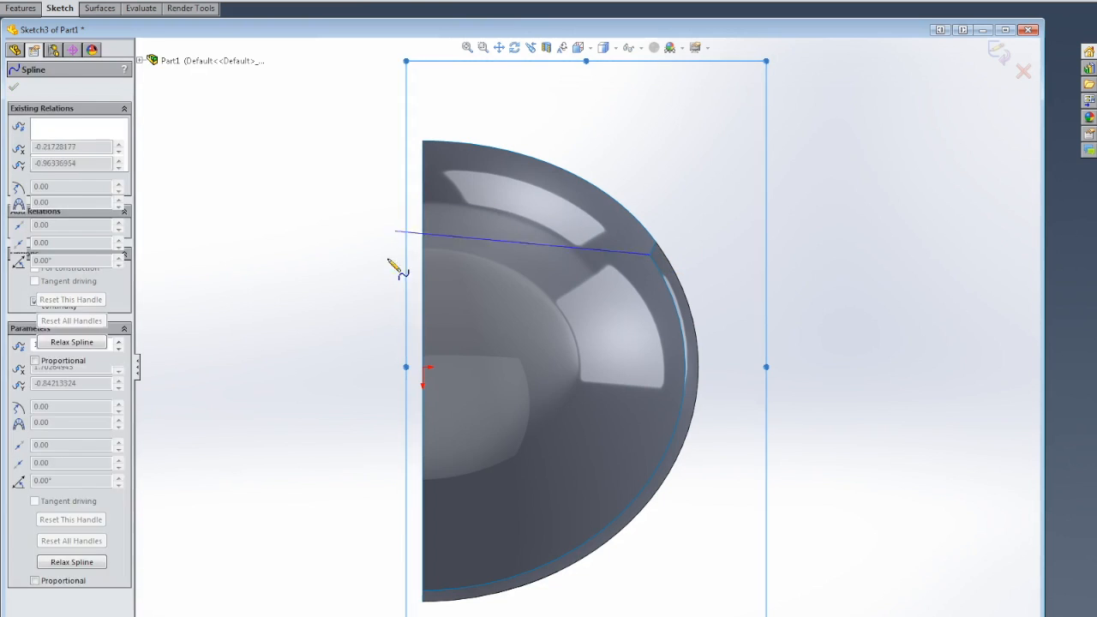
click(369, 367)
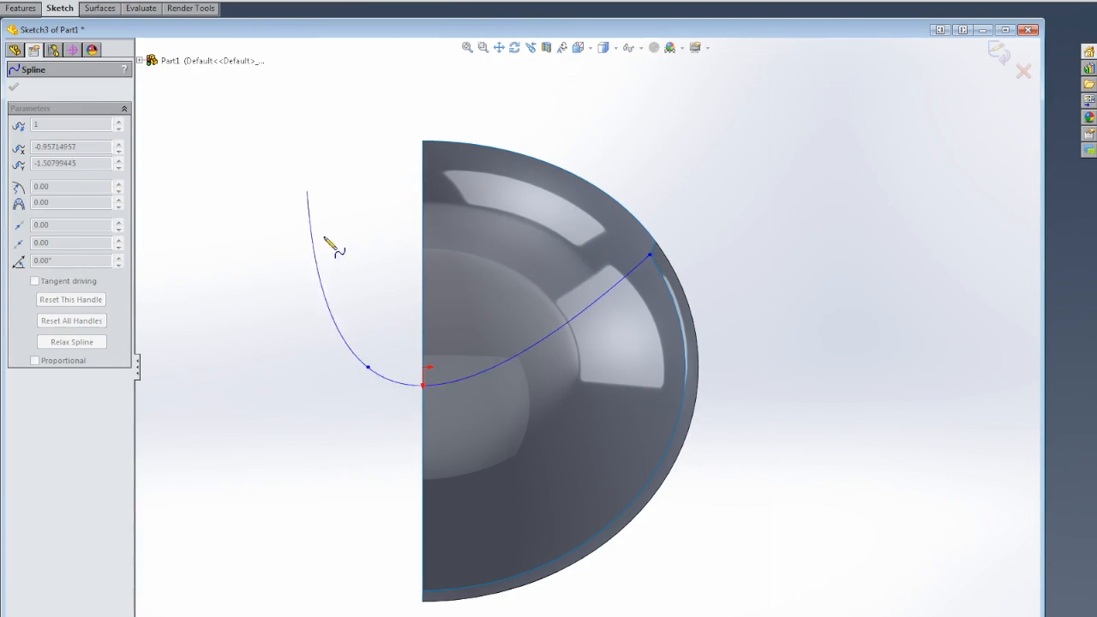
key(Escape)
Curve the spline by pulling out the tangent handle at its free endpoint, and make that handle vertical.
middle_drag(748, 232, 704, 305)
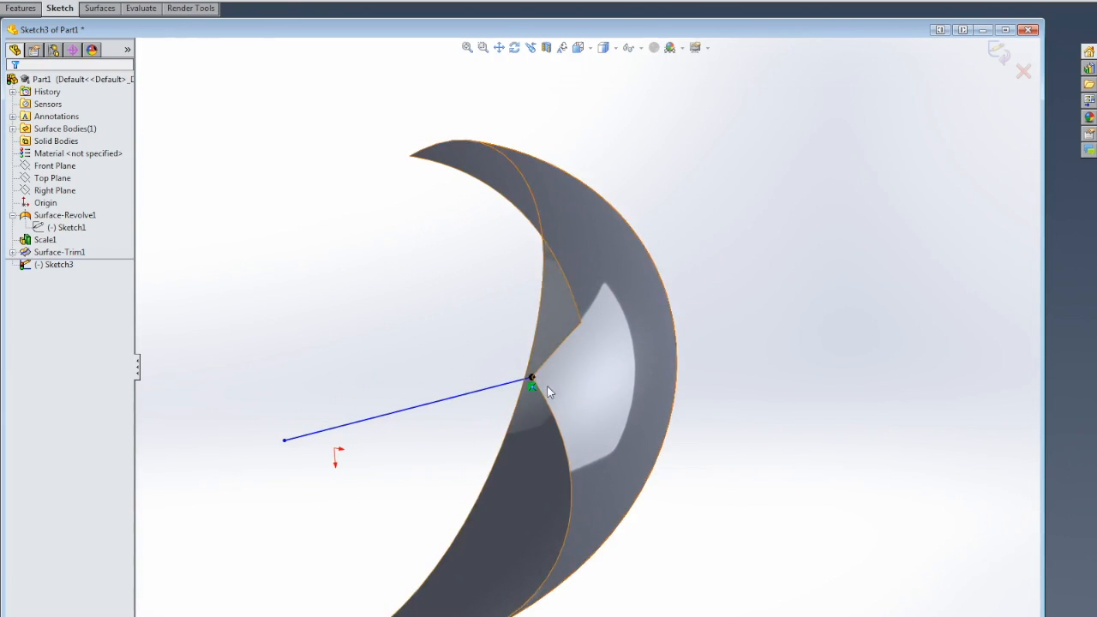
mouse_move(665, 388)
middle_down()
mouse_move(629, 335)
mouse_move(656, 360)
mouse_move(620, 325)
mouse_move(664, 359)
mouse_move(677, 360)
mouse_move(652, 338)
mouse_move(688, 330)
middle_up()
click(578, 47)
click(598, 121)
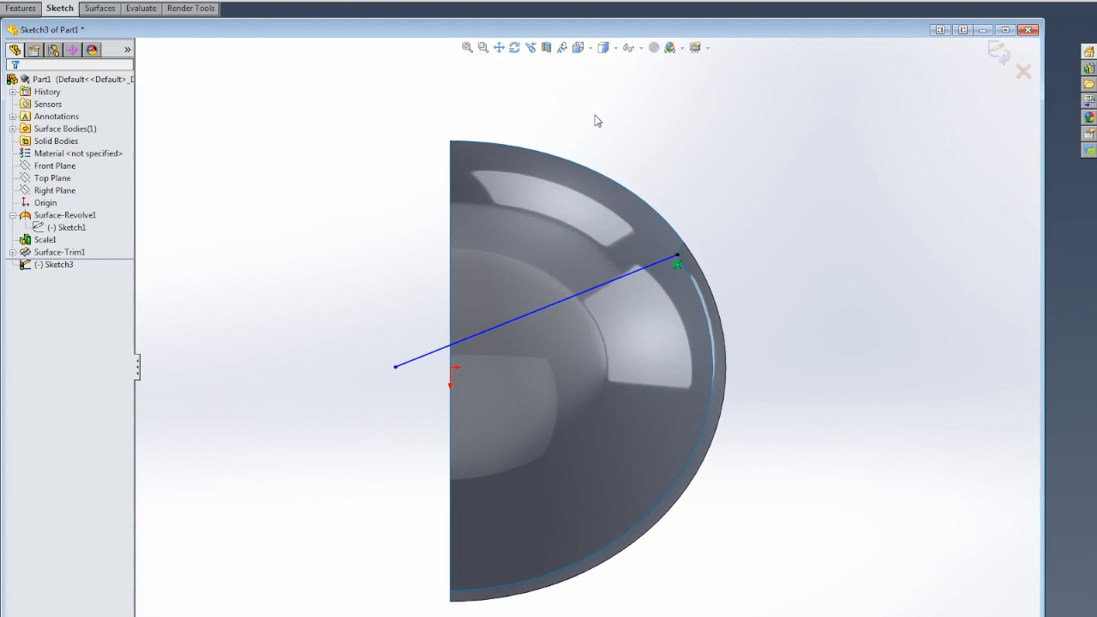
click(556, 303)
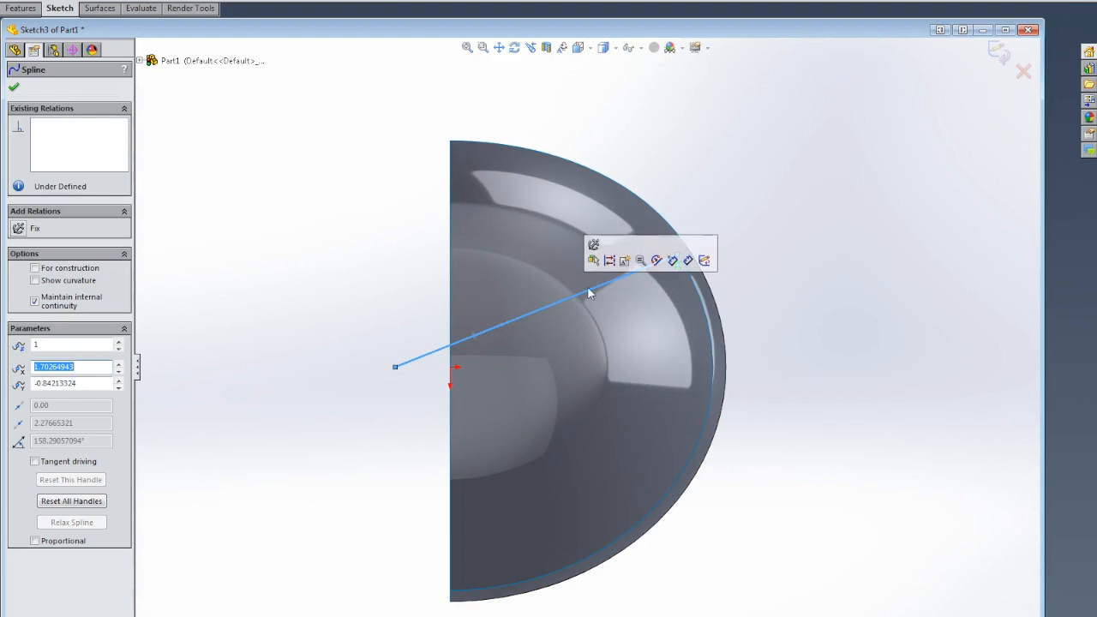
drag(506, 327, 400, 299)
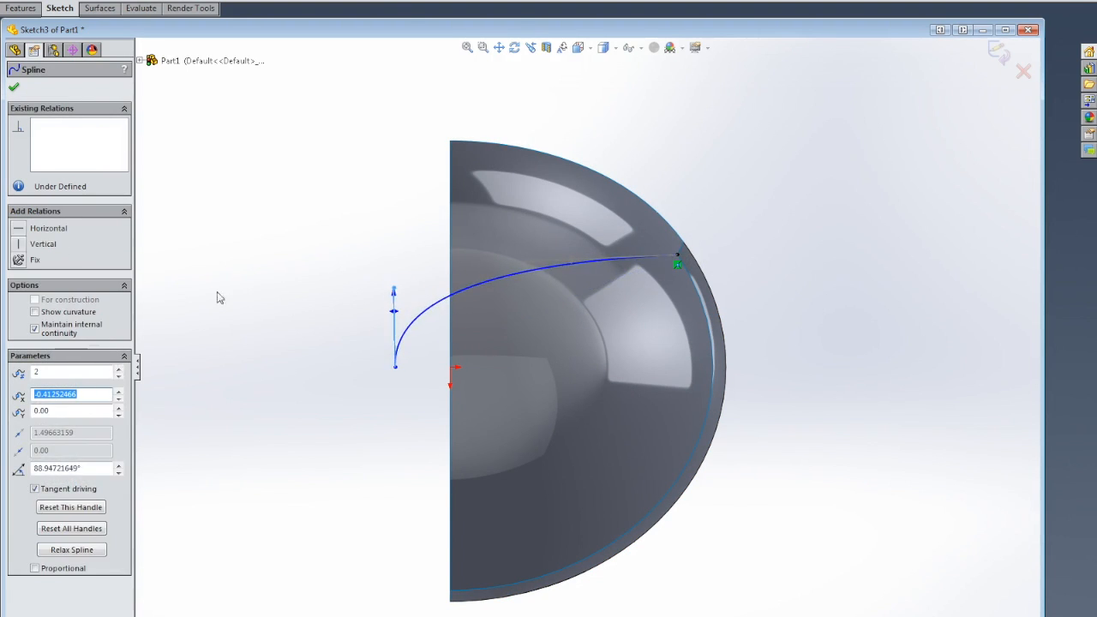
click(25, 247)
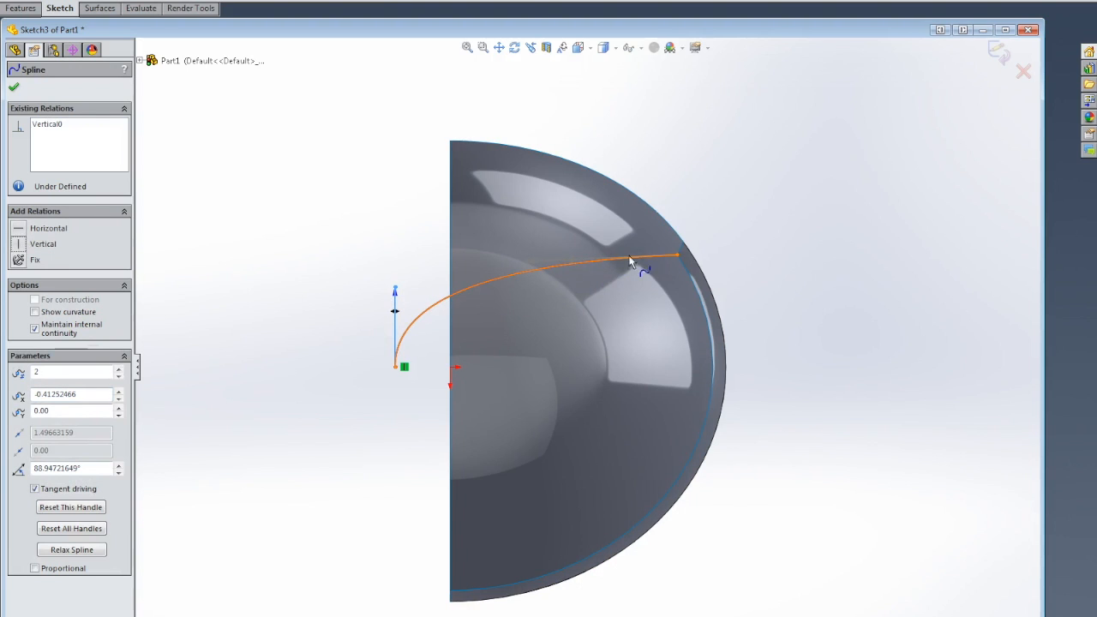
Pull out the tangent handle at the spline's leg-corner endpoint to about -137°, and lengthen the vertical handle at its free endpoint to bulge the curve.
click(514, 268)
drag(524, 269, 578, 165)
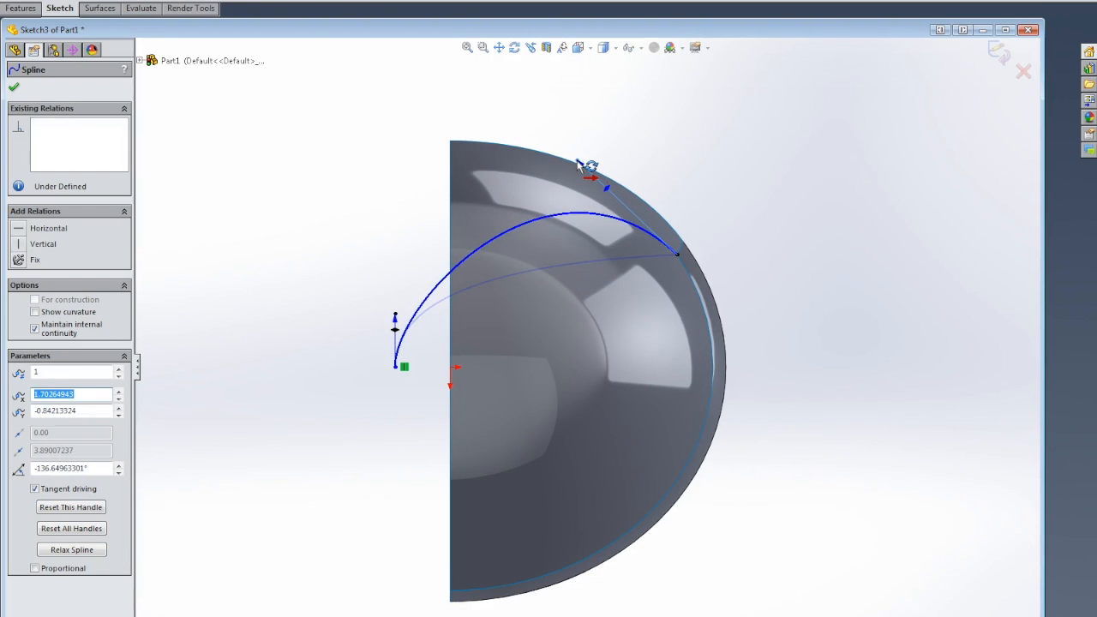
drag(577, 165, 579, 163)
drag(396, 318, 394, 245)
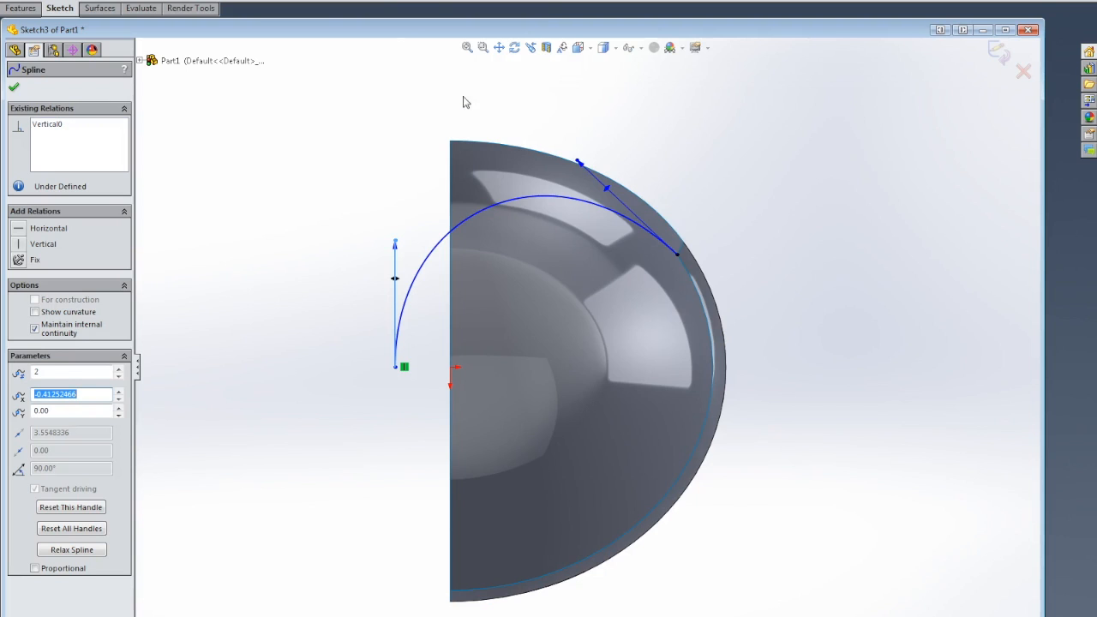
Try to make the spline's corner-end handle tangent to the leg's curved bottom edge, and delete the conflicting relation.
click(434, 17)
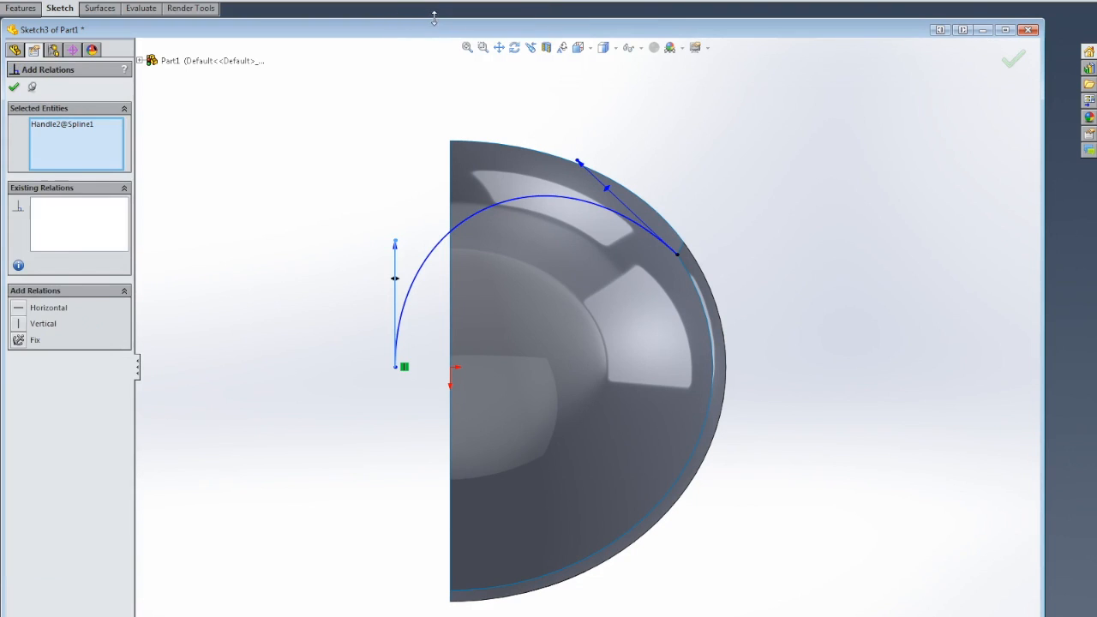
right_click(54, 150)
click(82, 157)
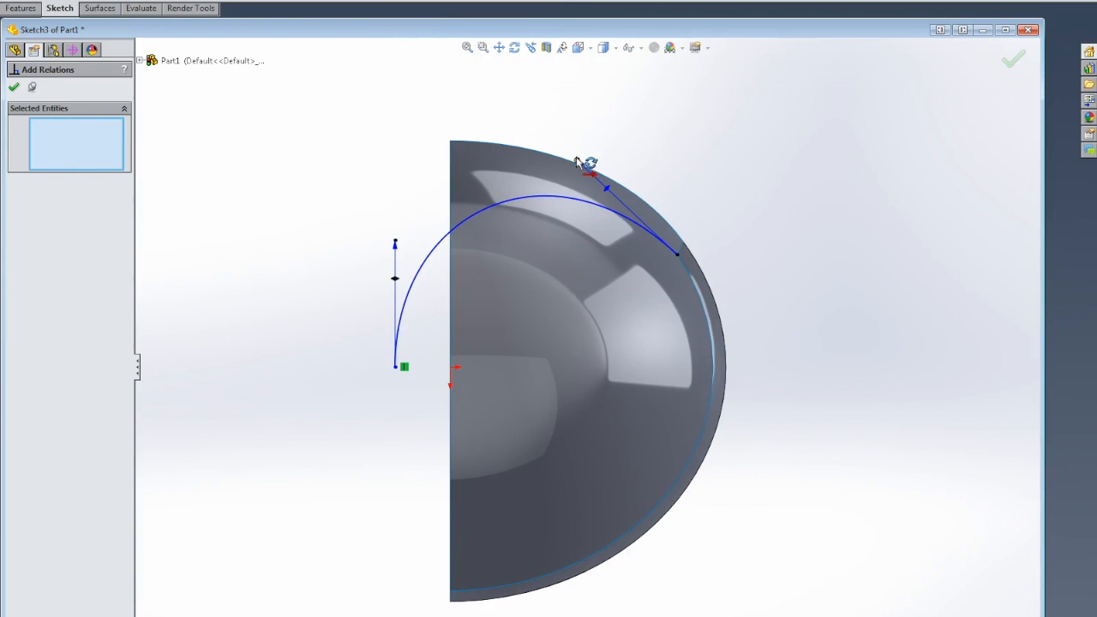
click(578, 162)
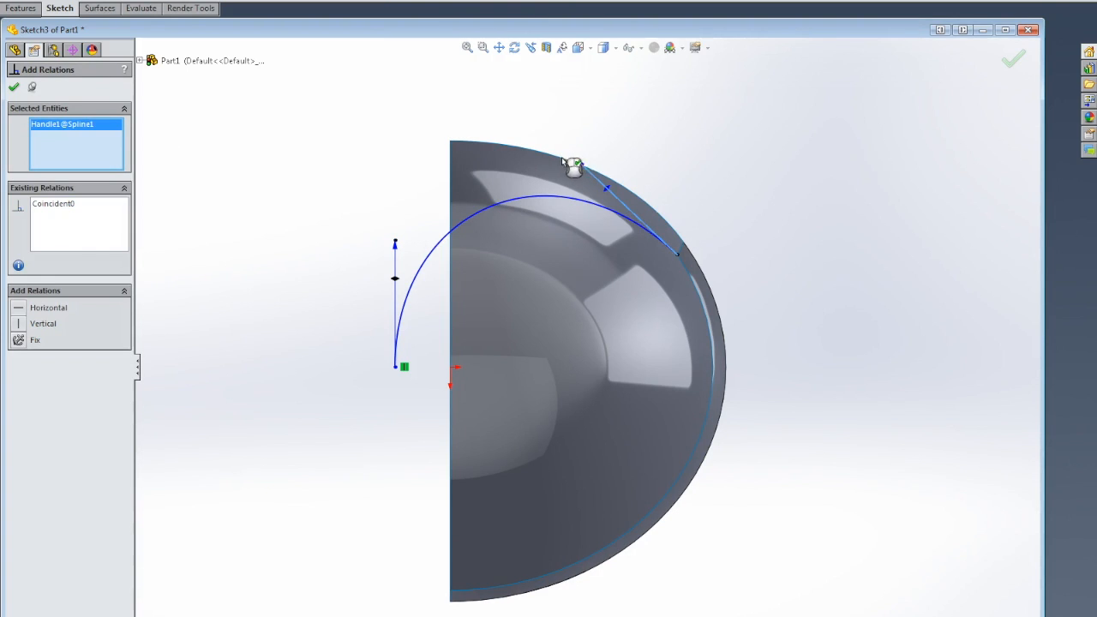
click(702, 311)
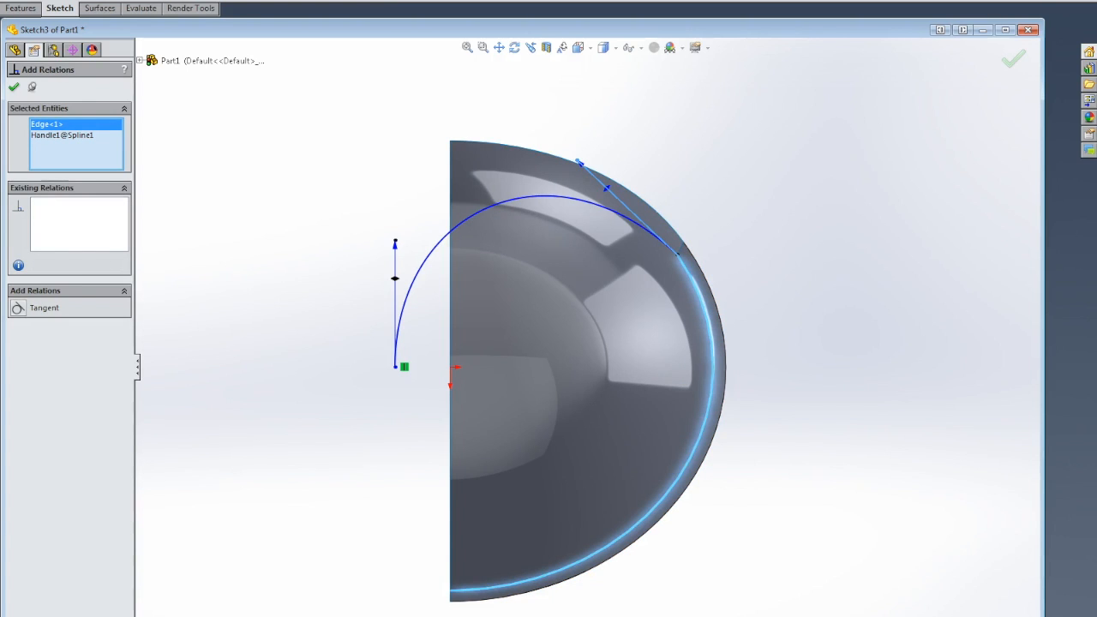
click(18, 309)
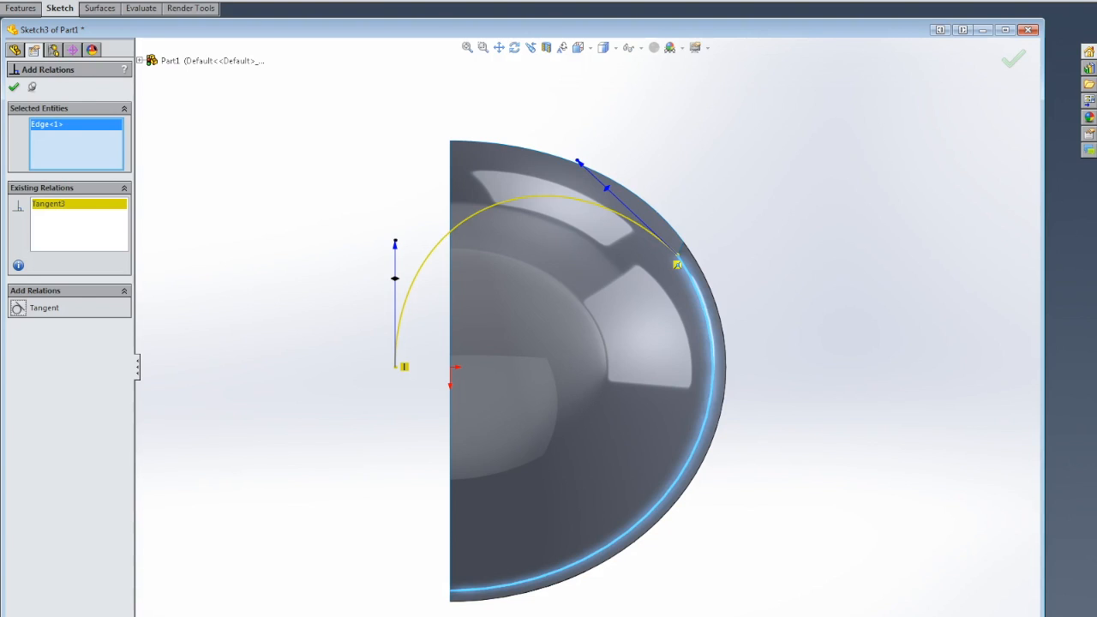
right_click(49, 205)
click(86, 230)
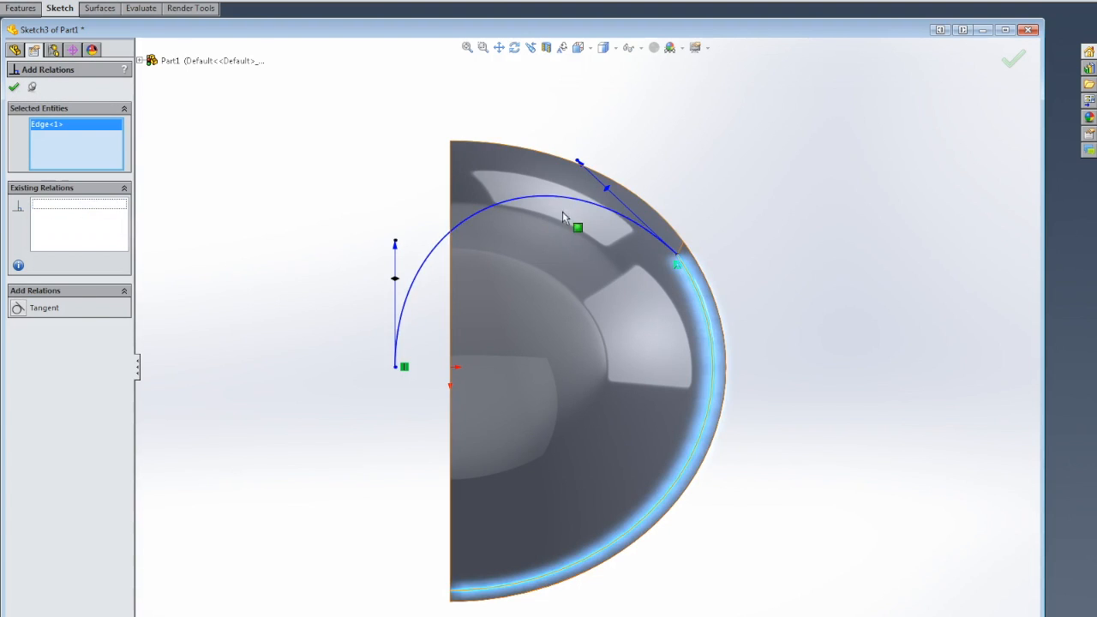
Try making the spline itself tangent to the leg's bottom edge, undo it, and clear the selected entities.
click(575, 204)
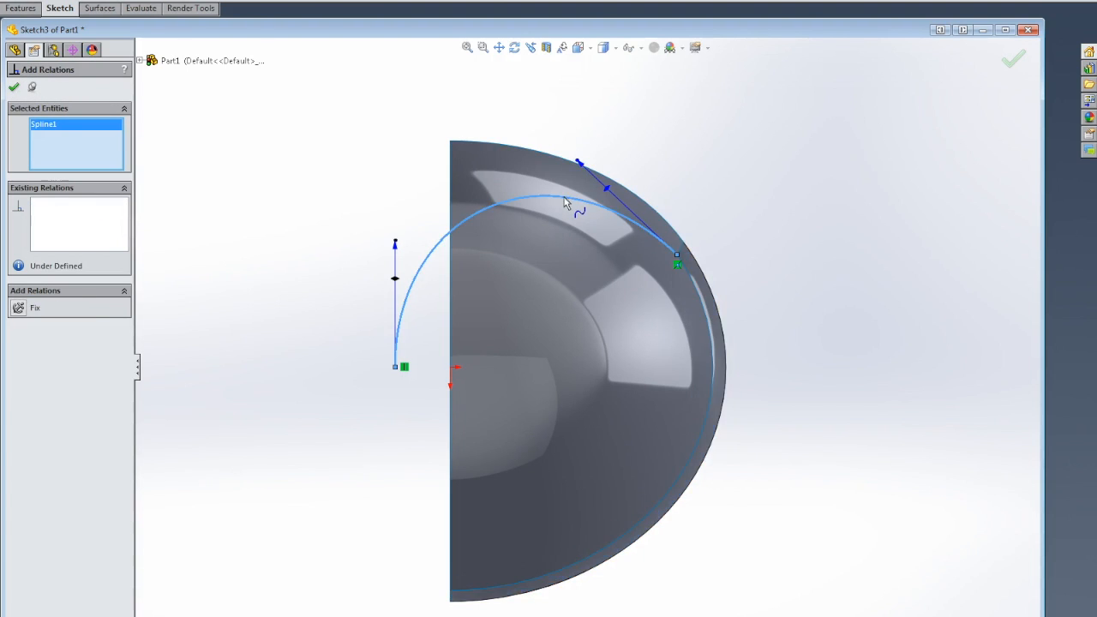
click(696, 293)
click(19, 309)
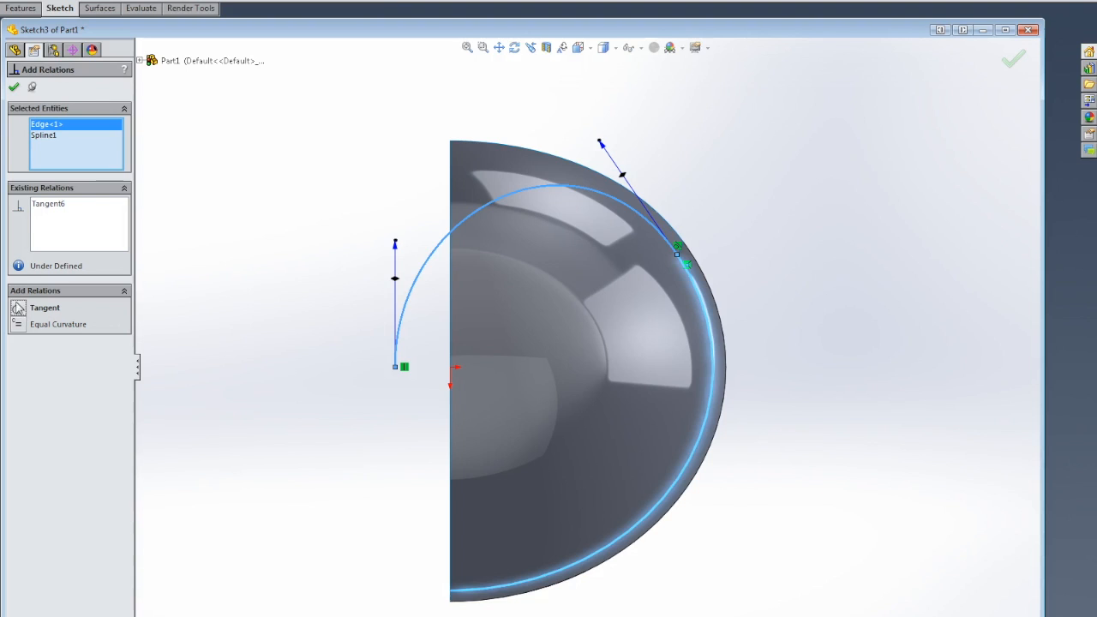
right_click(76, 152)
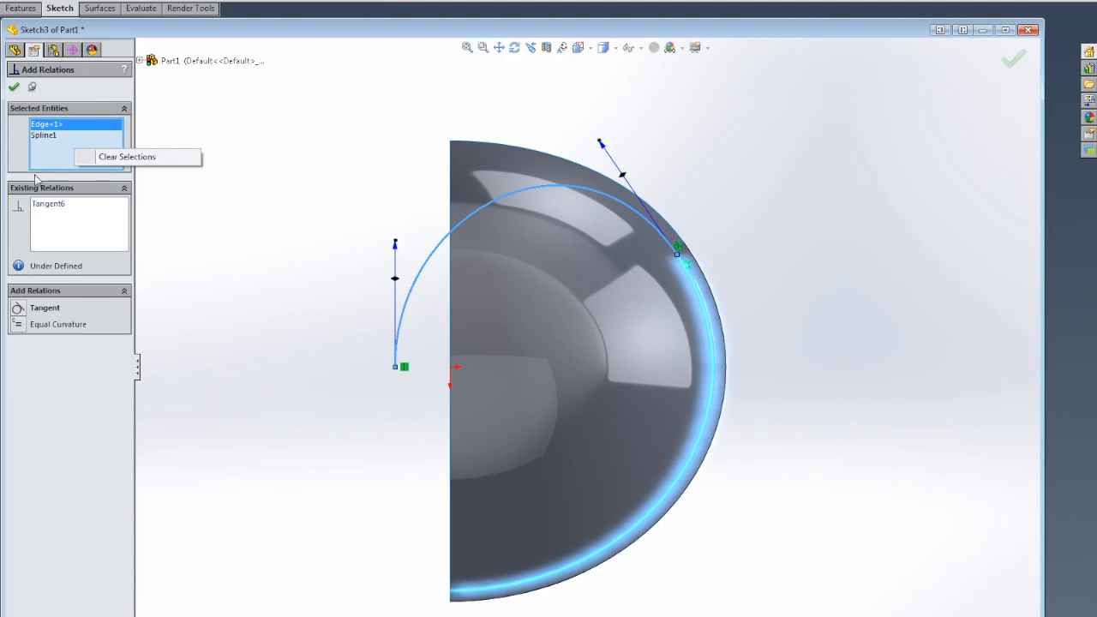
click(140, 132)
key(ctrl+z)
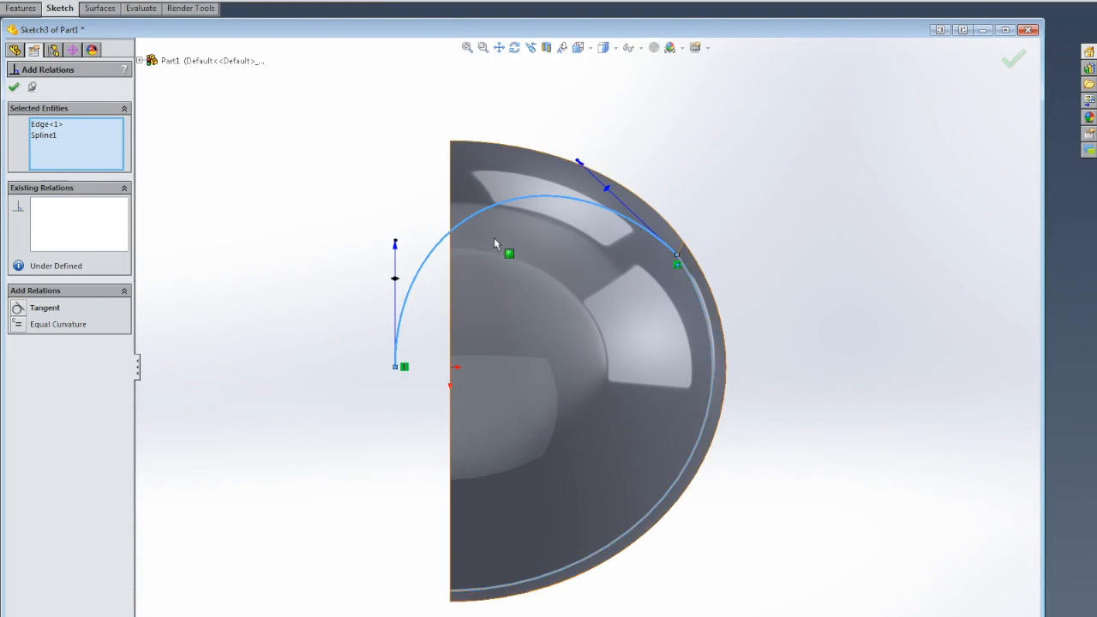
right_click(87, 153)
click(127, 161)
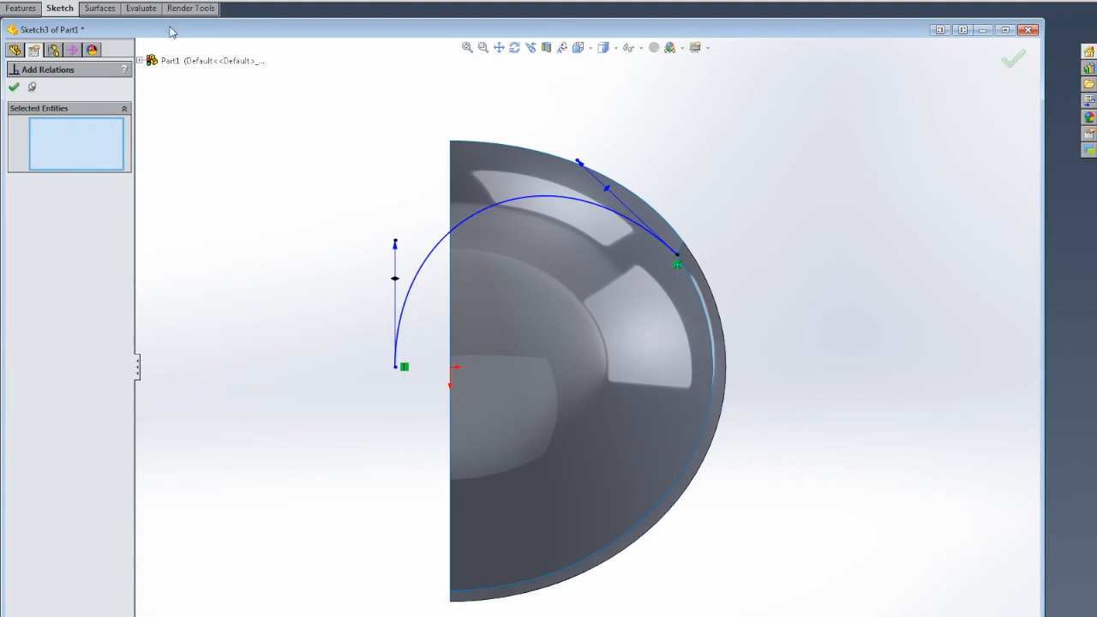
Draw a centerline about 1.52 in long from the spline's leg-corner endpoint and make it tangent to the leg's bottom edge.
click(100, 0)
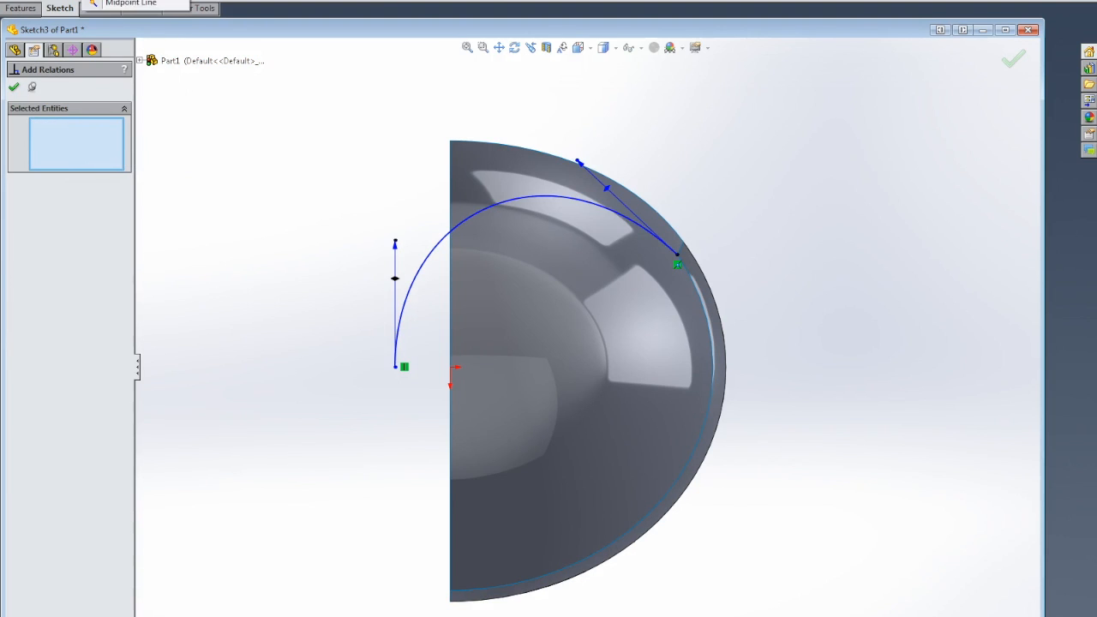
click(129, 0)
click(677, 255)
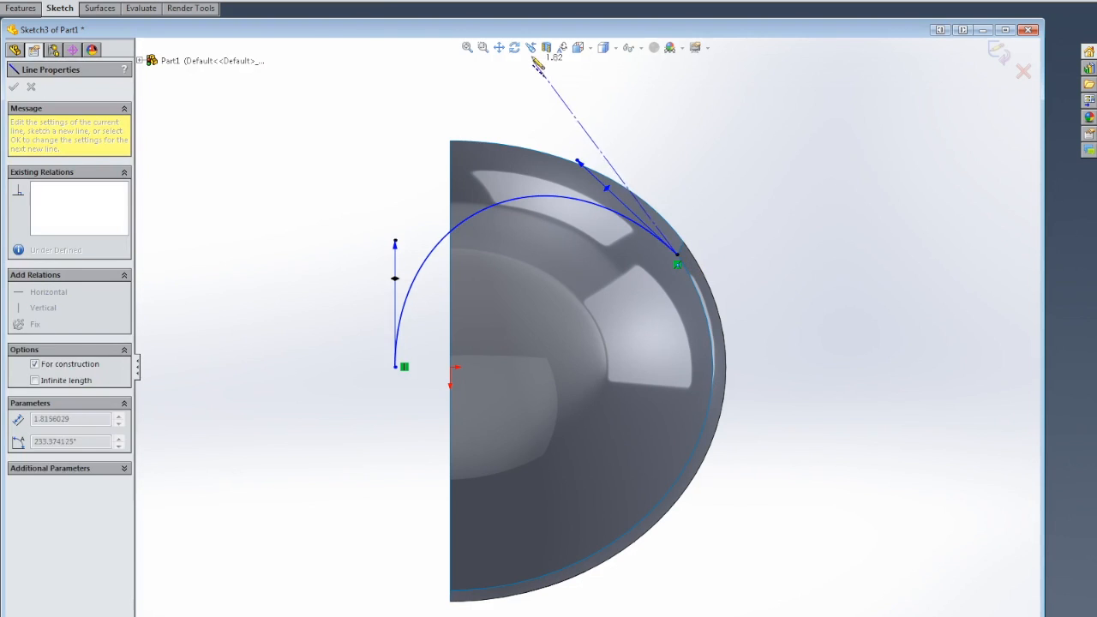
click(586, 74)
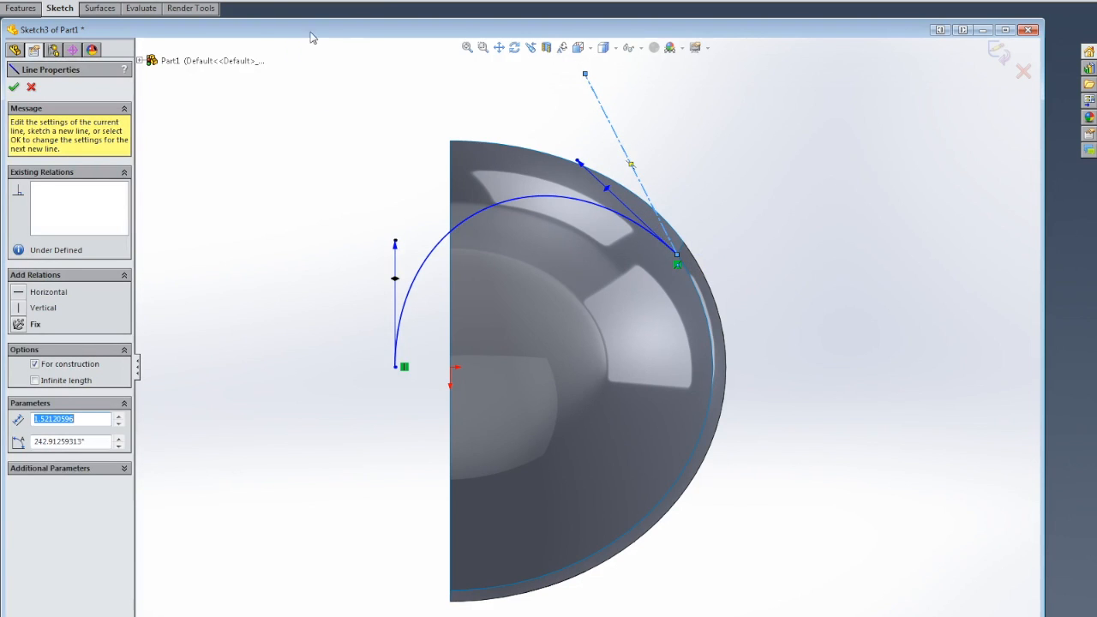
click(423, 1)
click(428, 20)
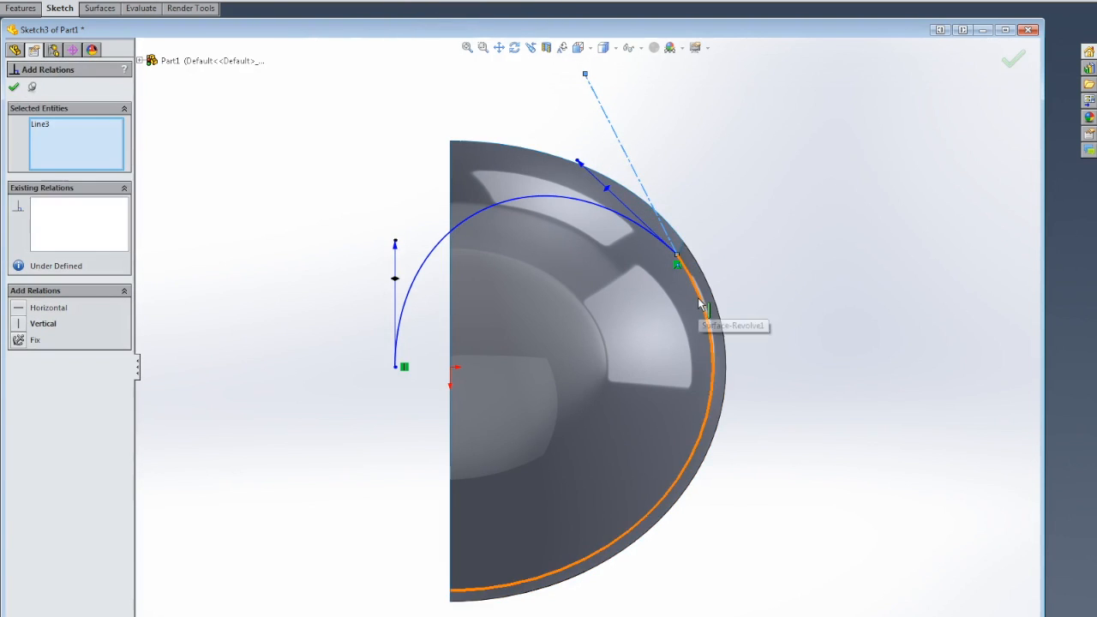
click(711, 317)
click(20, 328)
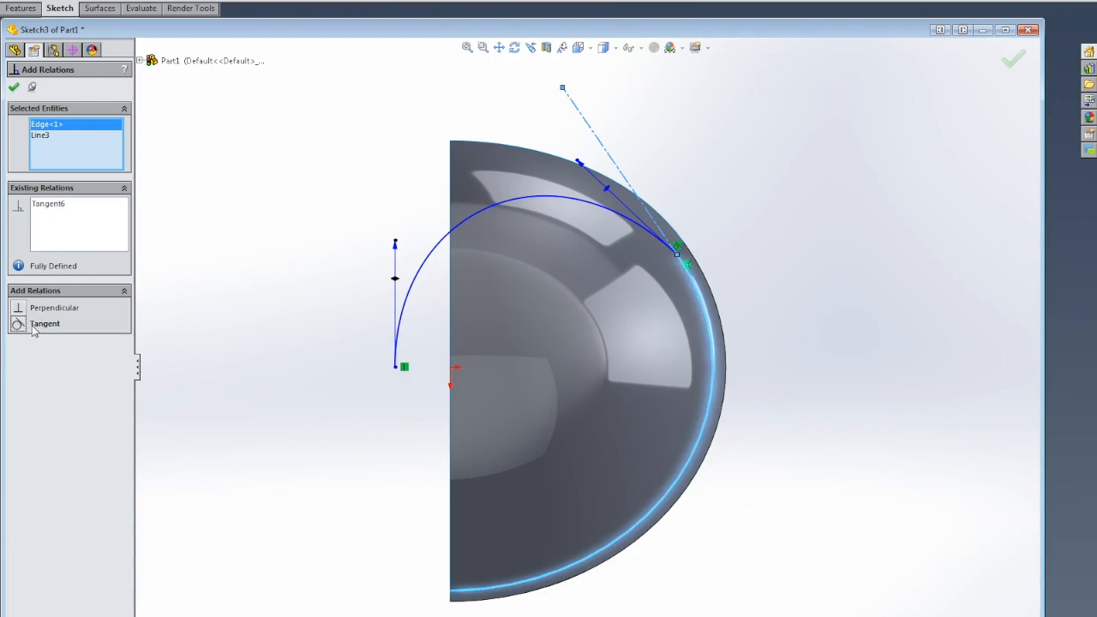
Make the spline's corner-end tangent handle collinear with the centerline.
click(581, 163)
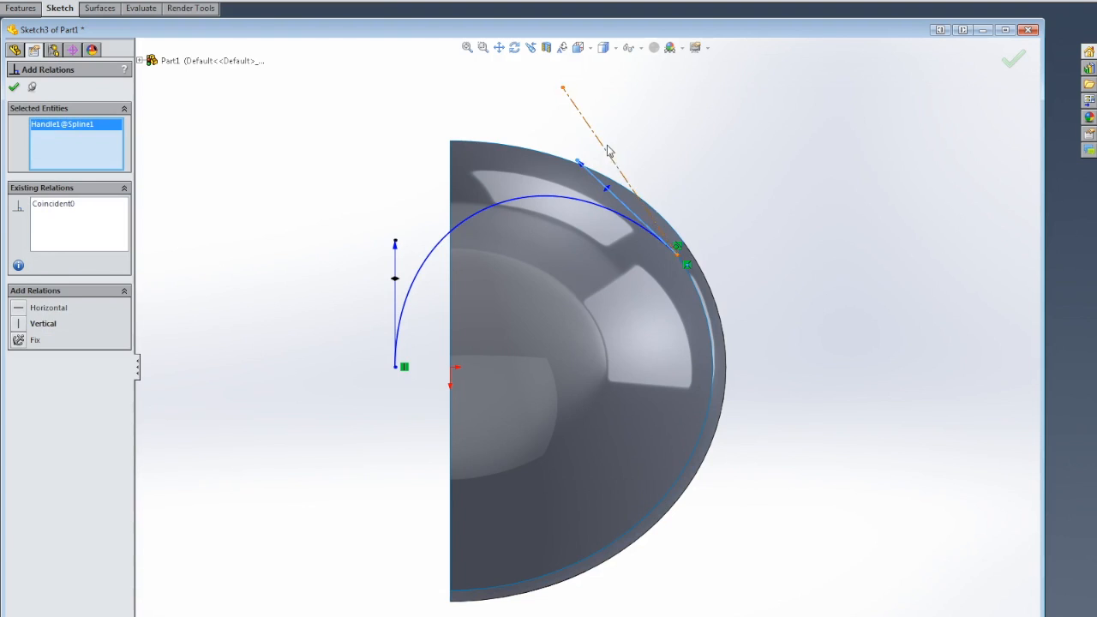
click(608, 151)
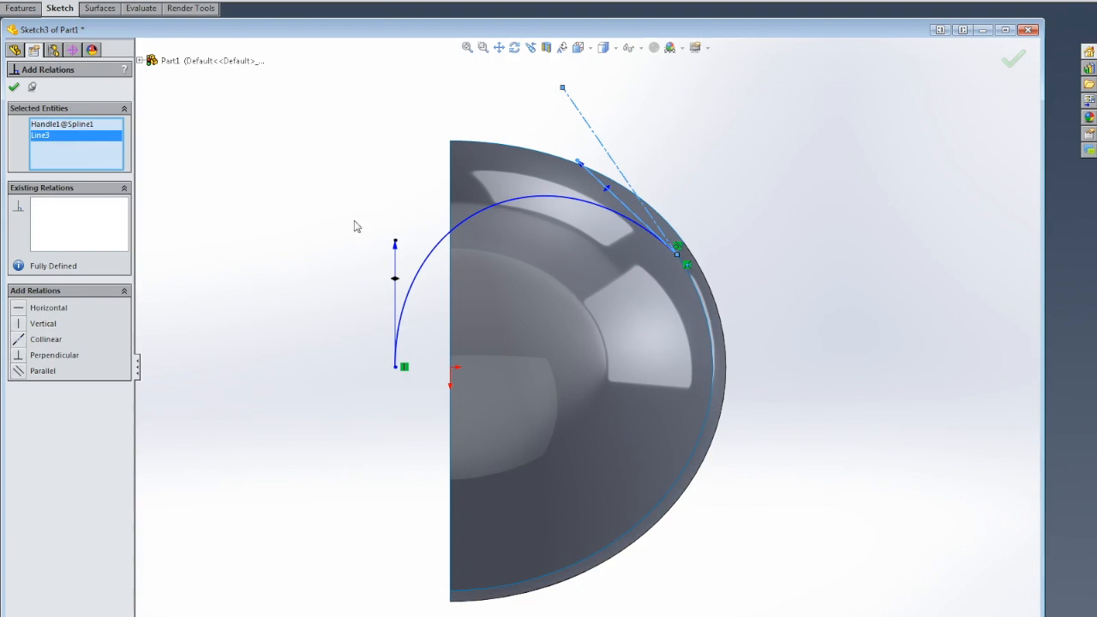
click(19, 341)
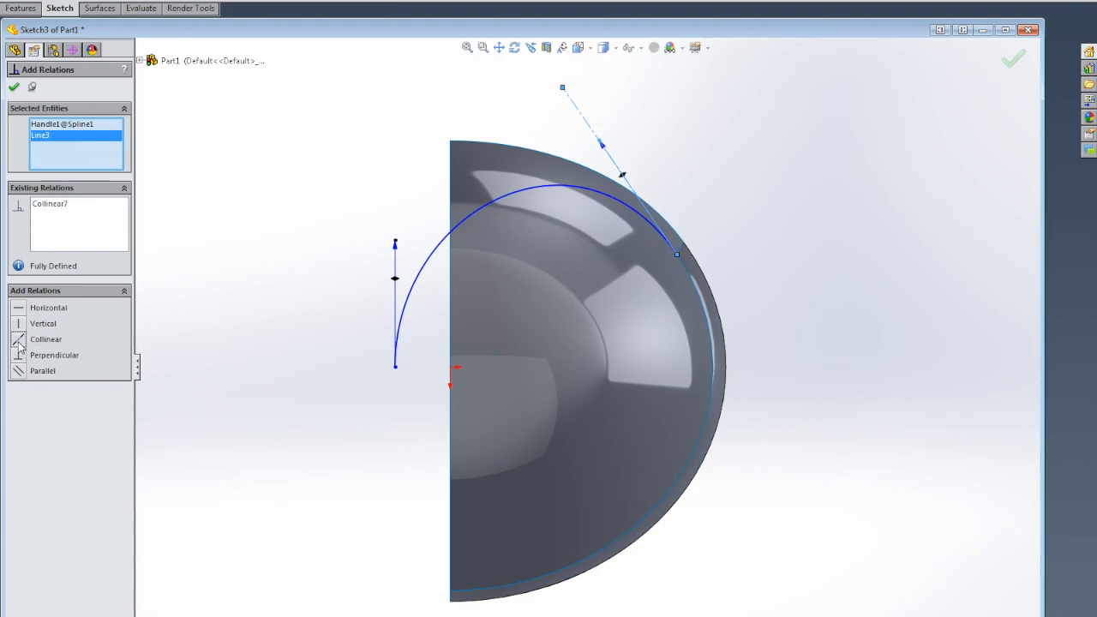
click(14, 87)
Shorten the spline's corner-end handle along the centerline to flatten the curve slightly, and clear the selection.
mouse_move(600, 144)
mouse_down()
mouse_move(620, 166)
mouse_move(600, 148)
mouse_up()
ctrl+click(600, 146)
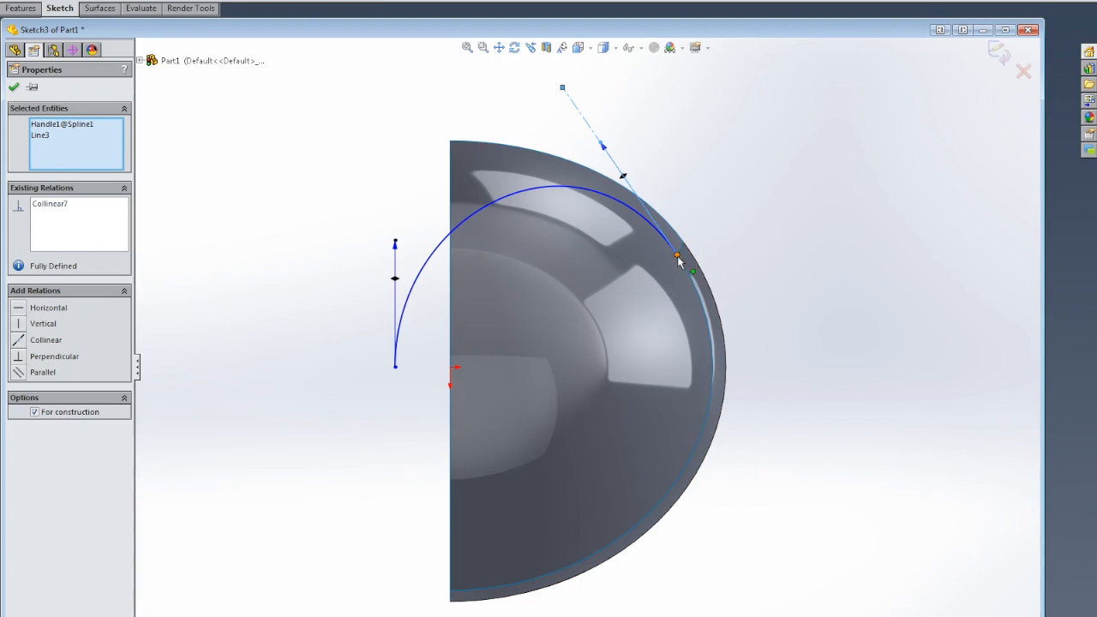
drag(609, 146, 618, 171)
ctrl+click(395, 257)
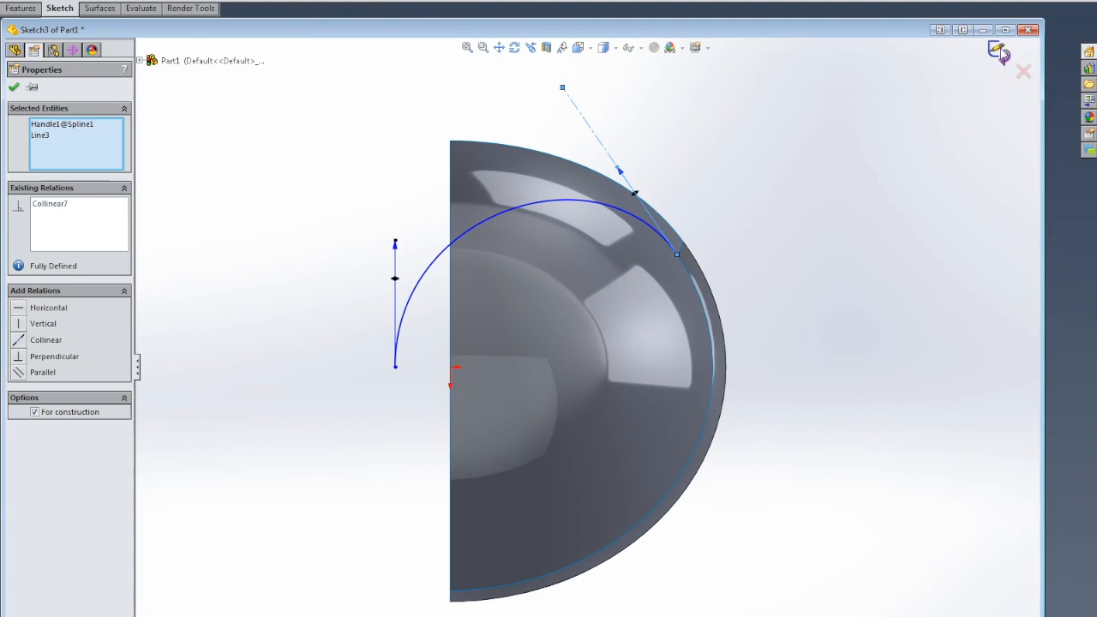
click(297, 152)
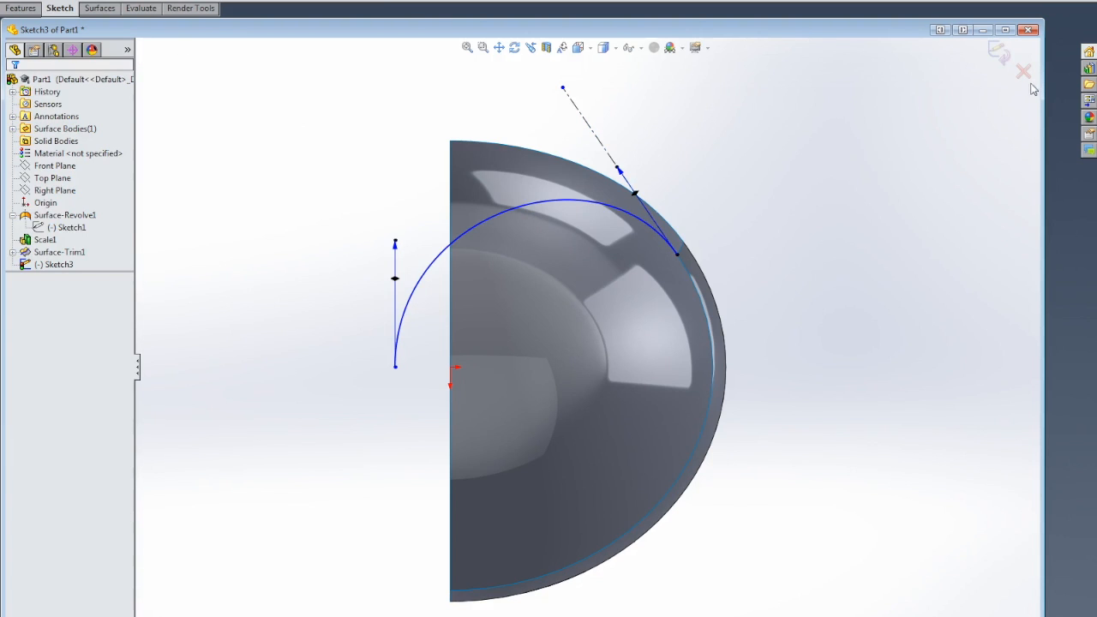
Make the spline's free endpoint horizontal with the model vertex at the origin, and exit the sketch.
click(450, 369)
click(425, 2)
click(430, 20)
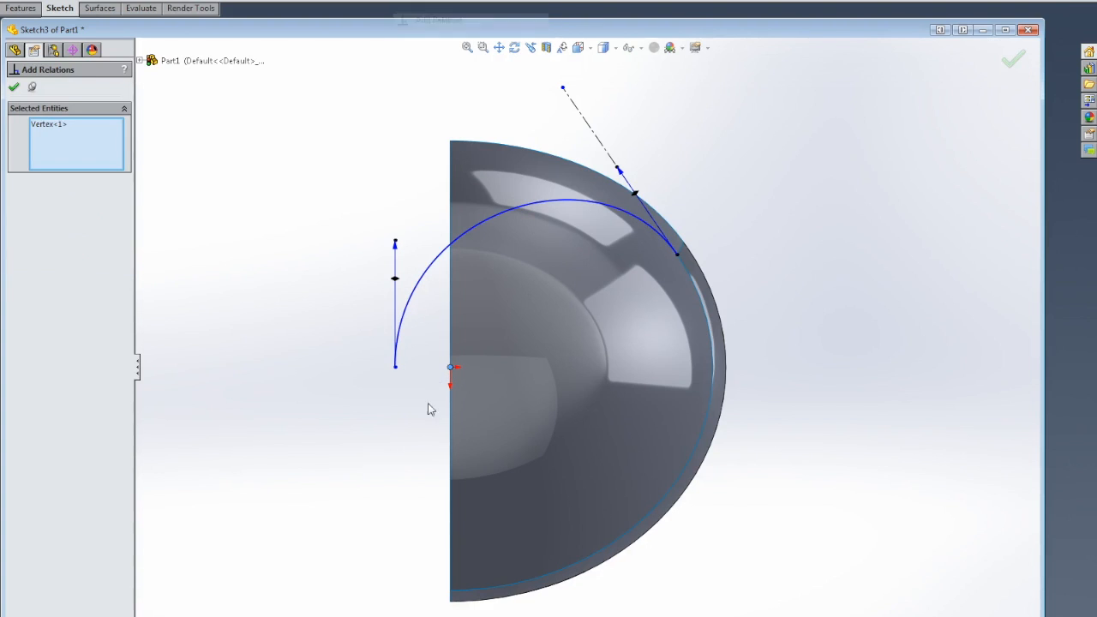
click(395, 367)
click(21, 308)
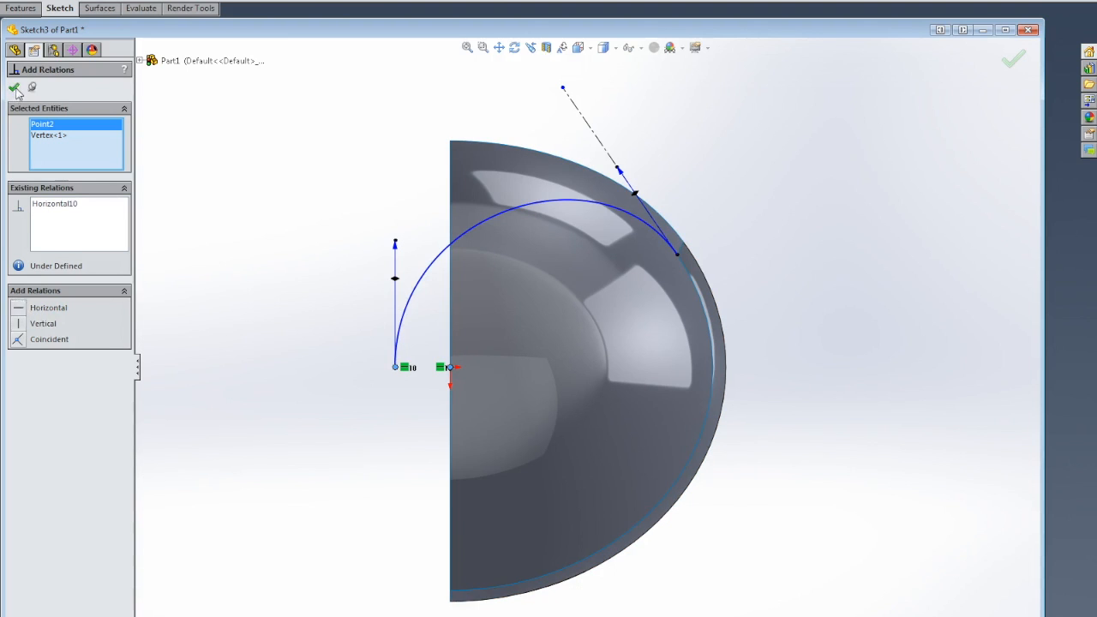
click(13, 86)
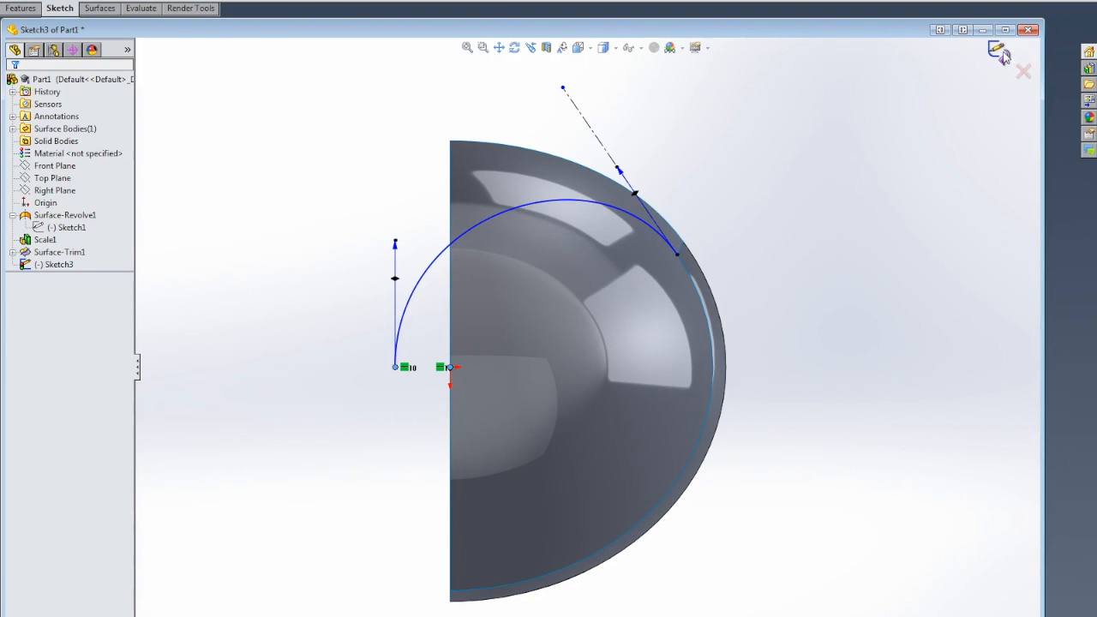
click(999, 51)
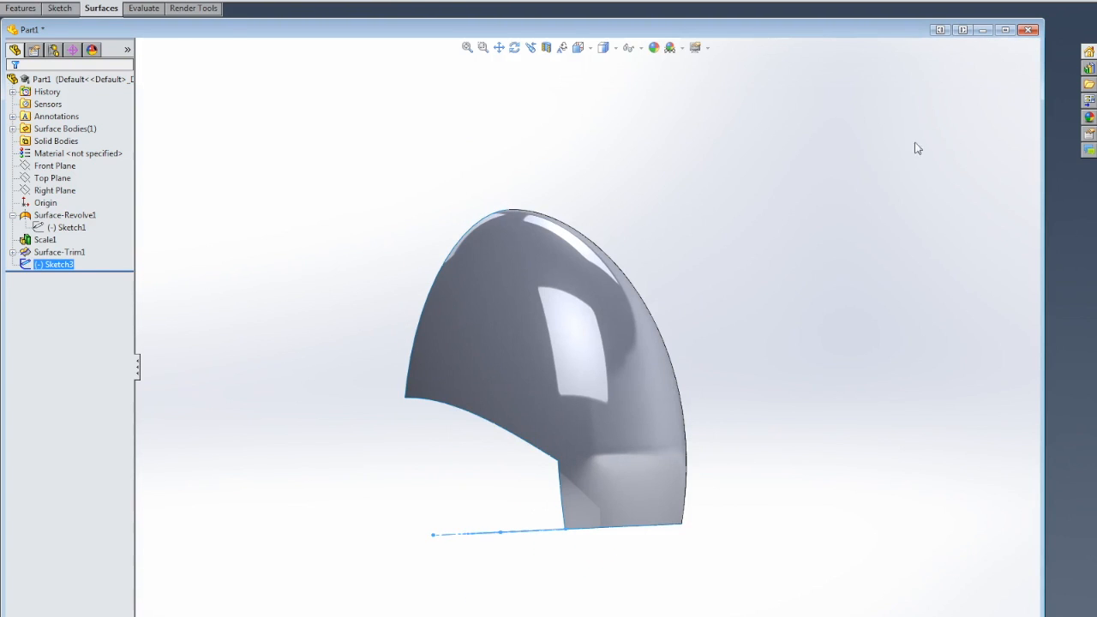
Create a reference plane parallel to the Top Plane through the vertex at the top of the leg's inner cut edge.
middle_drag(762, 318, 814, 301)
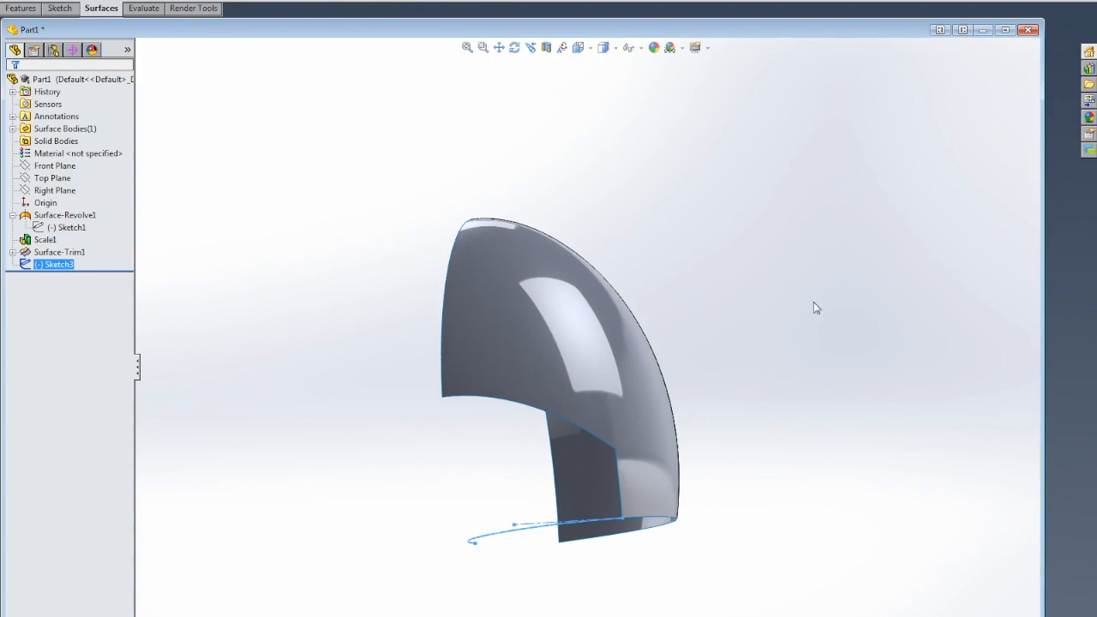
click(219, 275)
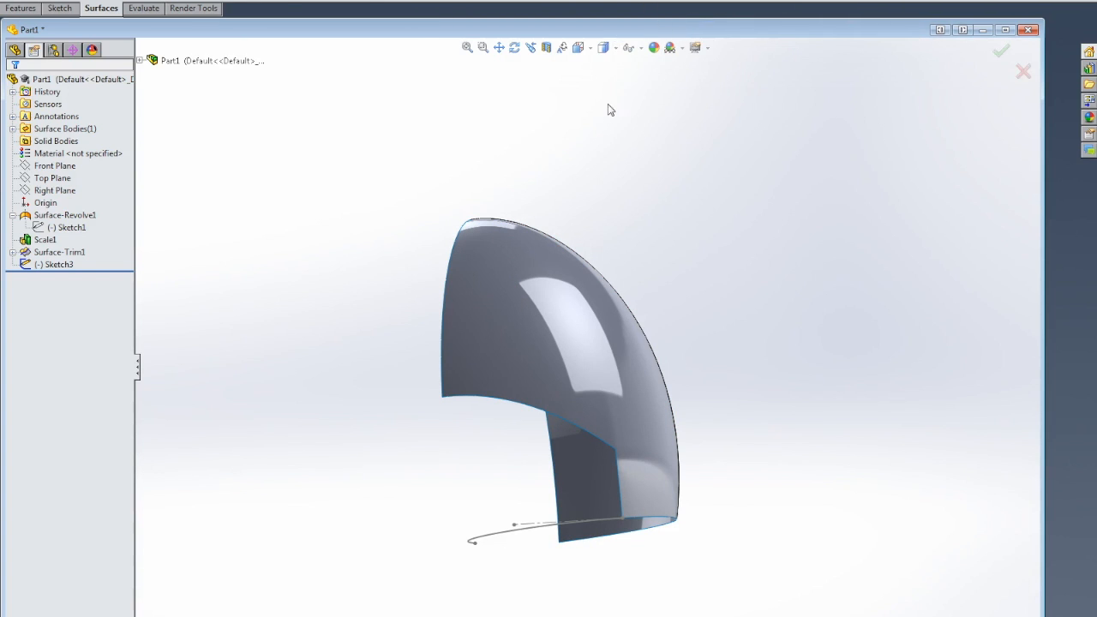
click(140, 61)
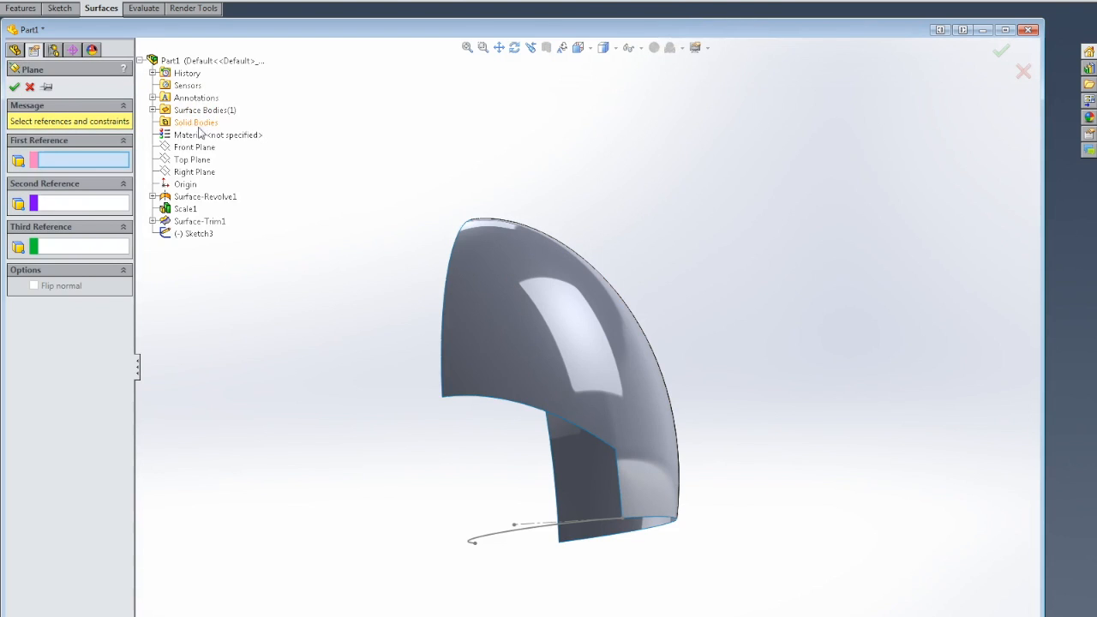
click(192, 161)
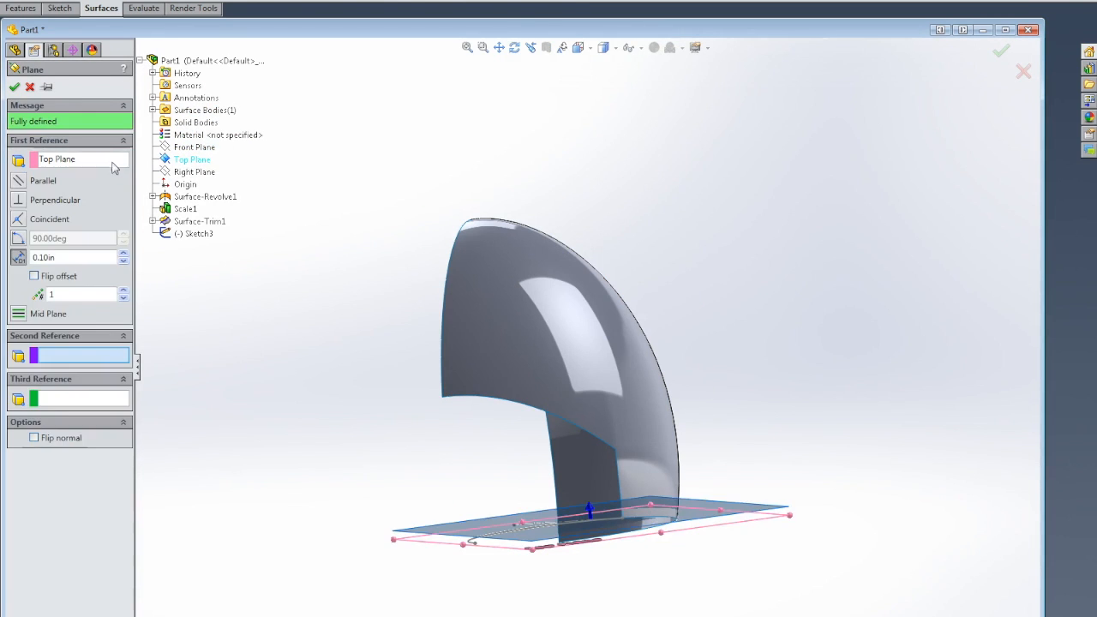
click(615, 449)
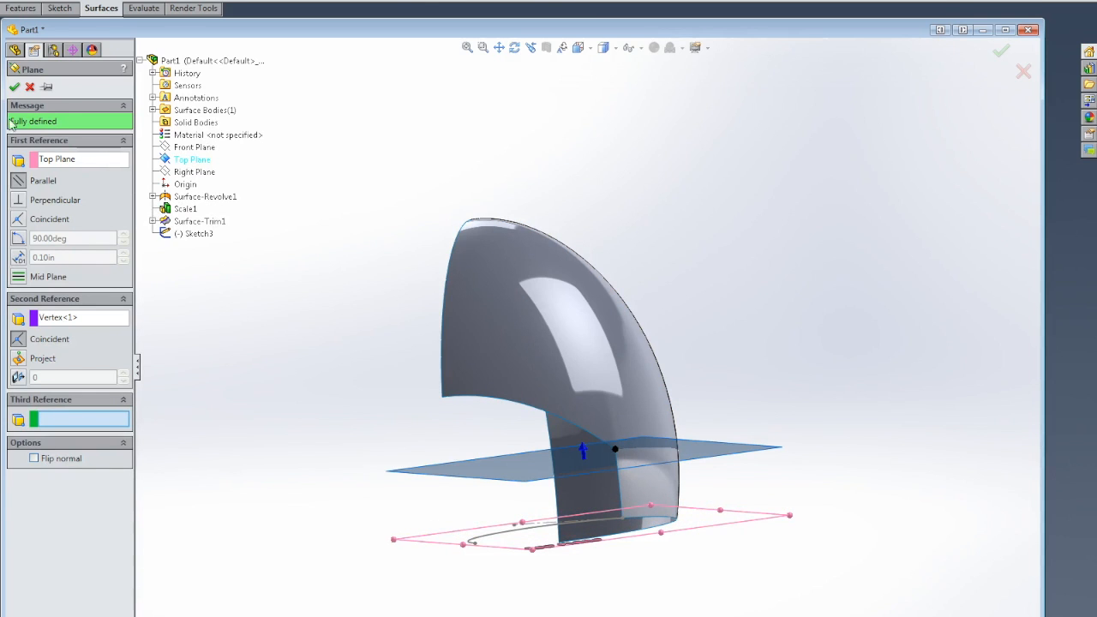
click(14, 87)
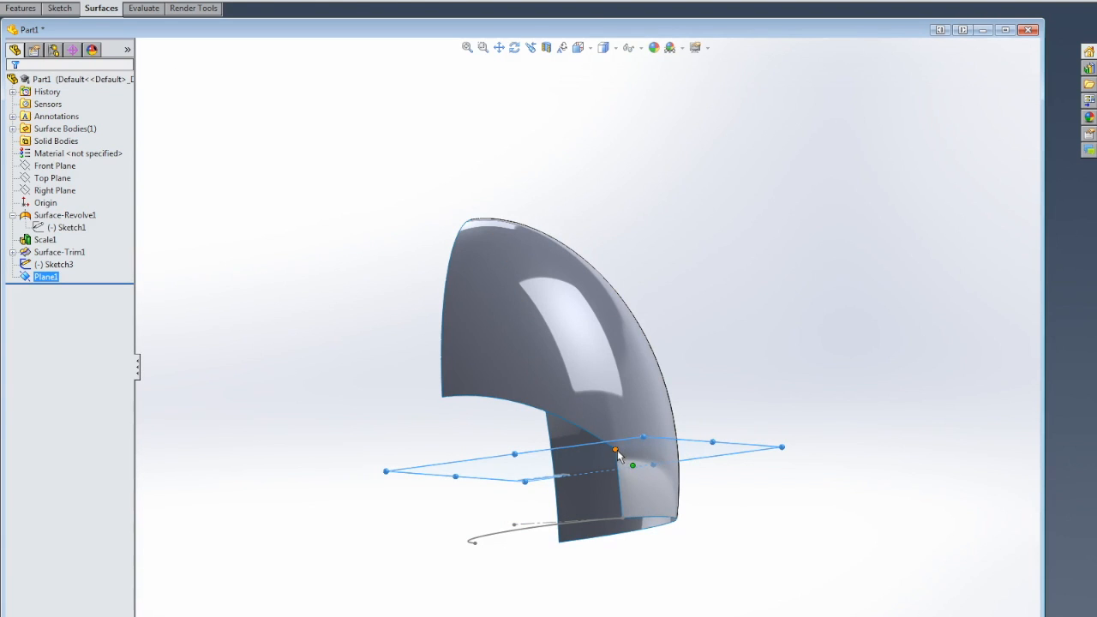
middle_drag(616, 450, 605, 402)
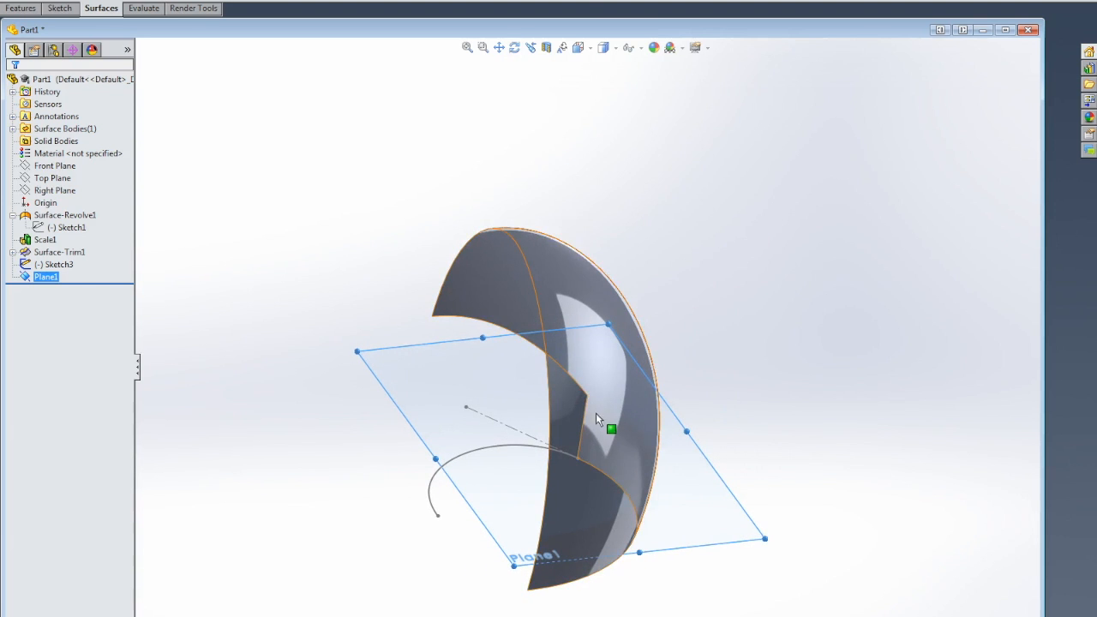
Sketch on the new parallel plane a two-point spline from the cut edge's upper vertex to a point level with the origin, beyond the lower profile's free end.
scroll(596, 413, down, 6)
scroll(633, 441, up, 8)
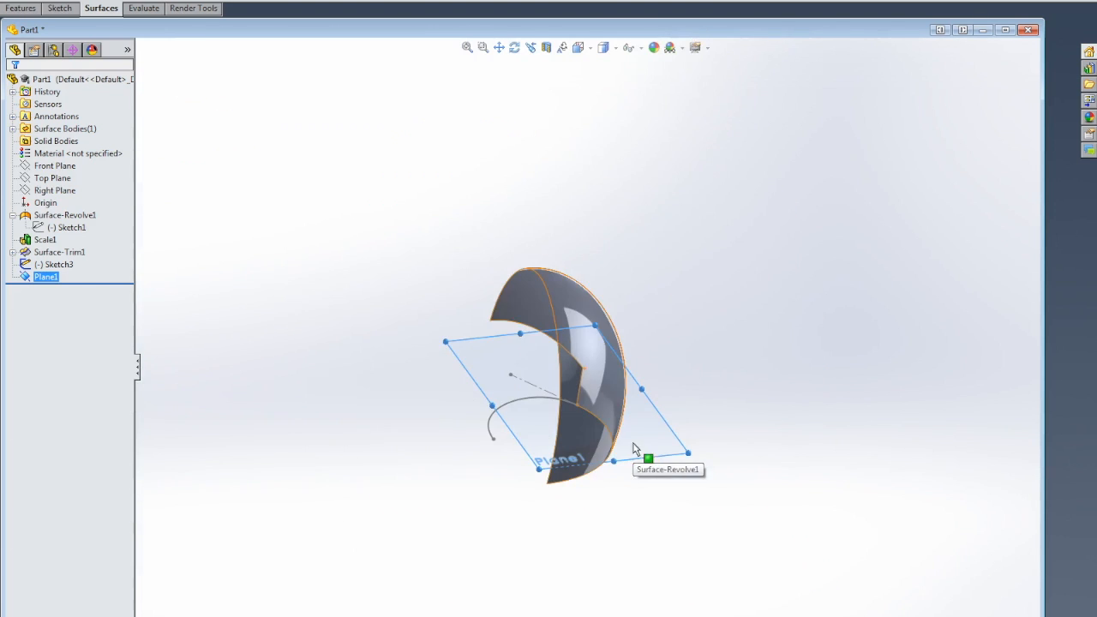
click(58, 10)
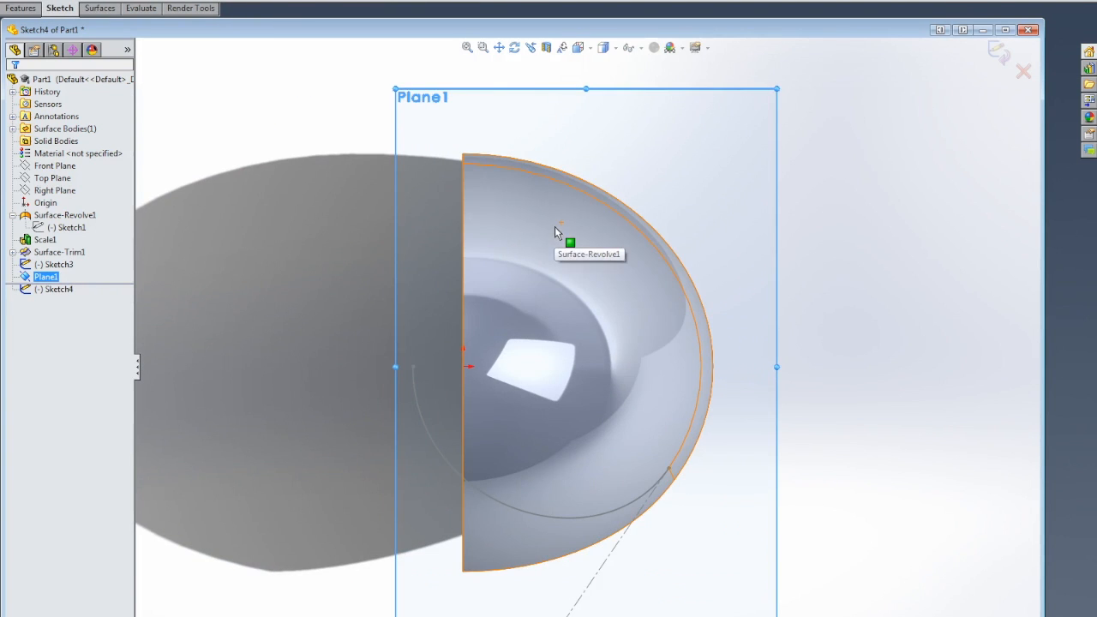
key(Up)
key(Up)
key(Up)
key(Up)
key(Up)
key(Up)
key(Up)
key(Up)
key(Up)
key(Up)
key(Up)
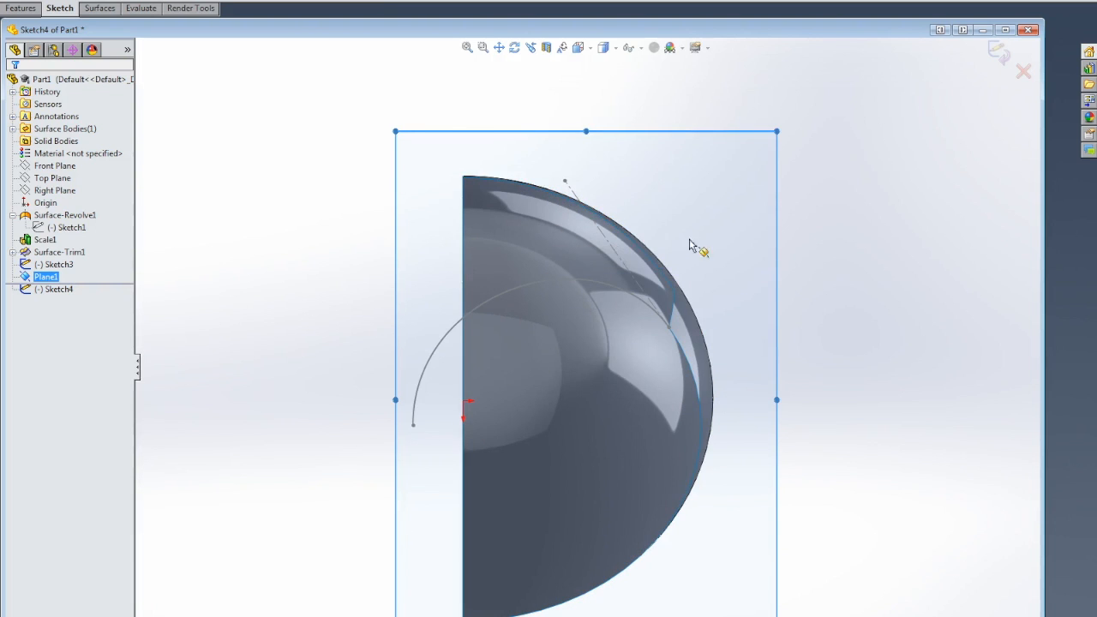
key(Up)
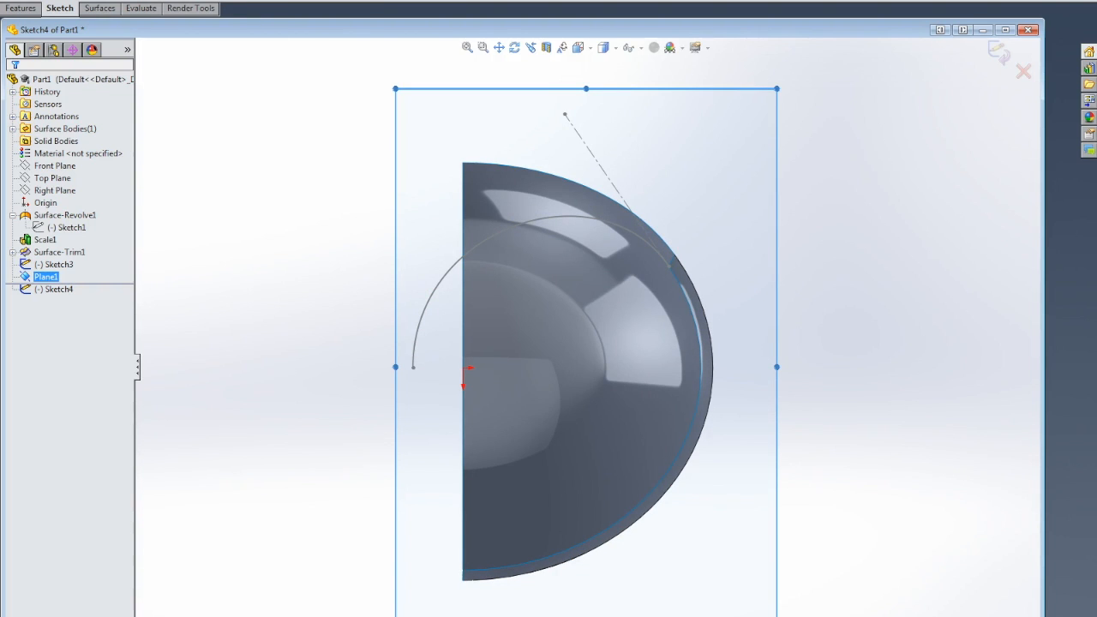
click(675, 256)
click(380, 368)
key(Escape)
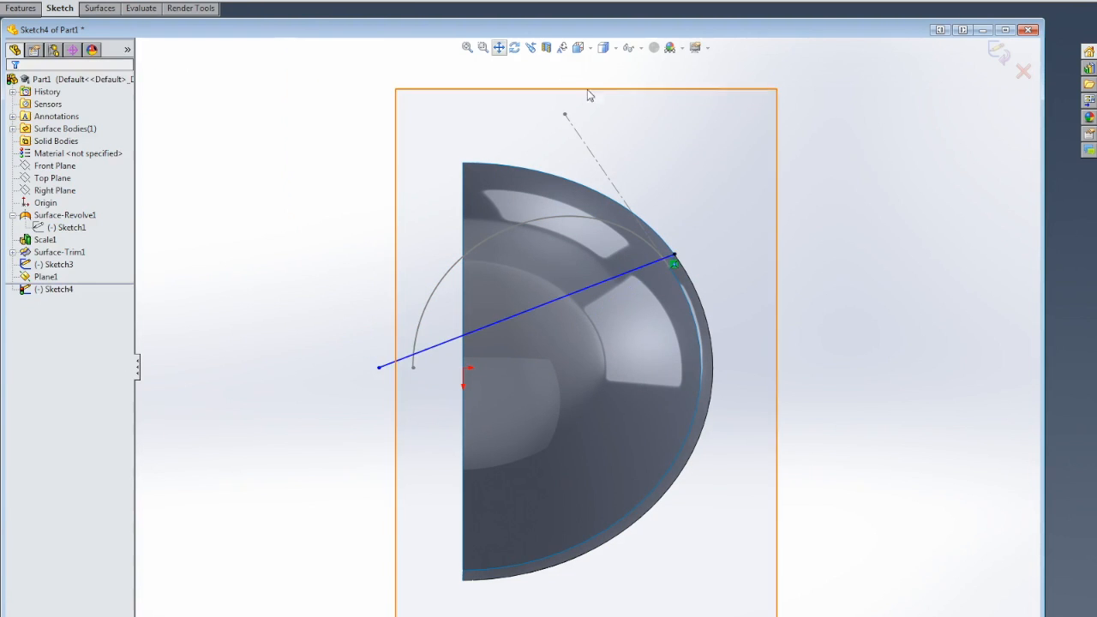
Pull out the tangent handle at the spline's free endpoint to curve the spline, and make that handle vertical.
middle_drag(710, 255, 678, 311)
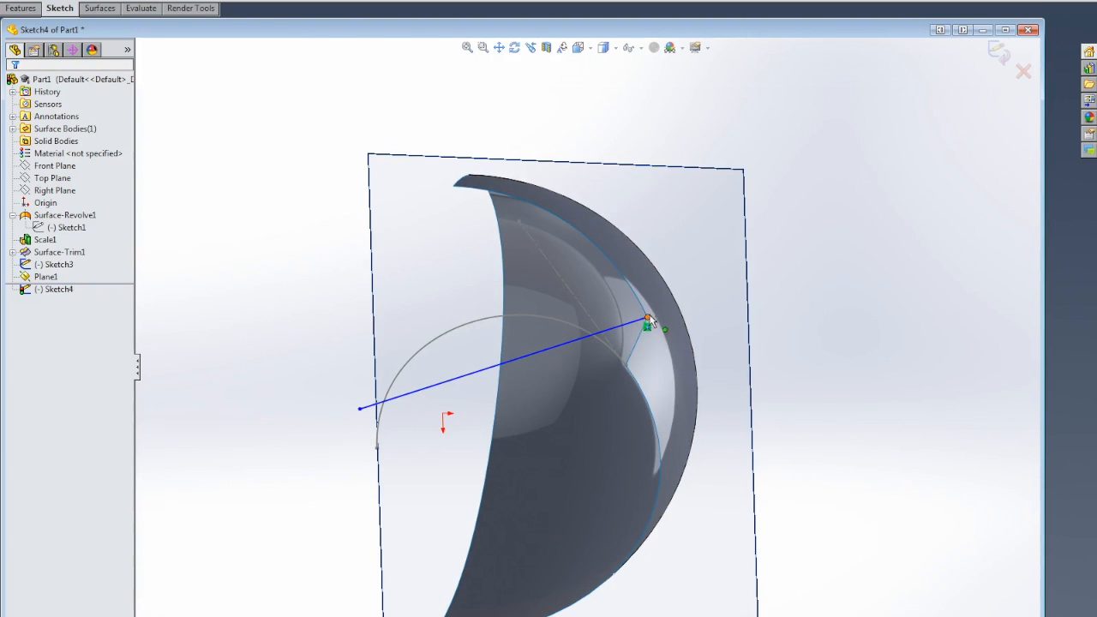
click(578, 47)
click(596, 115)
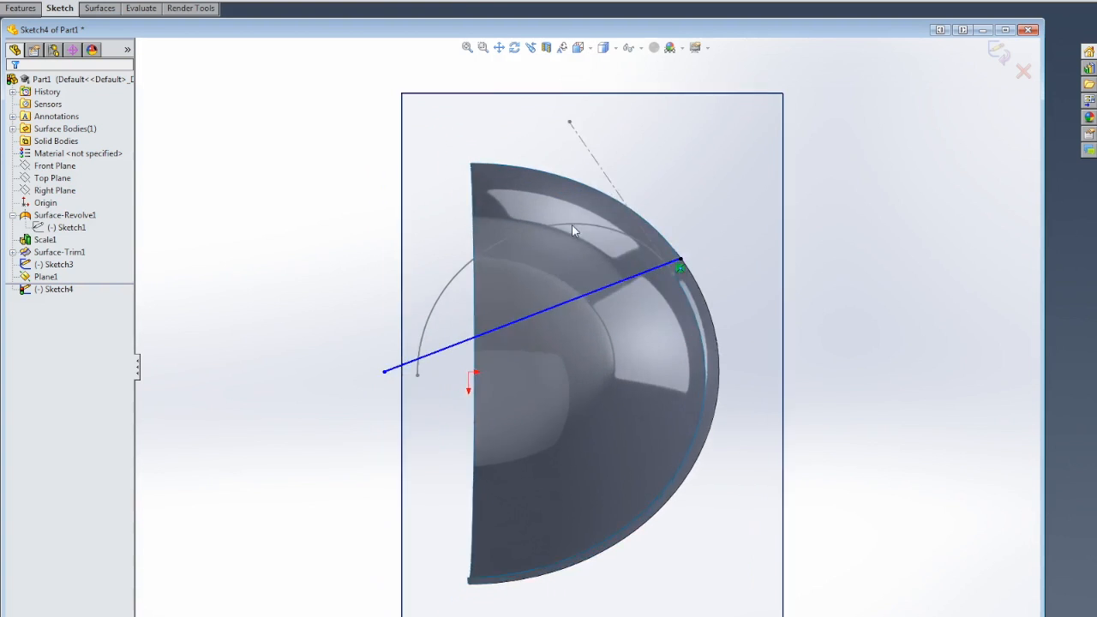
click(512, 326)
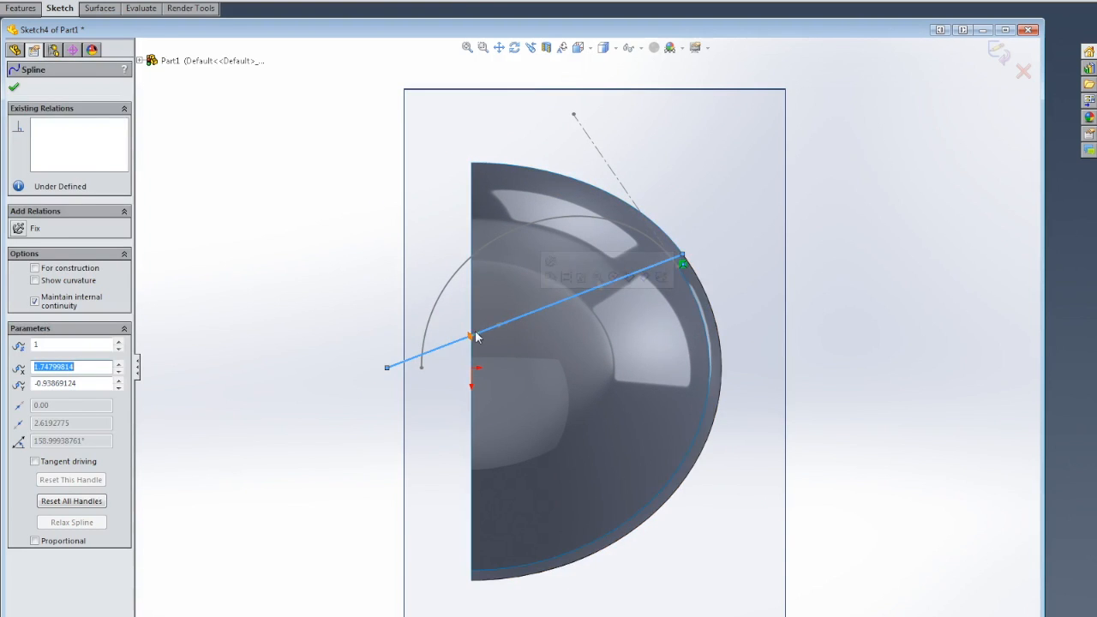
drag(502, 327, 381, 261)
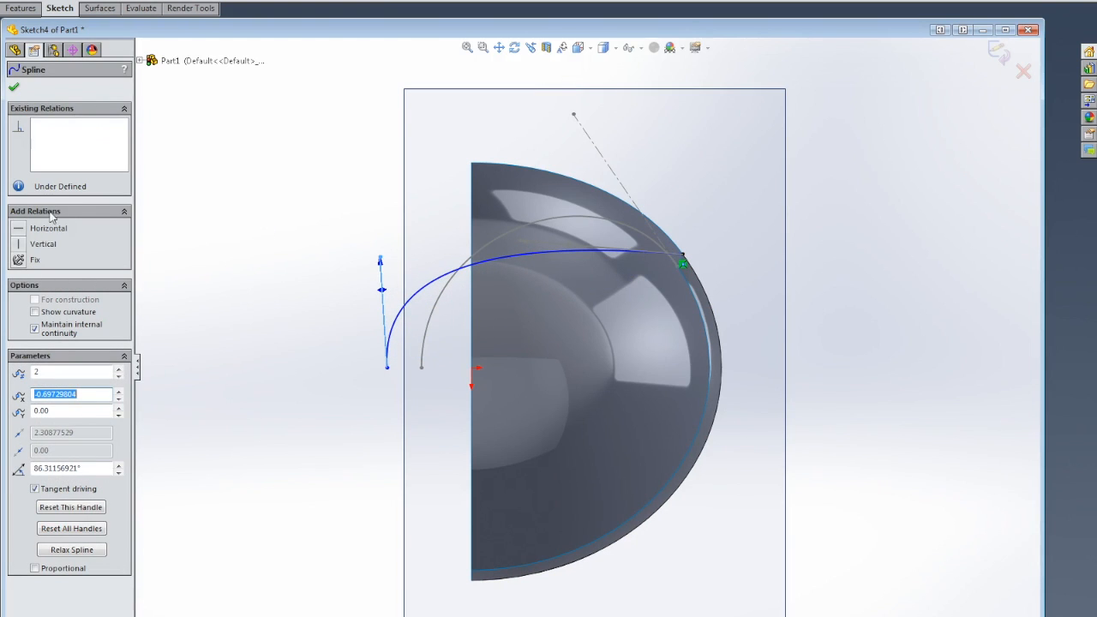
click(19, 244)
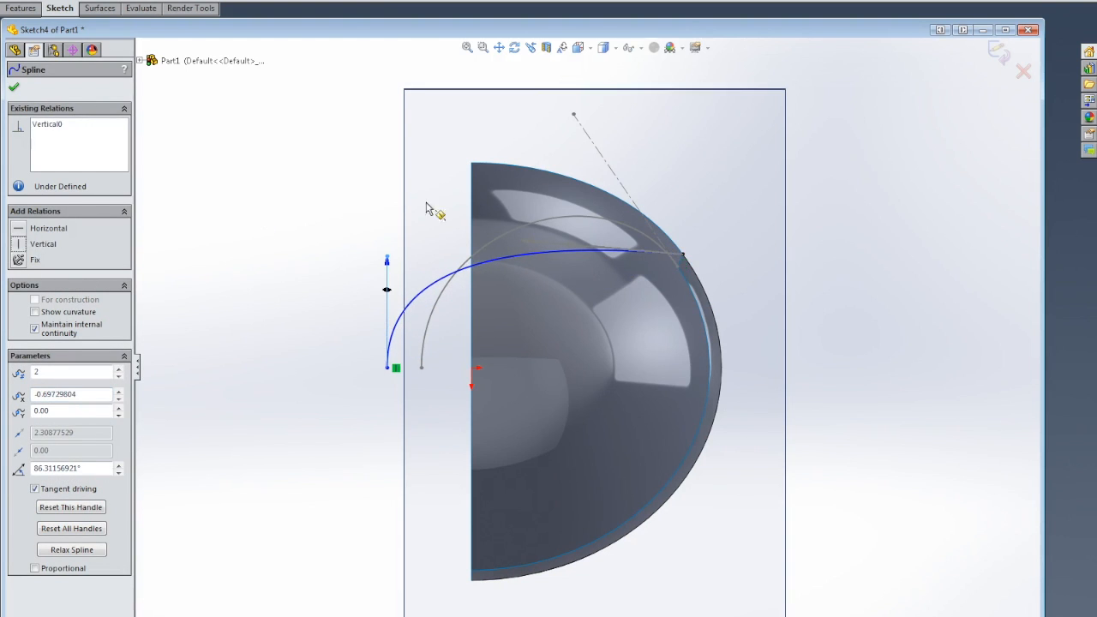
Pull the spline's corner-end handle outward to bow the curve, and make the spline tangent to the egg's adjoining cut edge.
click(633, 255)
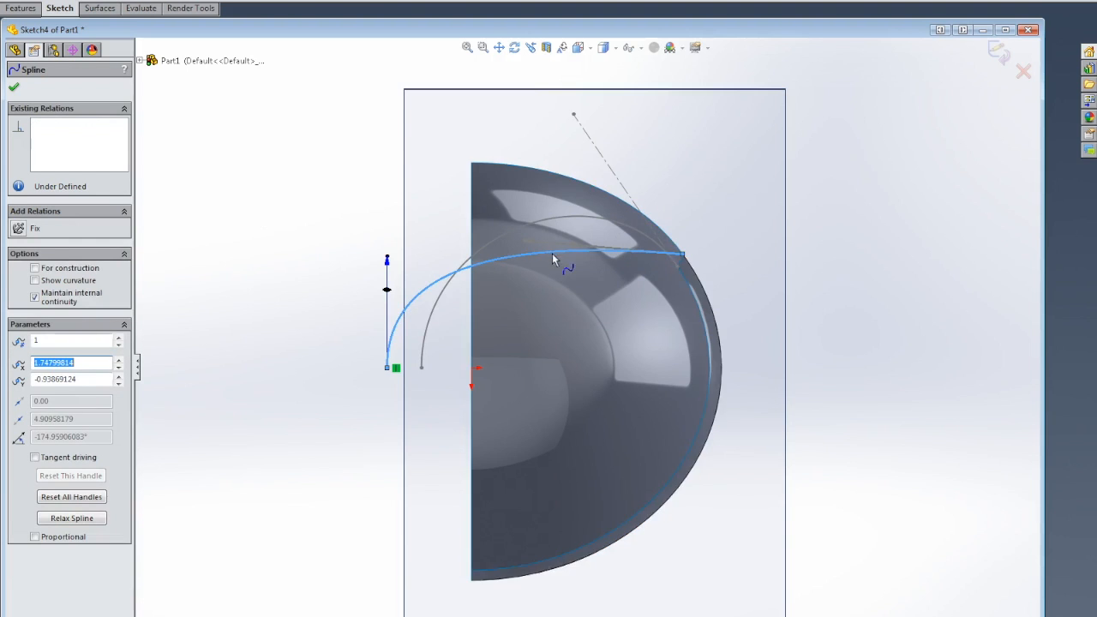
drag(527, 246, 573, 143)
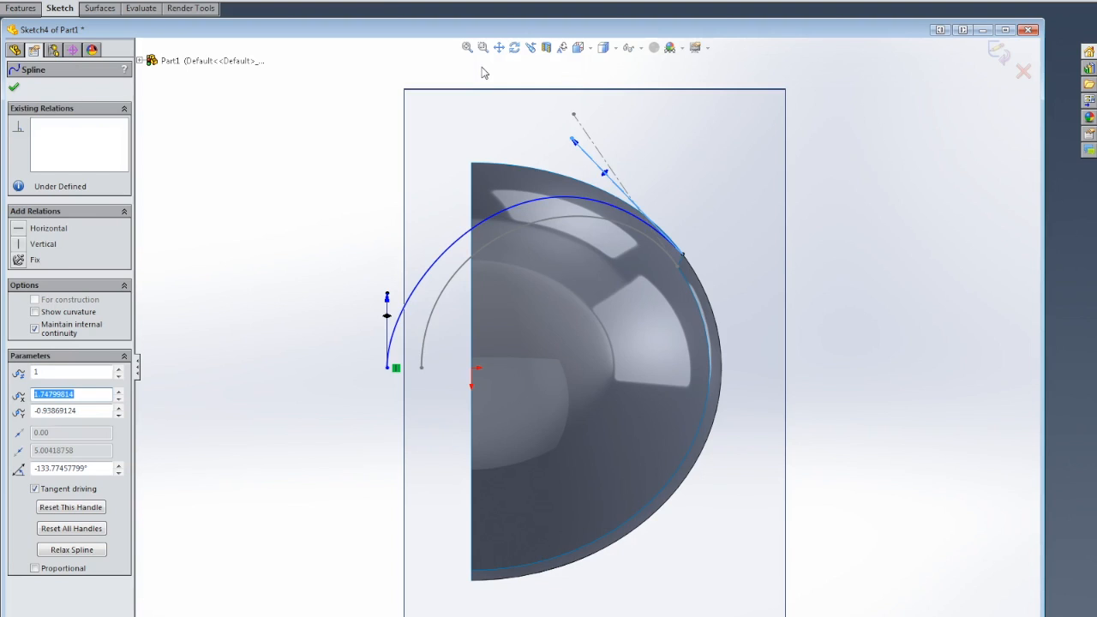
click(586, 197)
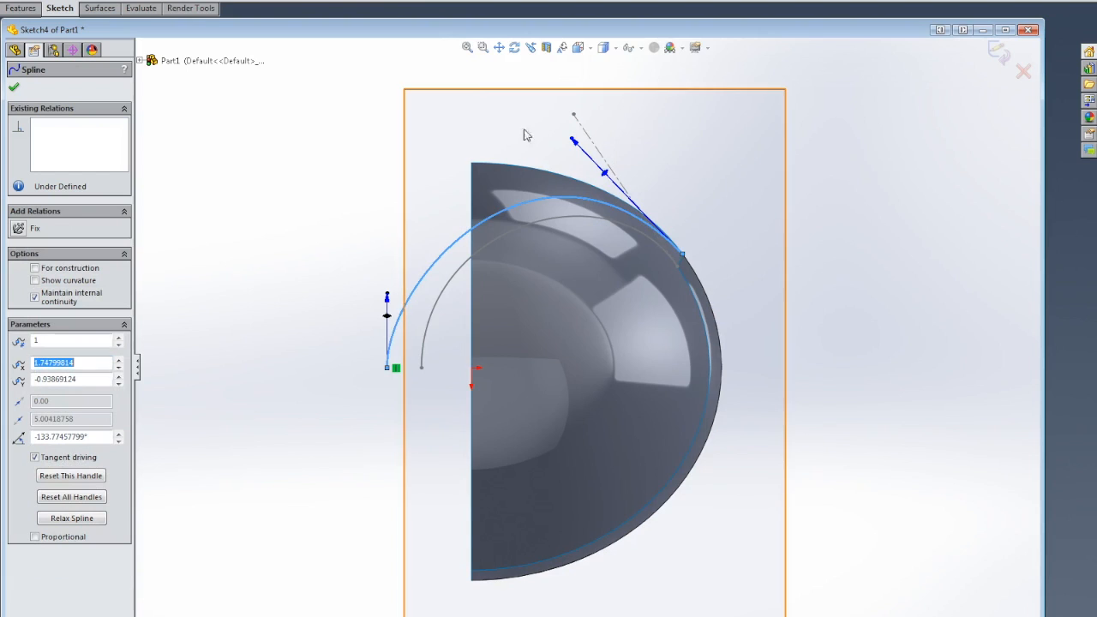
click(587, 50)
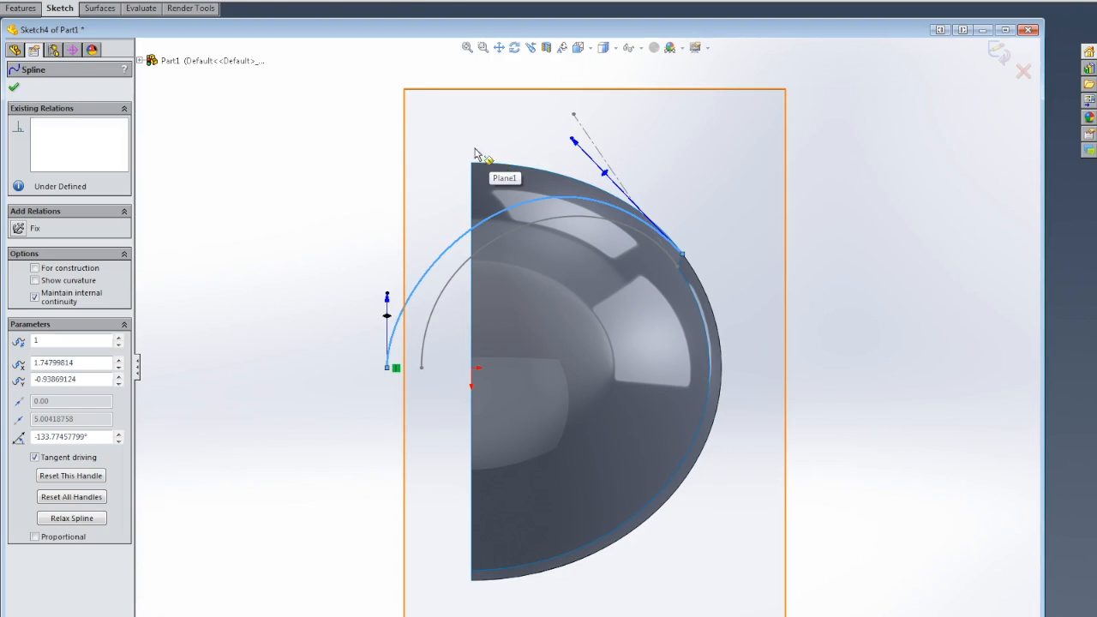
click(421, 3)
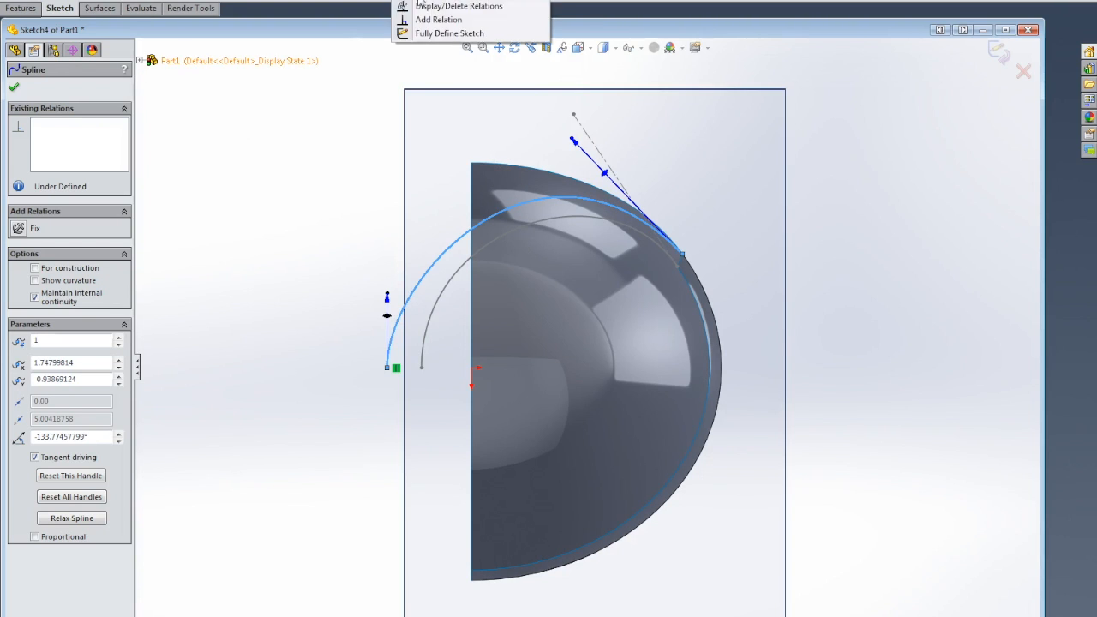
click(424, 18)
click(548, 179)
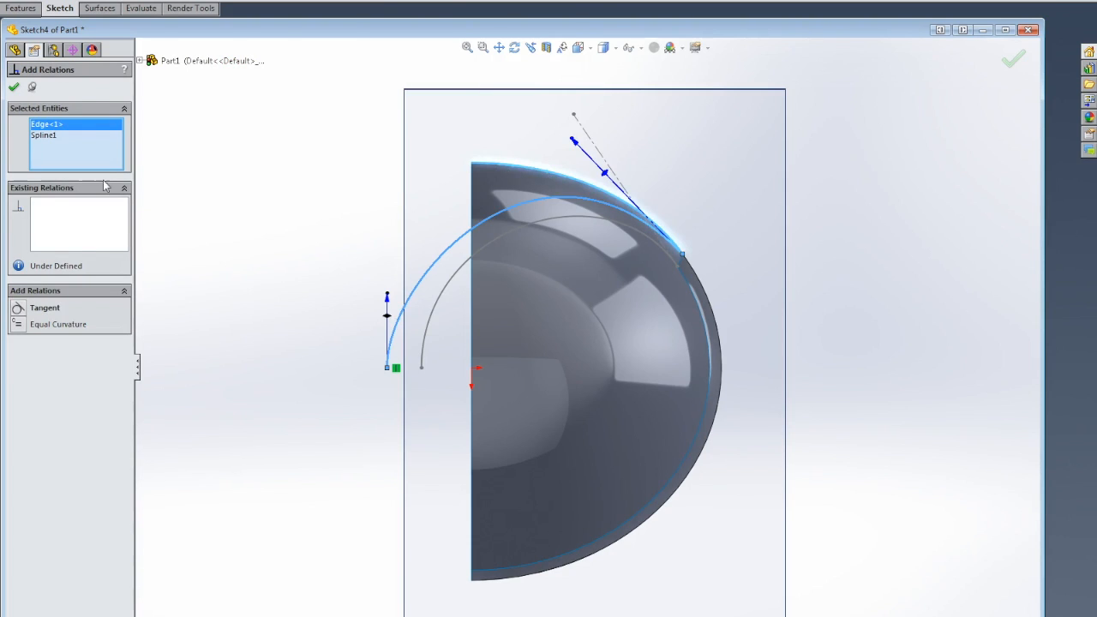
click(17, 308)
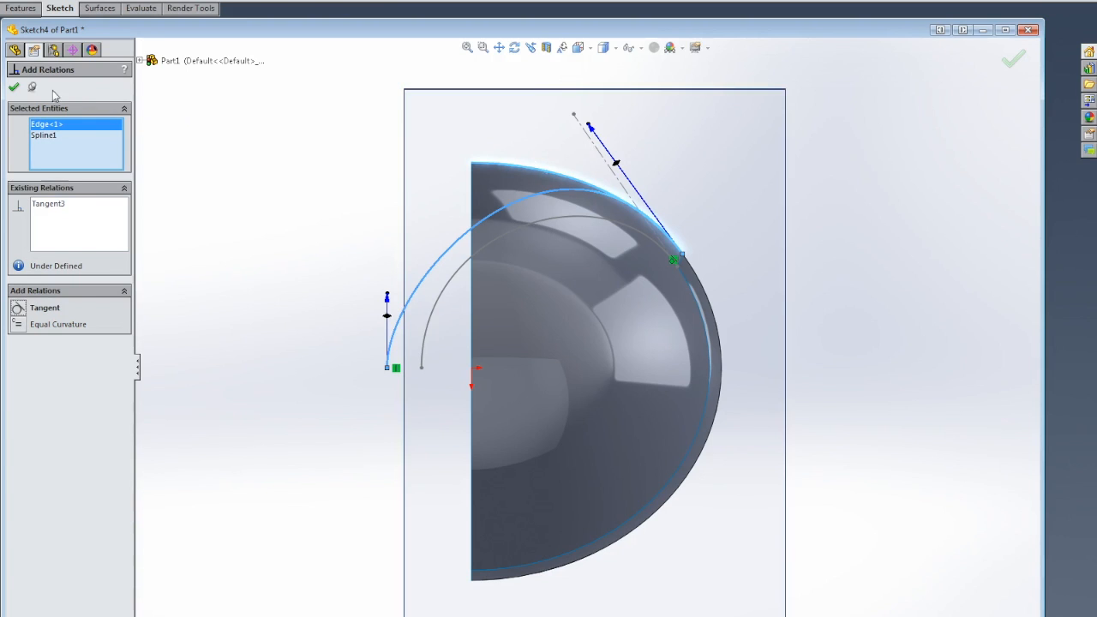
click(14, 86)
Shorten the spline's corner-end handle to a weight of about 4.43 and lengthen its vertical free-end handle to round the curve.
mouse_move(589, 126)
mouse_down()
mouse_move(597, 148)
mouse_move(595, 132)
mouse_up()
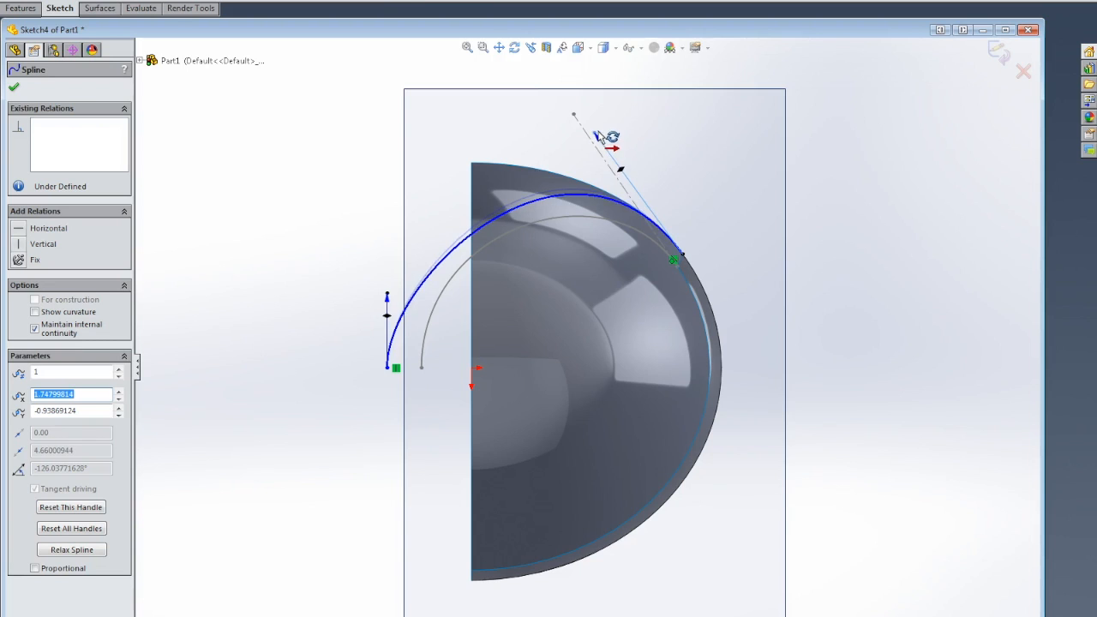
drag(387, 295, 386, 274)
drag(597, 136, 601, 142)
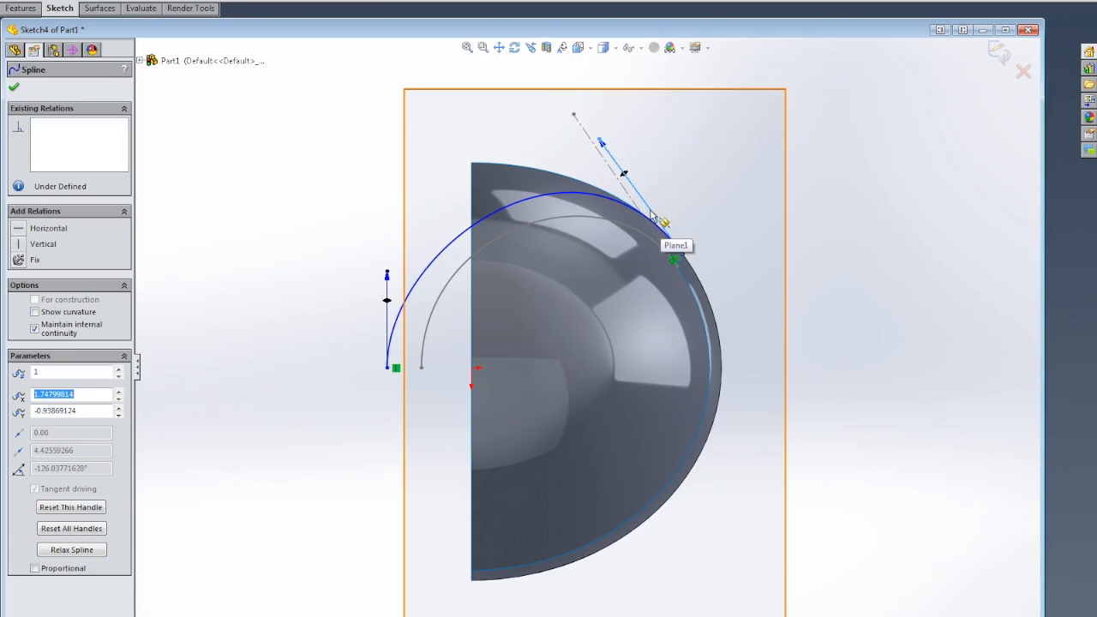
Examine how the spline meets the egg's edge near the corner vertex and how it sits above the lower profile.
scroll(652, 215, down, 6)
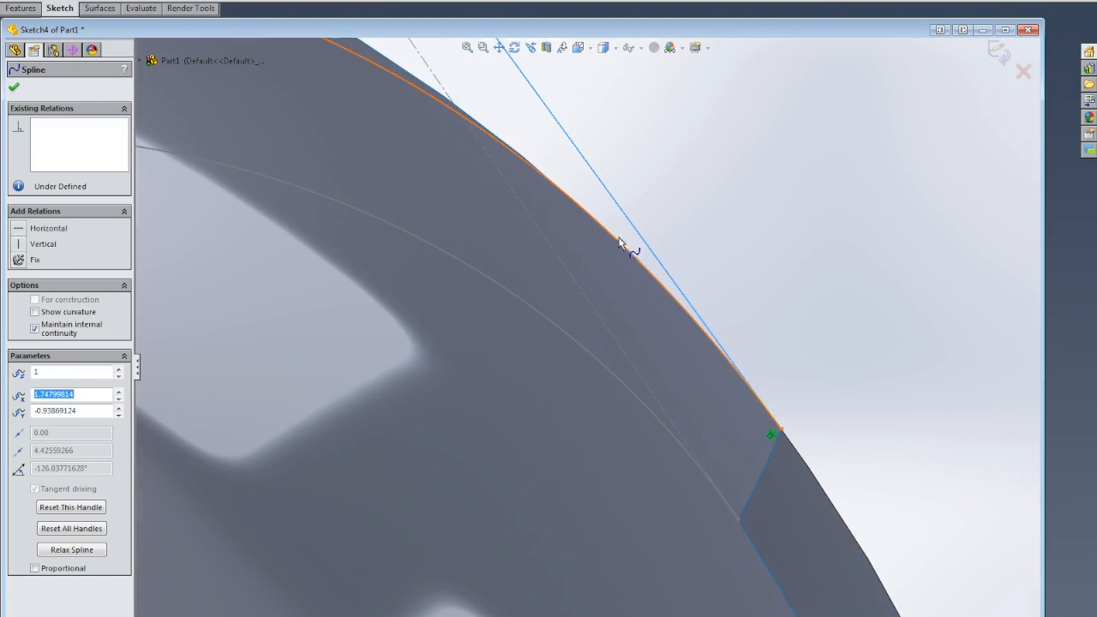
scroll(604, 276, up, 3)
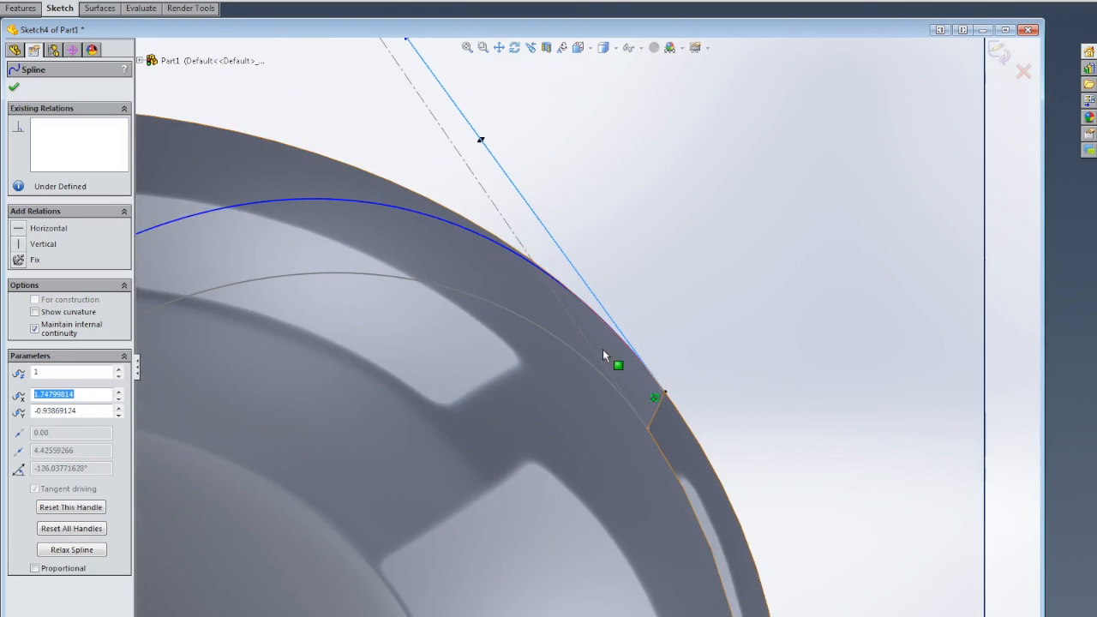
scroll(603, 349, up, 2)
scroll(484, 445, up, 2)
scroll(484, 416, down, 2)
scroll(501, 417, up, 2)
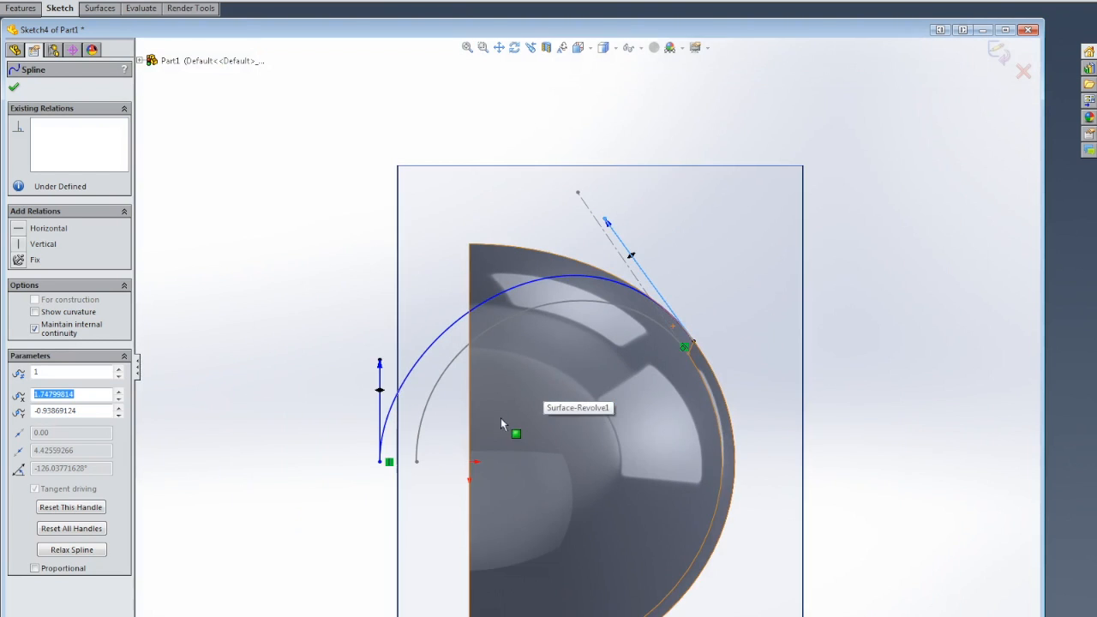
mouse_move(706, 209)
middle_down()
mouse_move(633, 324)
mouse_move(689, 211)
middle_up()
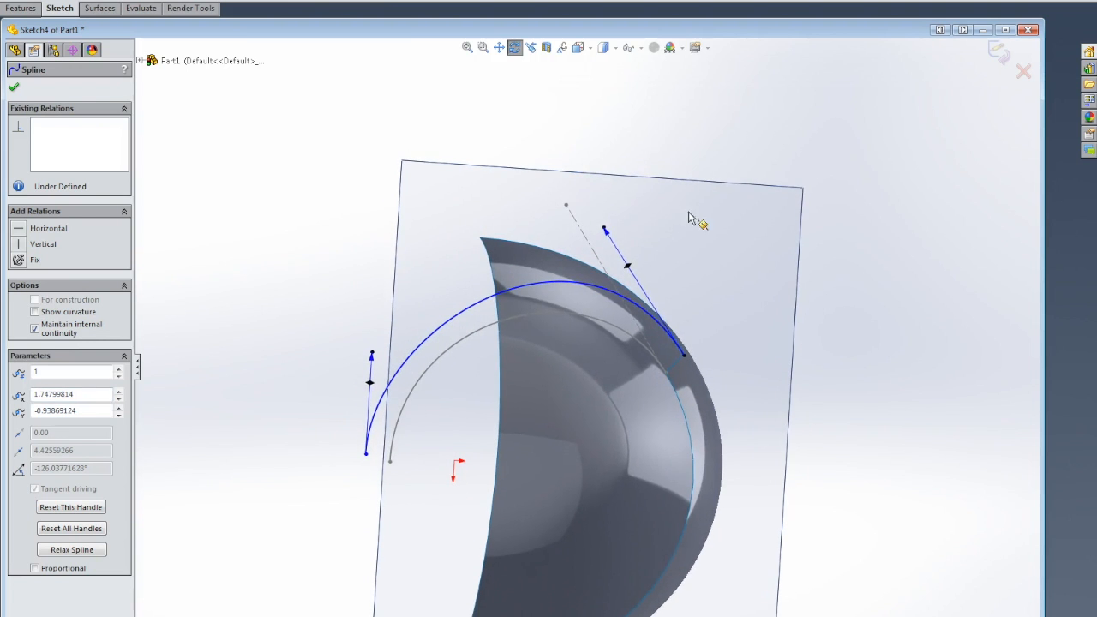
mouse_move(666, 318)
middle_down()
mouse_move(644, 274)
mouse_move(600, 340)
mouse_move(493, 381)
mouse_move(472, 463)
mouse_move(625, 475)
mouse_move(689, 343)
mouse_move(591, 356)
mouse_move(696, 395)
mouse_move(583, 442)
mouse_move(446, 450)
middle_up()
scroll(590, 354, up, 5)
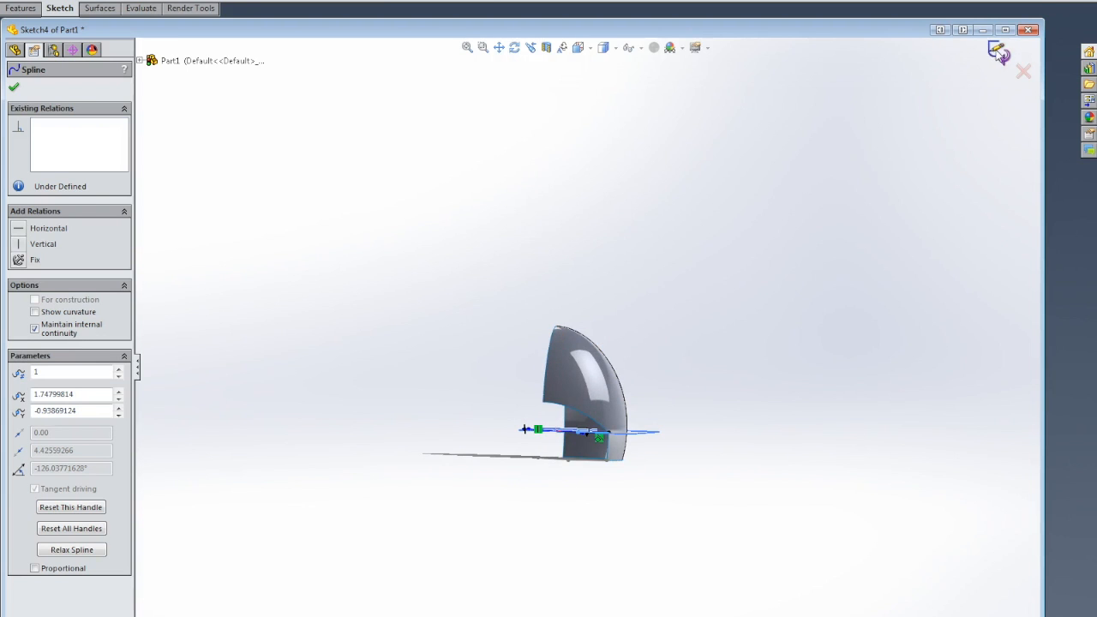
Exit the sketch and start a Surface Loft with the upper spline Sketch4 and the lower spline Sketch3 as profiles.
click(997, 53)
middle_drag(768, 275, 862, 345)
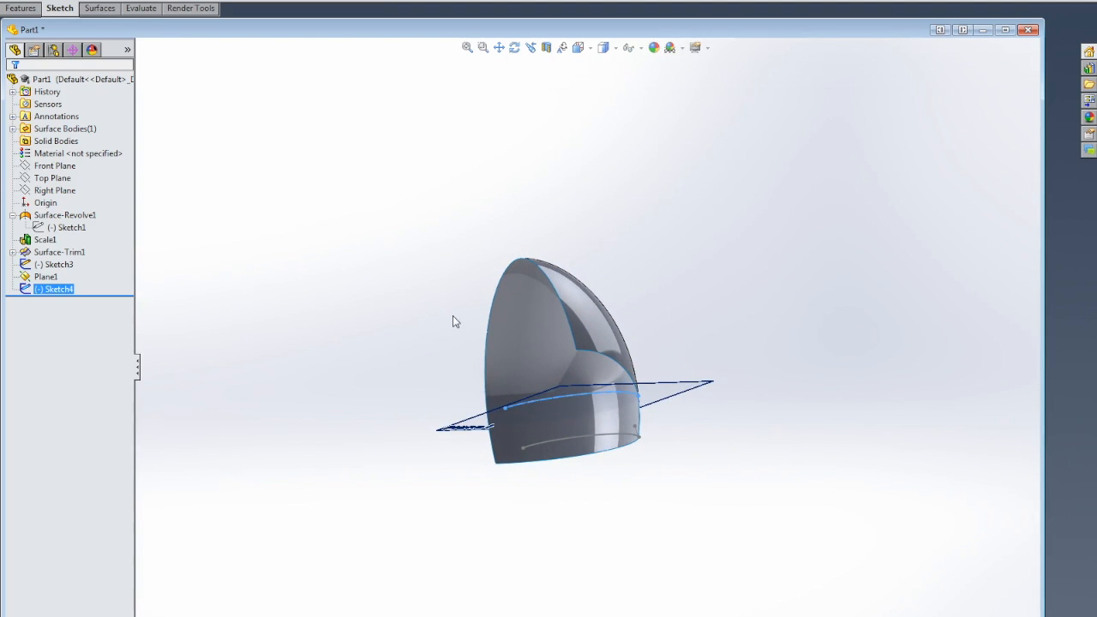
click(110, 9)
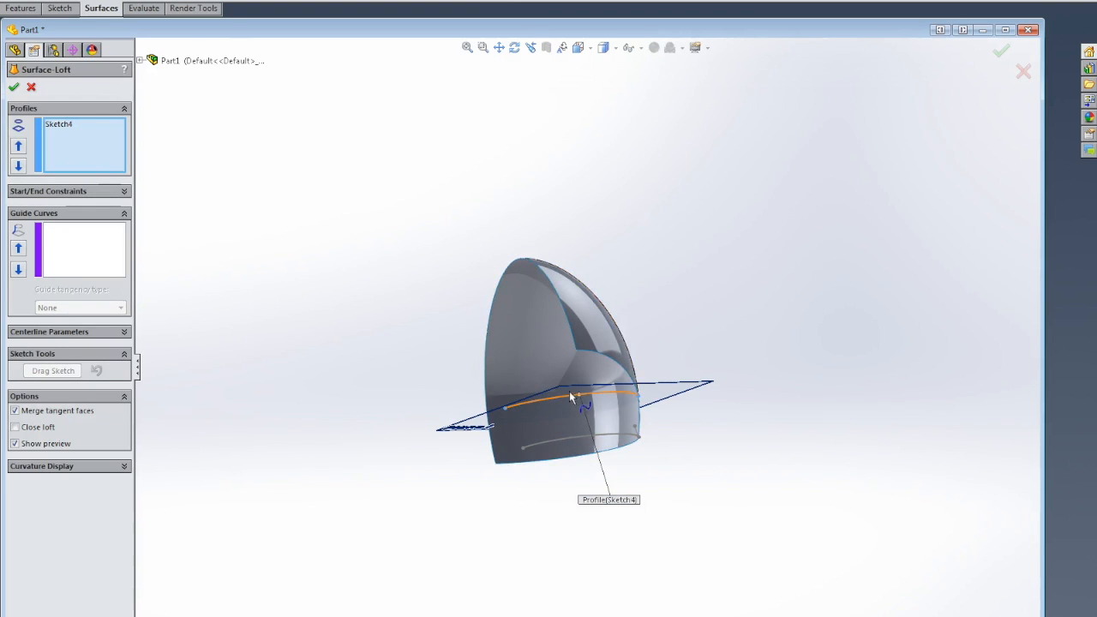
right_click(82, 134)
click(120, 143)
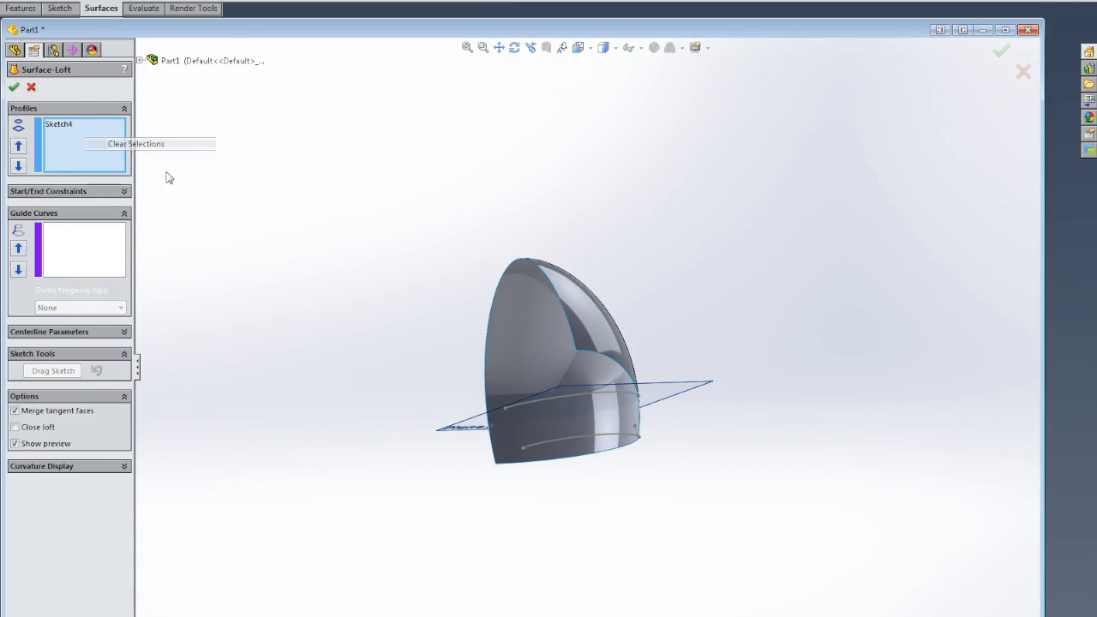
click(528, 409)
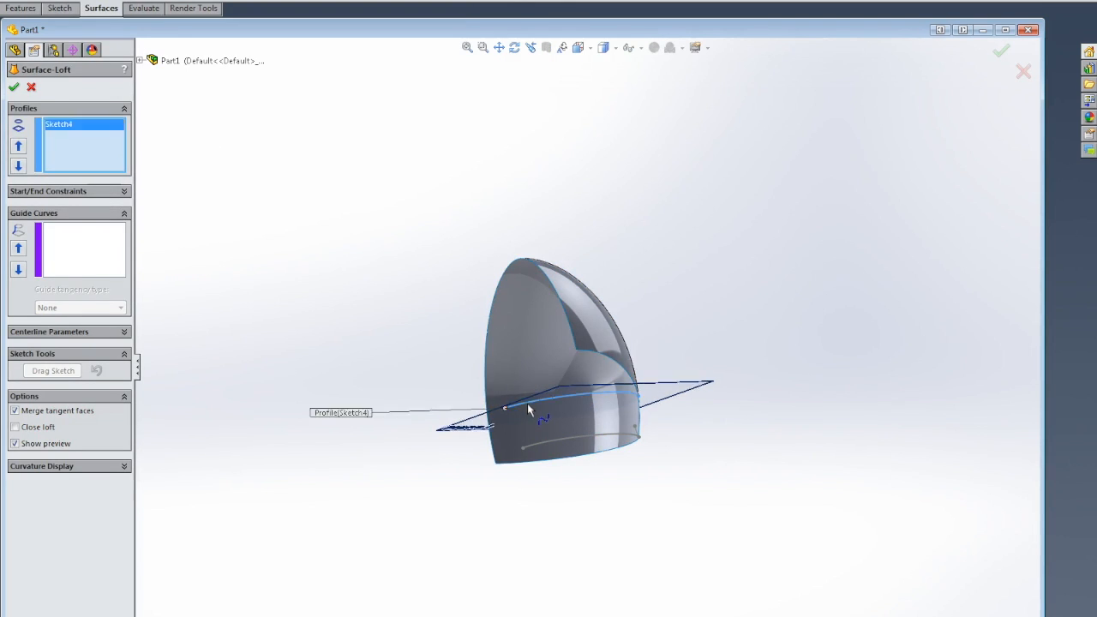
click(539, 450)
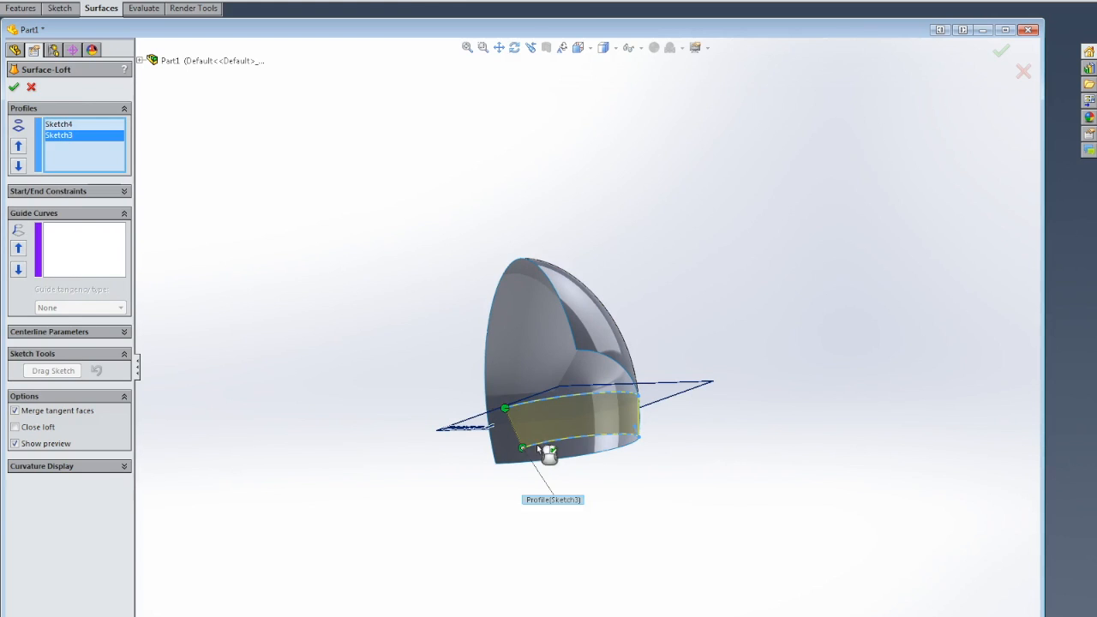
Add the egg's short cut edge joining the two profile ends as the loft's guide curve.
click(105, 257)
click(642, 425)
middle_drag(652, 429, 617, 360)
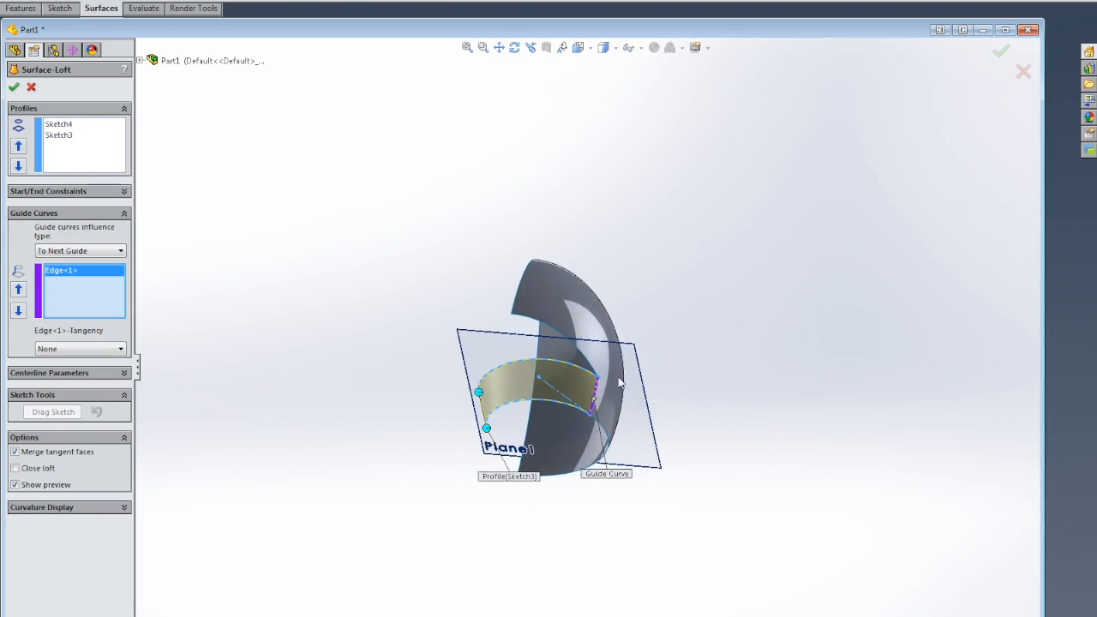
scroll(598, 372, down, 5)
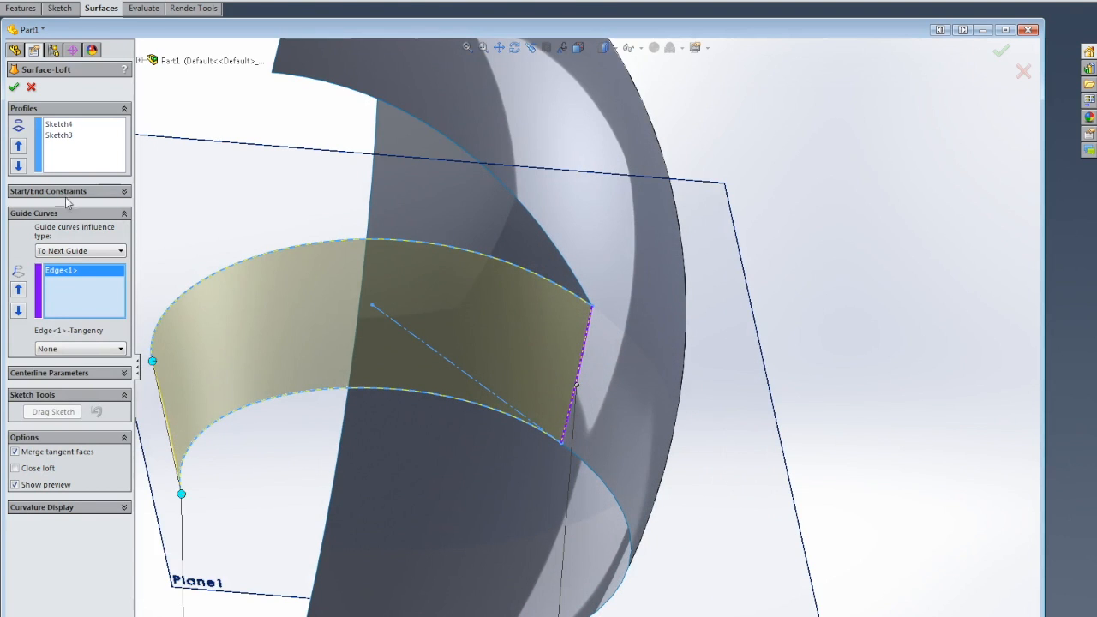
Set the guide edge's tangency to Tangency To Face and finish the surface loft.
click(123, 191)
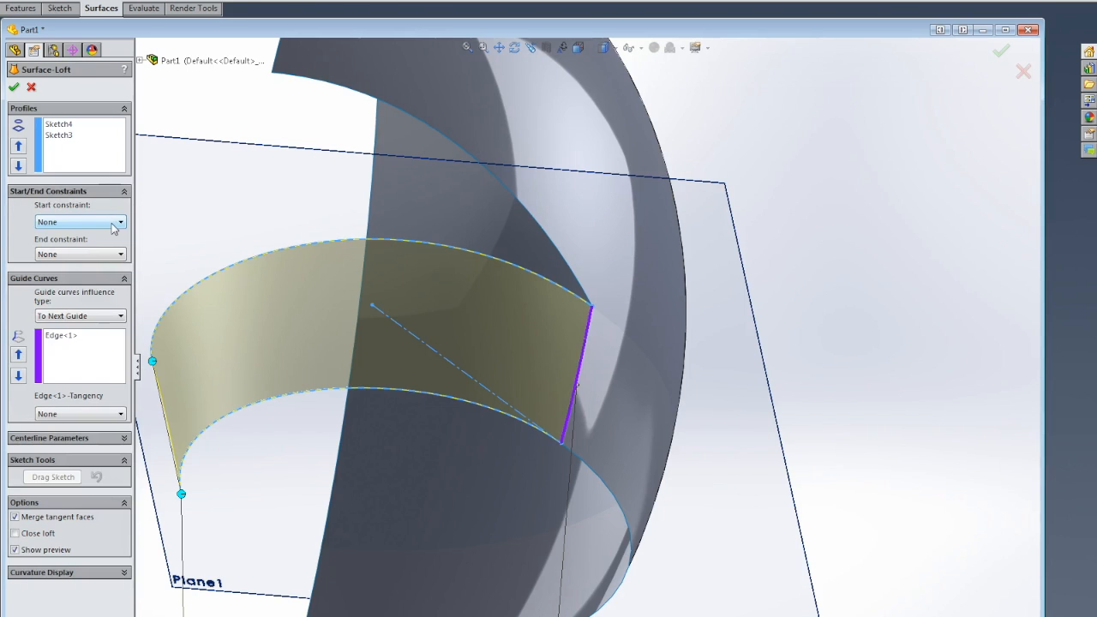
click(61, 336)
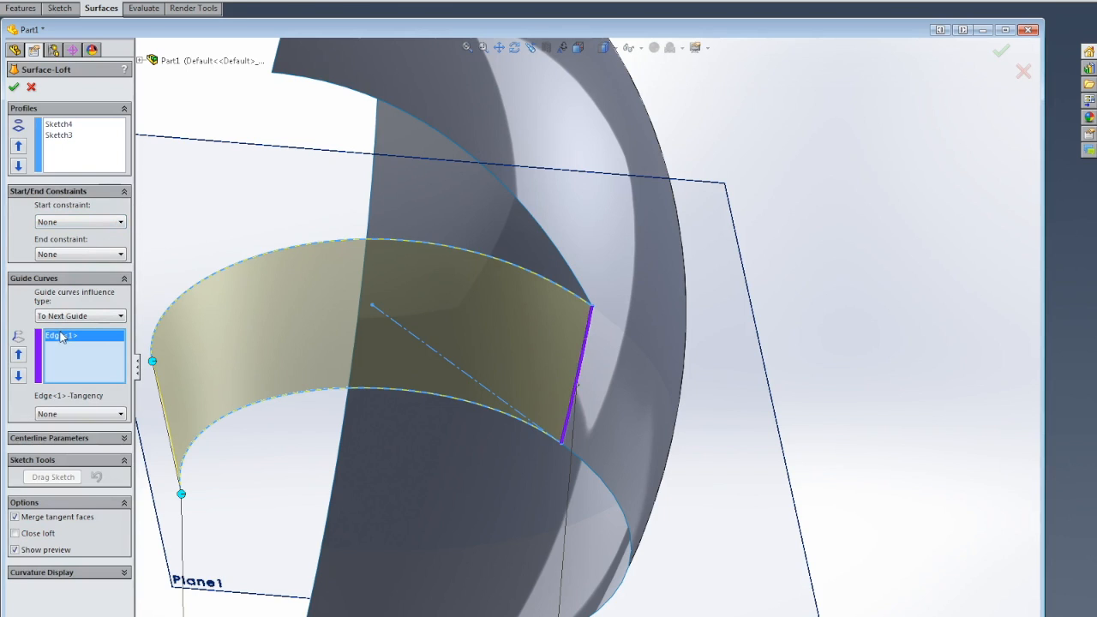
click(84, 415)
click(67, 444)
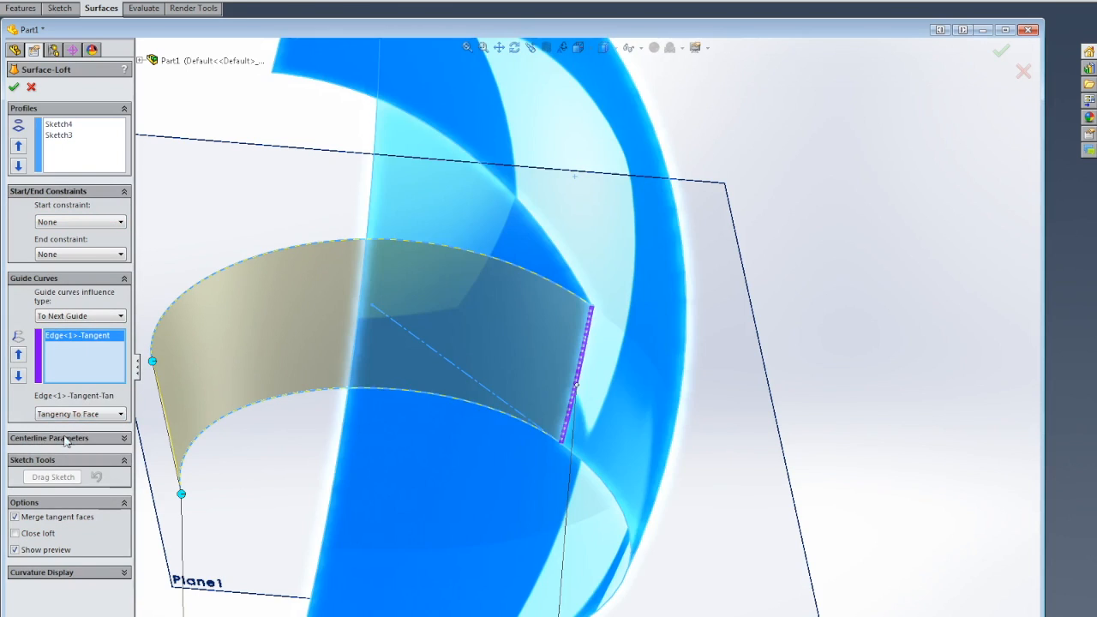
click(13, 86)
scroll(662, 323, up, 5)
click(707, 267)
middle_drag(707, 268, 667, 318)
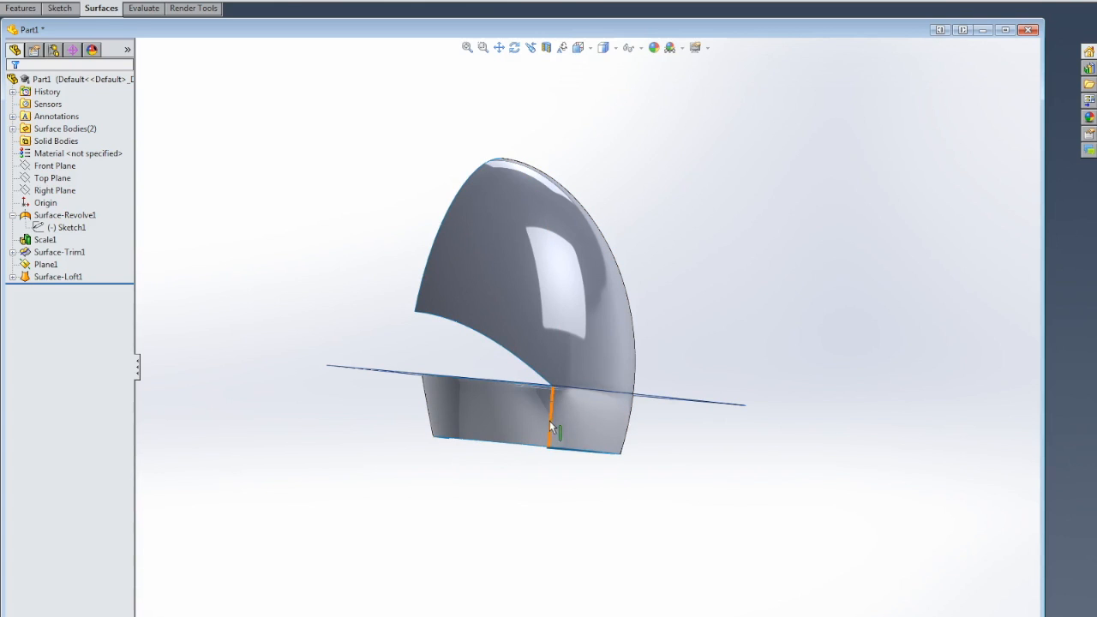
Edit the leg's surface loft and remove the egg's cut edge from its guide curves.
middle_drag(579, 428, 598, 384)
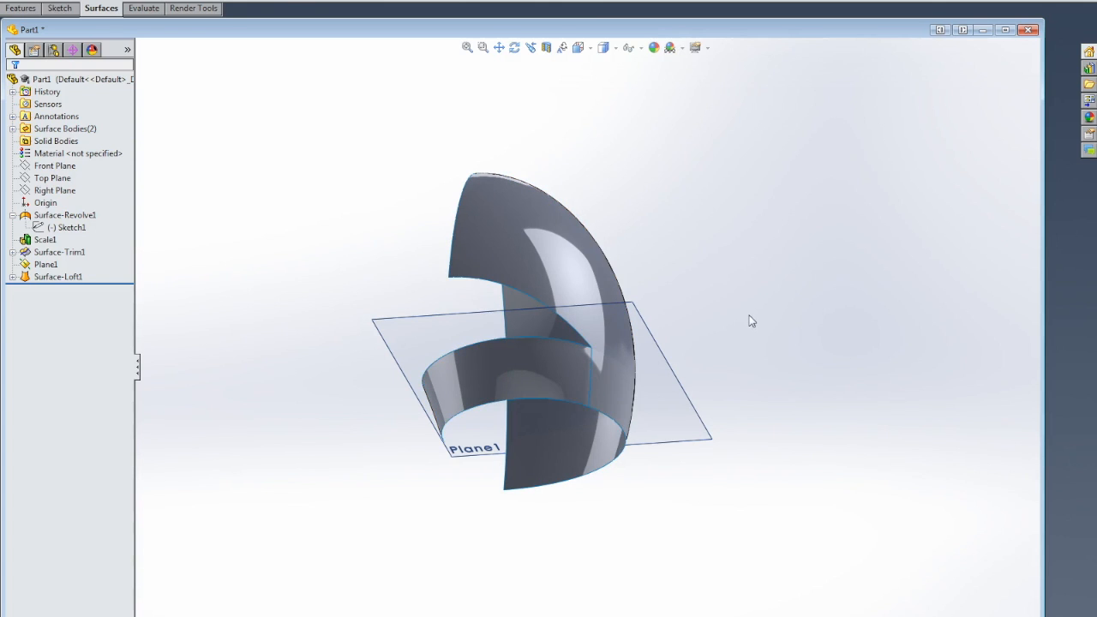
middle_drag(747, 317, 730, 341)
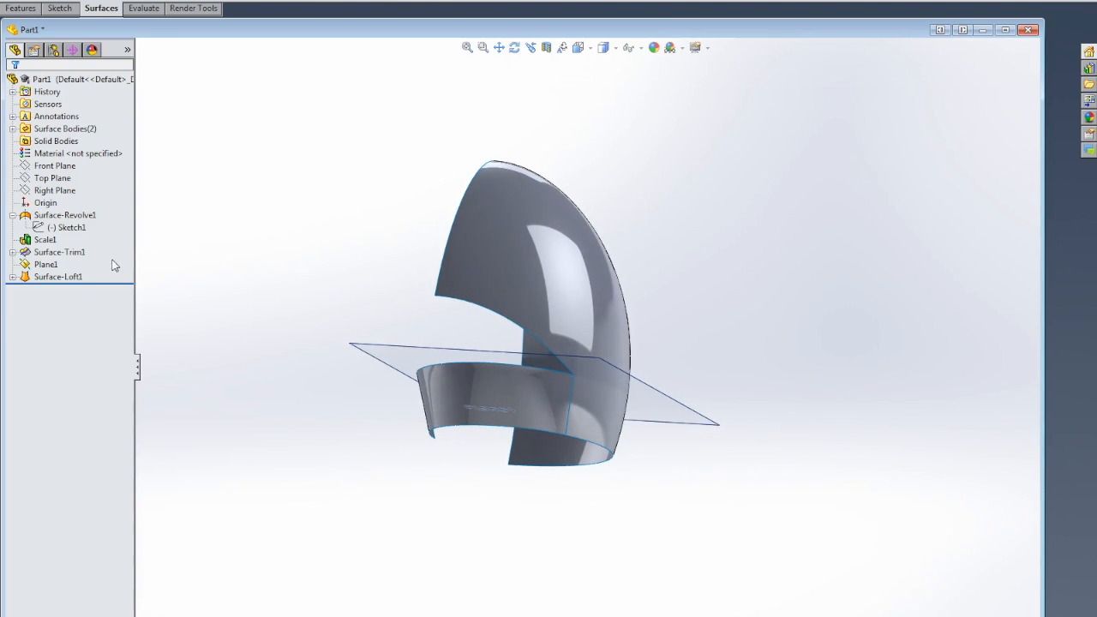
click(12, 277)
right_click(59, 277)
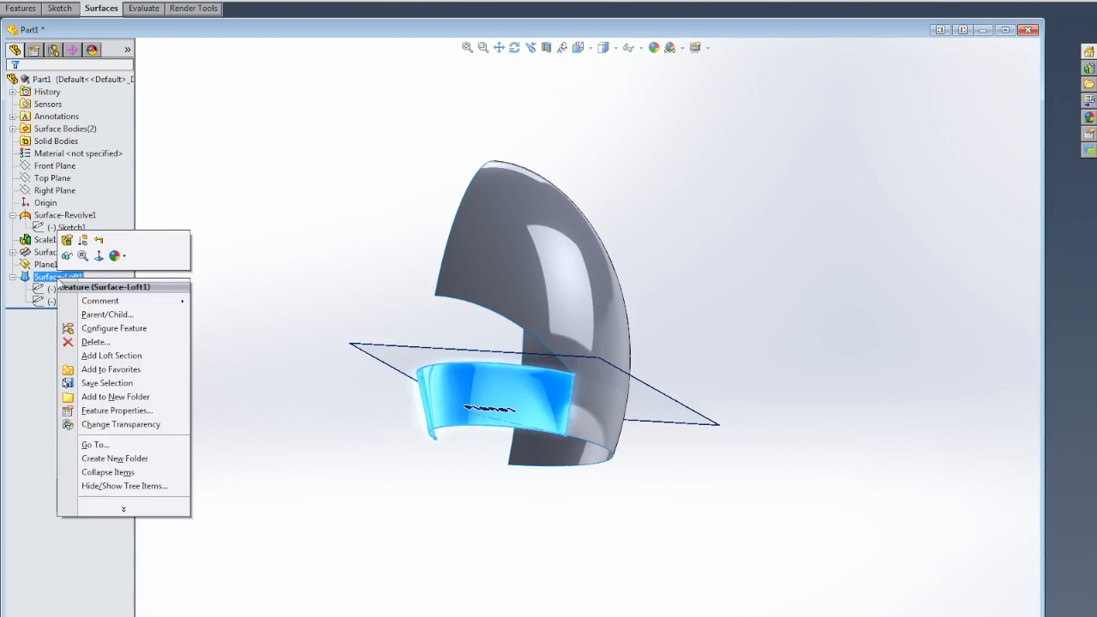
click(67, 240)
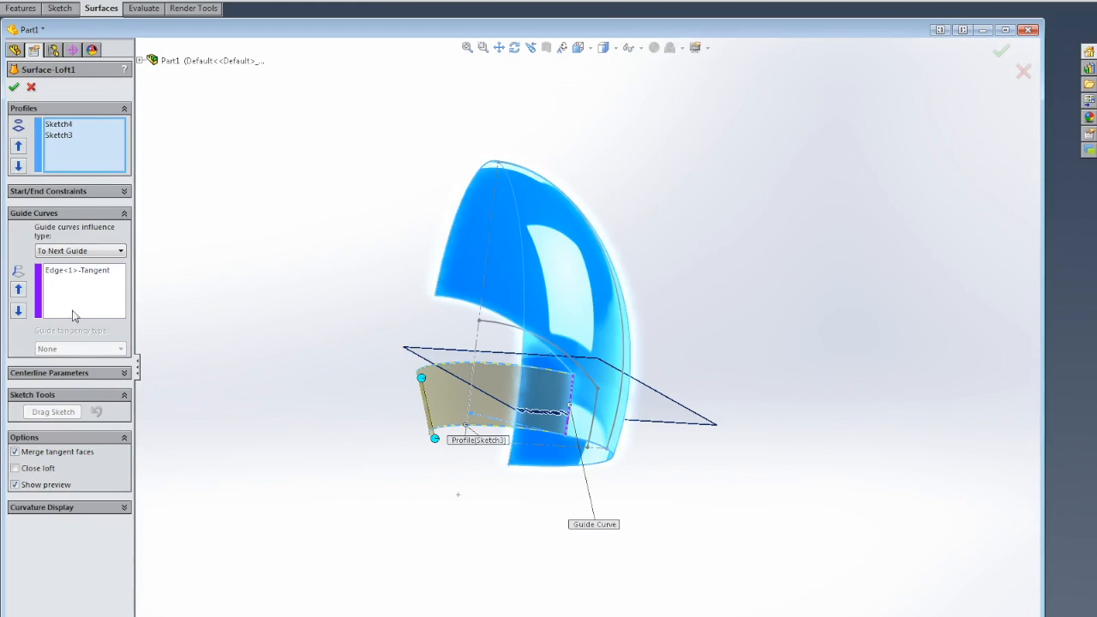
click(82, 275)
right_click(78, 272)
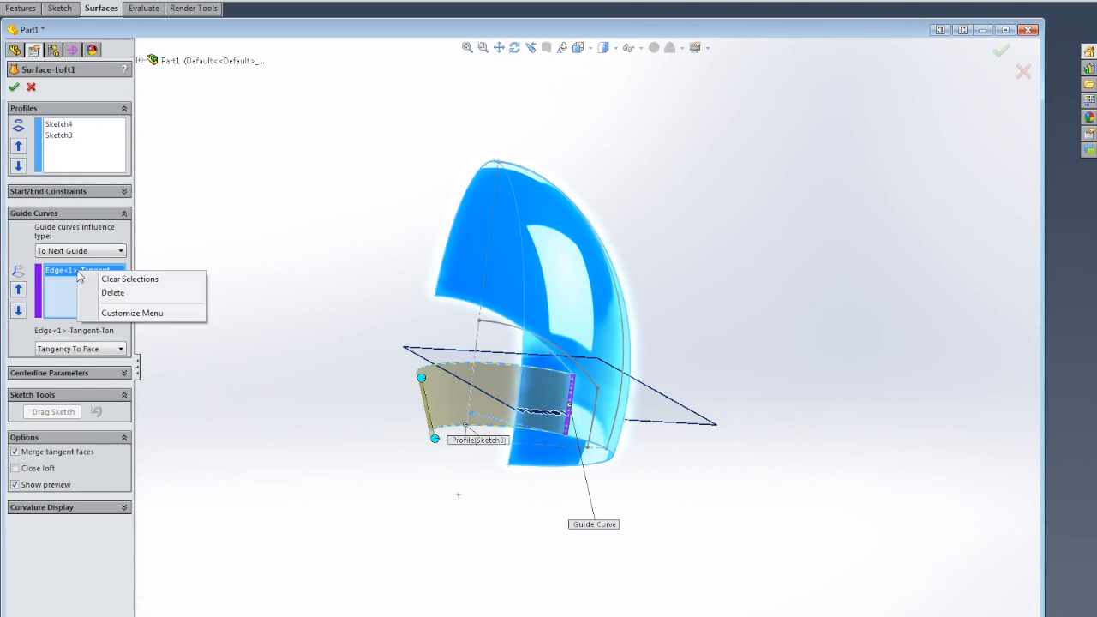
click(119, 292)
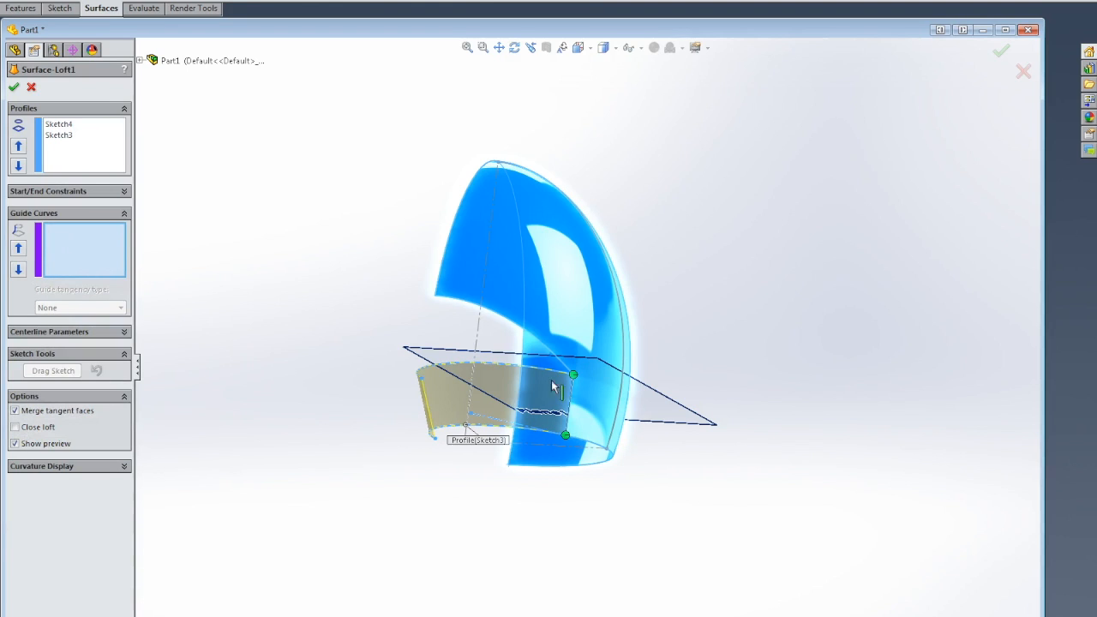
Reselect the egg's short cut edge as the loft's guide curve with Tangency To Face and accept the edited loft.
click(572, 415)
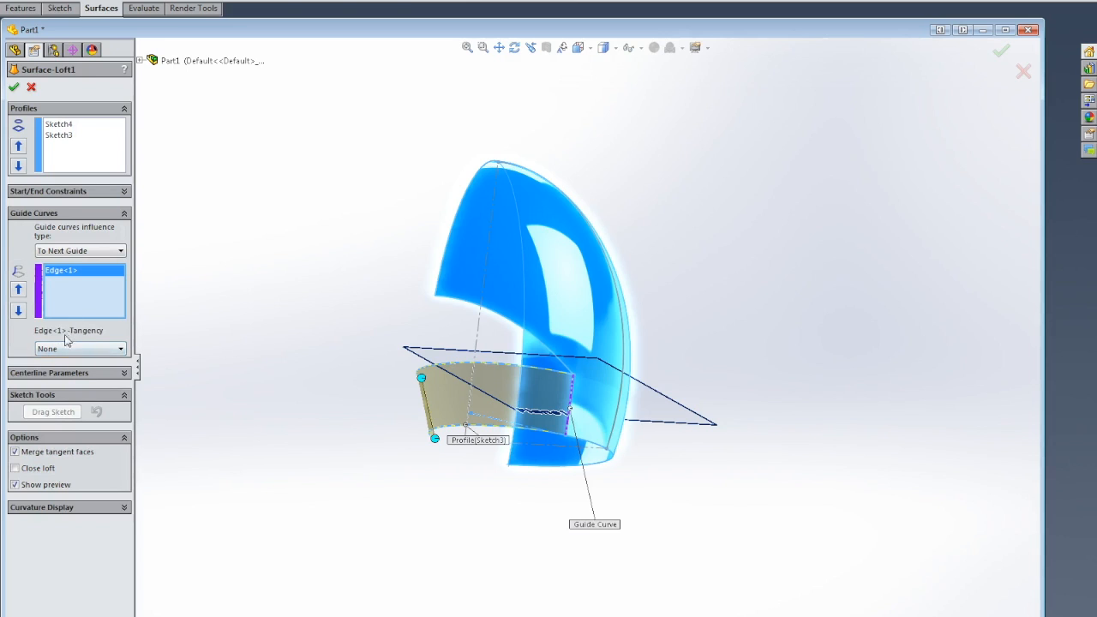
click(89, 349)
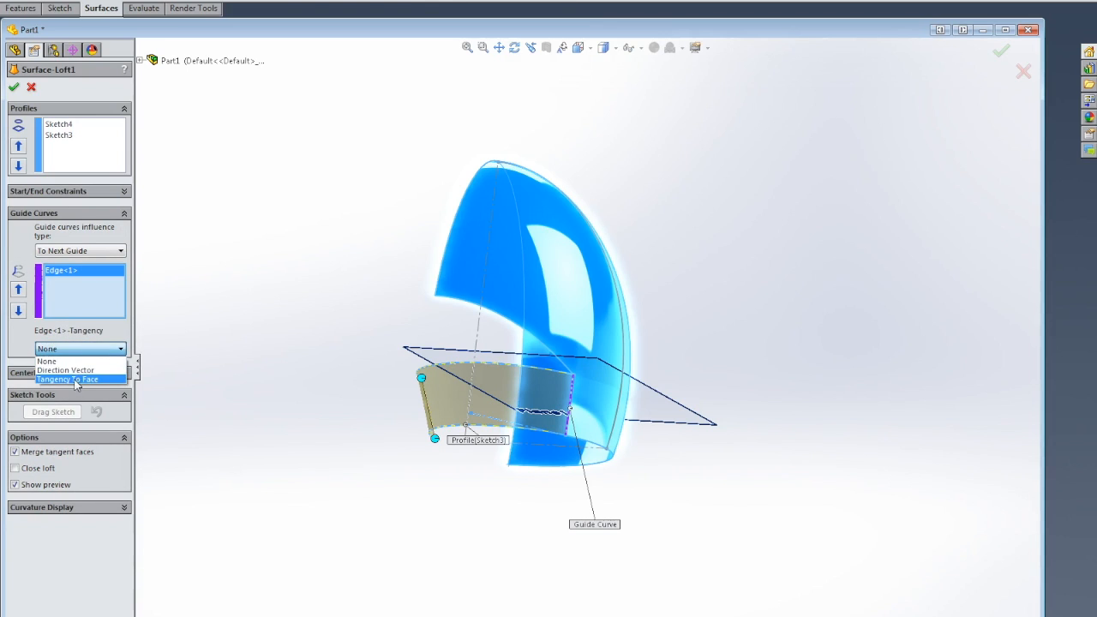
click(75, 381)
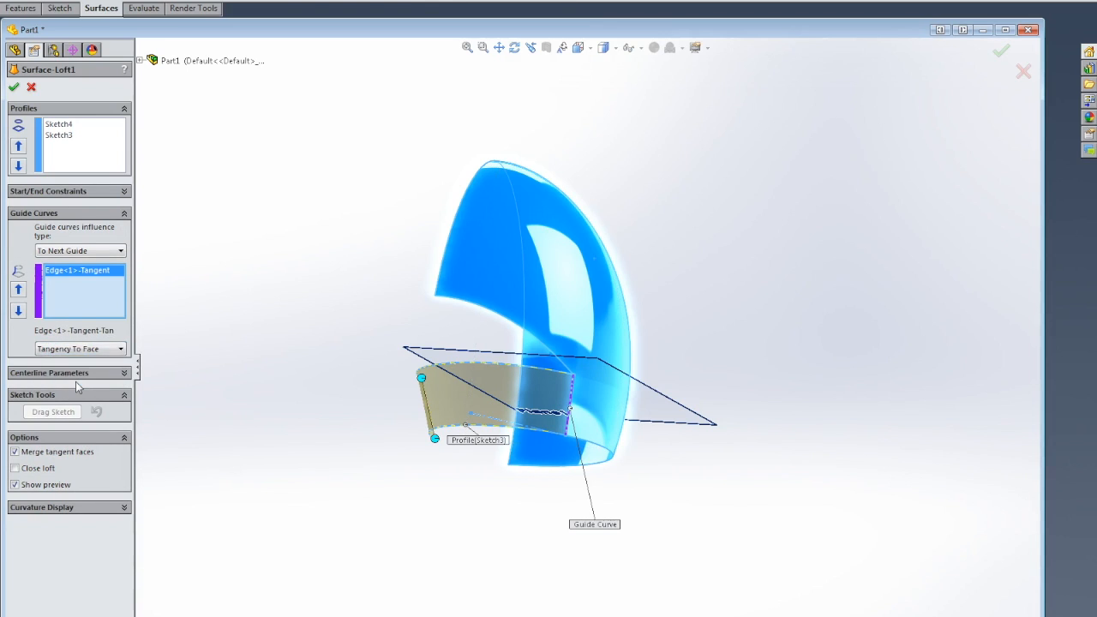
click(14, 88)
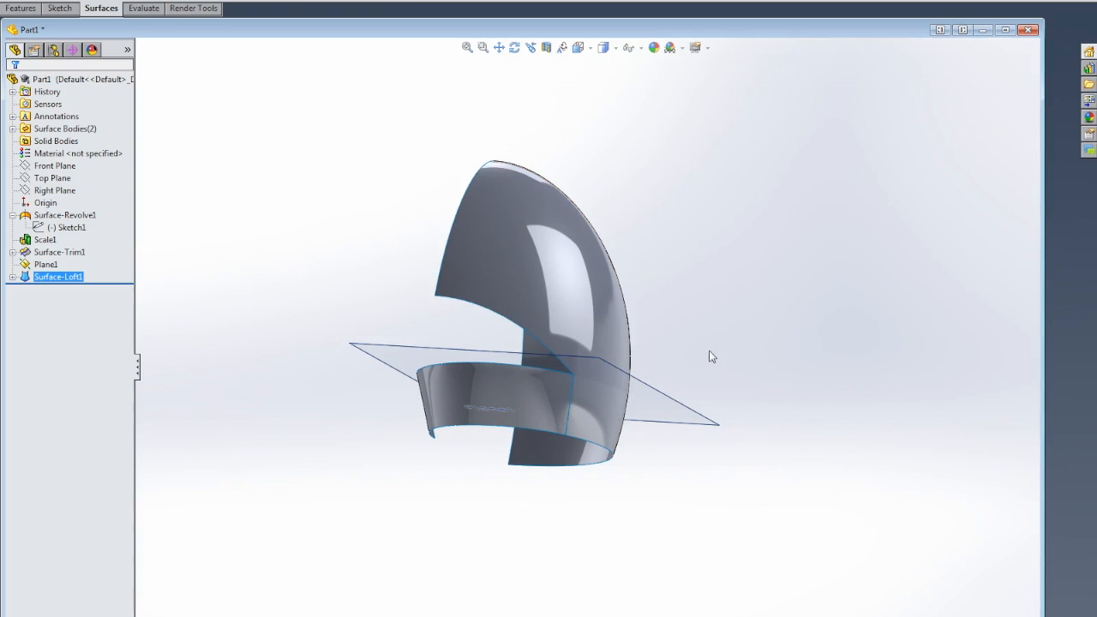
Switch to the Front view and start a new sketch on the Front Plane.
middle_drag(644, 306, 674, 336)
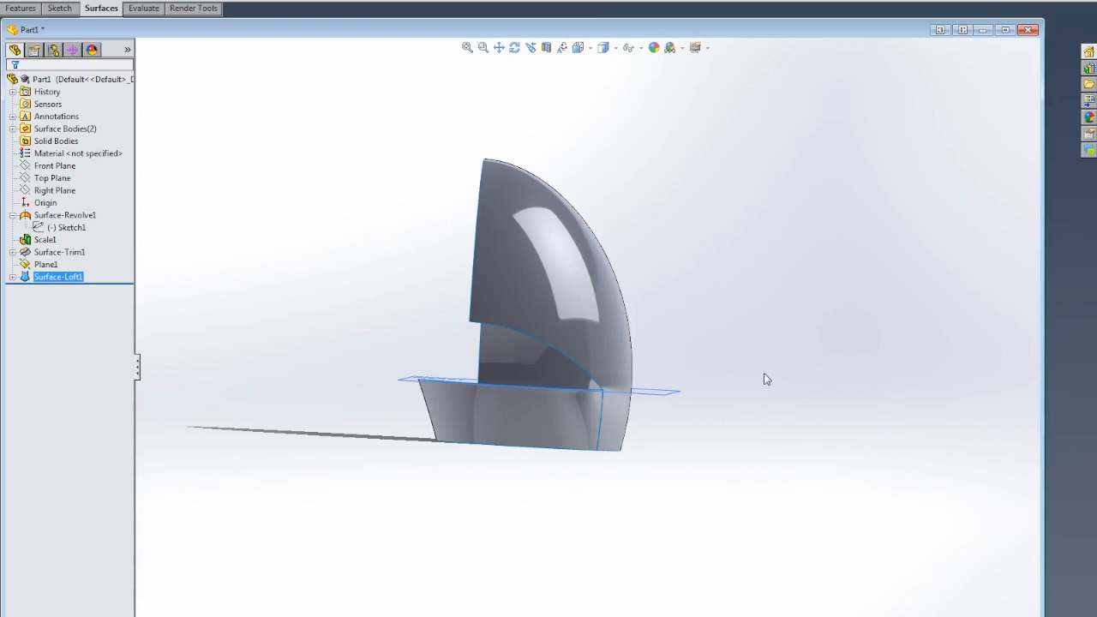
middle_drag(681, 446, 470, 337)
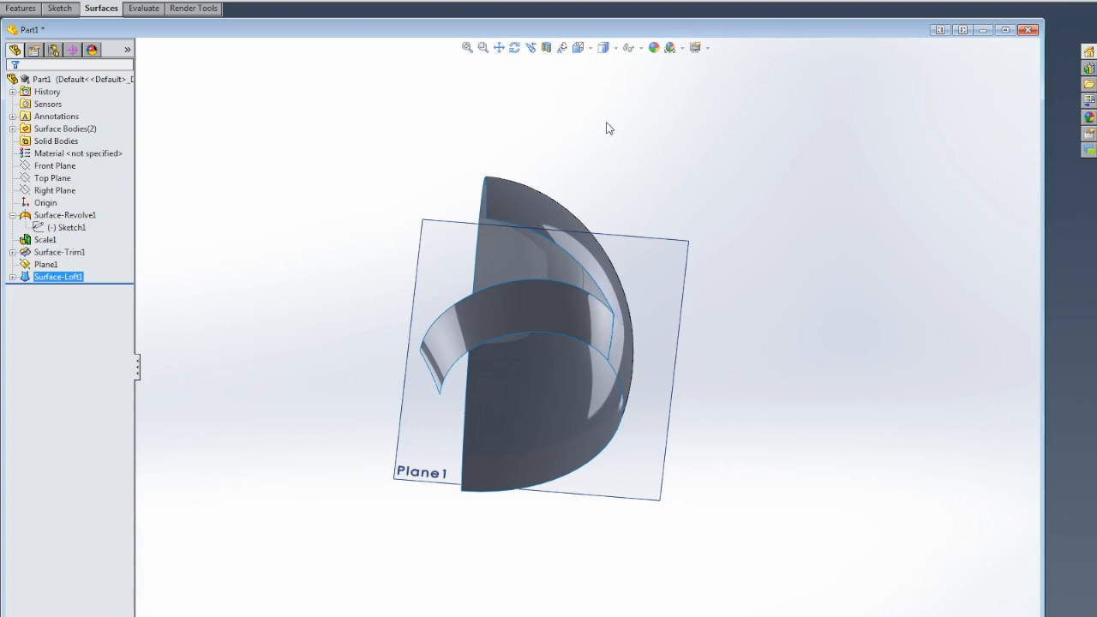
click(591, 49)
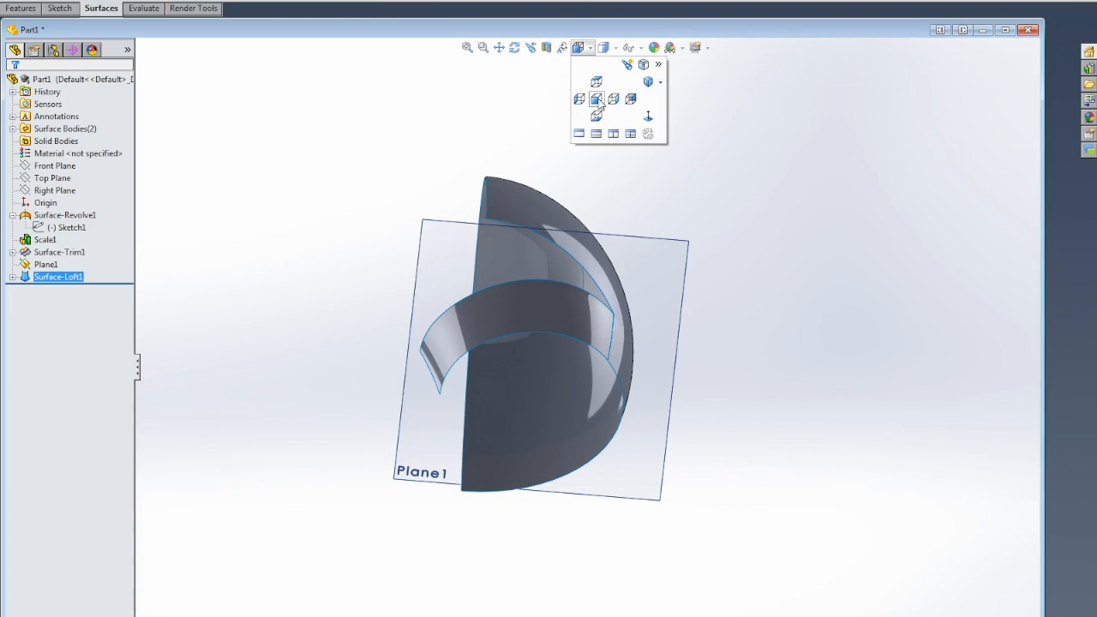
click(598, 103)
scroll(558, 340, up, 3)
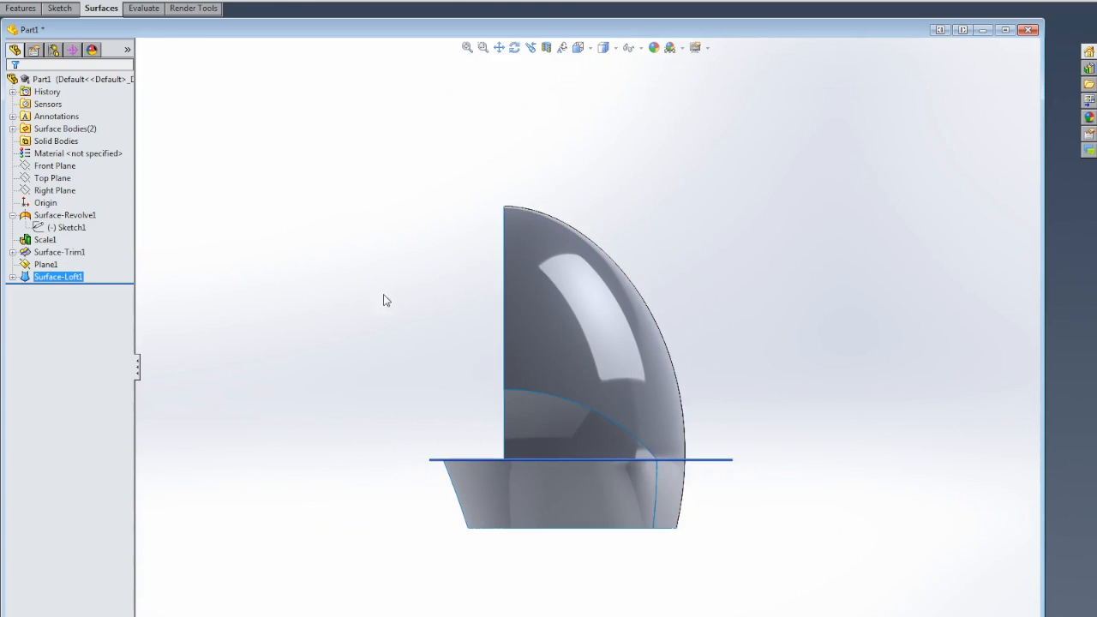
click(55, 166)
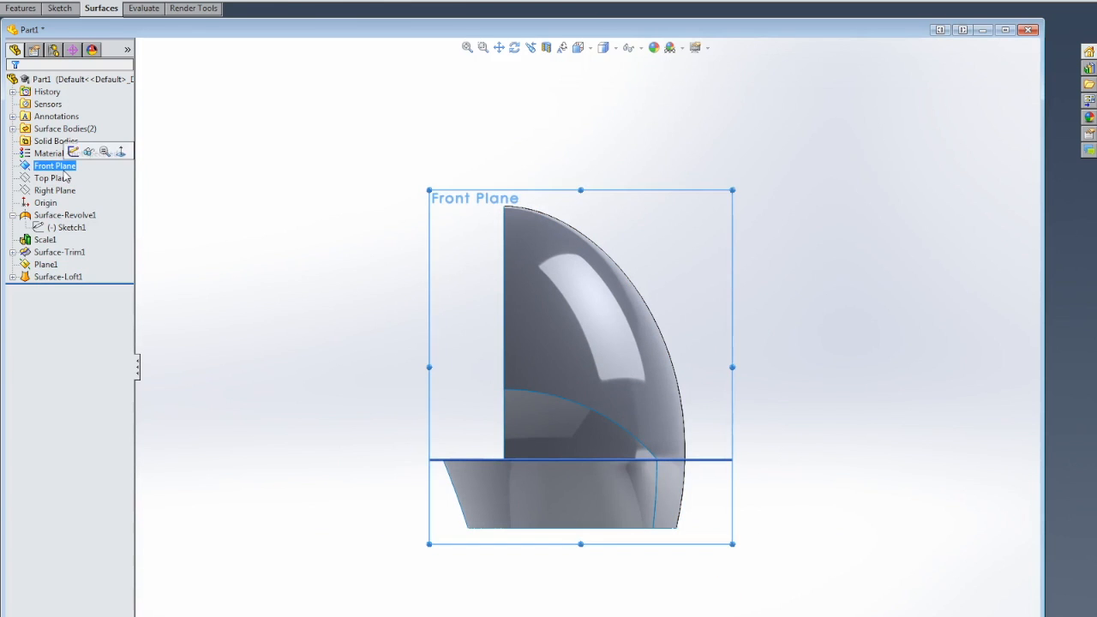
scroll(558, 327, down, 3)
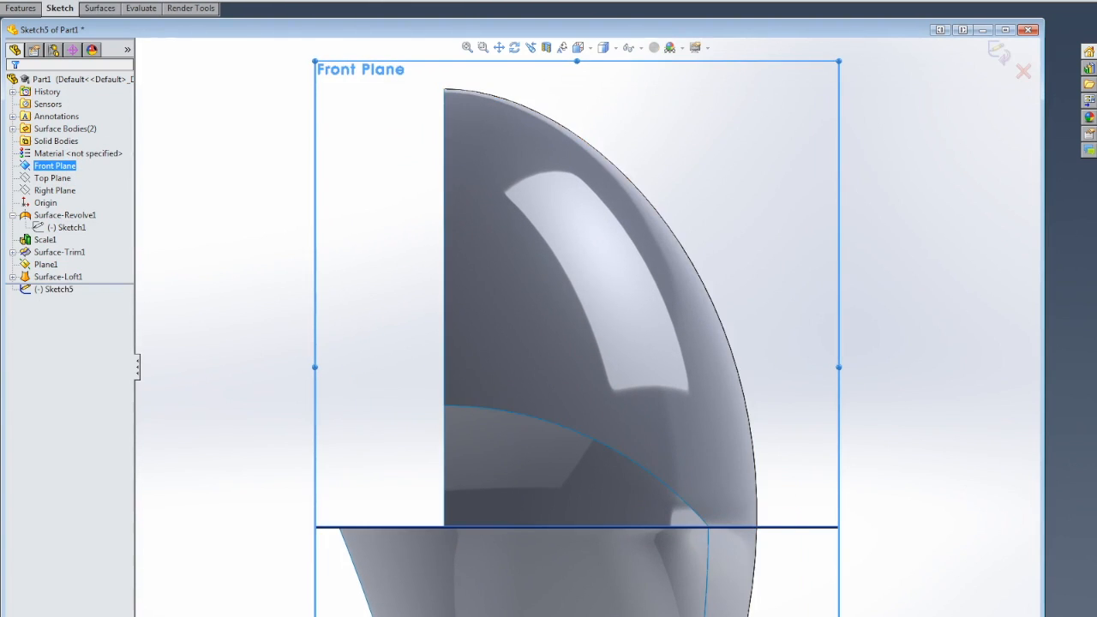
scroll(547, 463, down, 2)
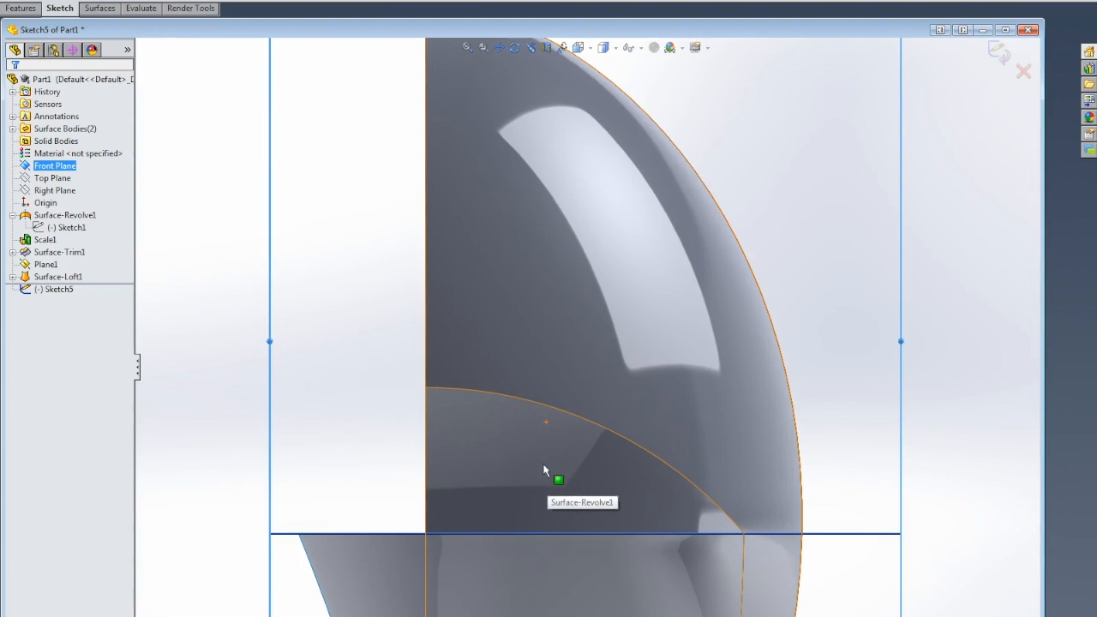
click(497, 48)
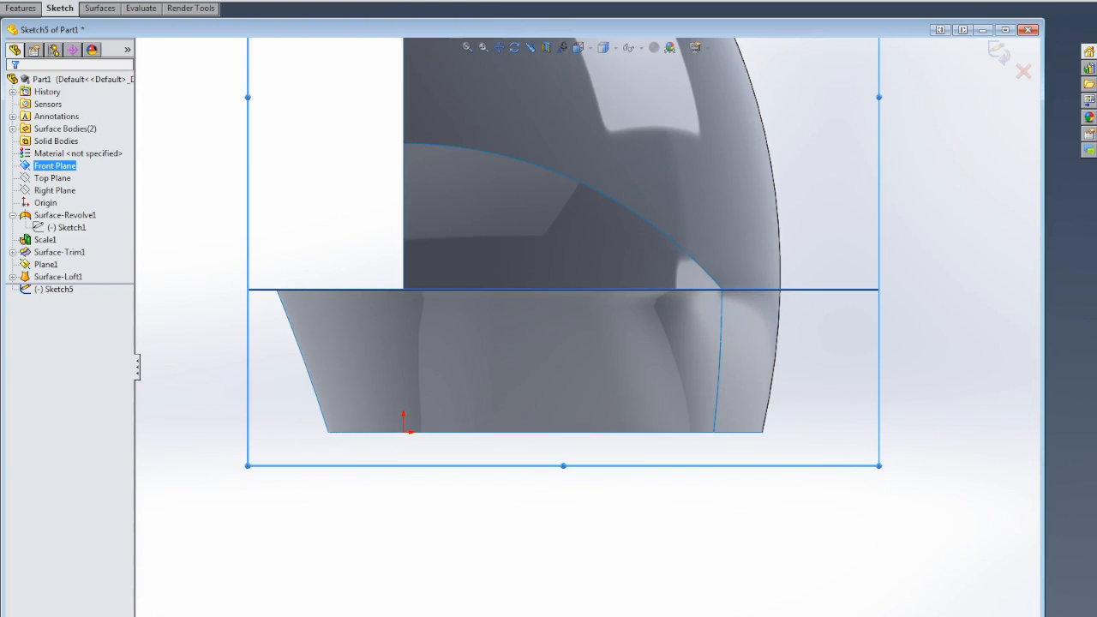
Draw a vertical line about 1.55 long from the origin up along the egg's straight edge.
click(112, 1)
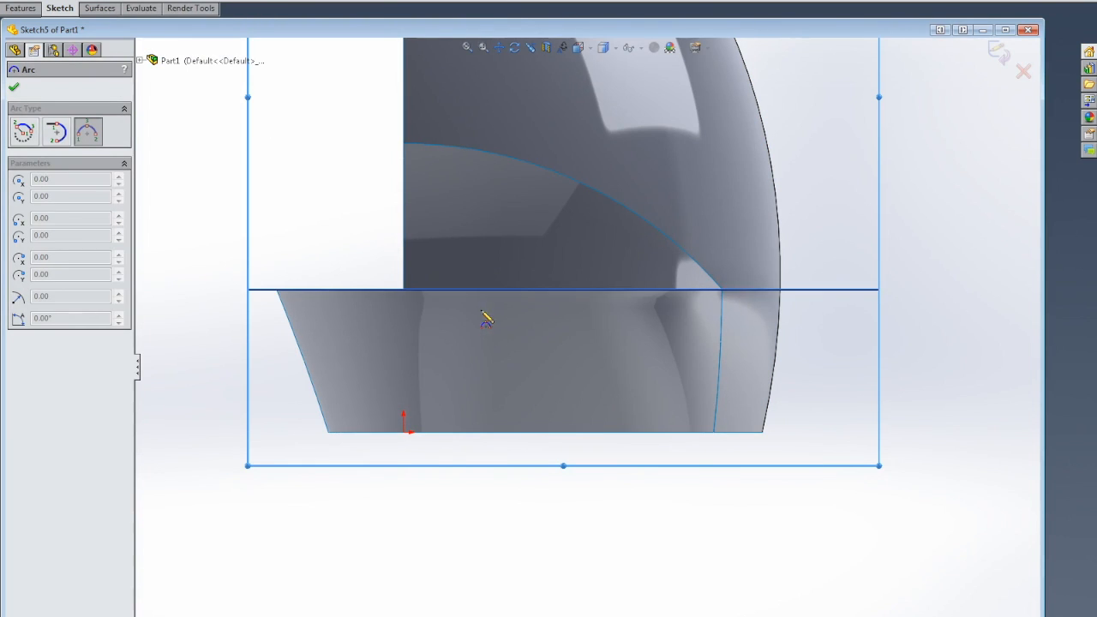
click(13, 86)
key(l)
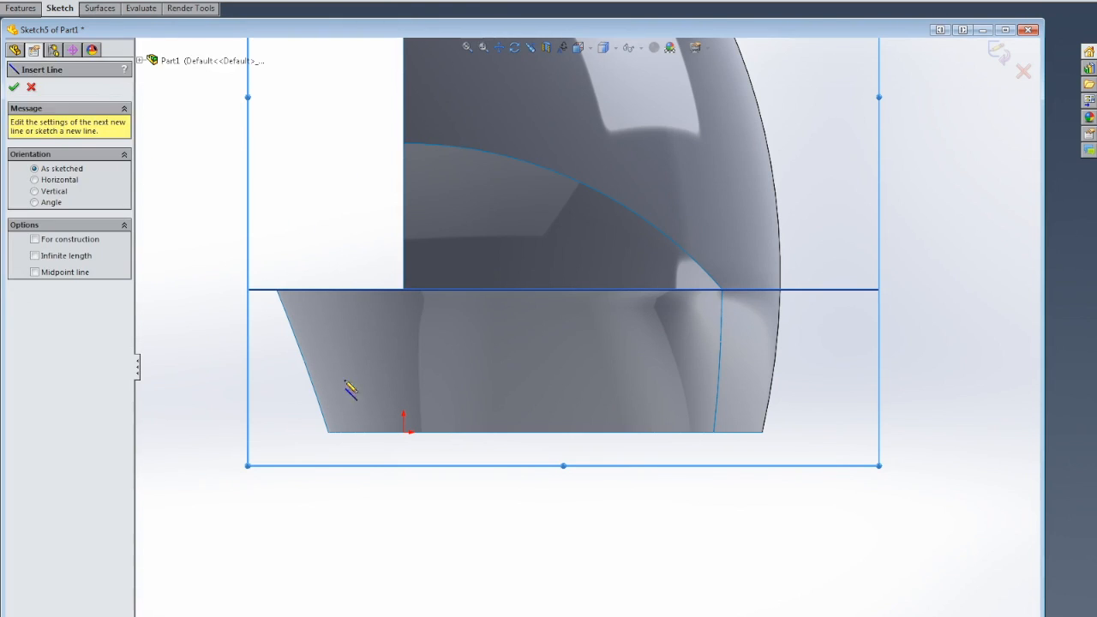
click(404, 432)
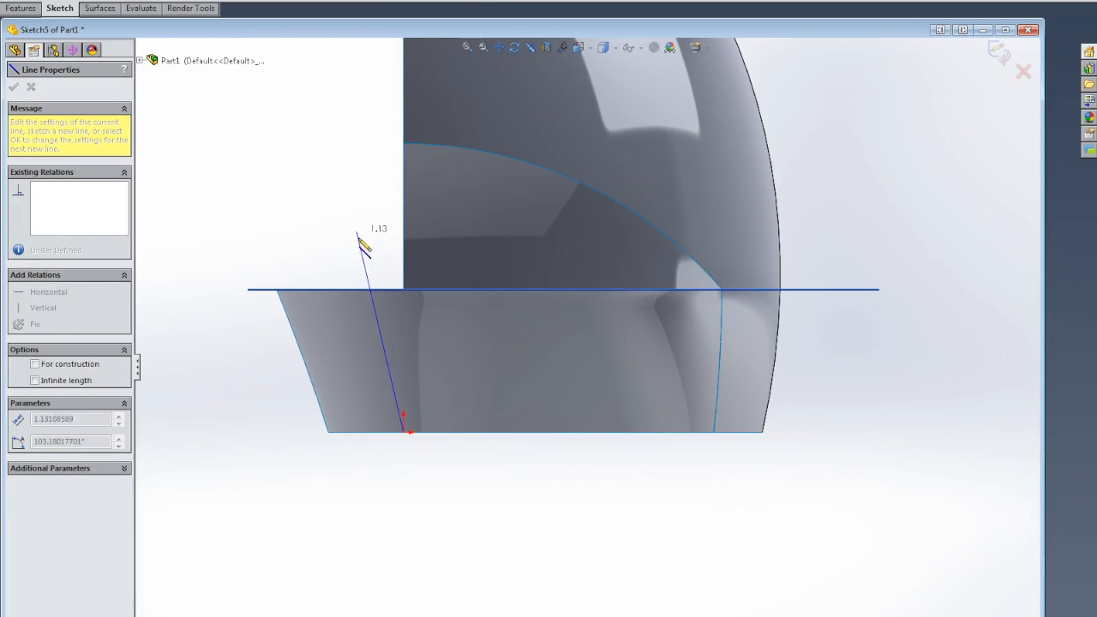
double_click(406, 152)
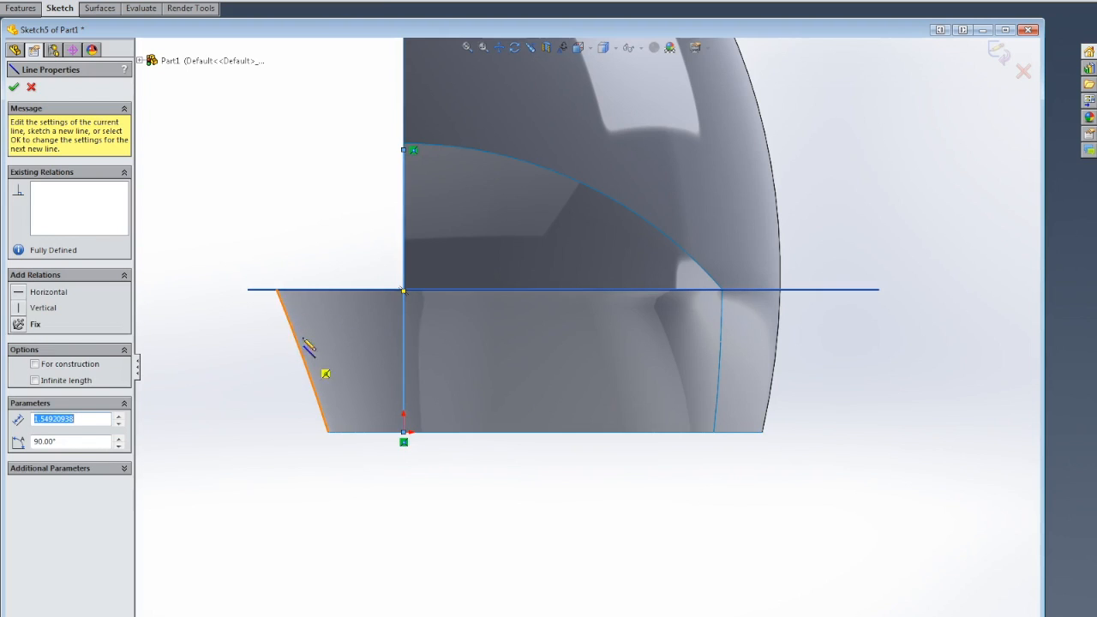
Trim the lofted surface with the vertical line sketch, removing the portion that extends past the egg's straight edge.
click(108, 10)
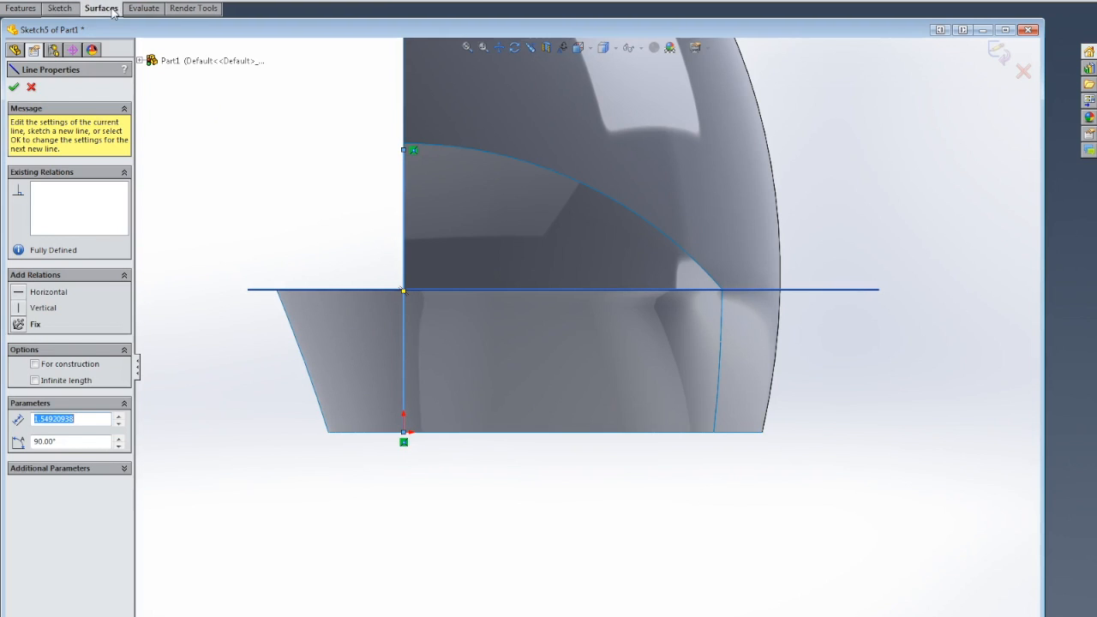
click(514, 1)
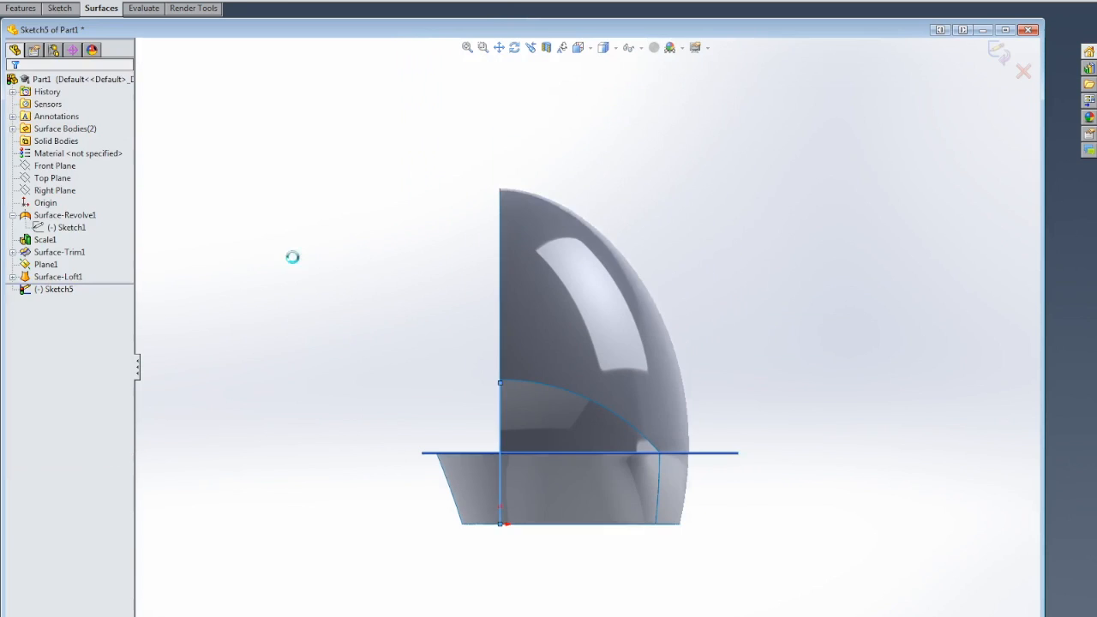
click(486, 497)
middle_drag(348, 463, 377, 502)
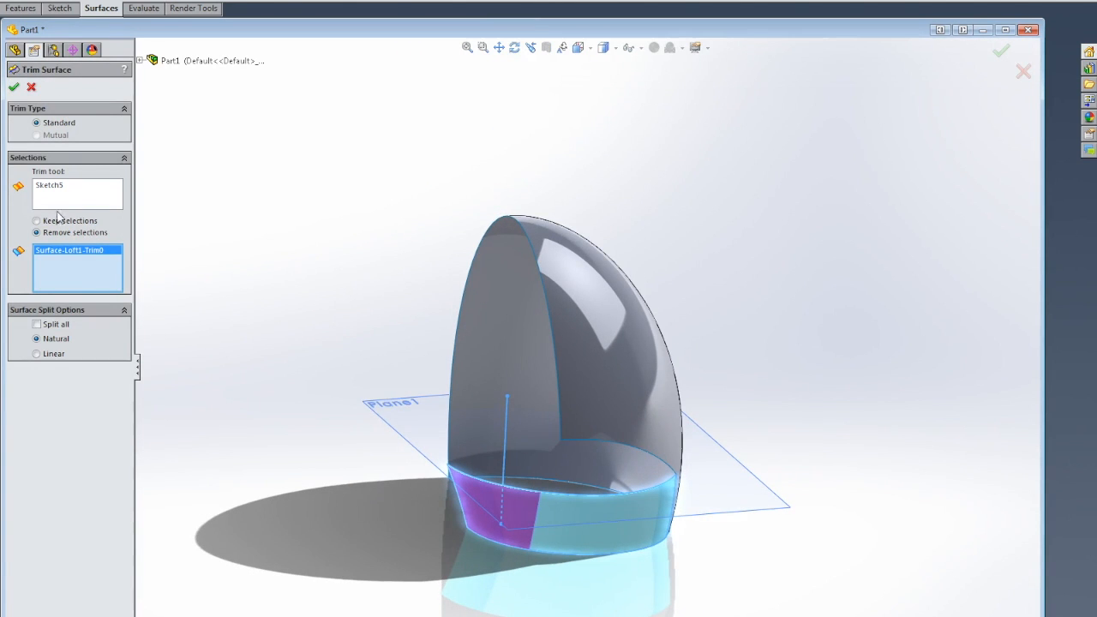
click(14, 86)
middle_drag(715, 417, 695, 388)
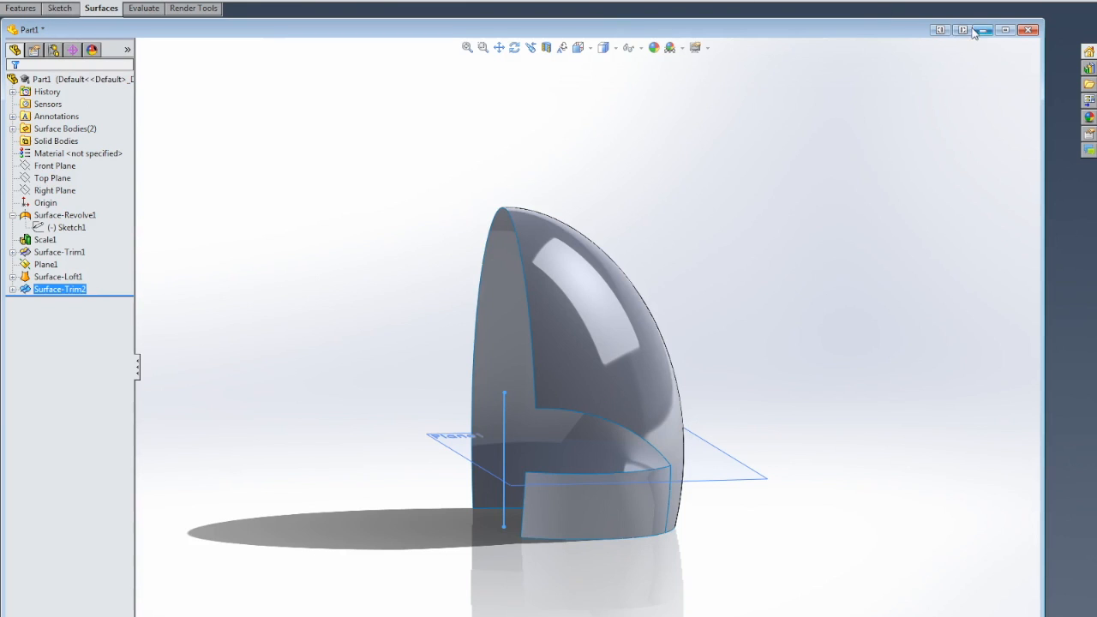
Maximize the part window and start another sketch on the Front Plane.
click(1006, 30)
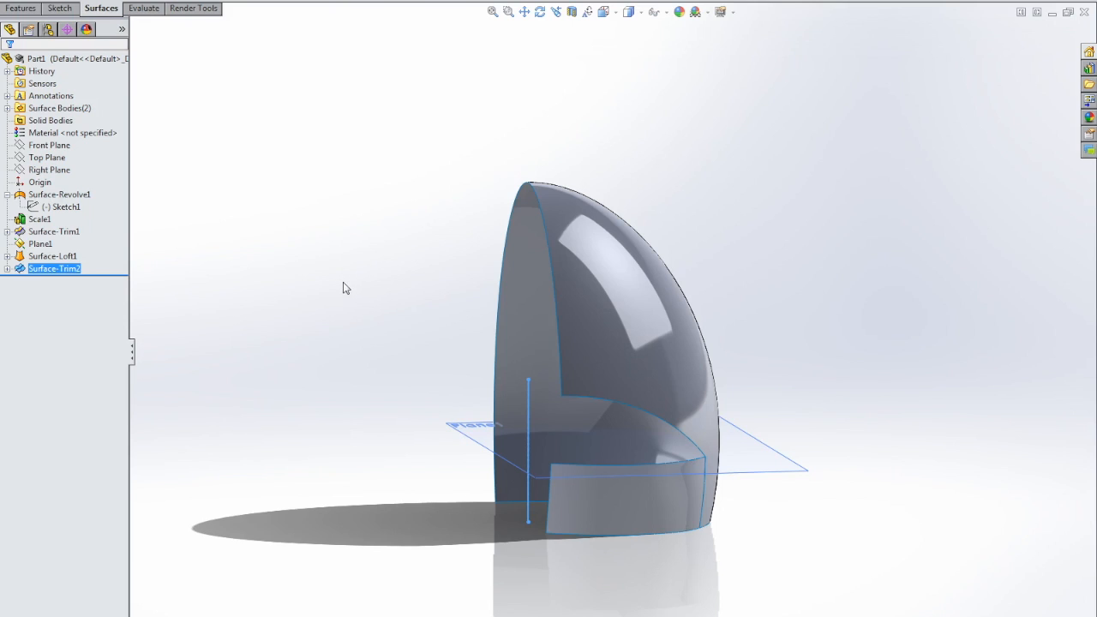
click(54, 146)
click(103, 125)
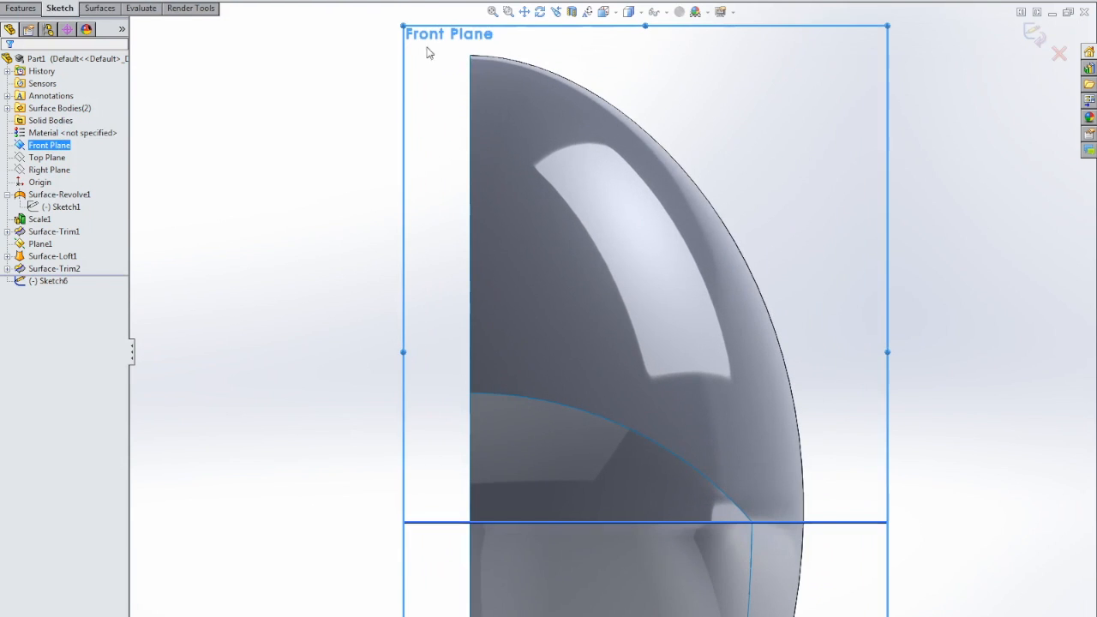
Draw a downward-bulging three-point arc, radius about 3.76, from the leg's upper corner vertex to the vertical line through the origin.
key(a)
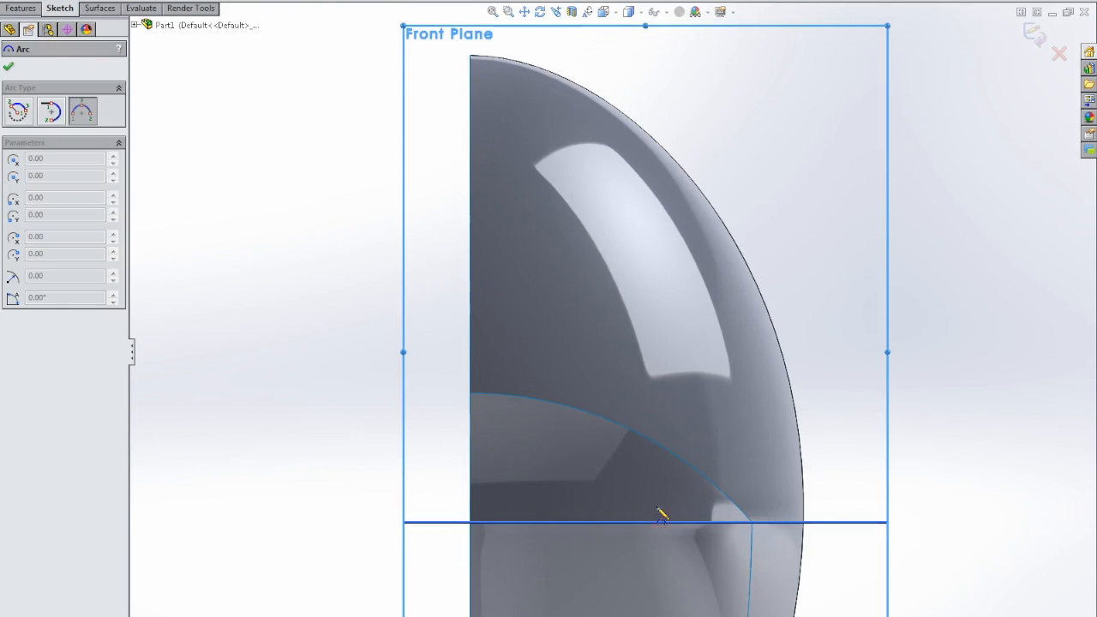
click(752, 523)
click(471, 604)
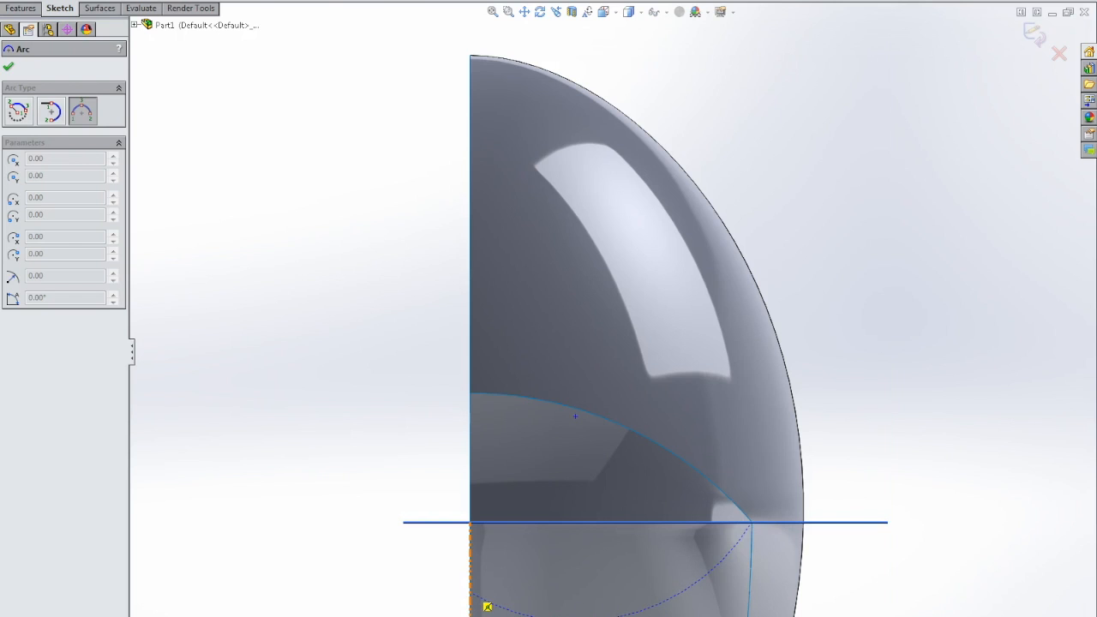
click(598, 576)
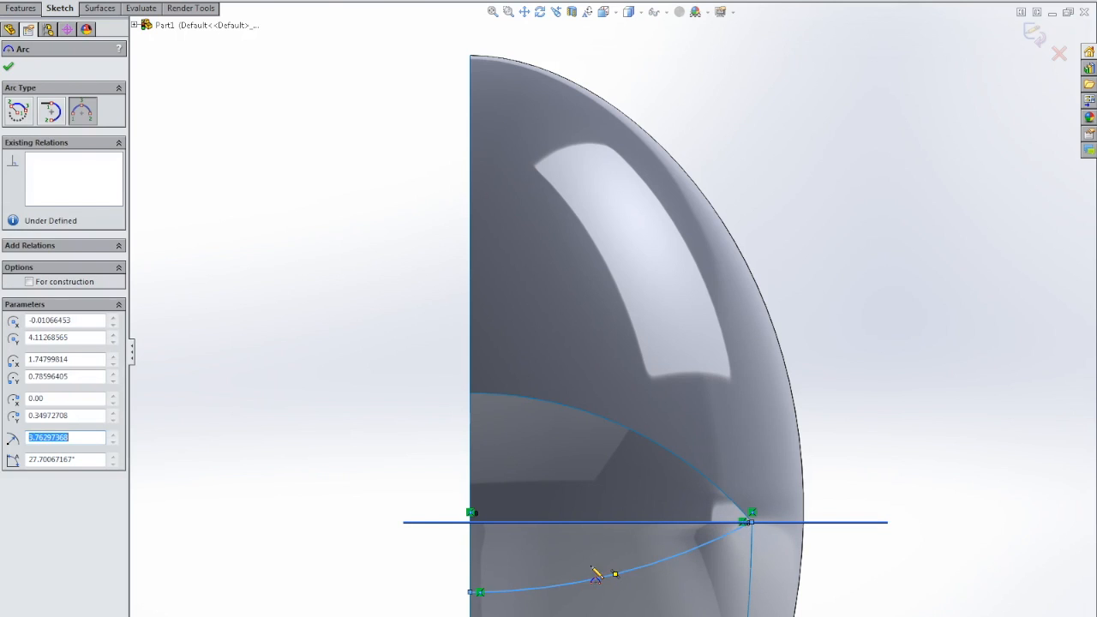
Open the sketch relation commands for the new arc.
scroll(625, 504, up, 1)
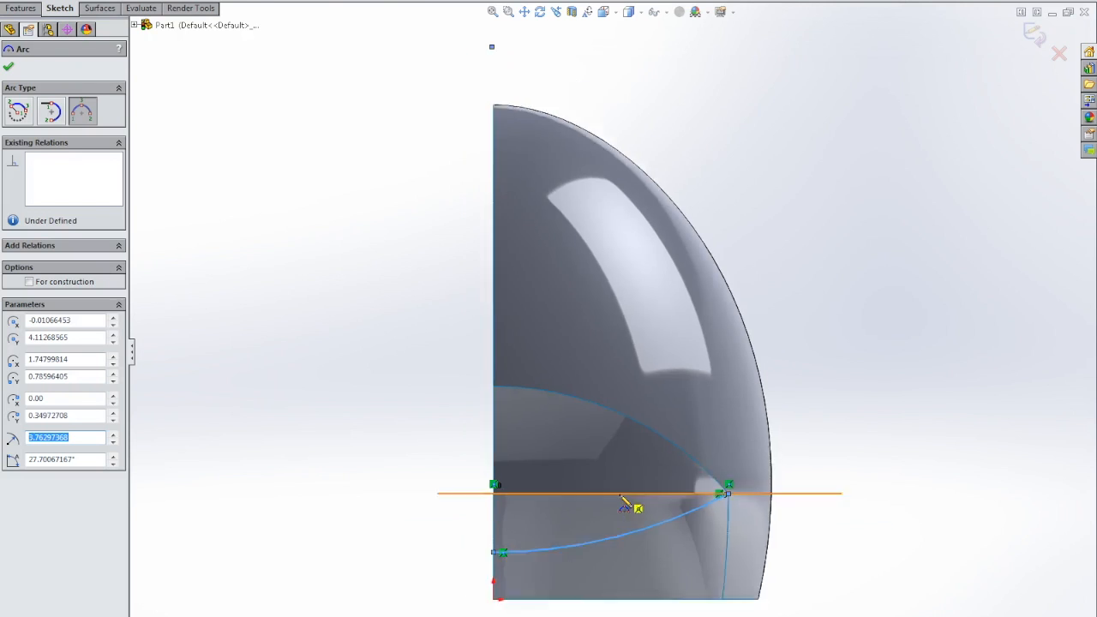
scroll(624, 505, up, 1)
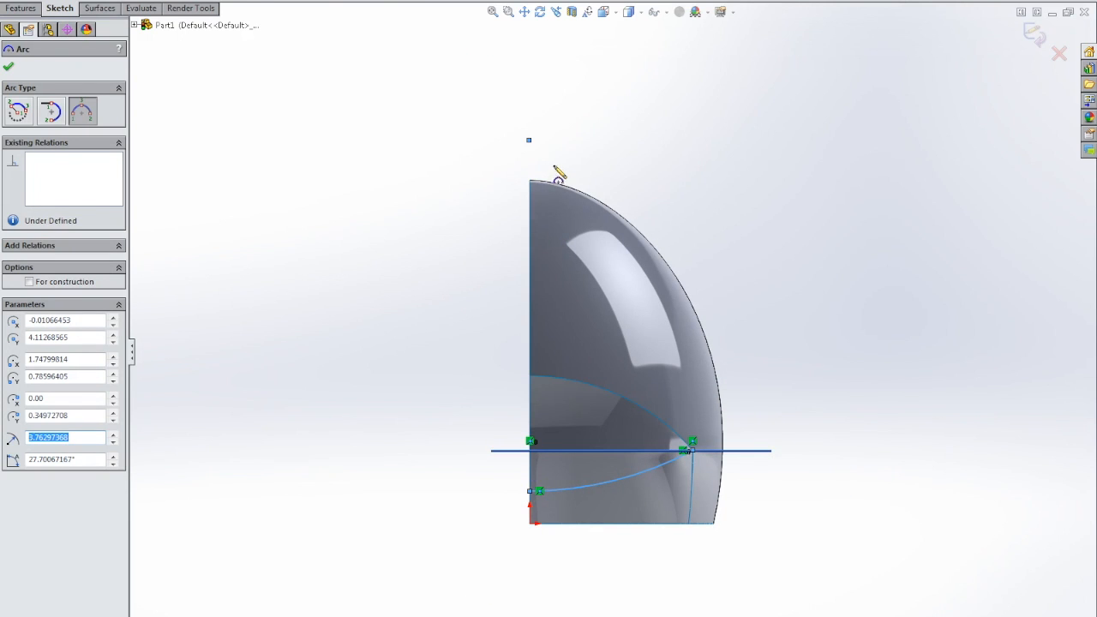
click(429, 3)
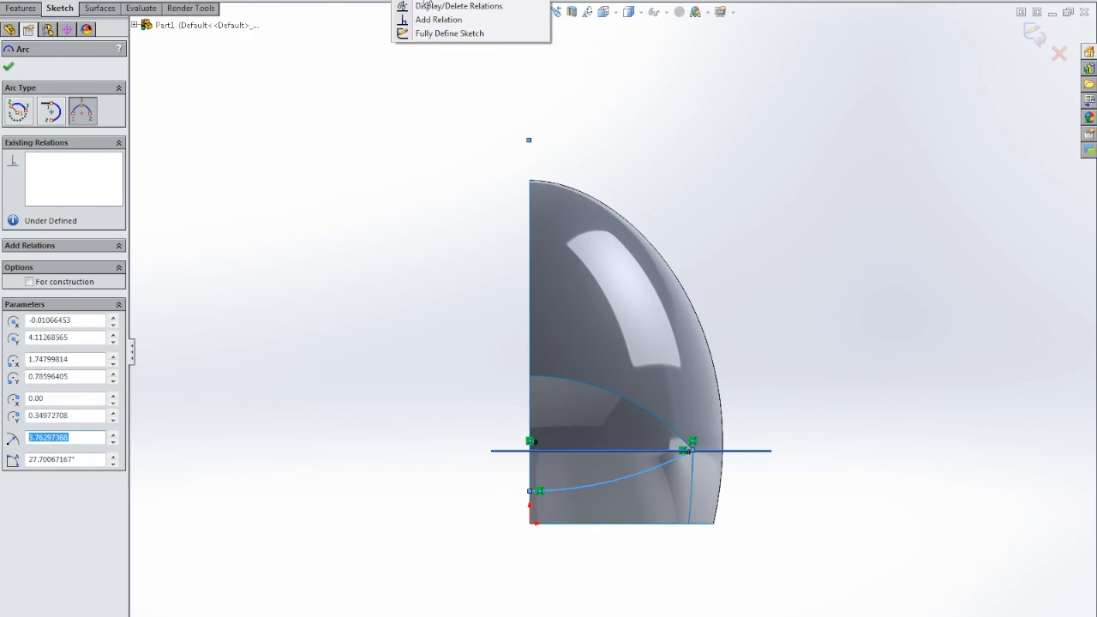
Add a vertical relation between the arc's centre point and its lower endpoint.
click(438, 19)
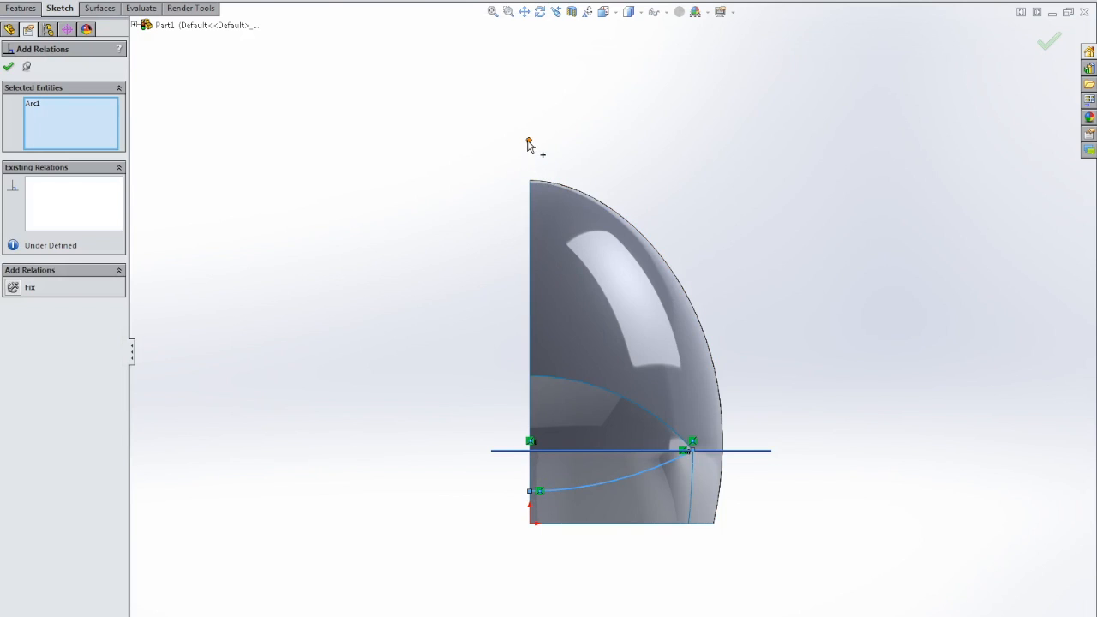
click(606, 484)
click(529, 139)
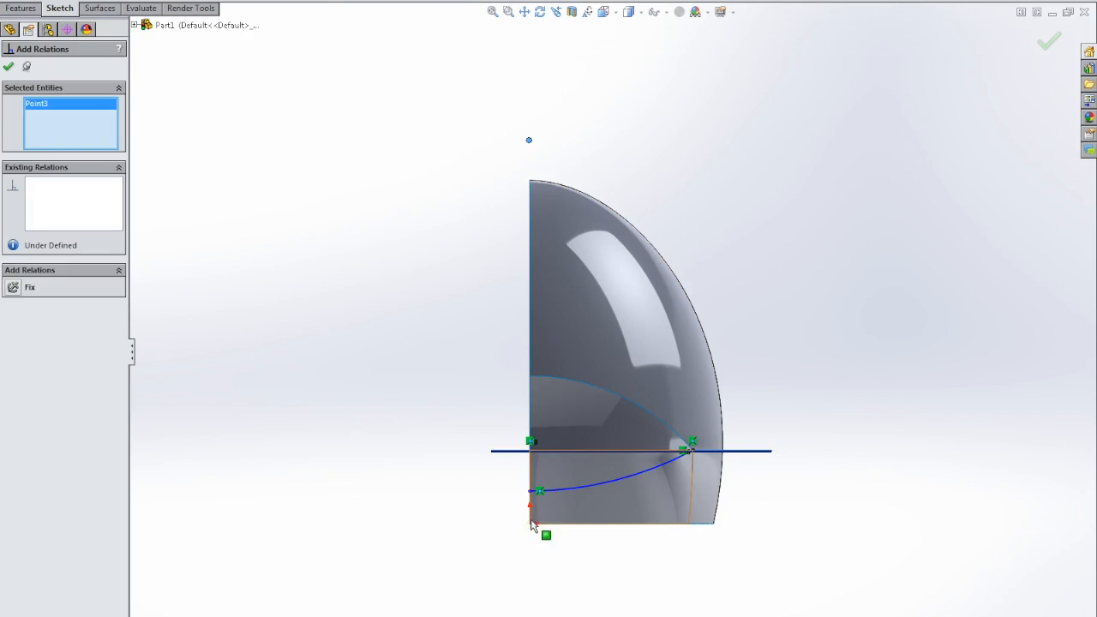
click(529, 491)
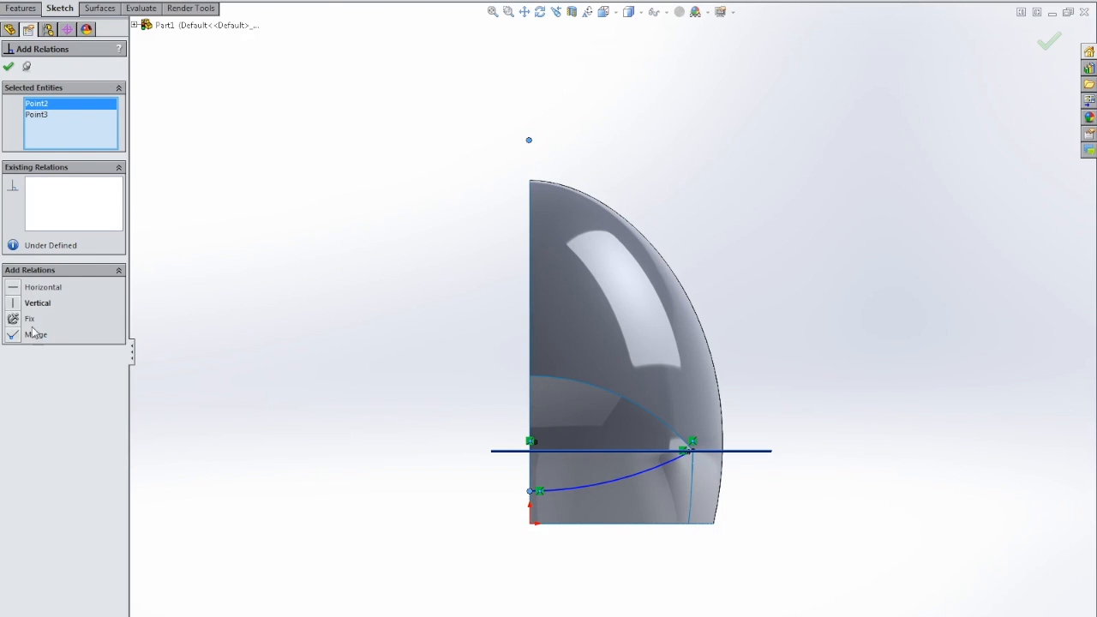
click(12, 305)
key(Escape)
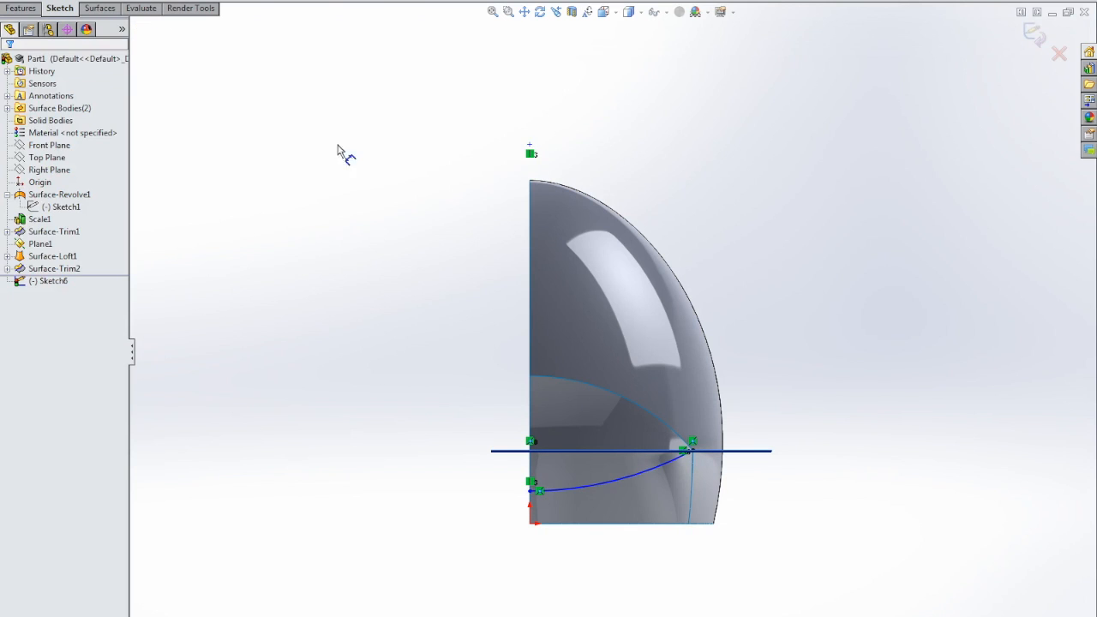
Dimension the arc's radius and set it to 3.5 in.
click(614, 487)
click(686, 583)
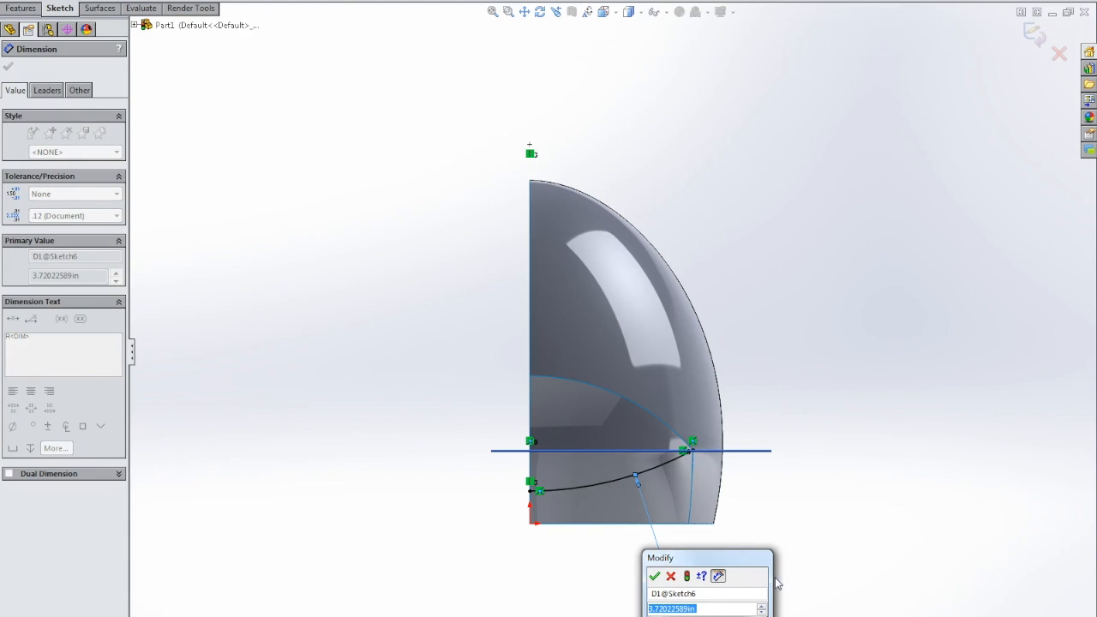
text(3.5)
key(Return)
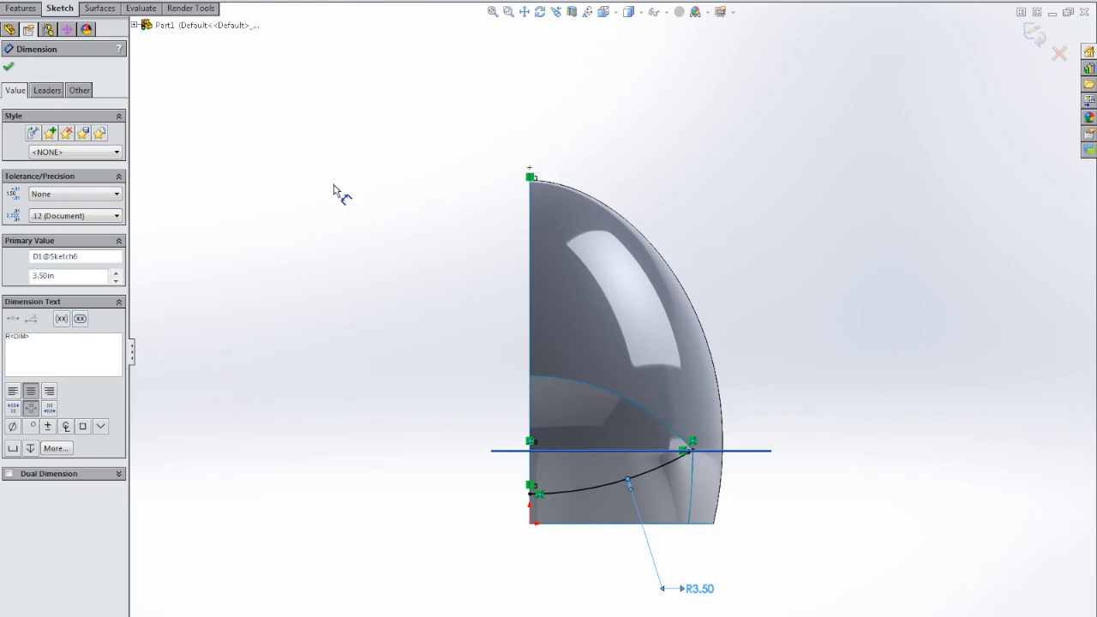
click(10, 67)
Trim the lower front surface with the arc sketch, removing the portion above the arc.
click(98, 9)
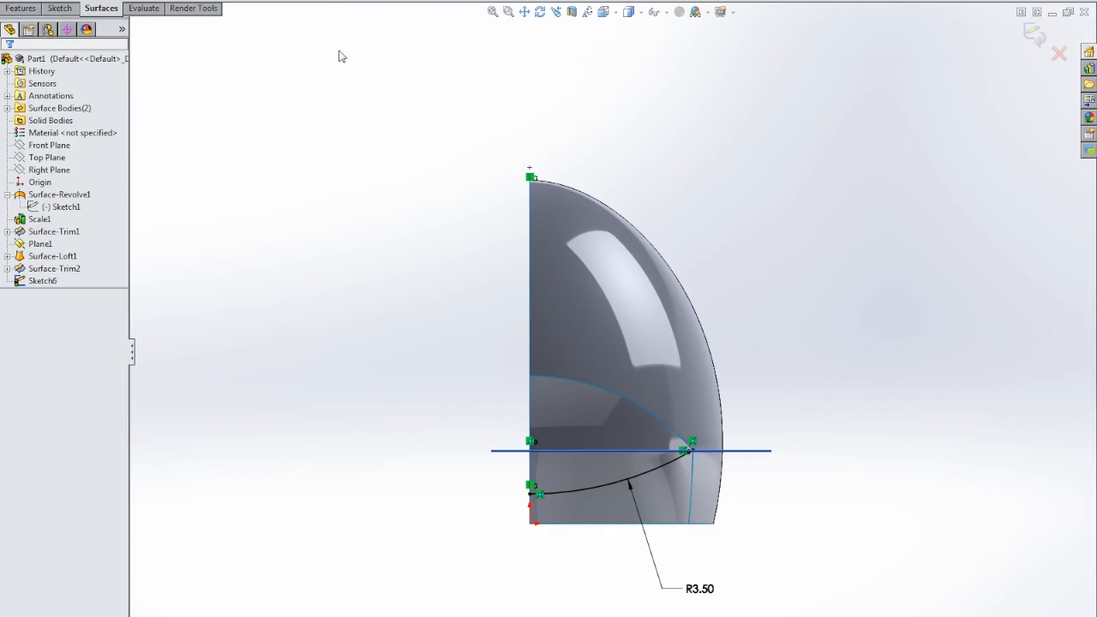
middle_drag(546, 182, 607, 215)
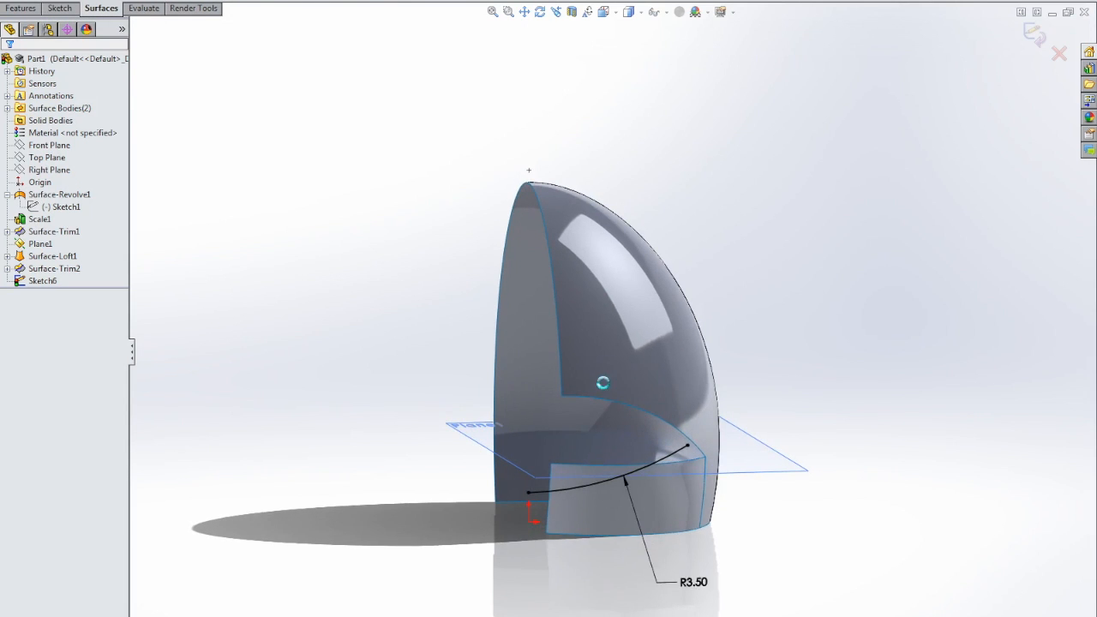
click(575, 479)
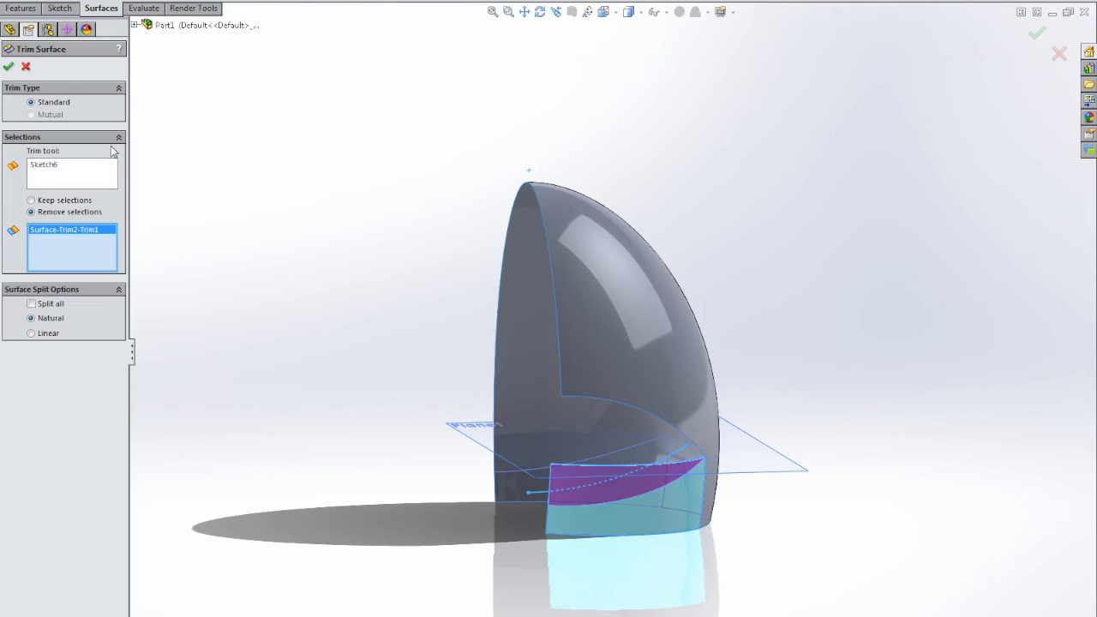
click(10, 67)
Start a sketch on the Right Plane and view it from the left side.
mouse_move(754, 429)
middle_down()
mouse_move(782, 402)
mouse_move(772, 372)
mouse_move(870, 387)
mouse_move(717, 404)
mouse_move(643, 405)
mouse_move(633, 393)
mouse_move(667, 414)
mouse_move(880, 436)
mouse_move(762, 419)
mouse_move(786, 421)
mouse_move(763, 426)
mouse_move(766, 434)
mouse_move(766, 420)
mouse_move(783, 418)
mouse_move(801, 429)
mouse_move(612, 437)
mouse_move(744, 443)
middle_up()
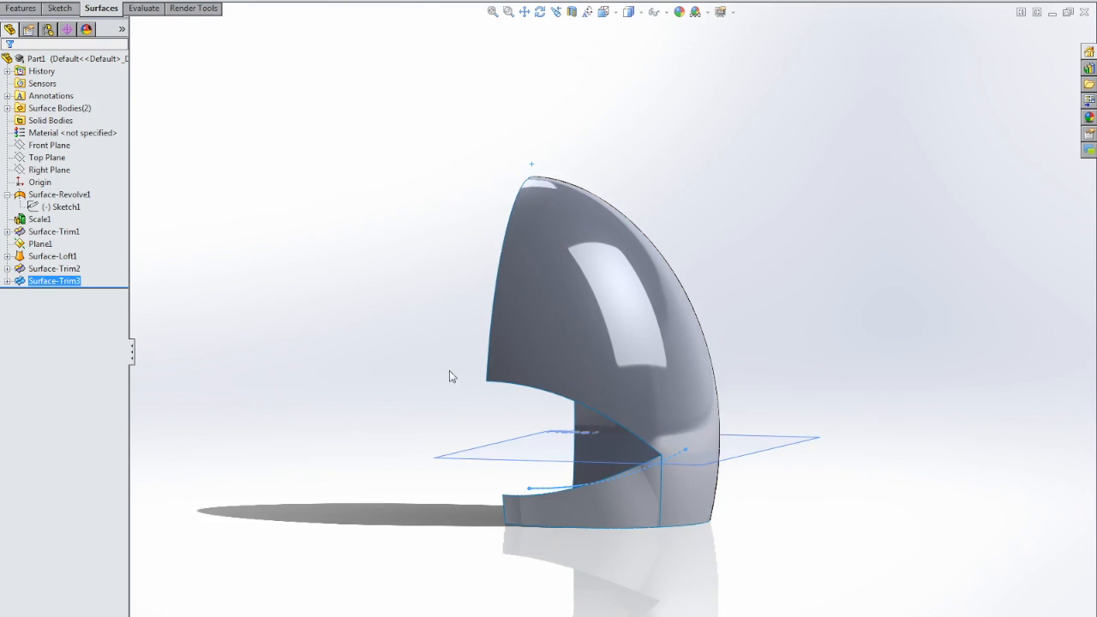
scroll(523, 426, up, 1)
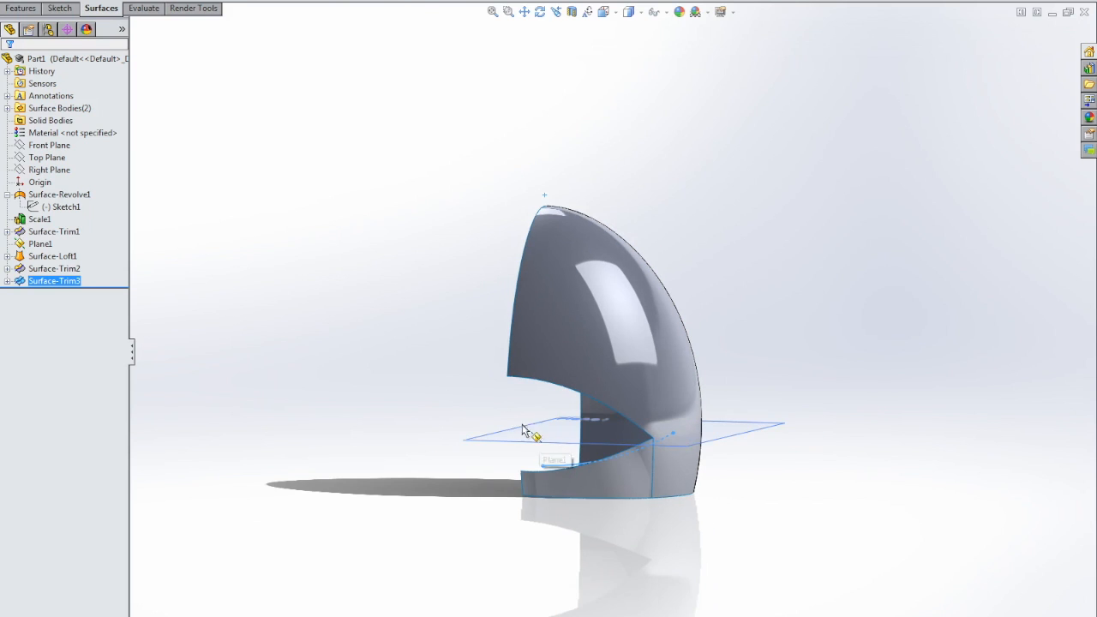
middle_drag(477, 433, 562, 426)
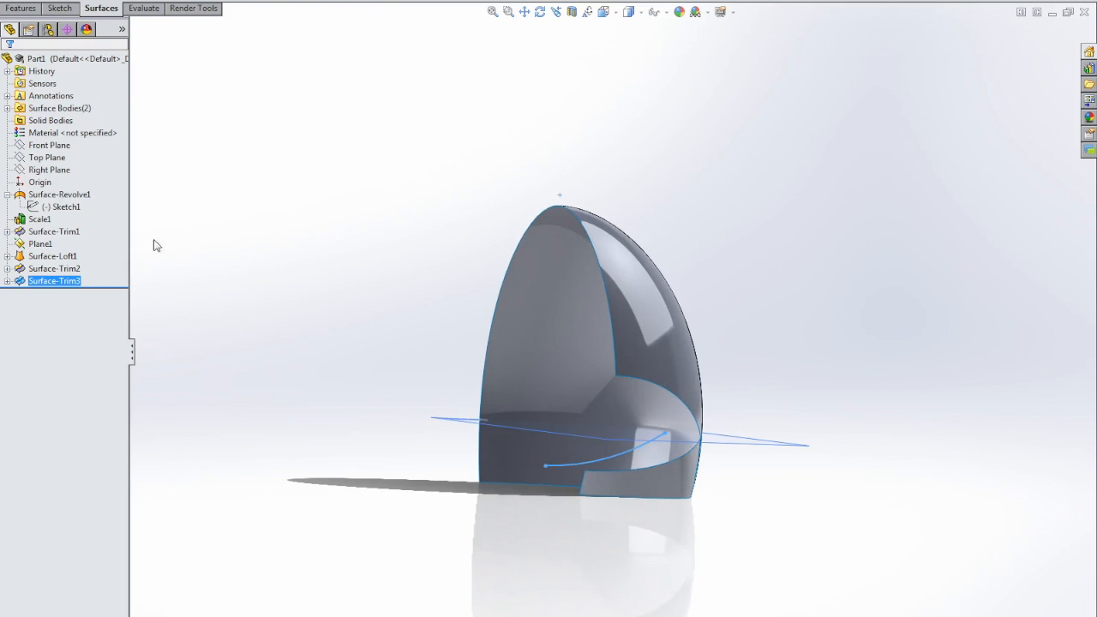
click(65, 170)
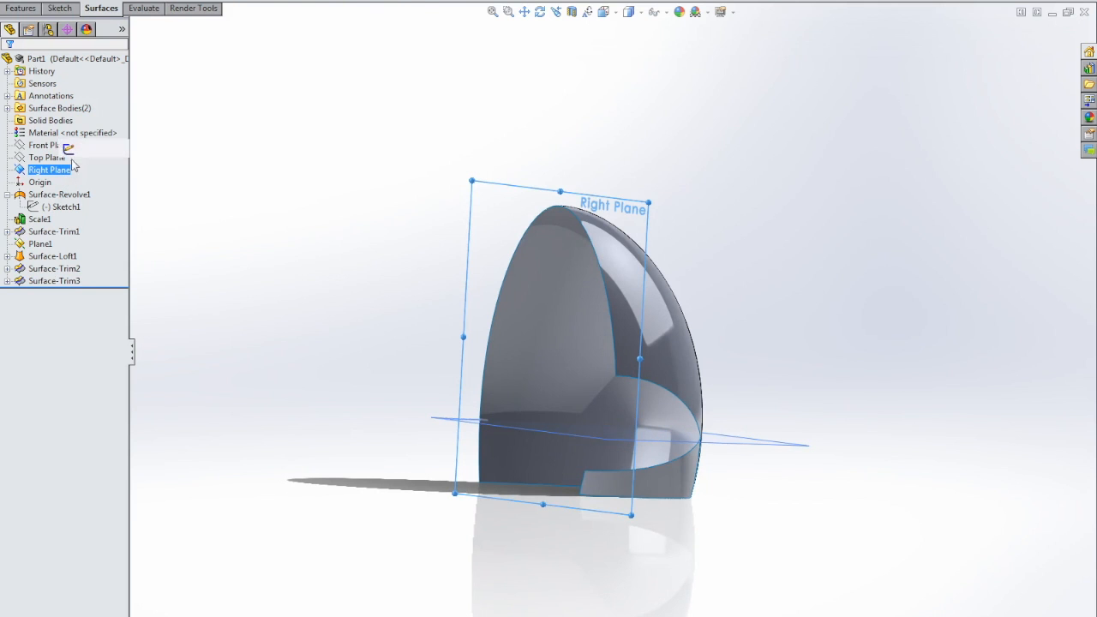
click(72, 148)
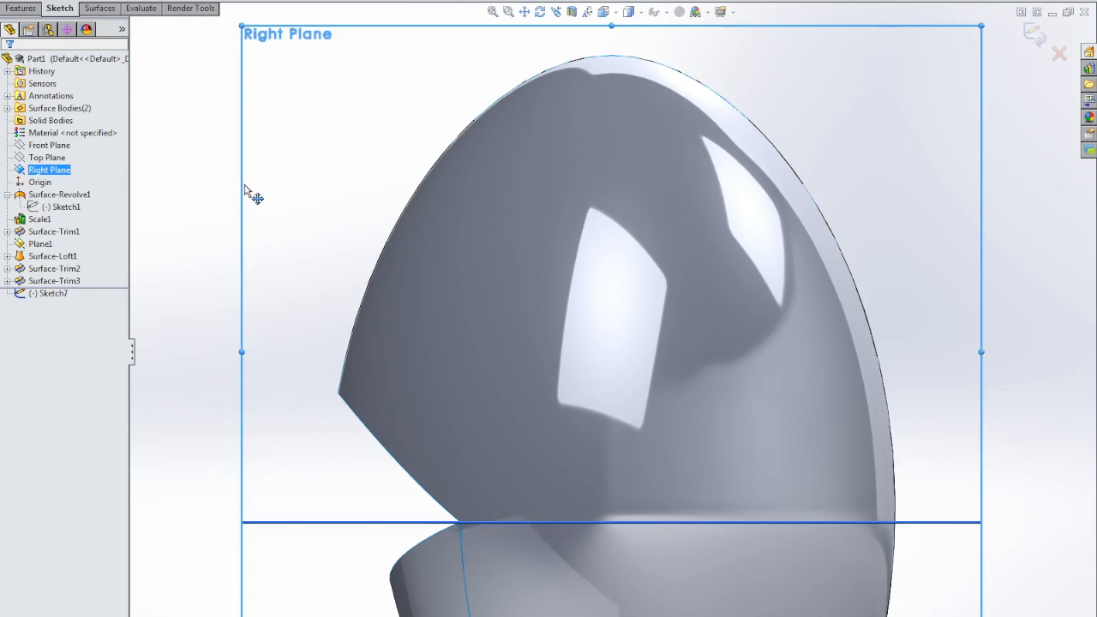
click(603, 11)
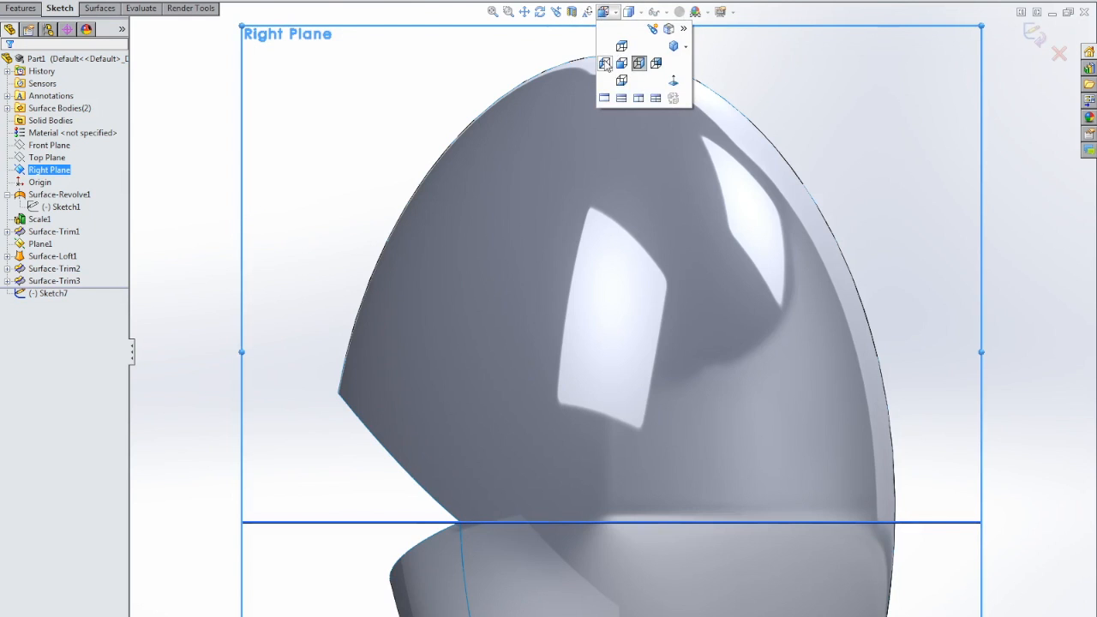
click(605, 64)
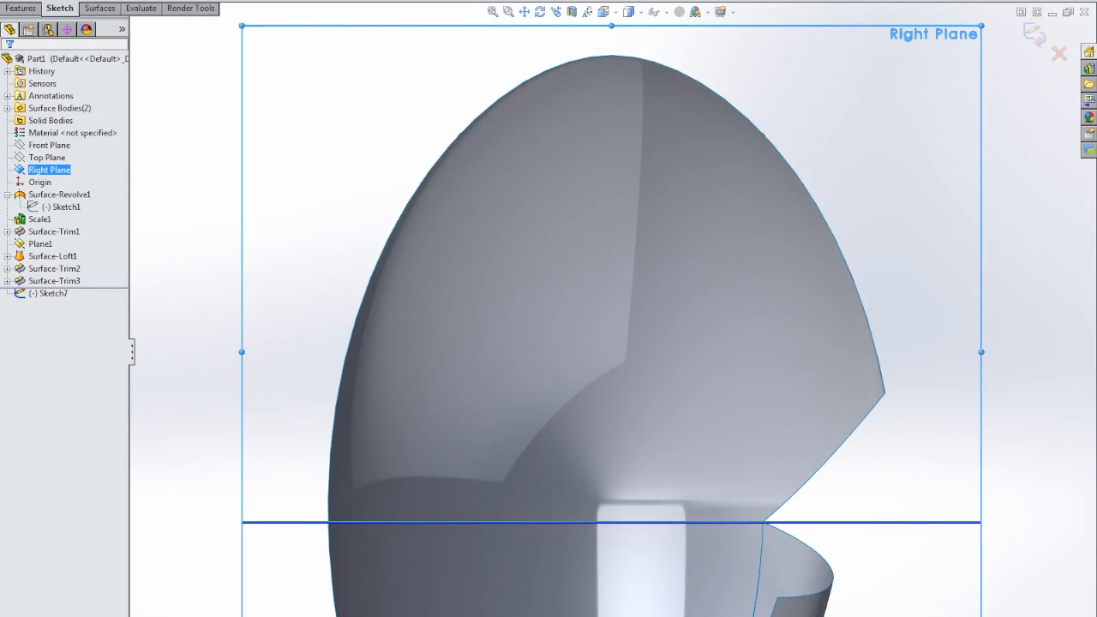
Draw a two-point spline from the opening's upper front corner to the lower band's top corner, bowing its upper end outward at about -103°.
click(135, 1)
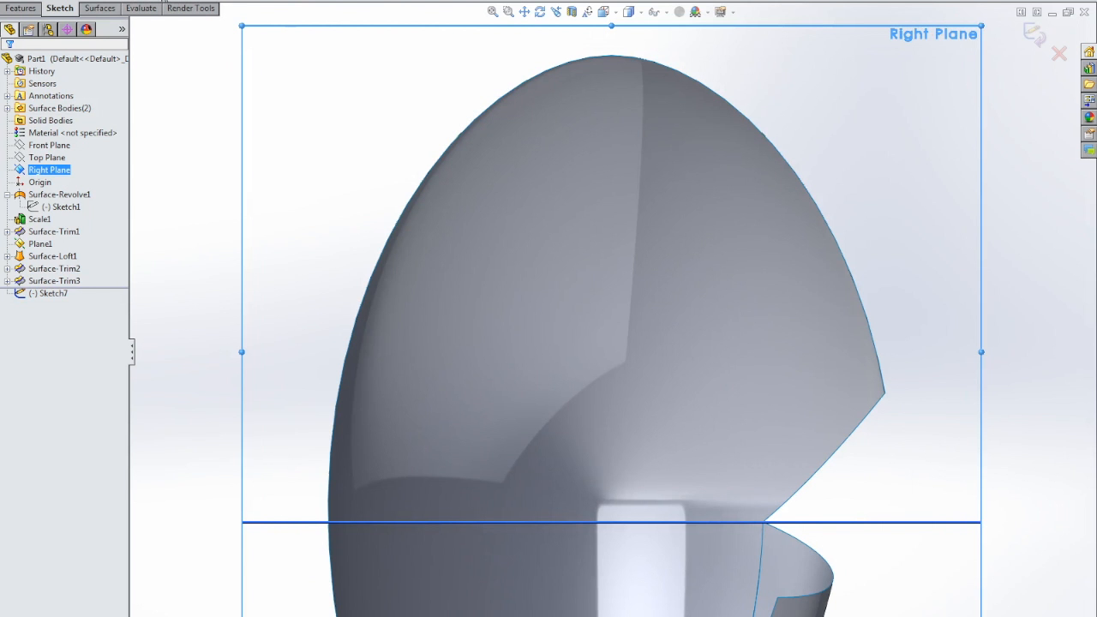
click(884, 394)
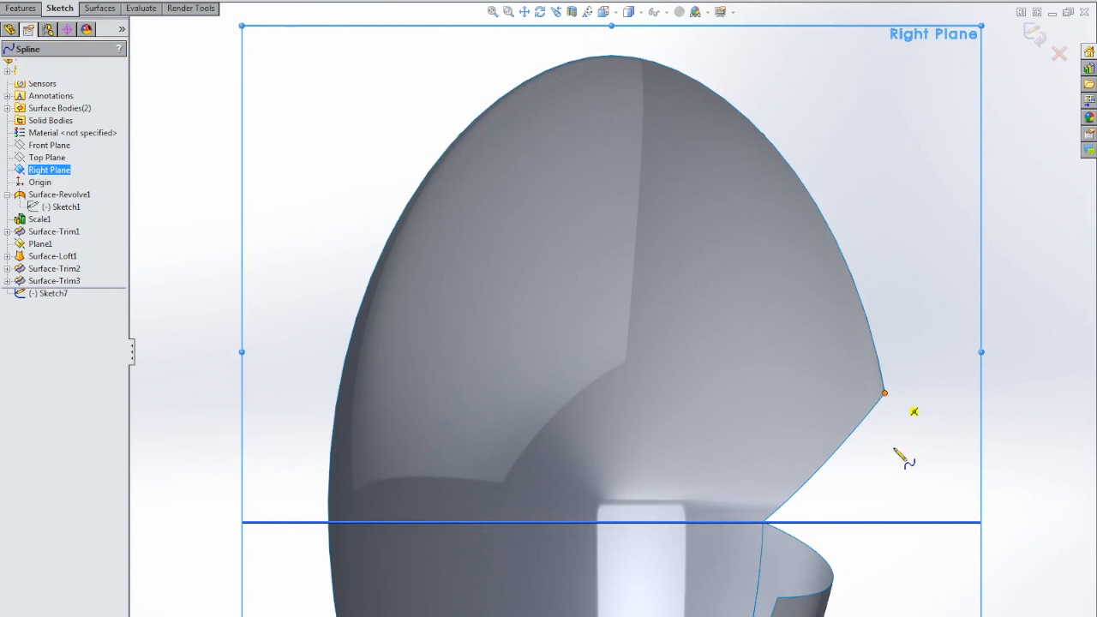
click(777, 598)
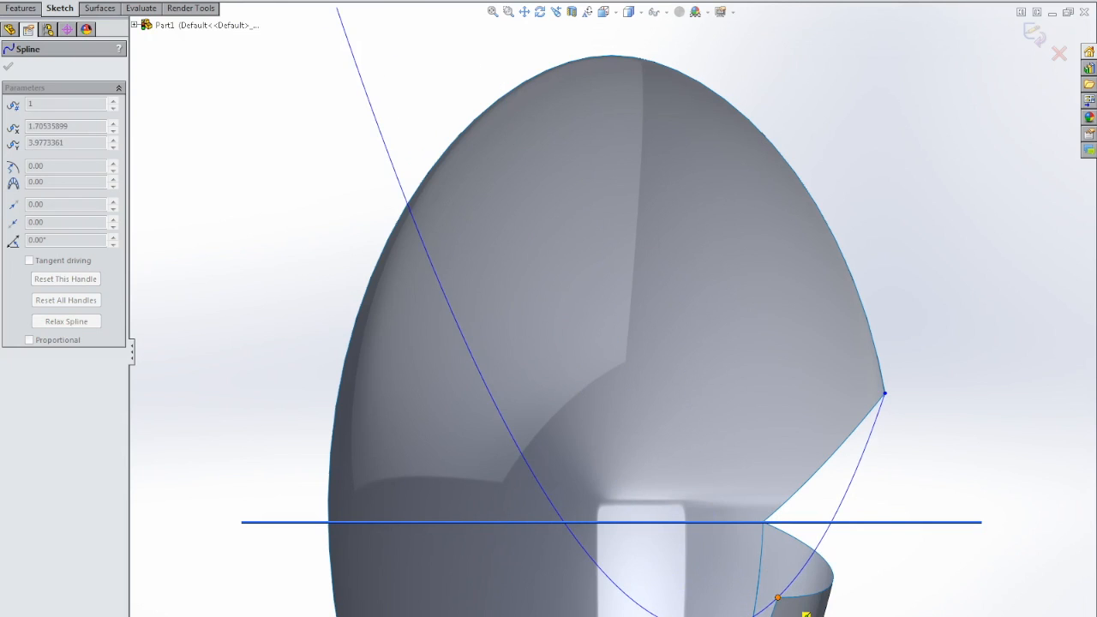
key(Escape)
click(846, 487)
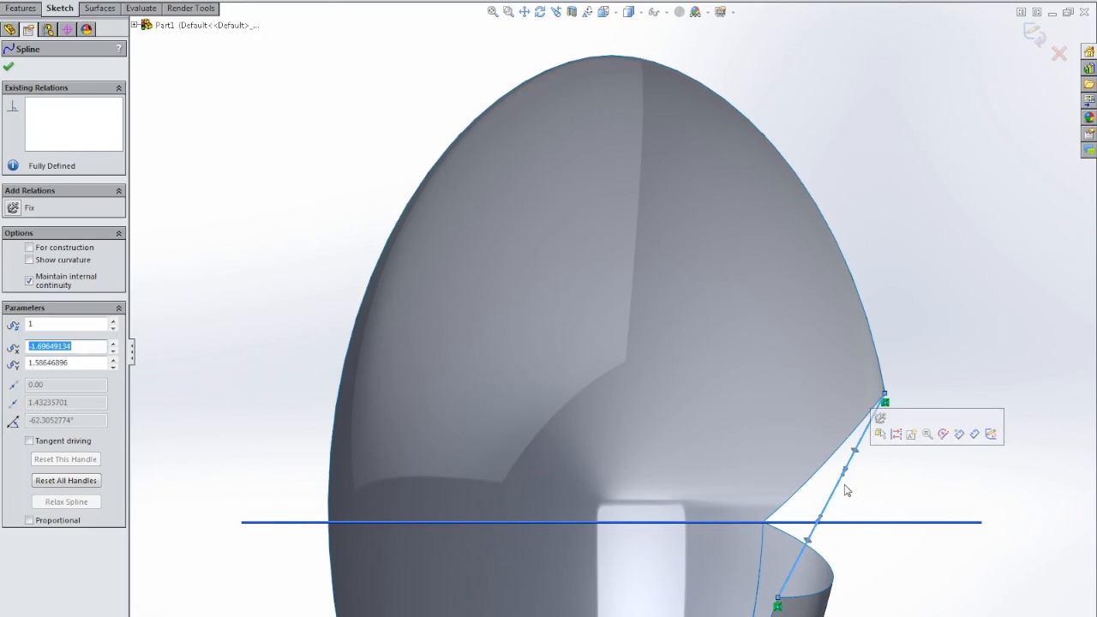
drag(845, 471, 906, 485)
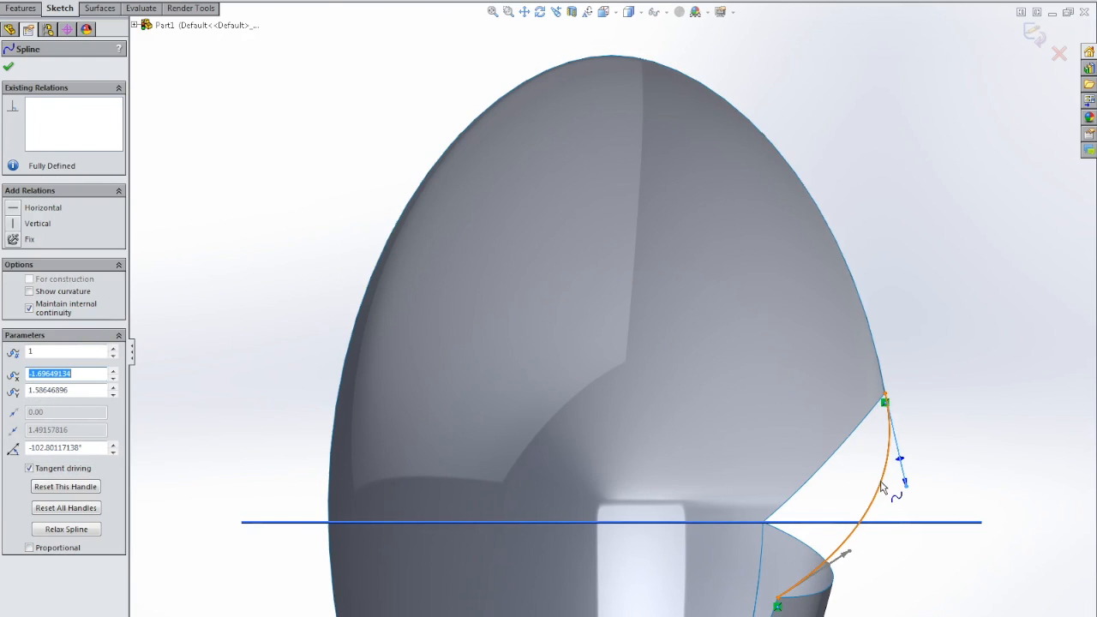
Make the spline tangent to the shell's front edge above the opening.
click(883, 487)
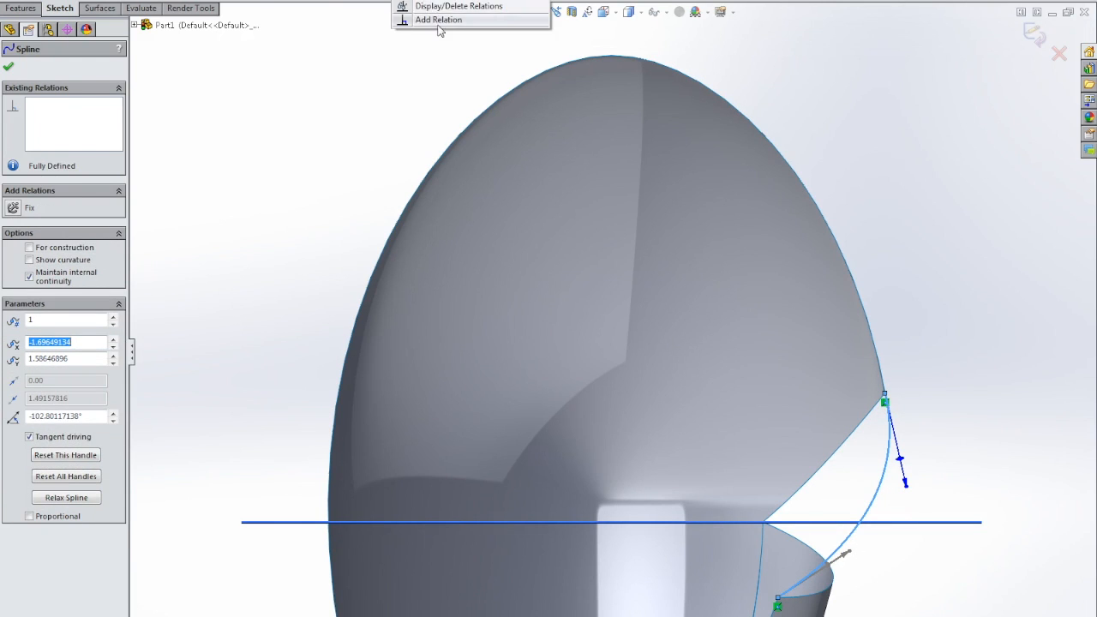
click(441, 30)
click(876, 360)
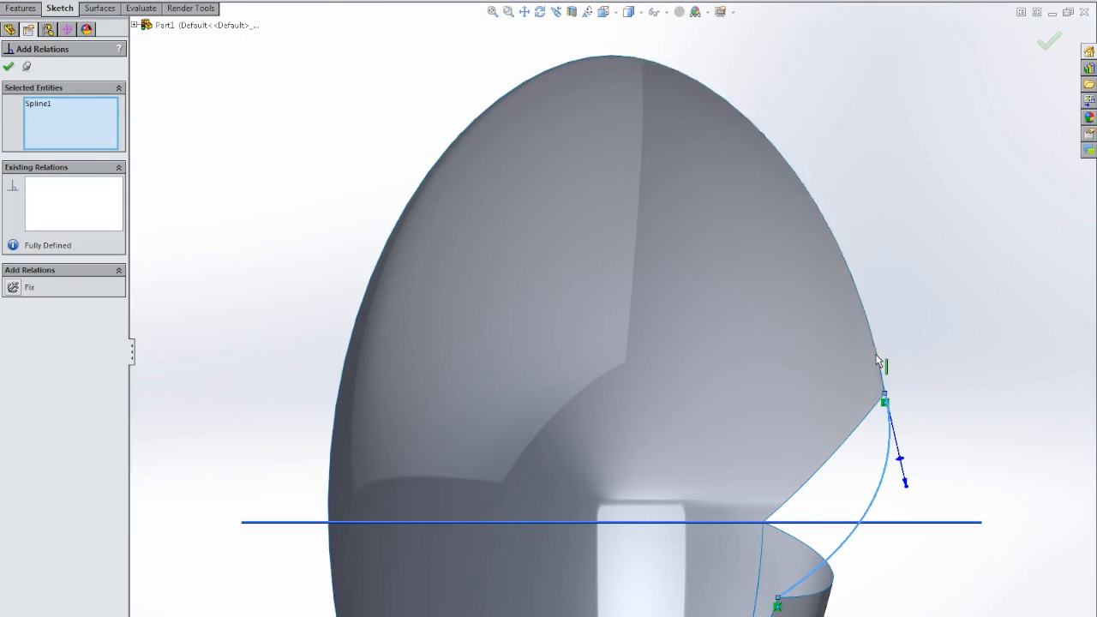
click(13, 290)
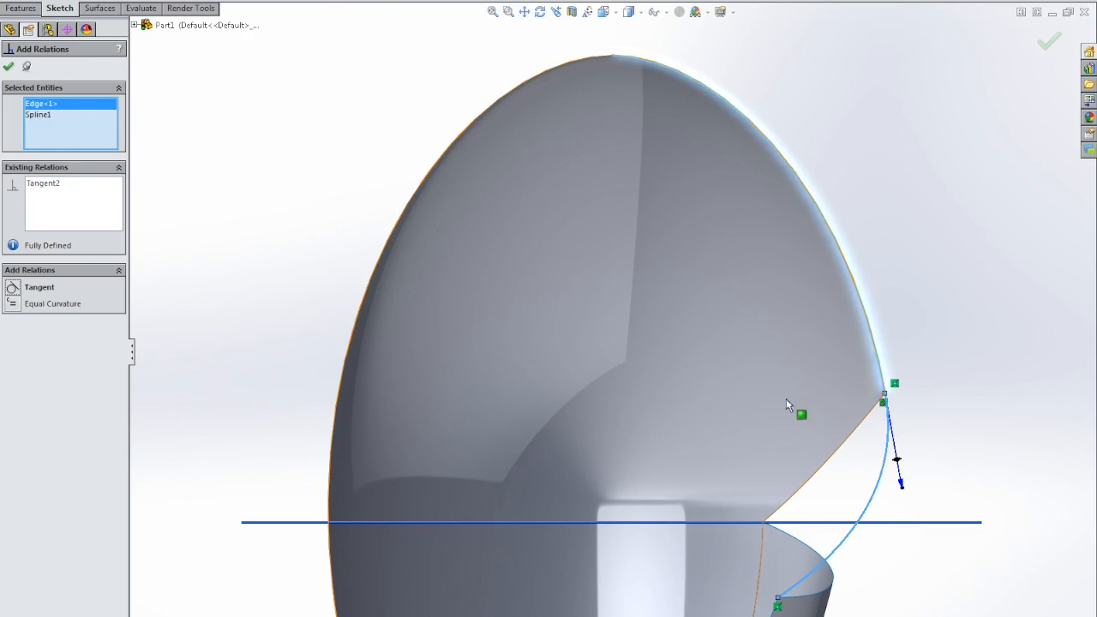
click(889, 446)
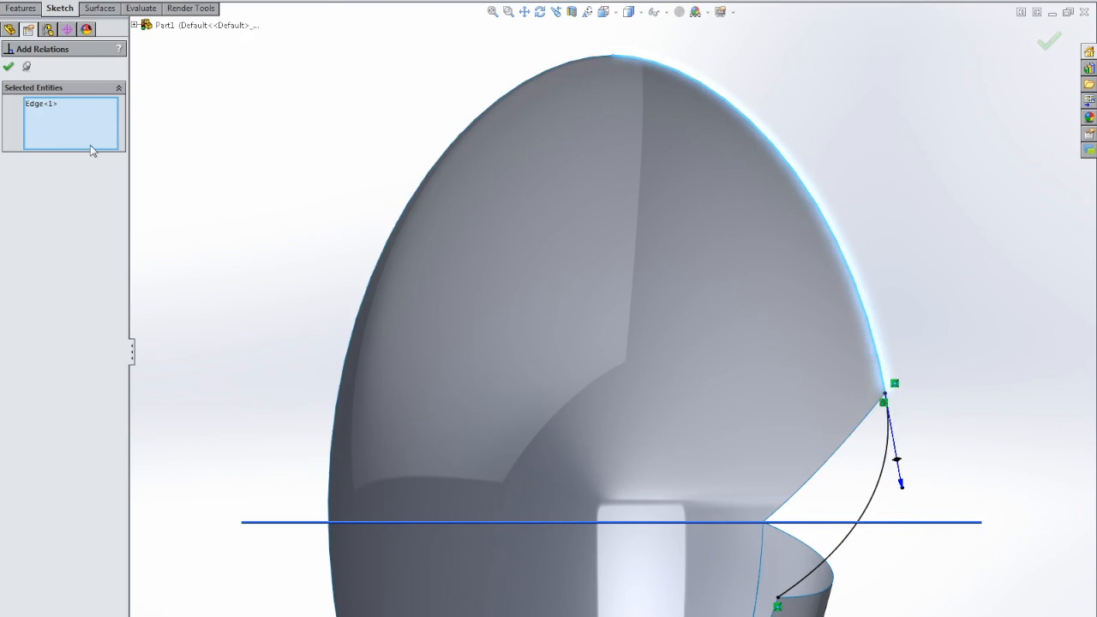
click(9, 66)
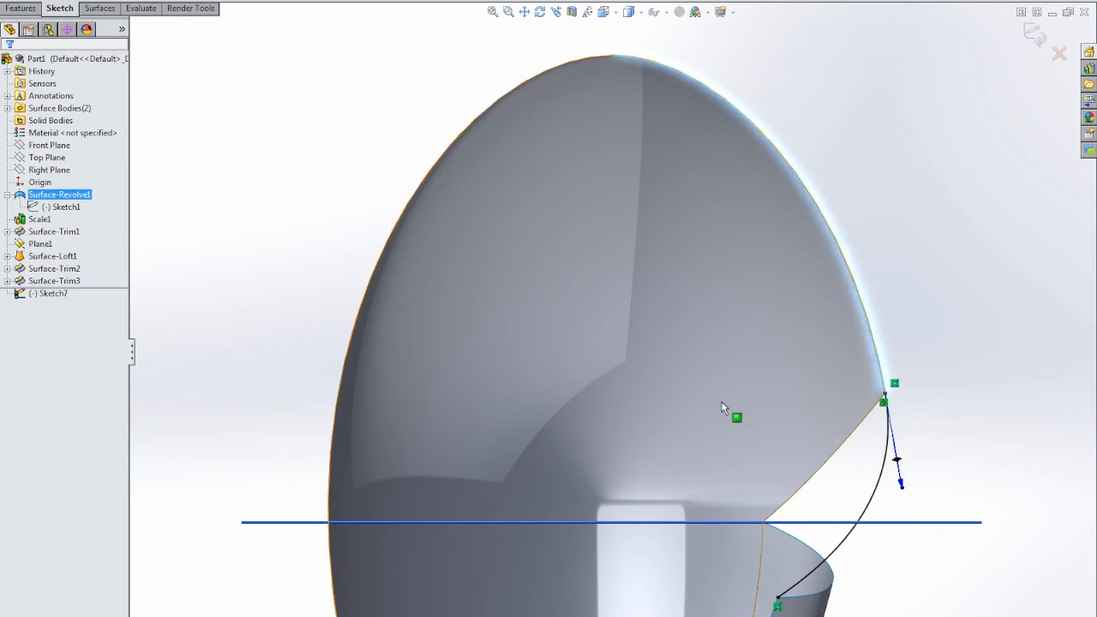
Pull the spline's lower end handle outward to an angle of about 3.7° and a tangent weight of about 2.8.
click(844, 554)
drag(845, 557, 887, 607)
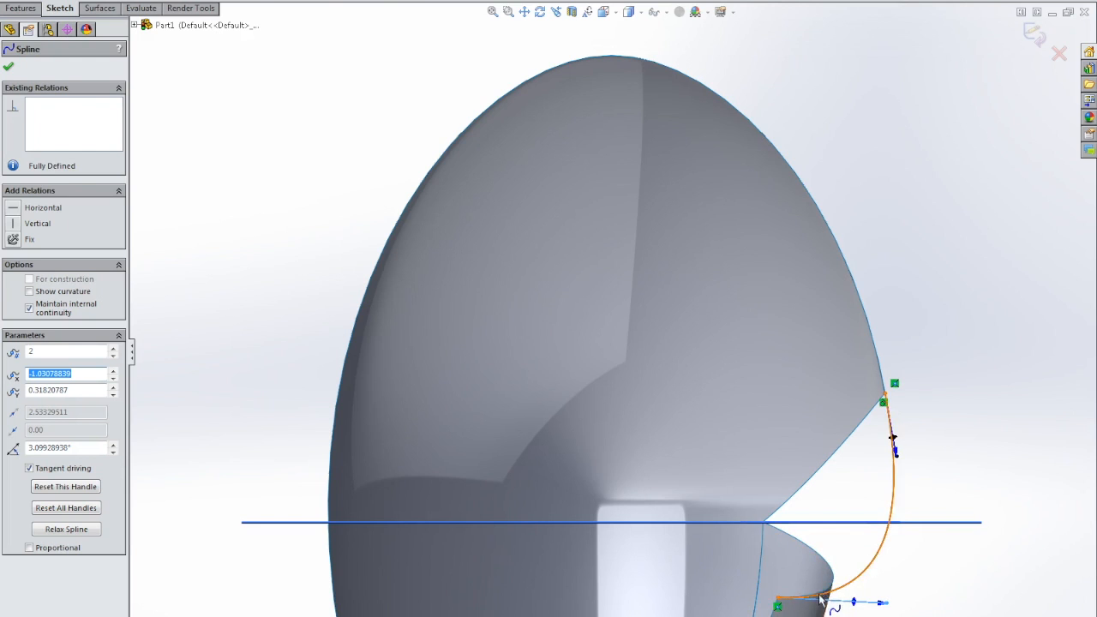
scroll(806, 561, down, 3)
scroll(755, 538, down, 3)
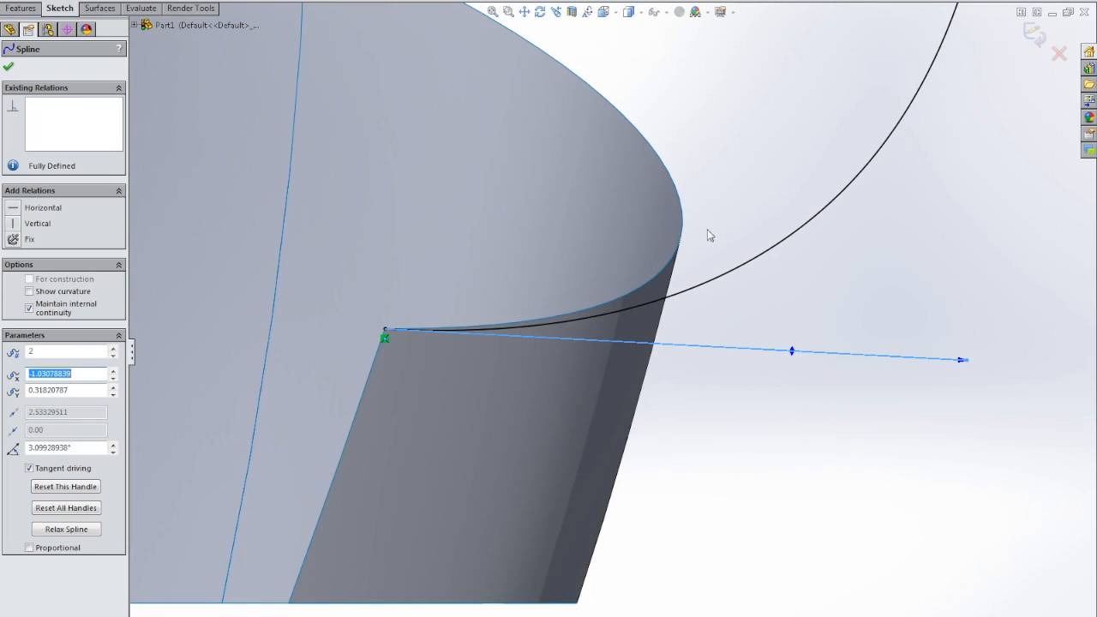
scroll(717, 399, up, 5)
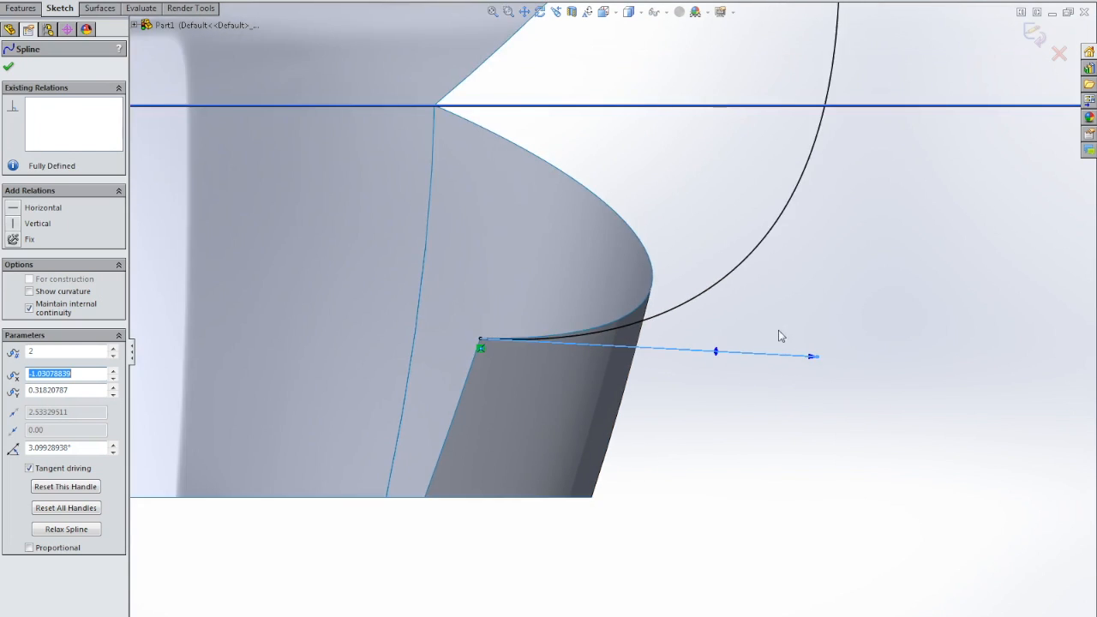
drag(751, 355, 777, 360)
scroll(811, 341, down, 3)
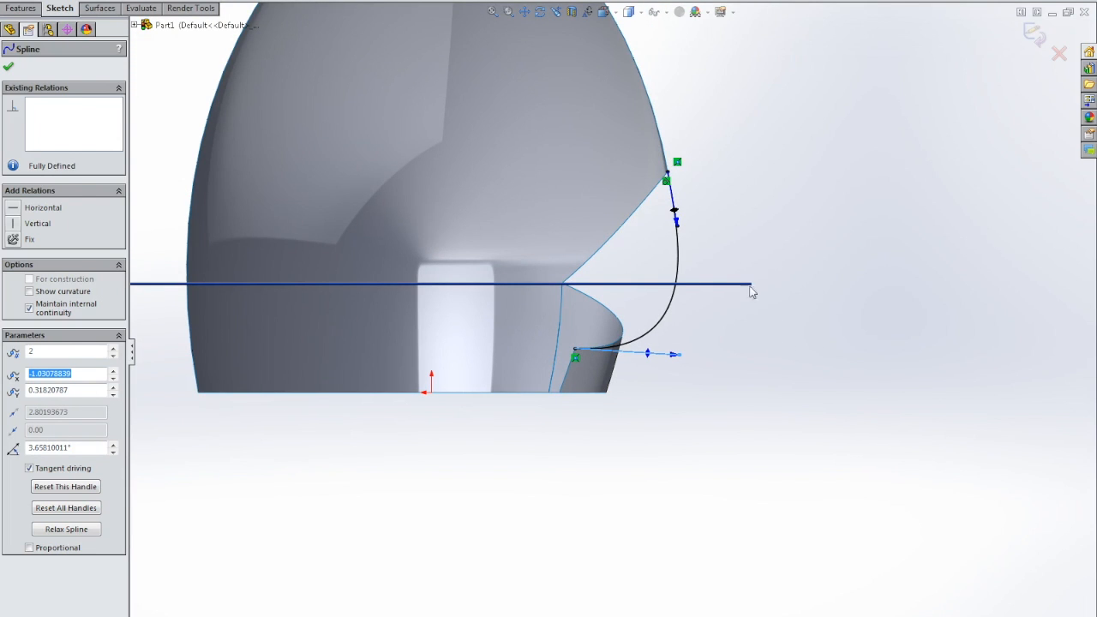
Extrude the spline as a surface 0.5 in deep in the reversed direction, away from the half shell.
click(101, 9)
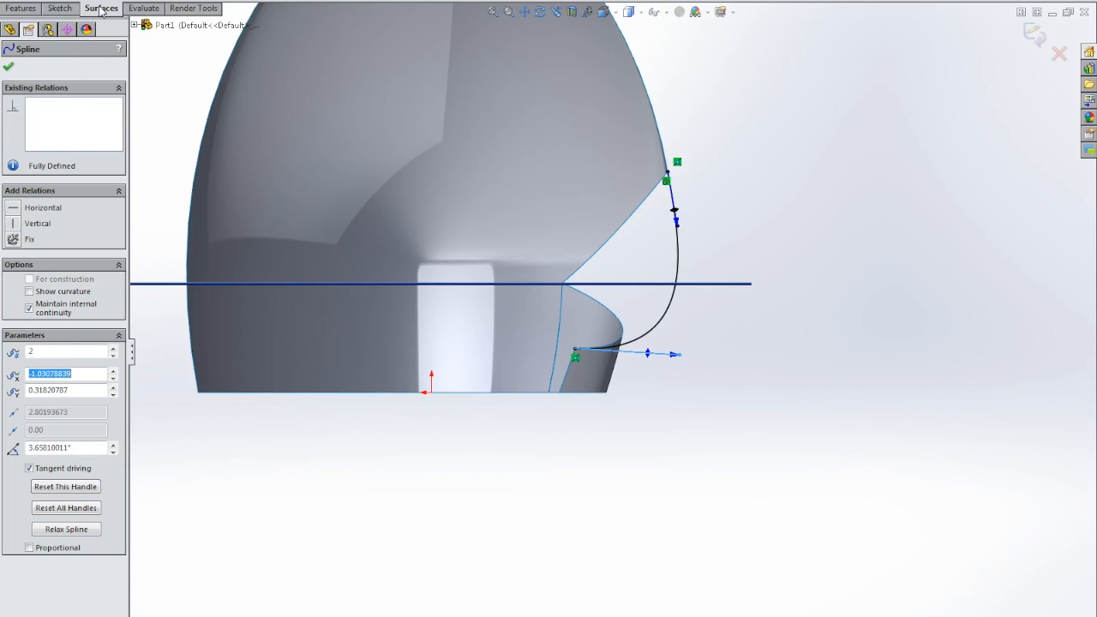
click(31, 1)
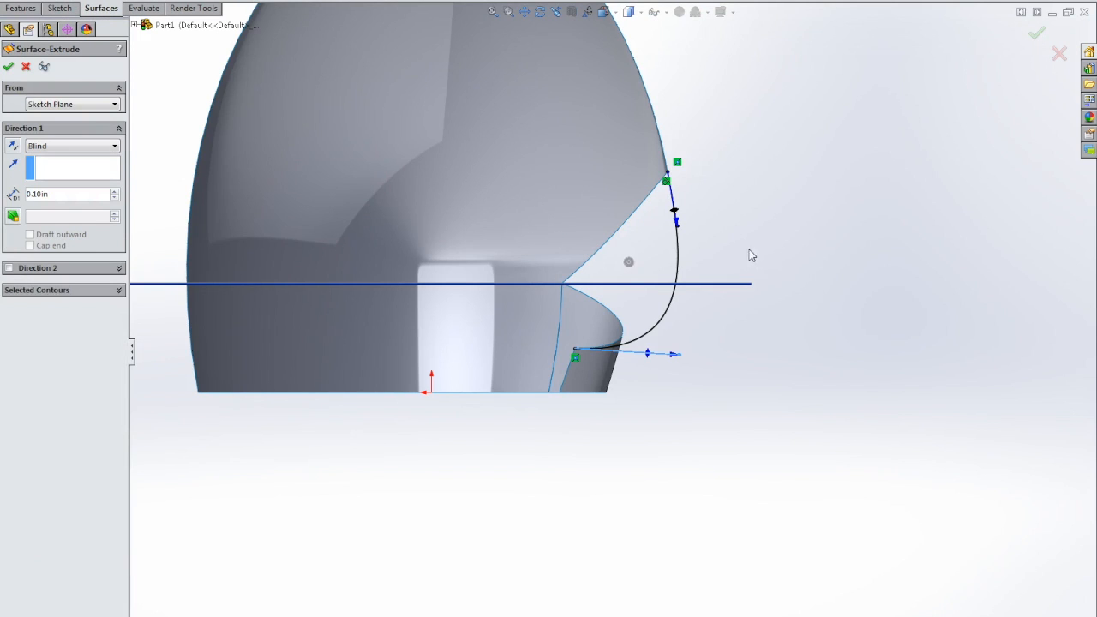
click(13, 146)
double_click(57, 195)
text(0.5)
key(Return)
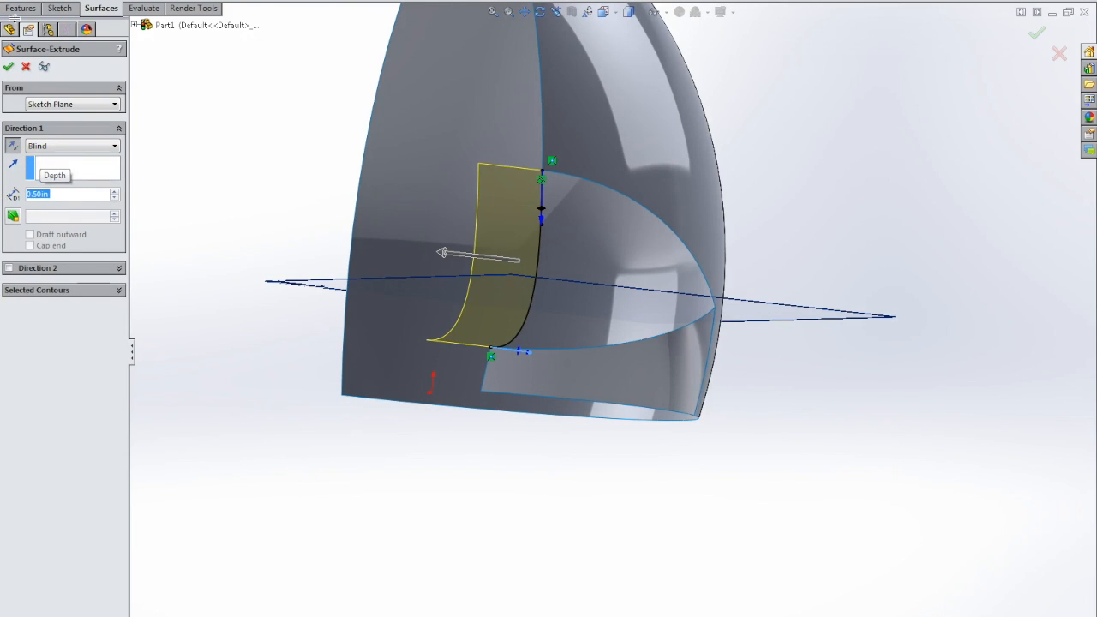
click(8, 66)
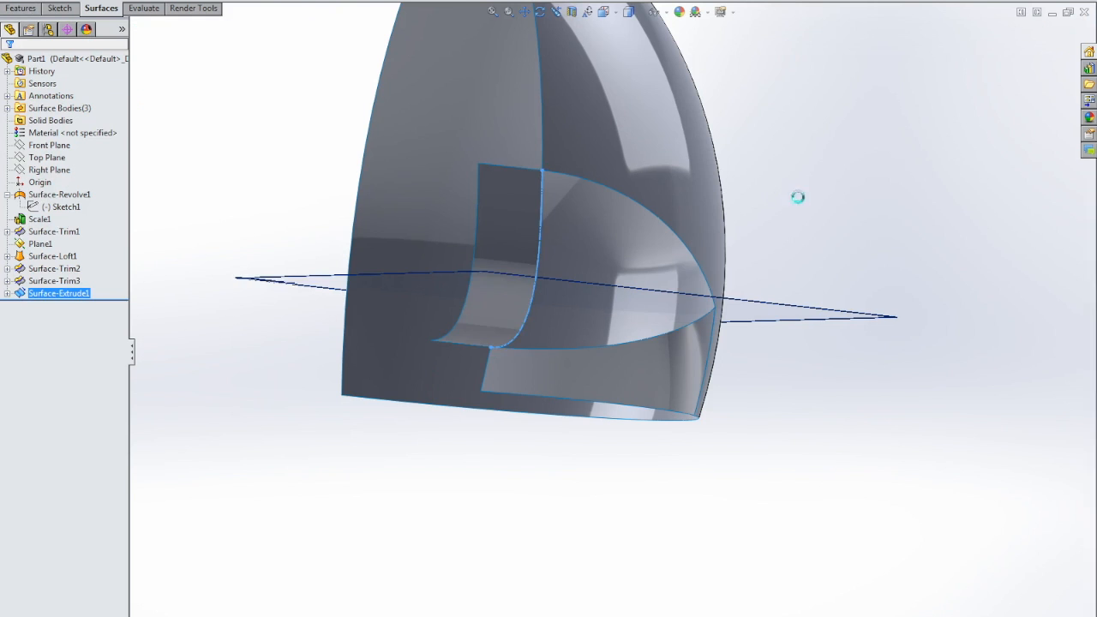
middle_drag(815, 191, 752, 231)
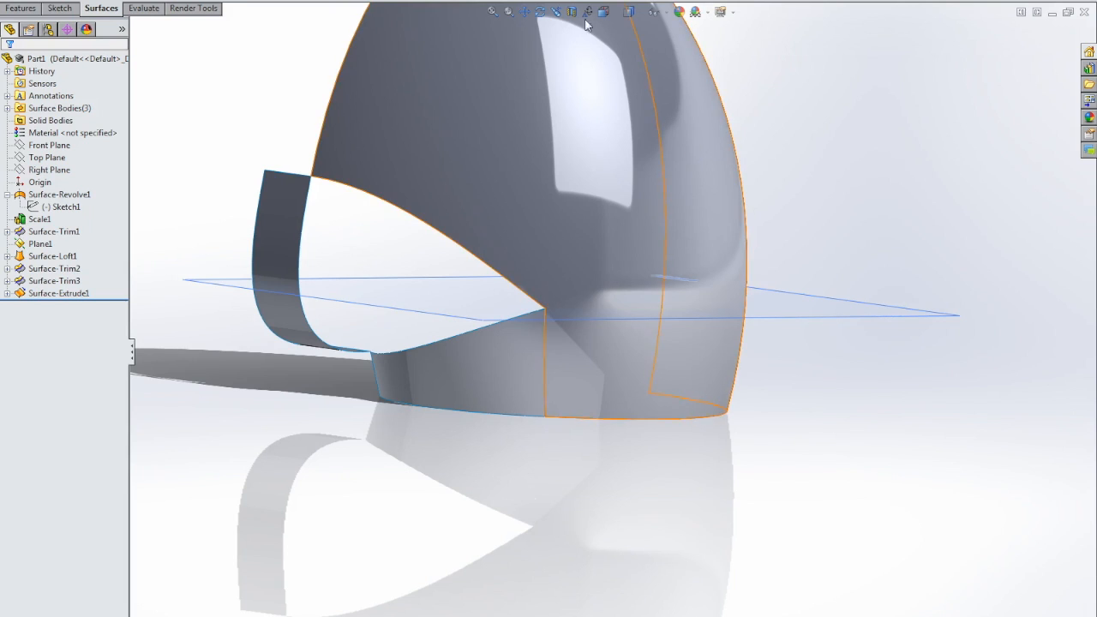
Delete the extruded surface strip at the front opening while keeping its spline sketch.
click(73, 283)
click(79, 293)
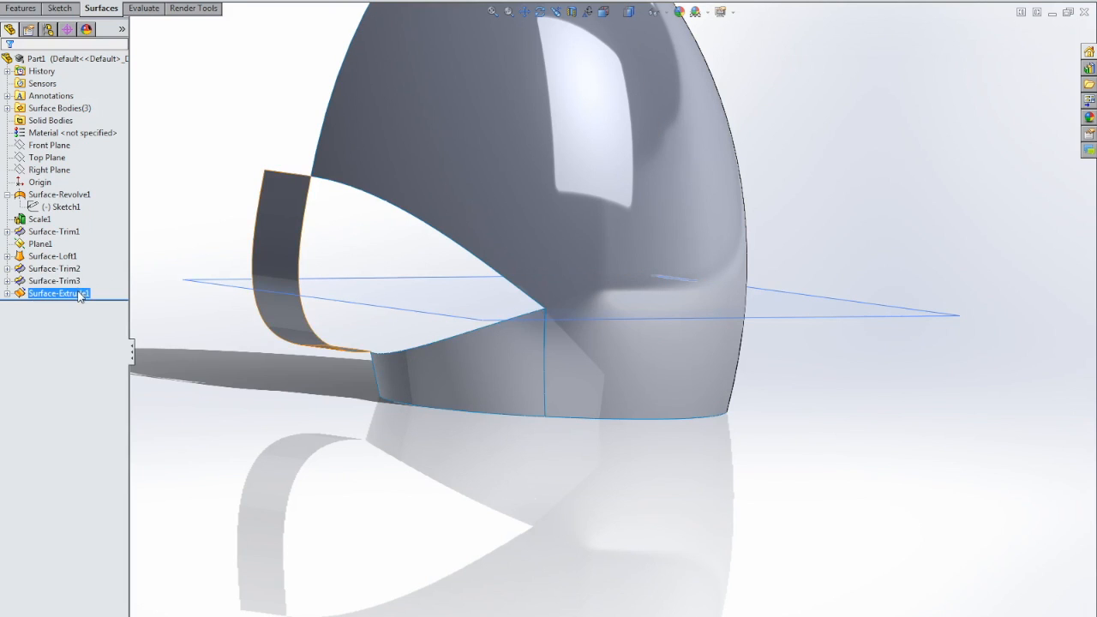
right_click(79, 294)
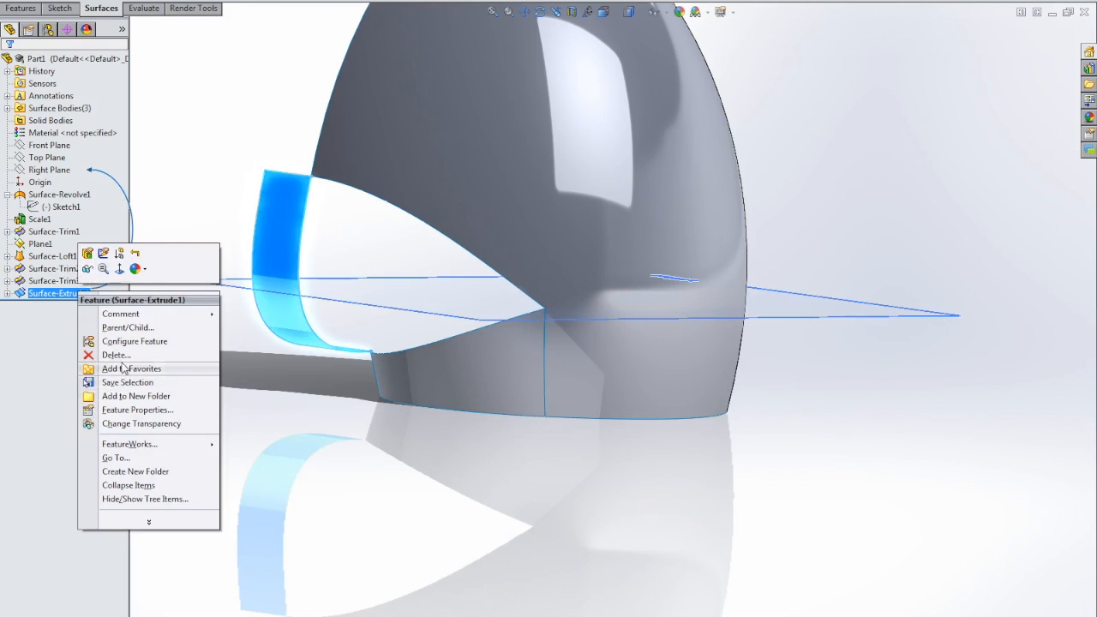
click(116, 355)
click(648, 268)
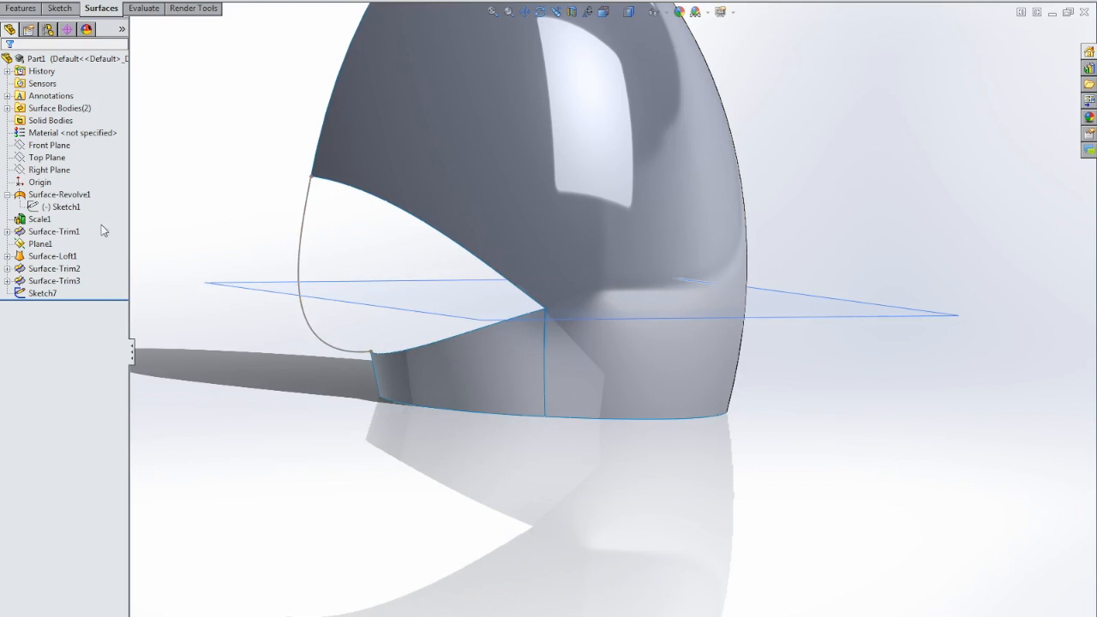
Reopen the front spline sketch and extrude it as a surface 0.5 in deep in the reversed direction, away from the half shell.
right_click(36, 294)
click(43, 256)
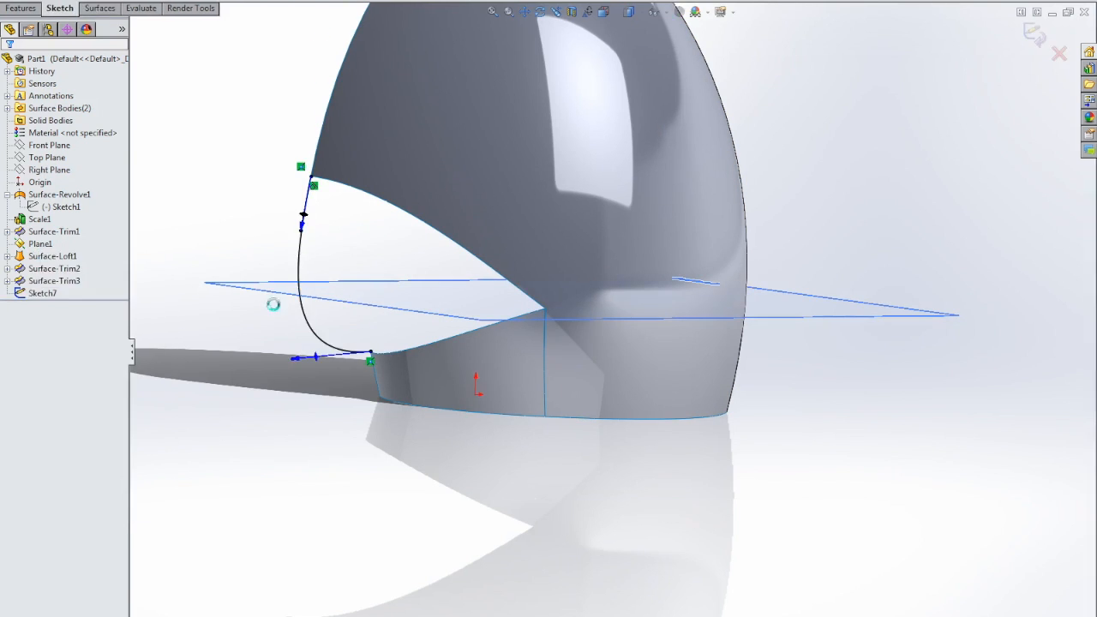
click(605, 16)
click(608, 69)
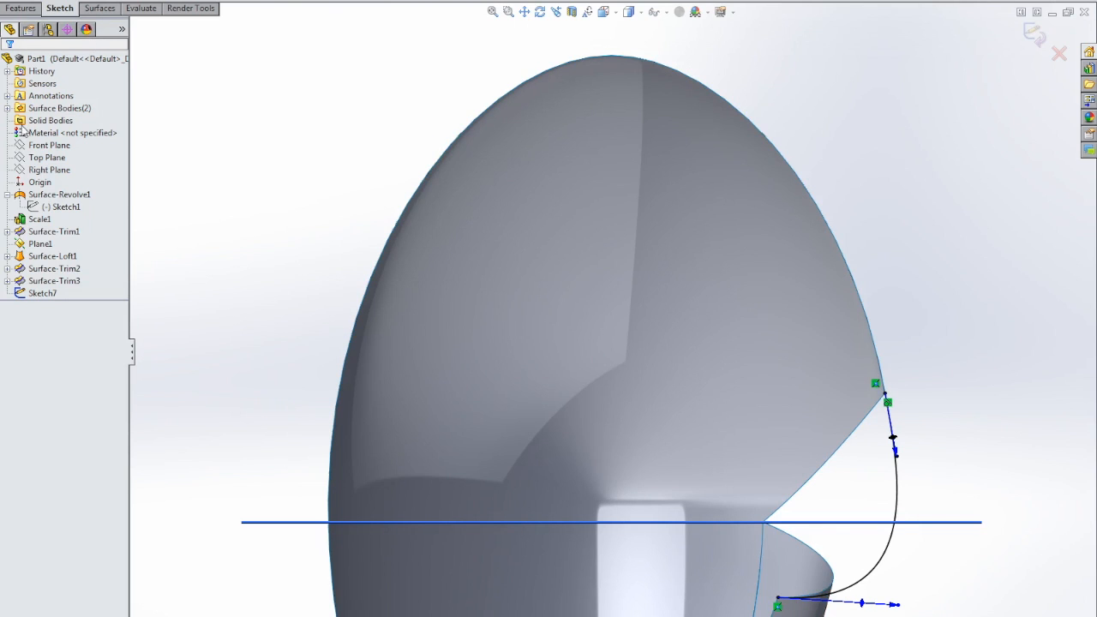
click(47, 293)
click(95, 9)
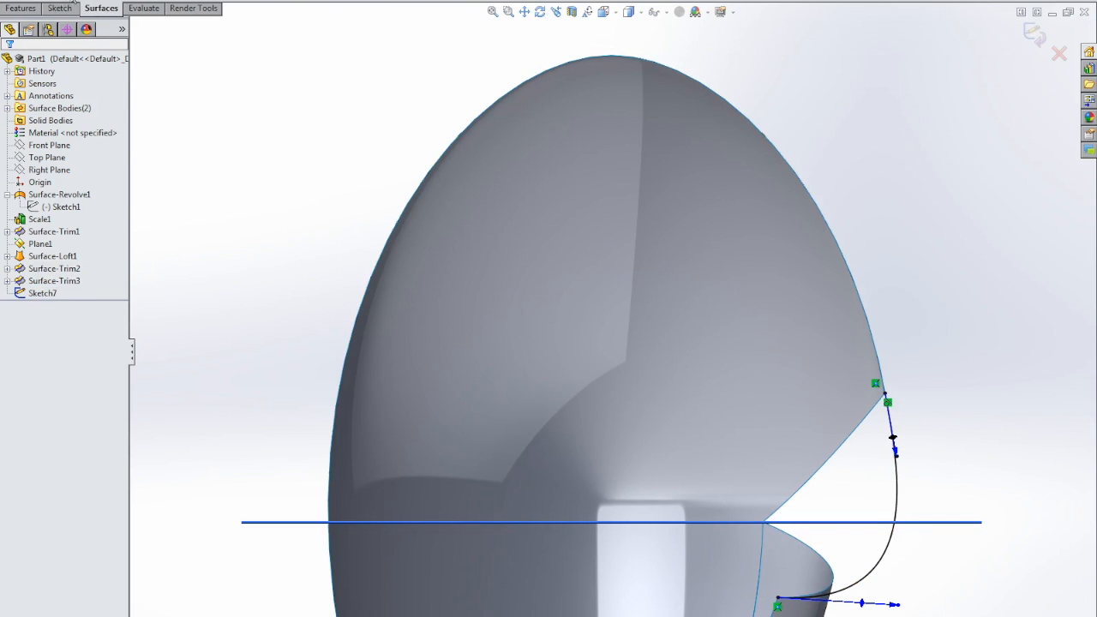
middle_drag(440, 211, 287, 197)
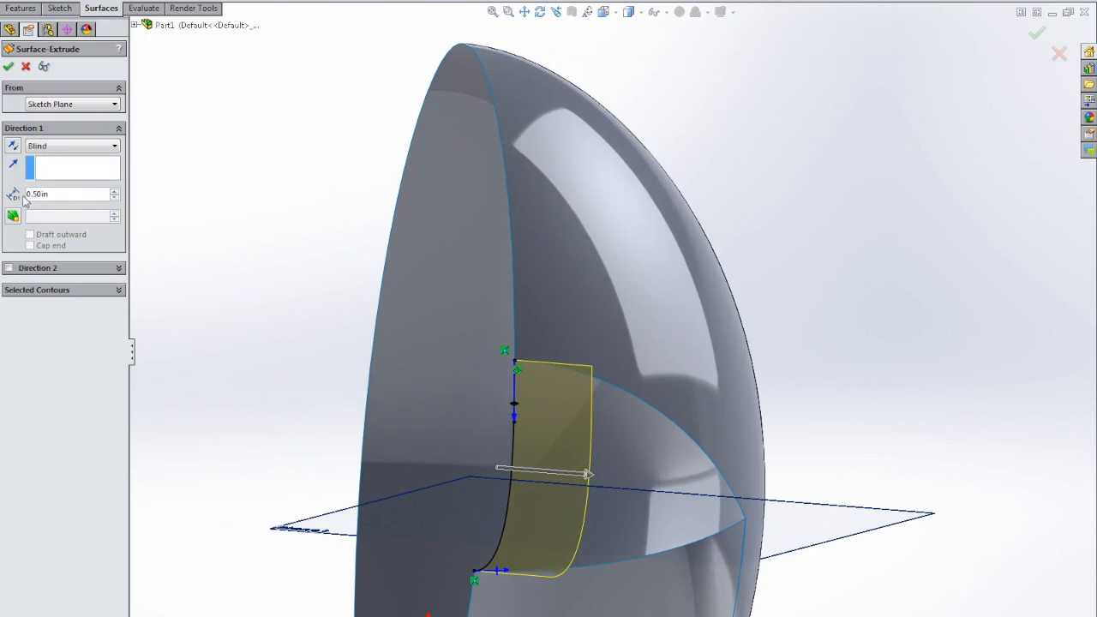
click(13, 146)
click(8, 66)
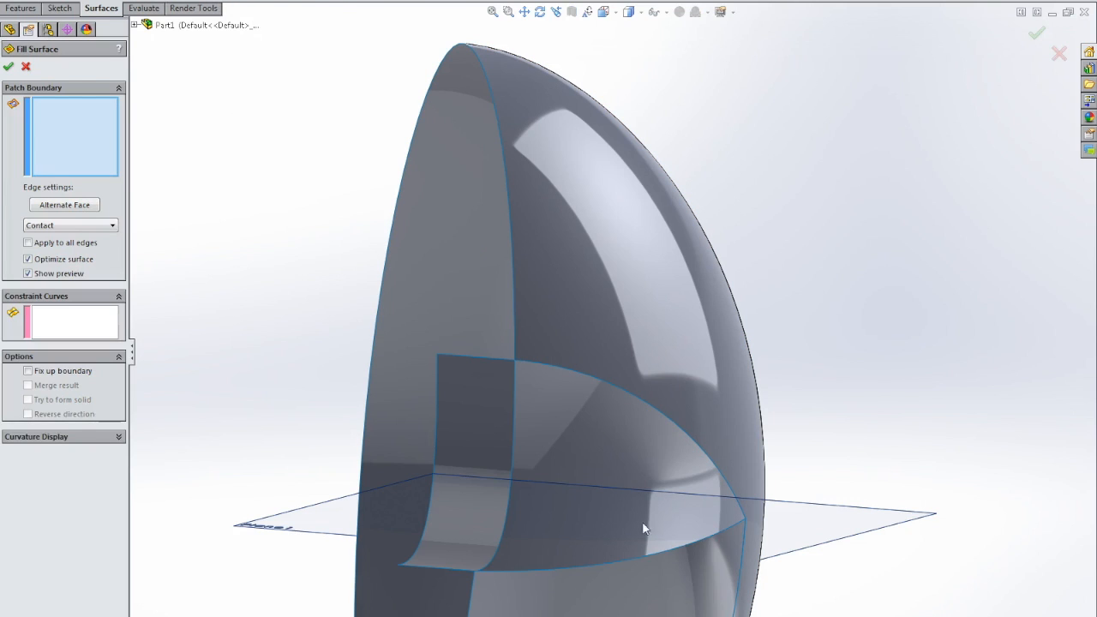
Bound a Fill Surface patch with the shell's opening edge, the extruded strip's spline edge and the lower band's top edge.
click(591, 377)
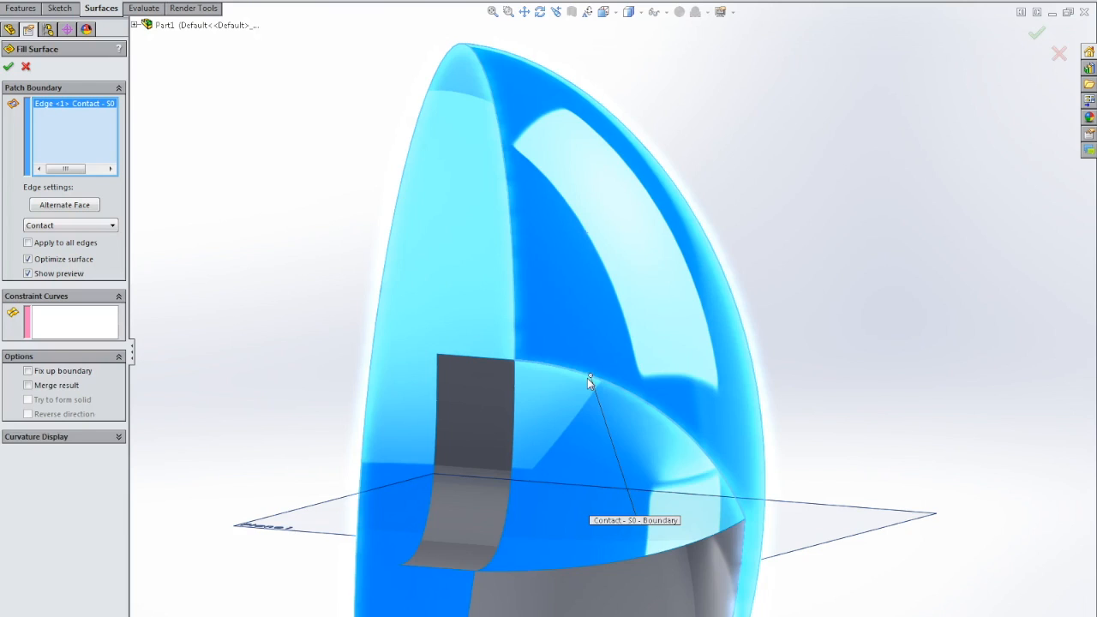
click(514, 430)
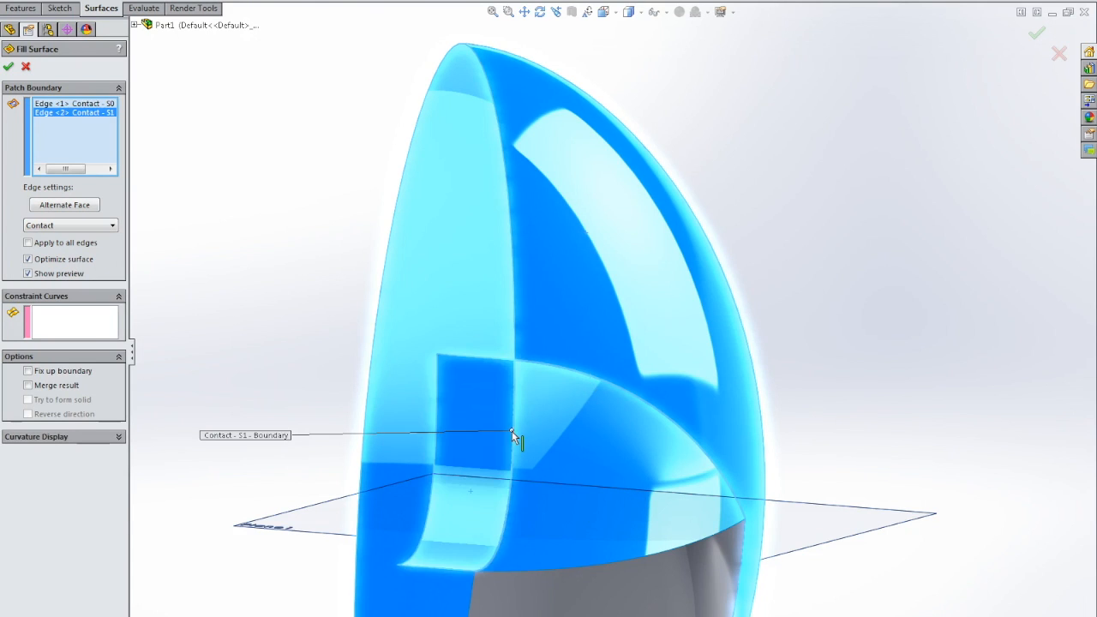
click(557, 569)
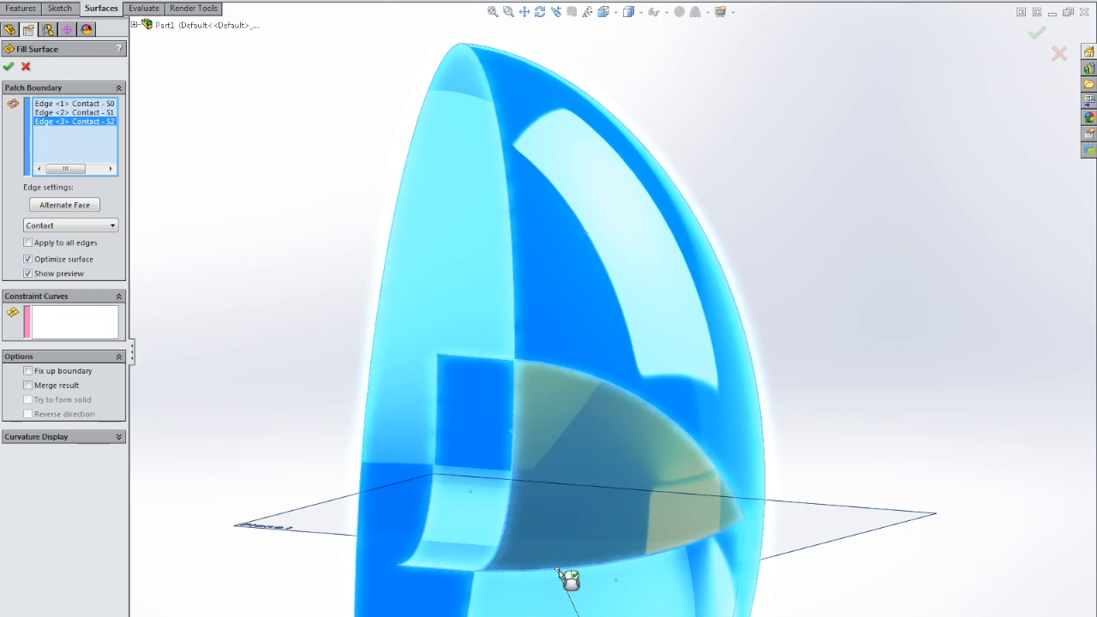
Set the patch to Tangent along the shell edge and the extruded strip edge, and create the fill surface.
middle_drag(862, 409, 651, 326)
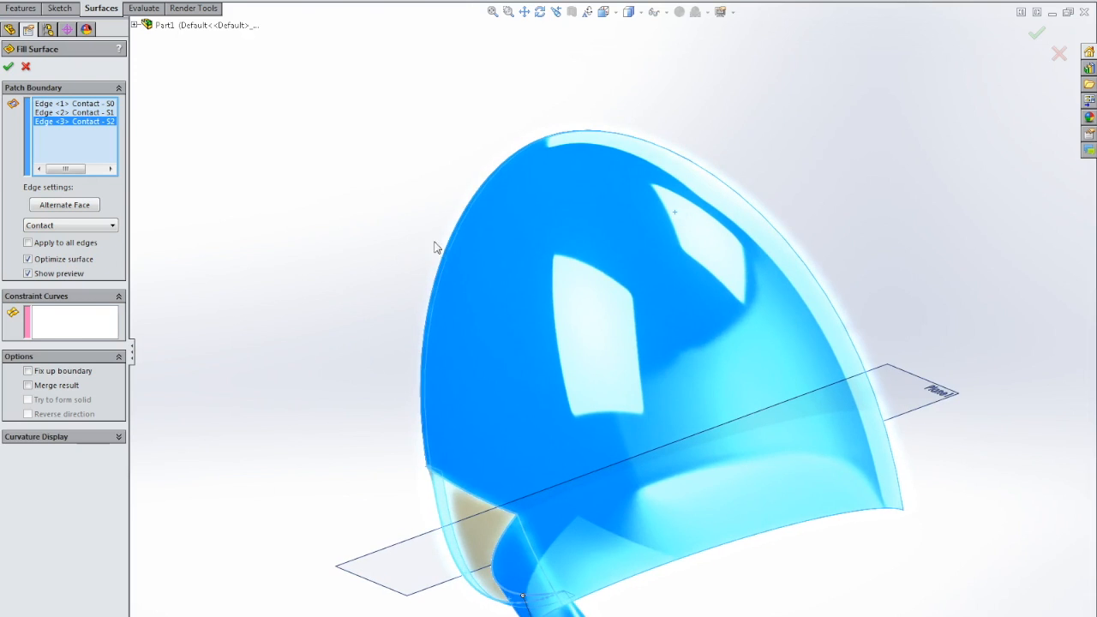
click(79, 104)
click(99, 224)
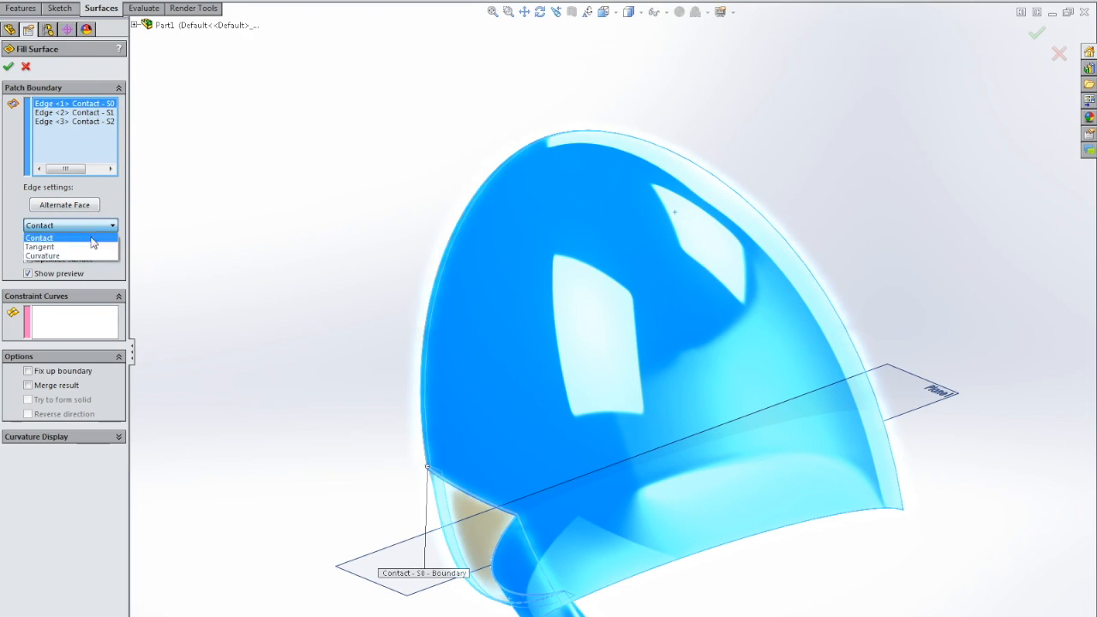
click(92, 247)
middle_drag(331, 323, 456, 271)
click(60, 113)
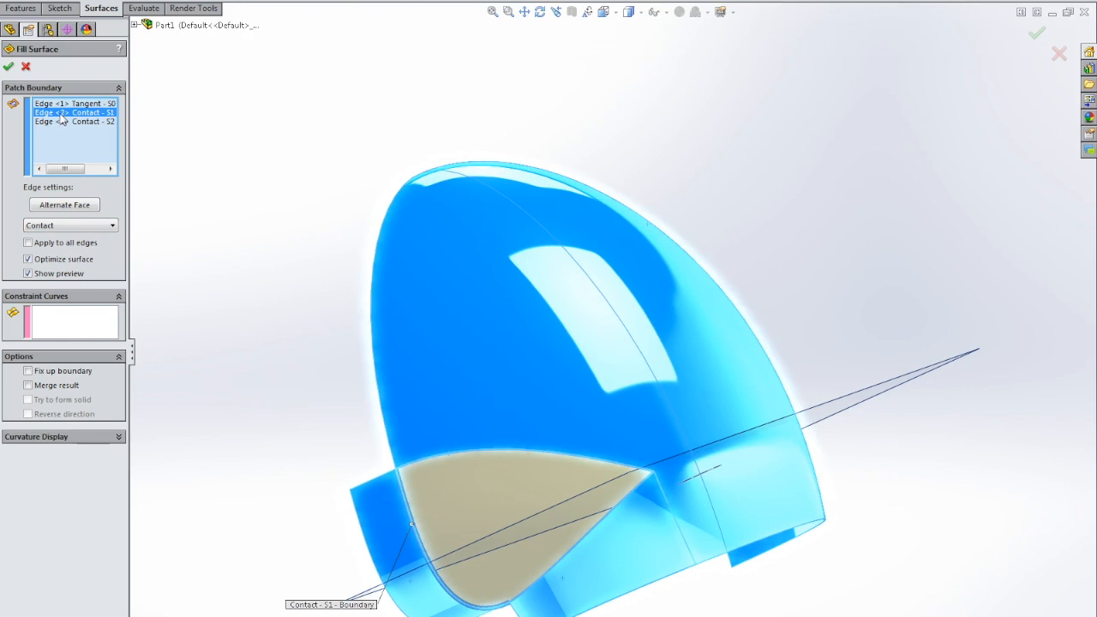
click(69, 226)
click(64, 247)
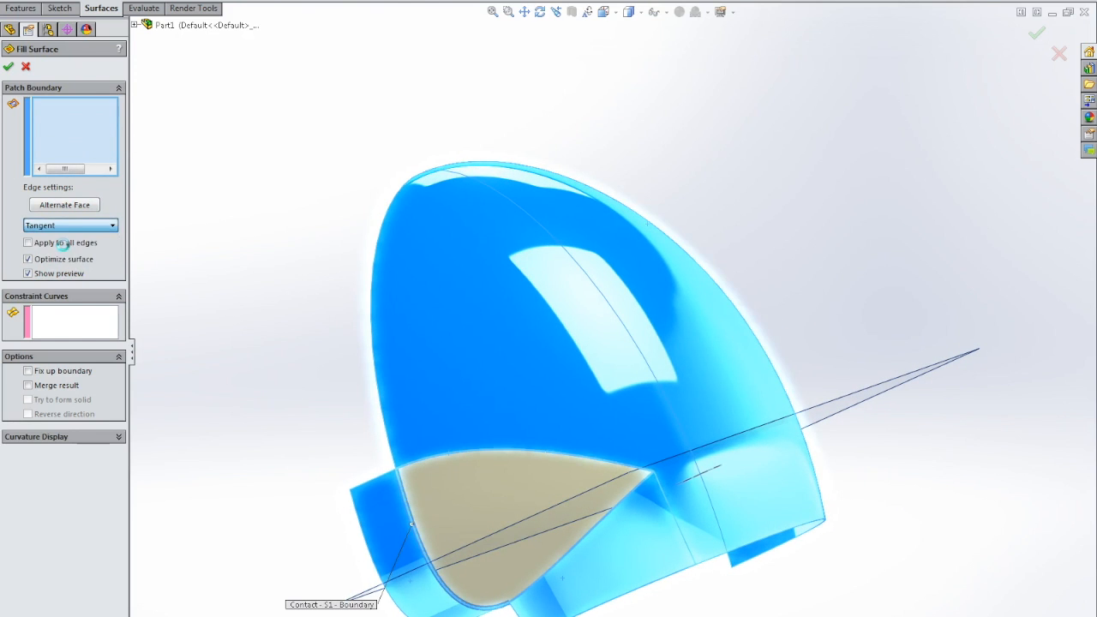
click(9, 66)
Hide the extruded guide strip beside the filled front opening.
middle_drag(729, 257, 750, 279)
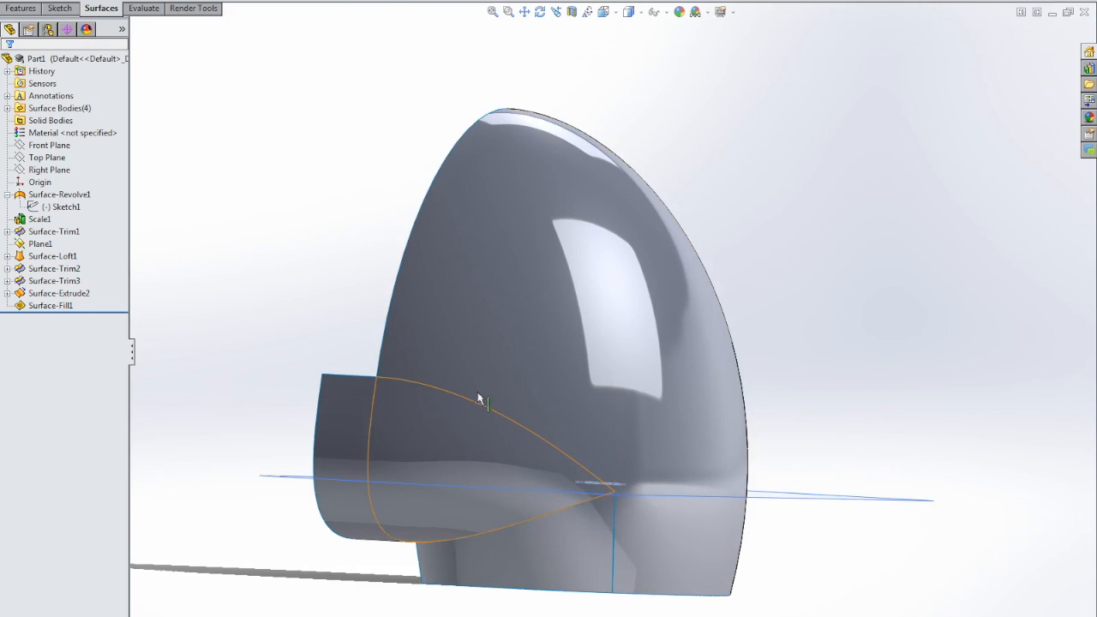
click(343, 430)
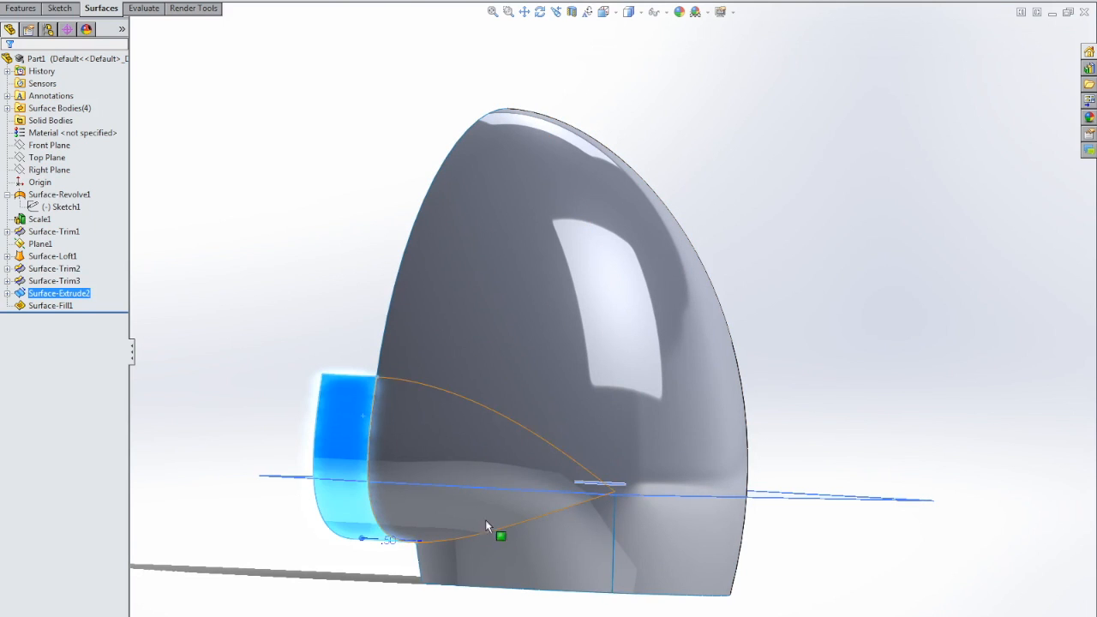
middle_drag(582, 489, 518, 500)
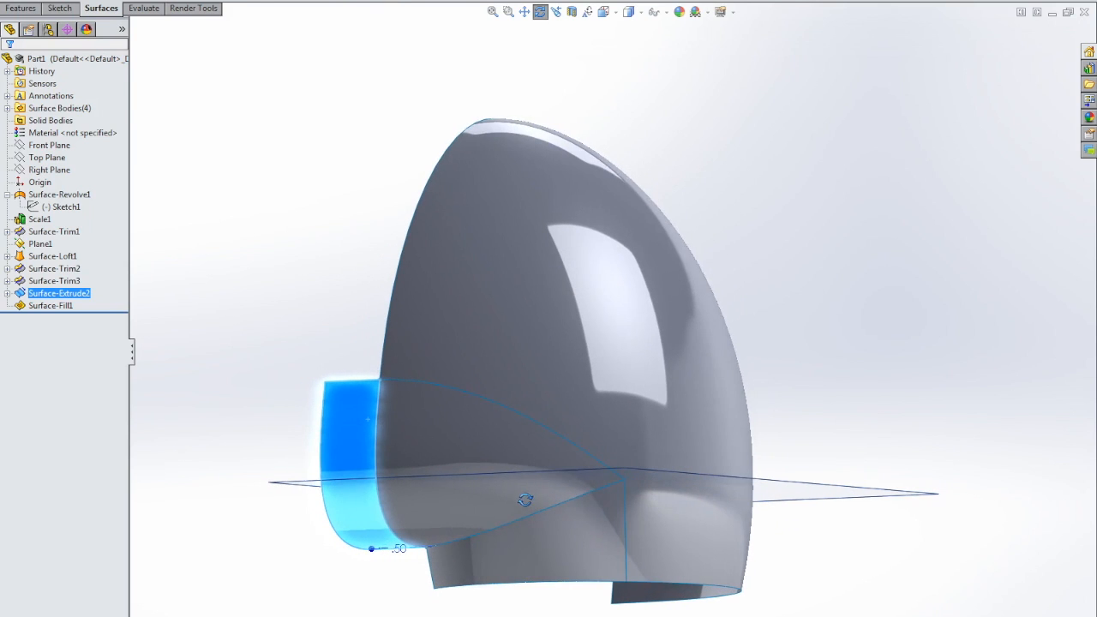
right_click(349, 416)
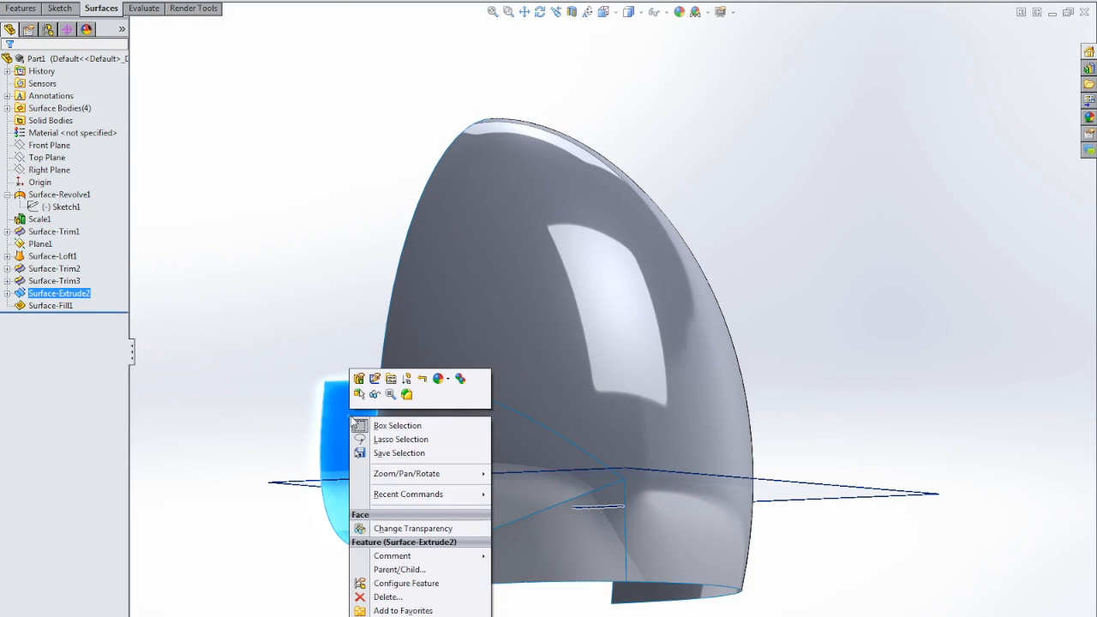
click(301, 295)
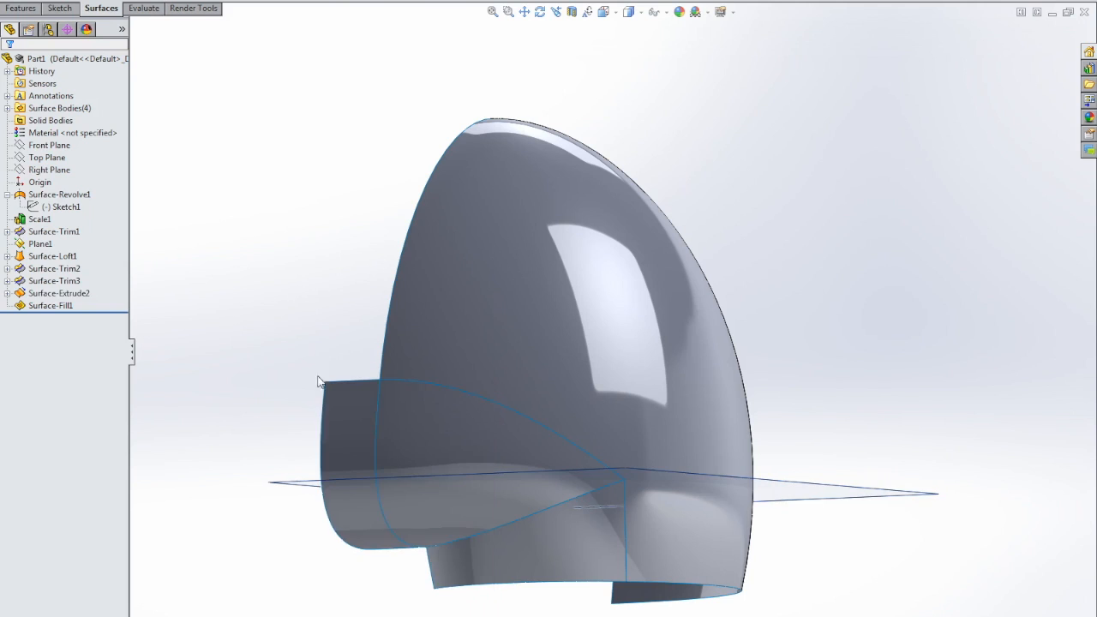
right_click(357, 417)
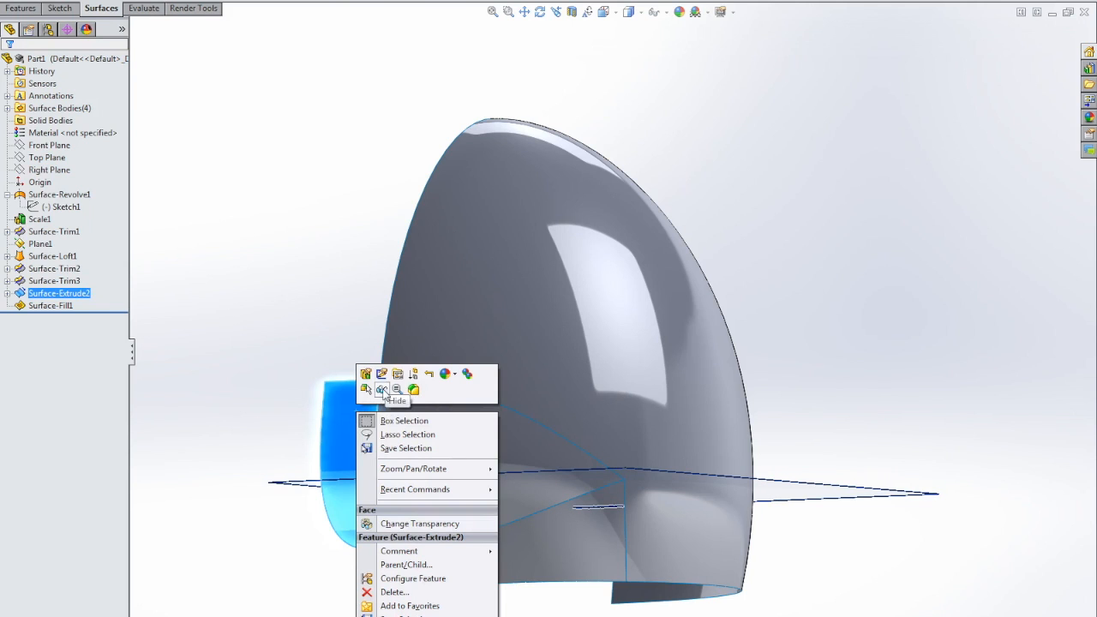
click(383, 391)
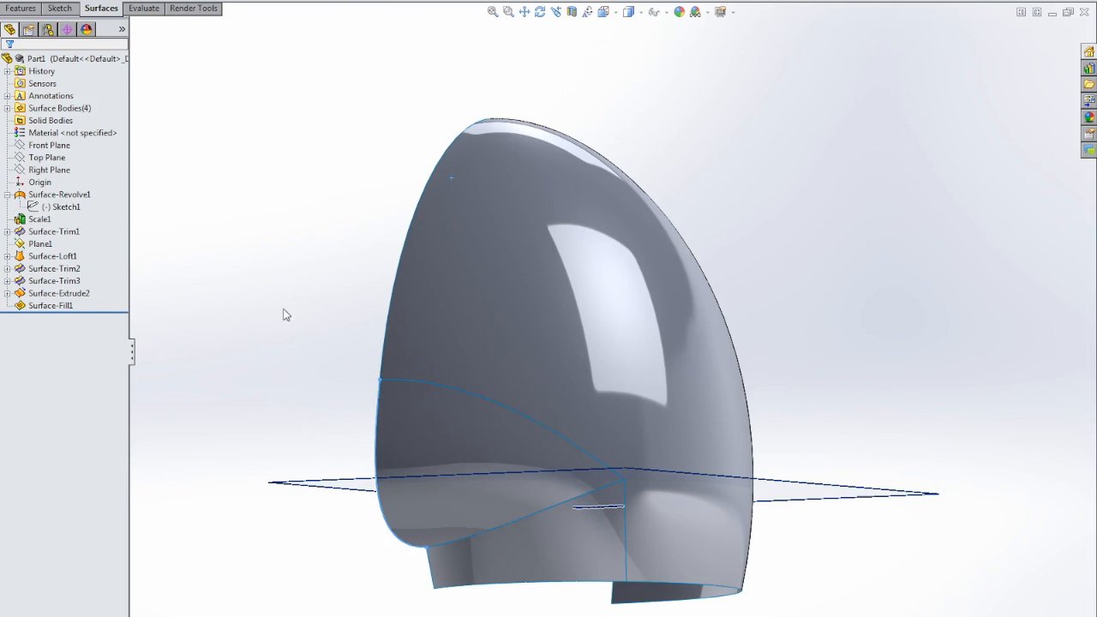
Set up a body mirror with the front fill patch, the upper shell and the lower band surface as the bodies to mirror.
middle_drag(583, 282, 526, 296)
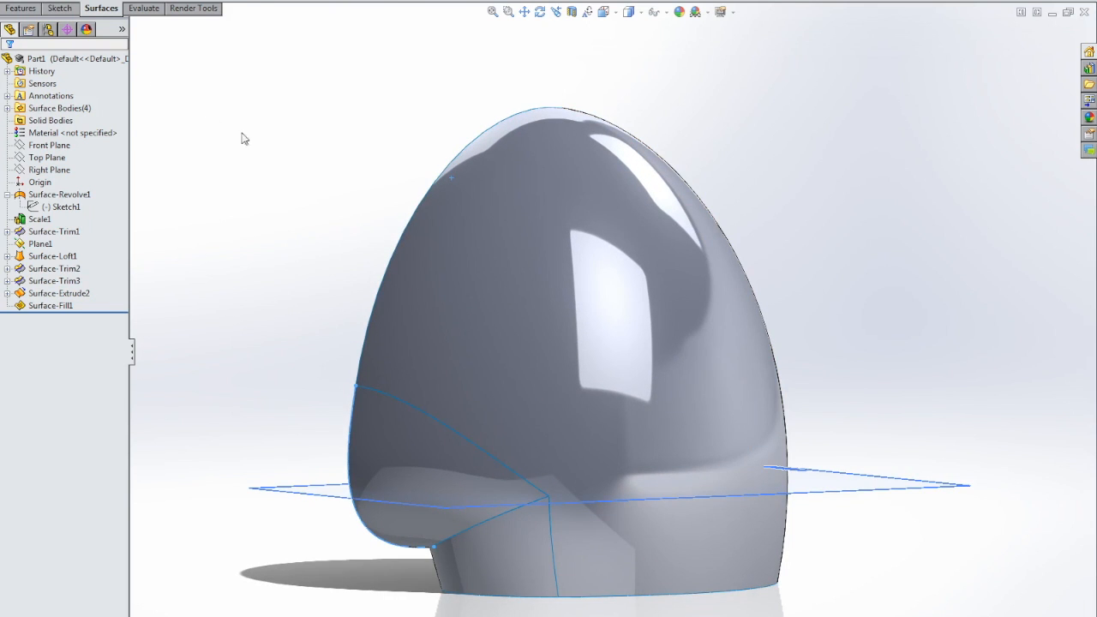
click(187, 0)
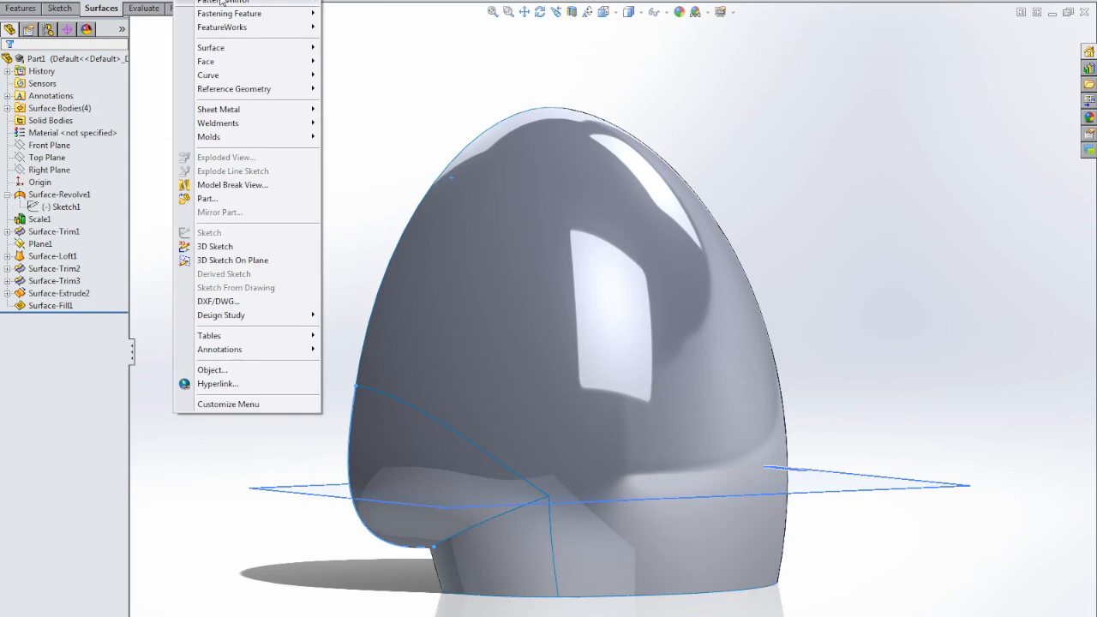
mouse_move(263, 2)
click(64, 30)
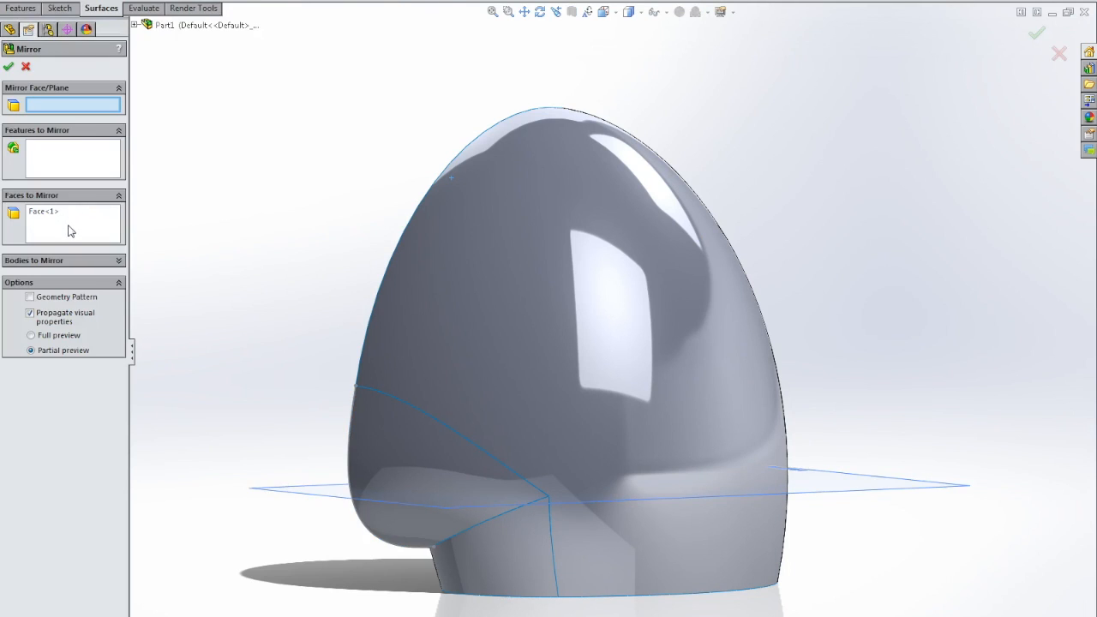
click(58, 263)
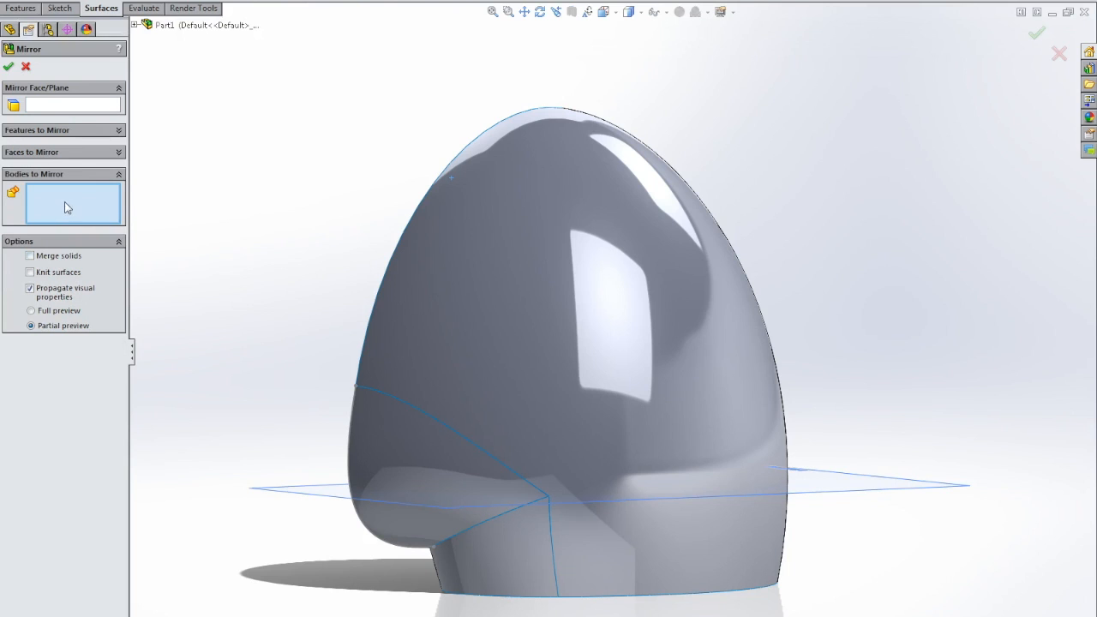
click(415, 457)
click(563, 528)
click(534, 554)
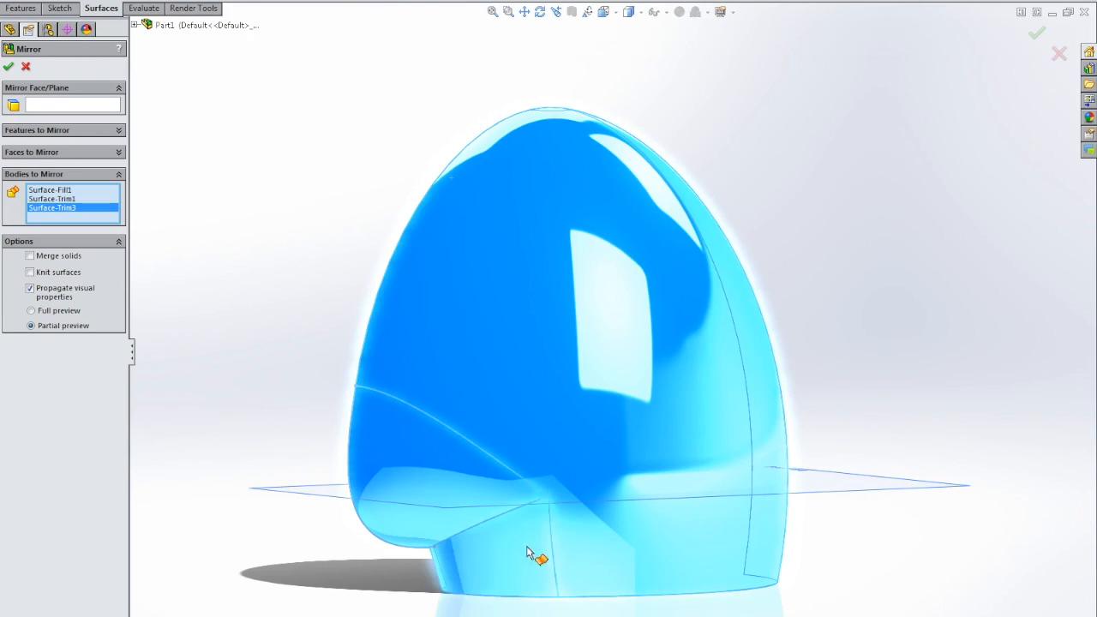
Choose the Right Plane as the mirror plane and create the mirrored half of the helmet.
mouse_move(478, 299)
middle_down()
mouse_move(523, 275)
mouse_move(617, 275)
mouse_move(480, 283)
middle_up()
click(38, 104)
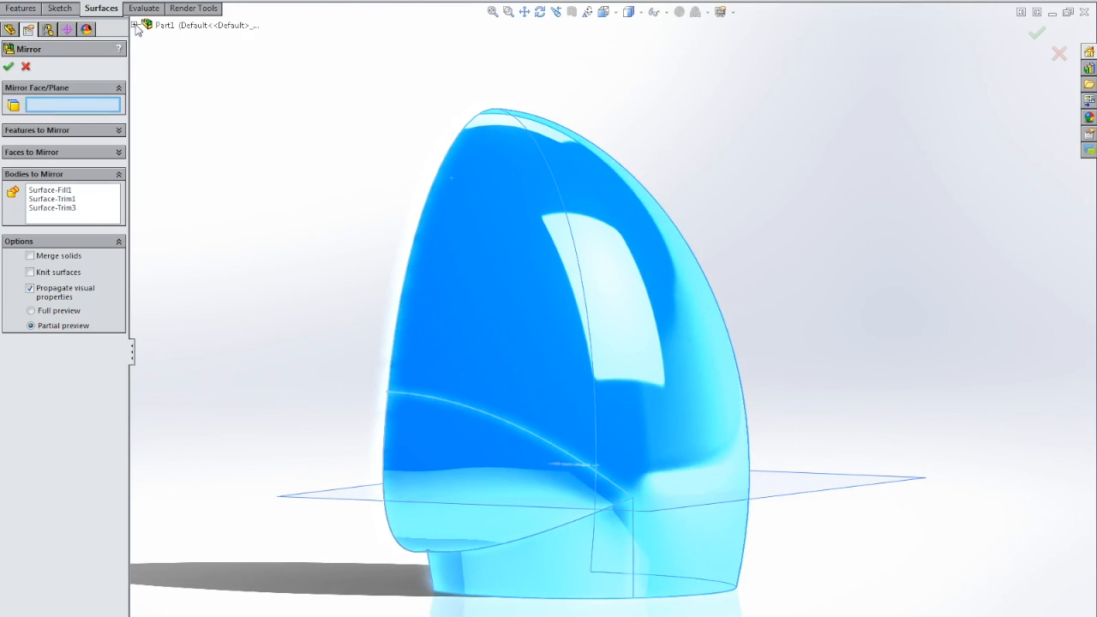
click(136, 25)
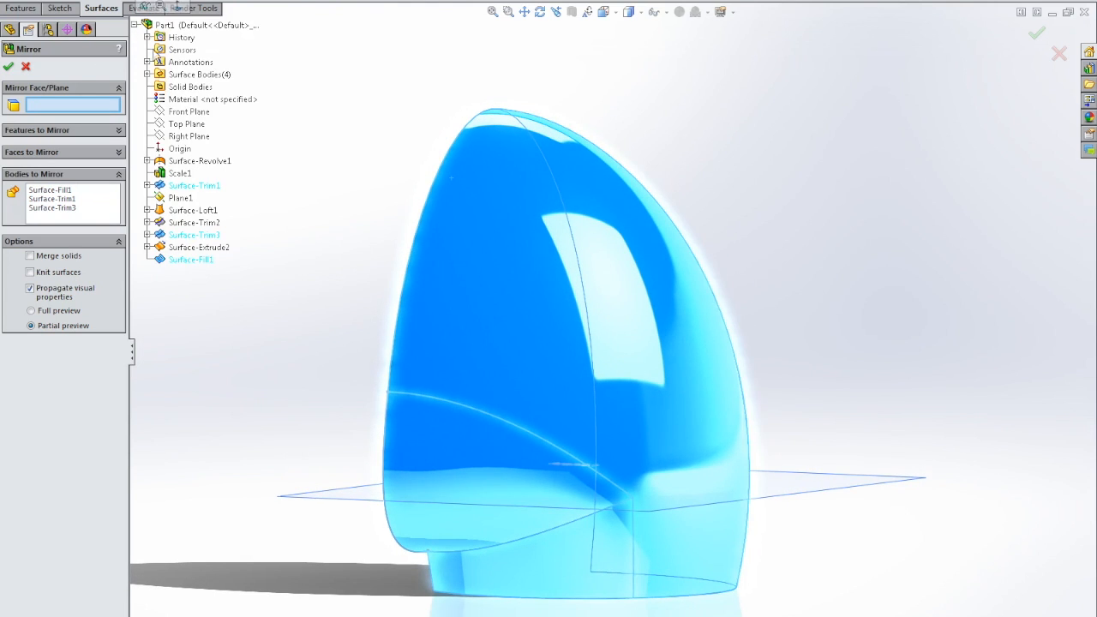
click(190, 137)
click(9, 68)
Inspect the mirrored helmet from the front and delete the mirror feature.
middle_drag(507, 360, 517, 380)
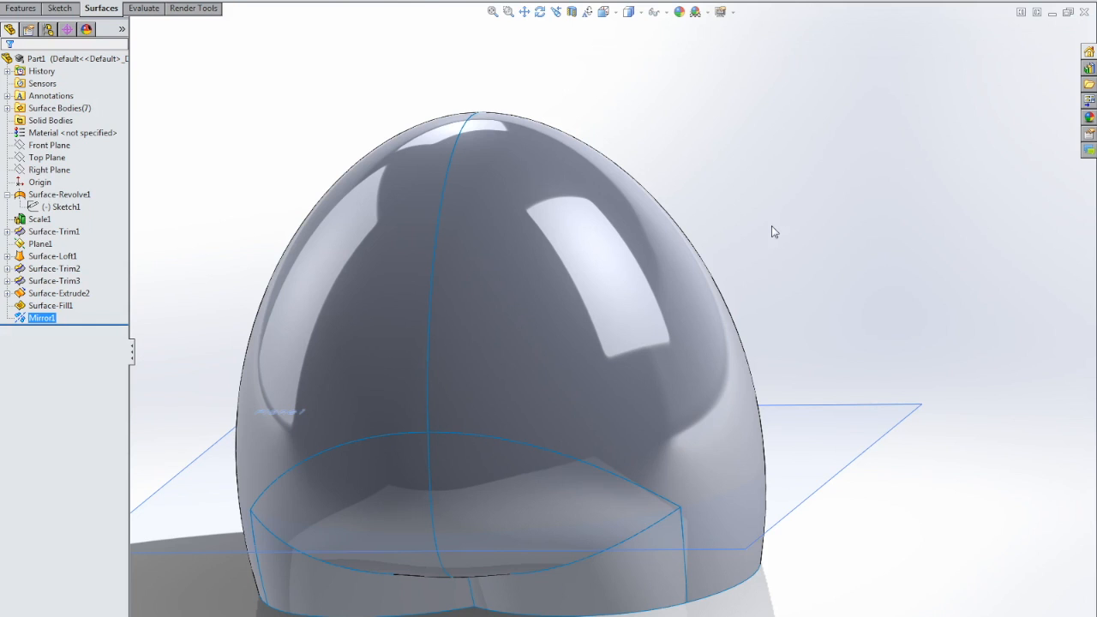
middle_drag(496, 313, 409, 262)
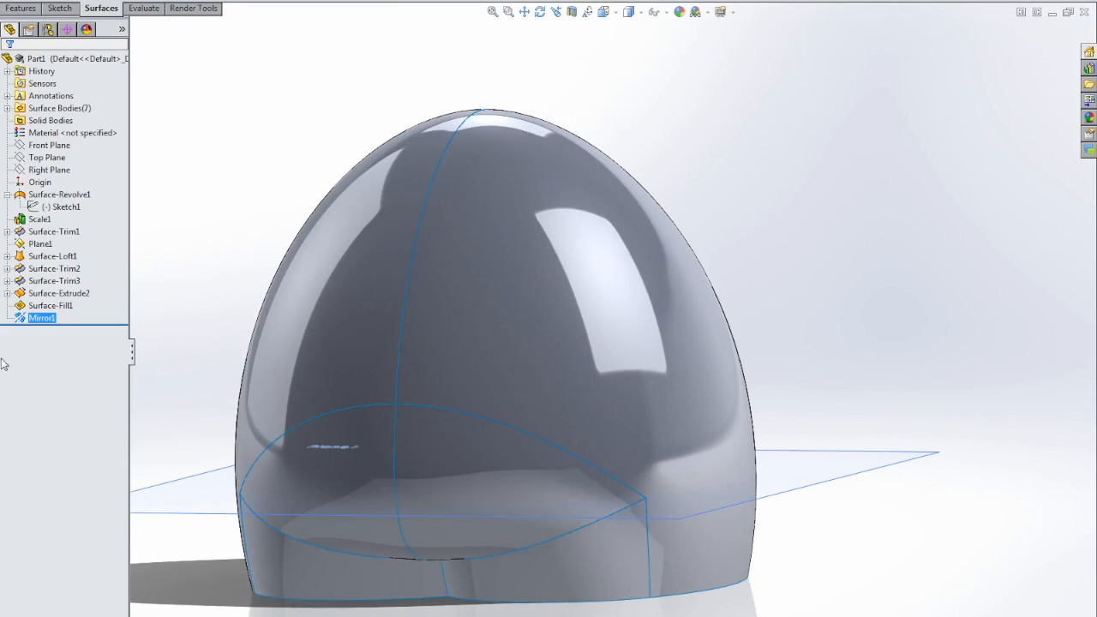
right_click(45, 318)
click(84, 381)
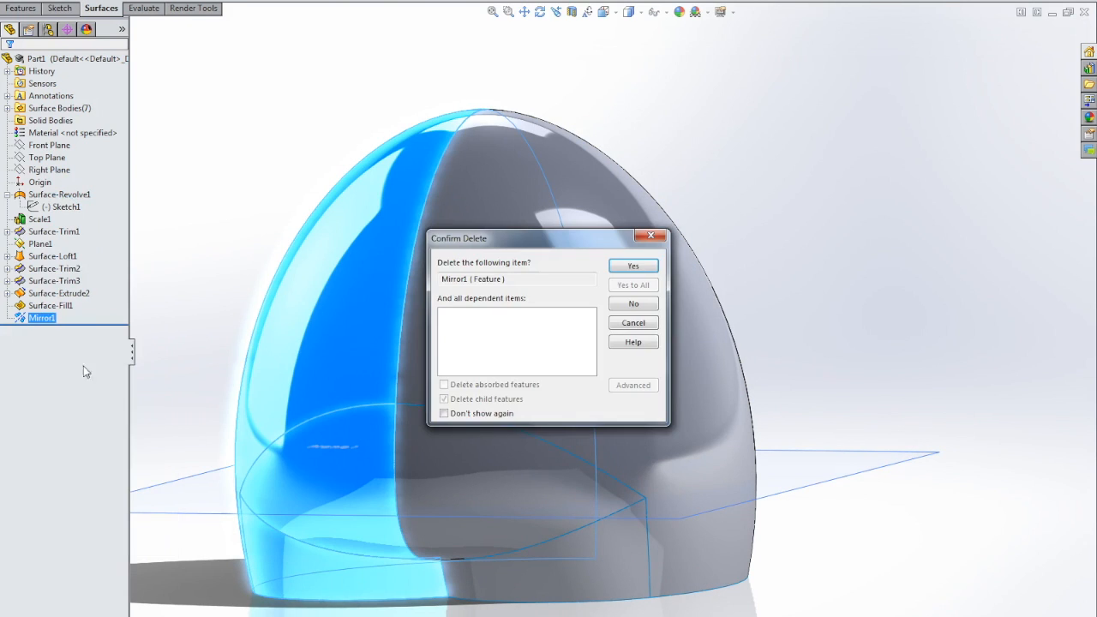
click(632, 266)
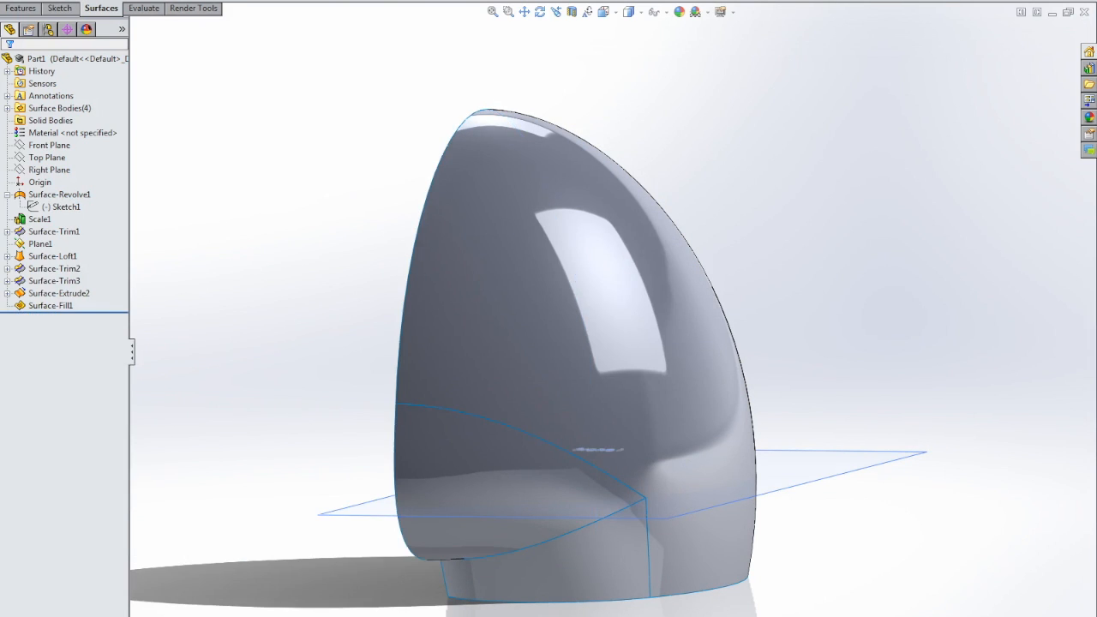
Mirror the upper shell, the front fill patch and the lower band surface about the Right Plane as bodies.
click(187, 0)
mouse_move(218, 5)
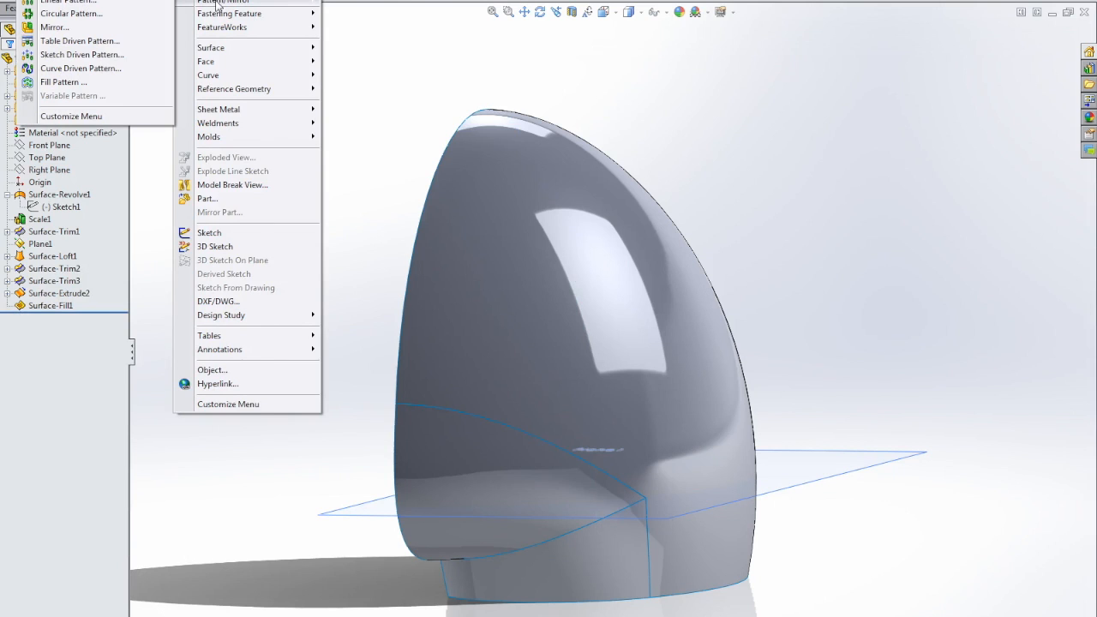
click(79, 28)
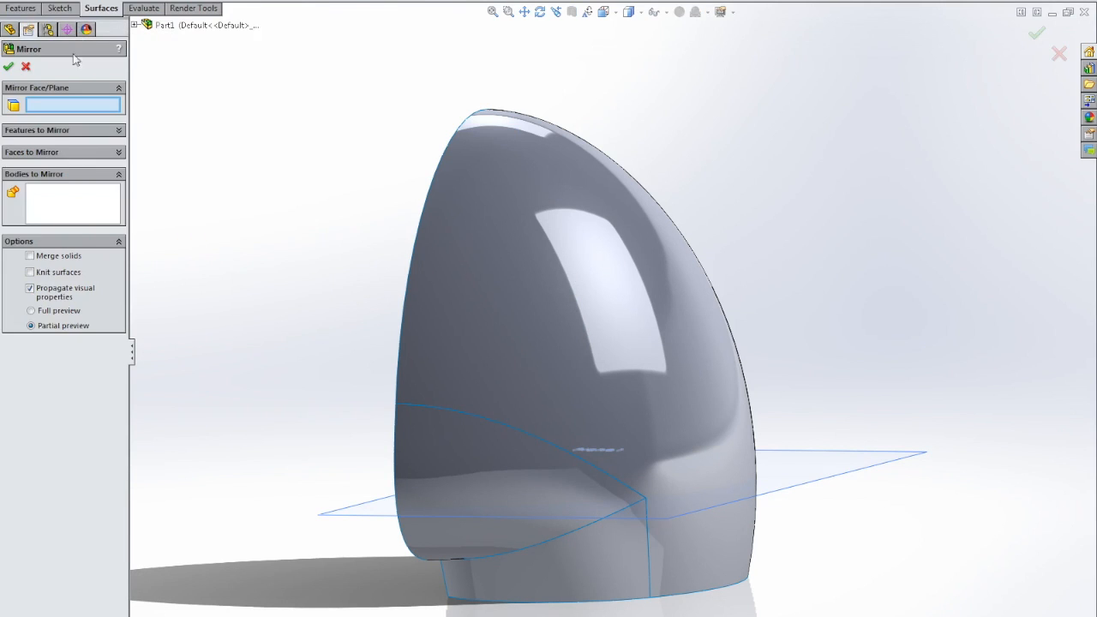
click(575, 314)
click(563, 522)
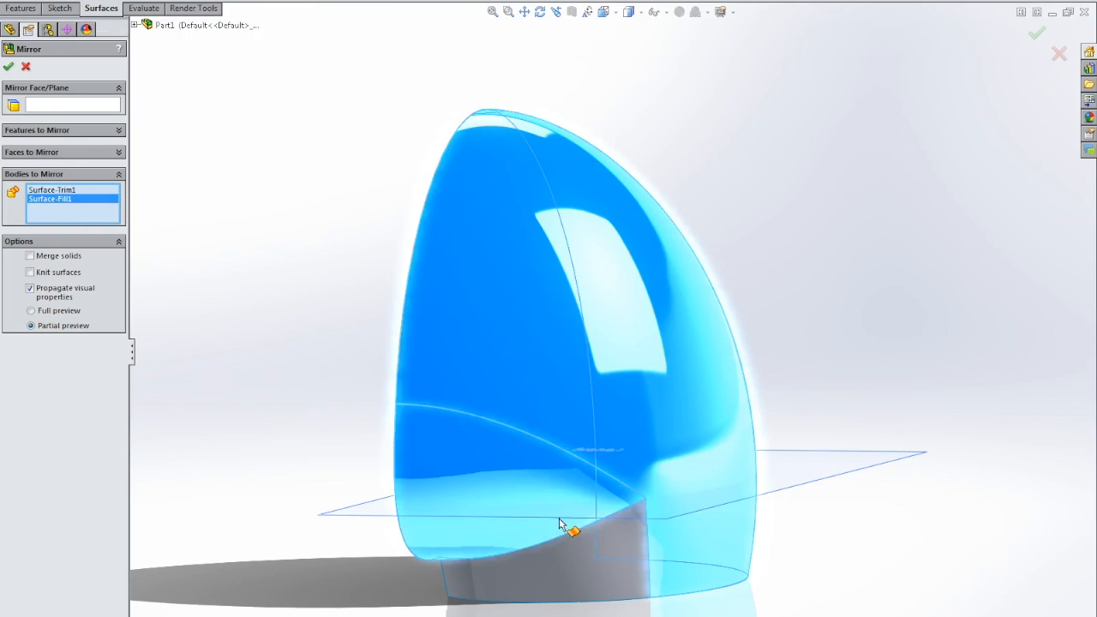
click(543, 533)
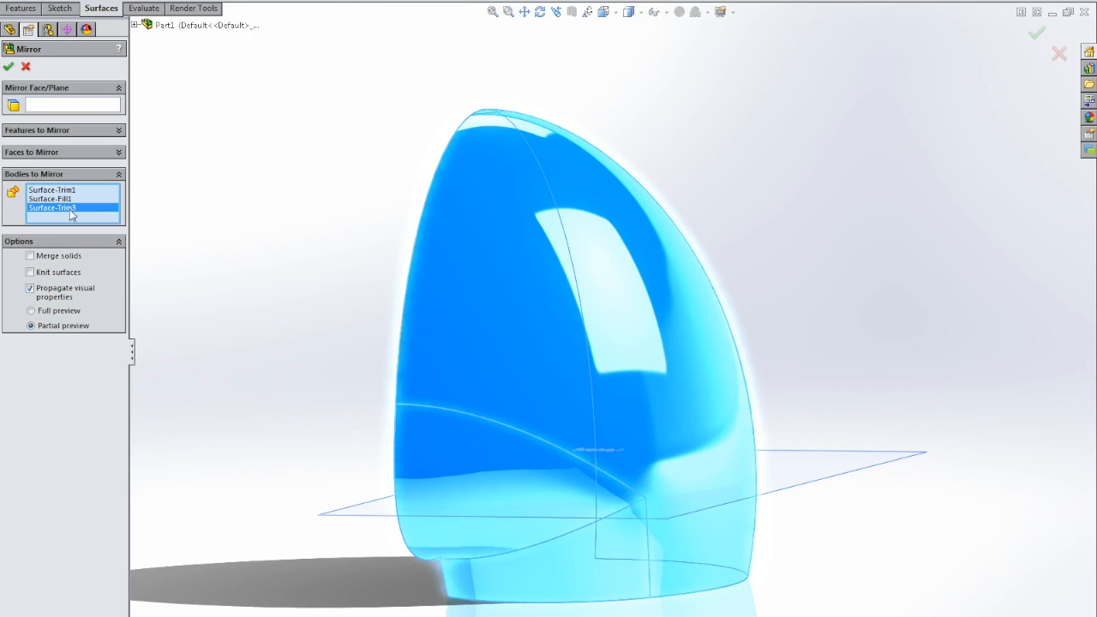
click(37, 106)
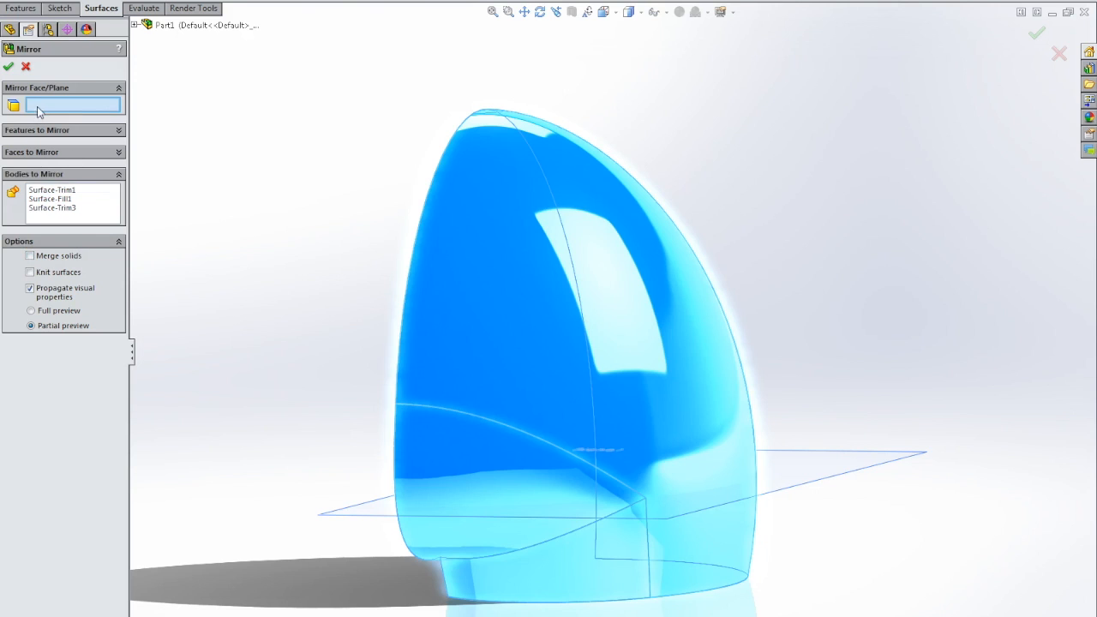
click(134, 25)
click(188, 137)
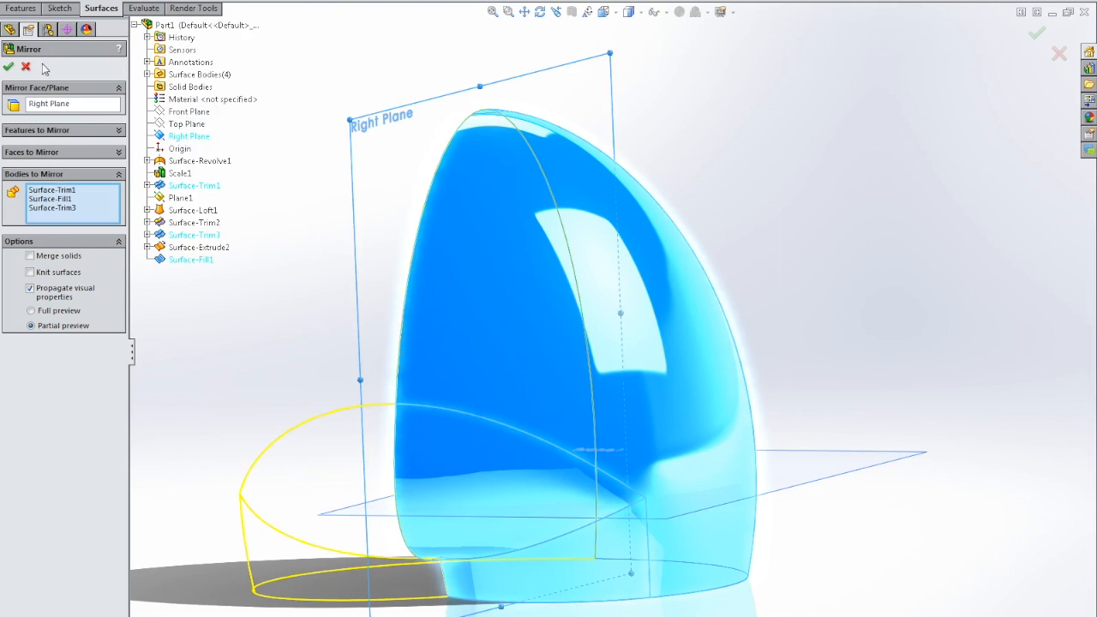
click(8, 69)
middle_drag(693, 361, 600, 330)
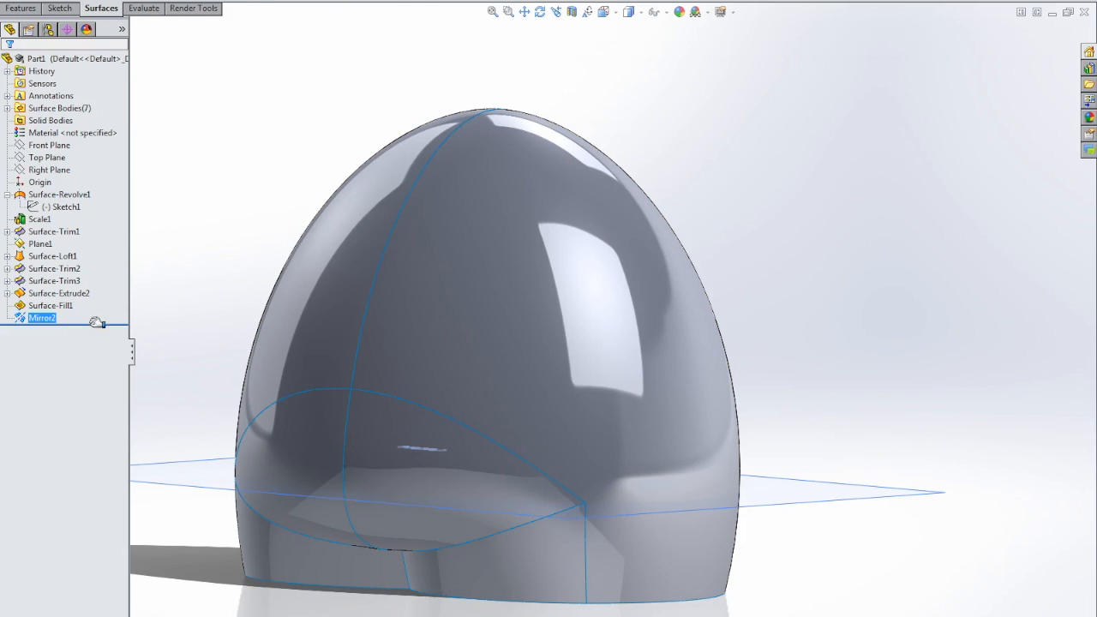
Roll the model back to before the mirror and sketch a horizontal midpoint line about 0.8 long, centred high on the shell, on the Right Plane.
mouse_move(97, 323)
mouse_down()
mouse_move(99, 313)
mouse_move(93, 324)
mouse_up()
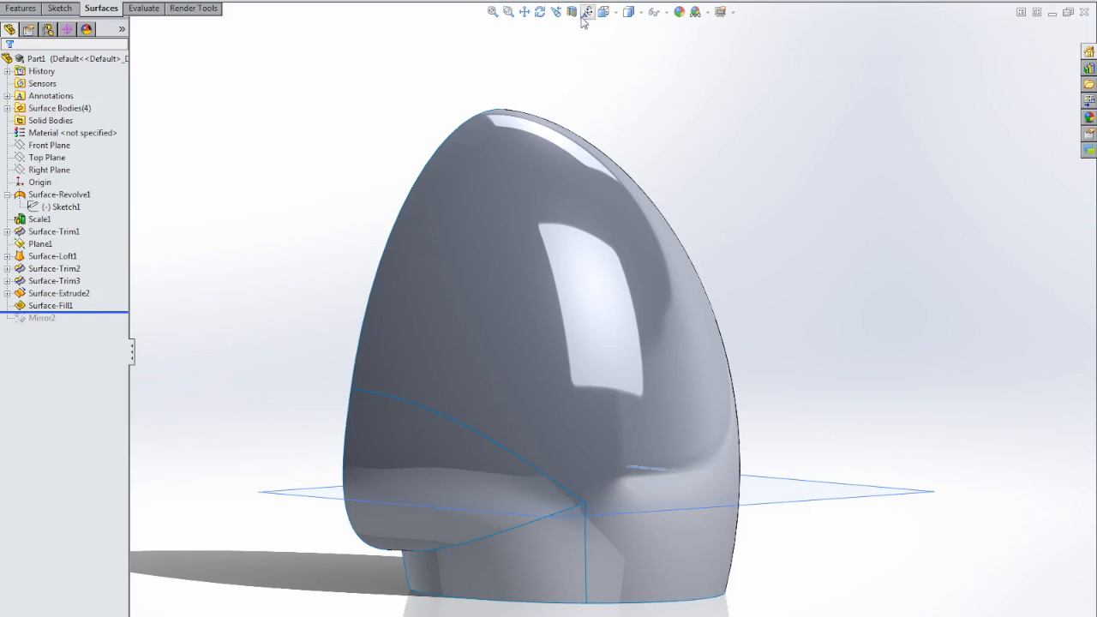
click(48, 159)
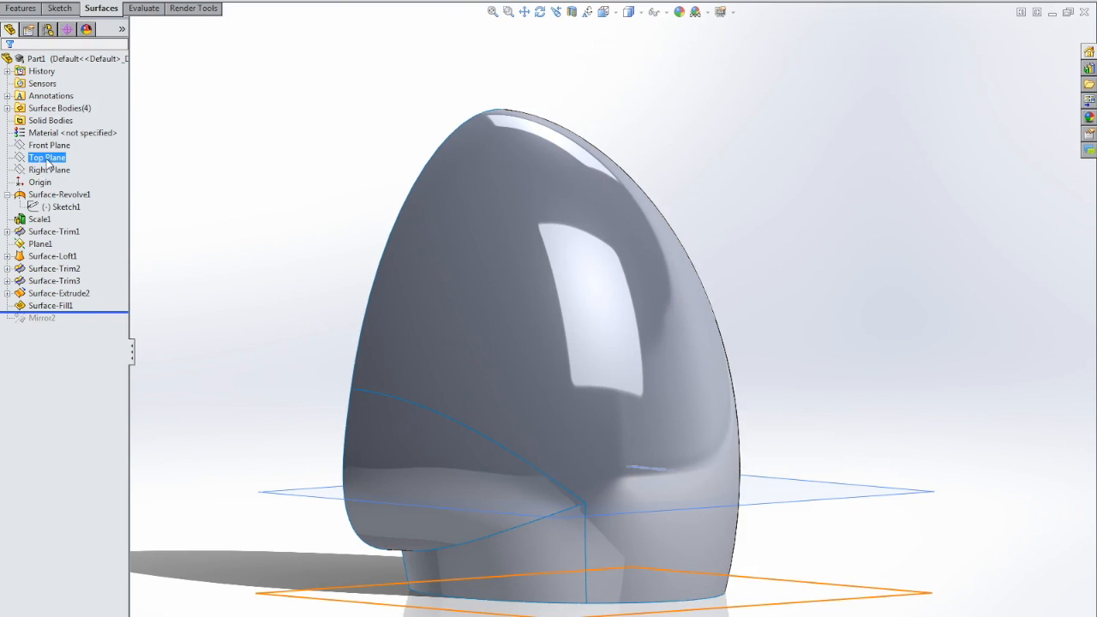
click(54, 171)
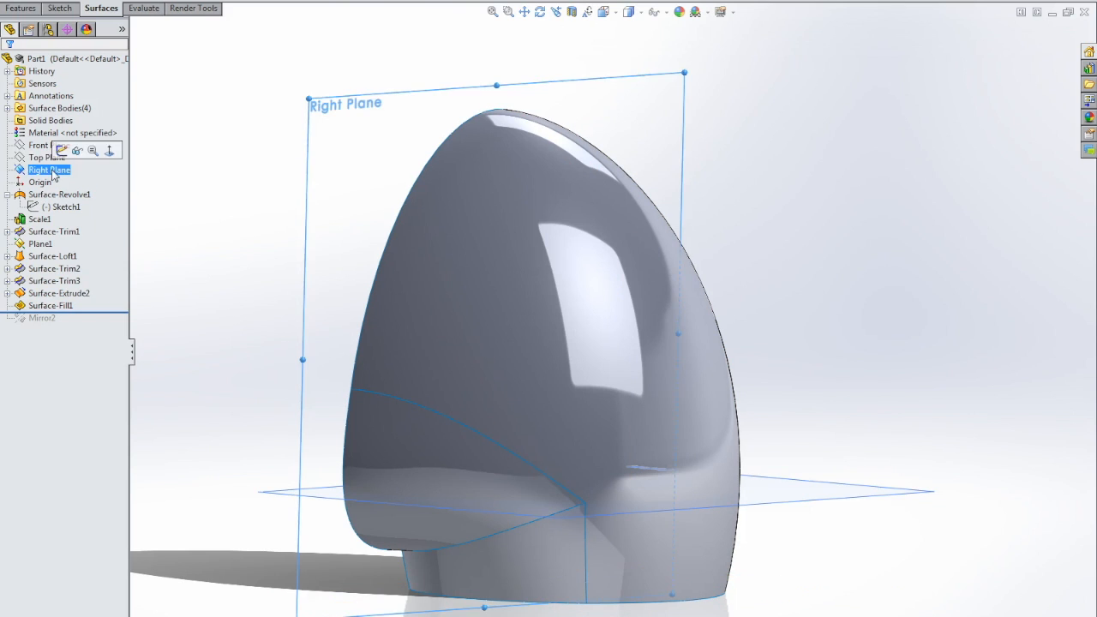
click(62, 152)
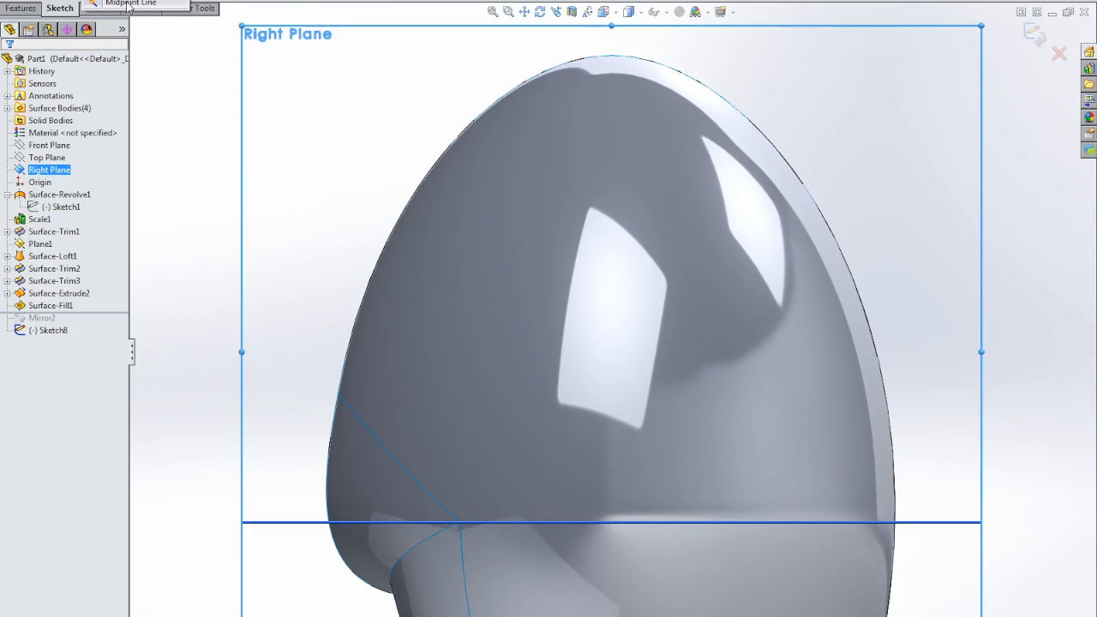
click(129, 4)
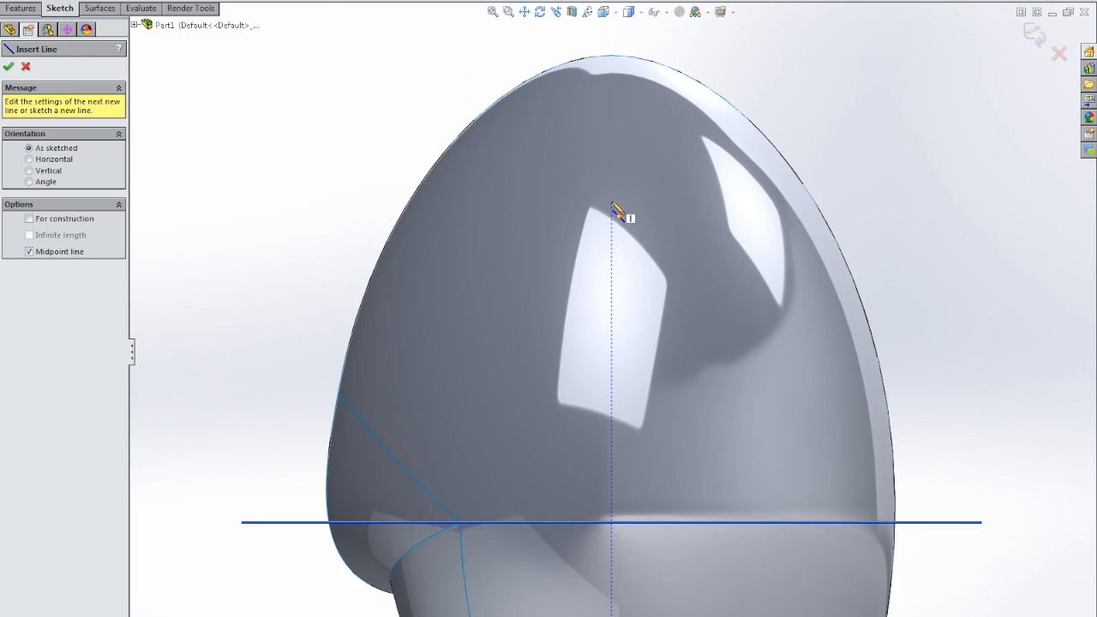
click(611, 203)
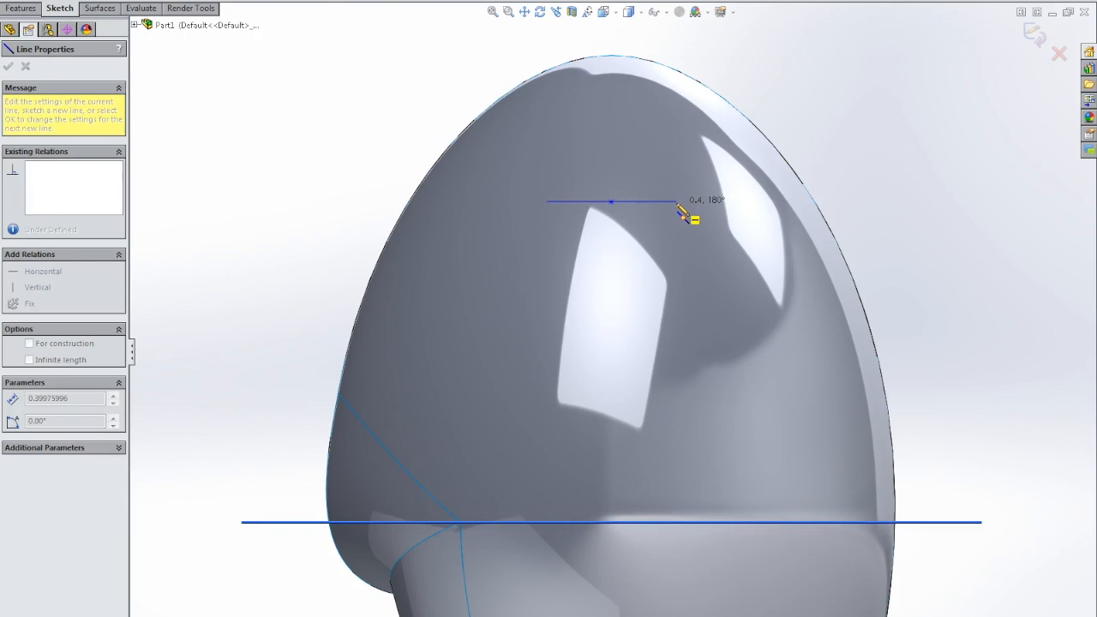
click(676, 202)
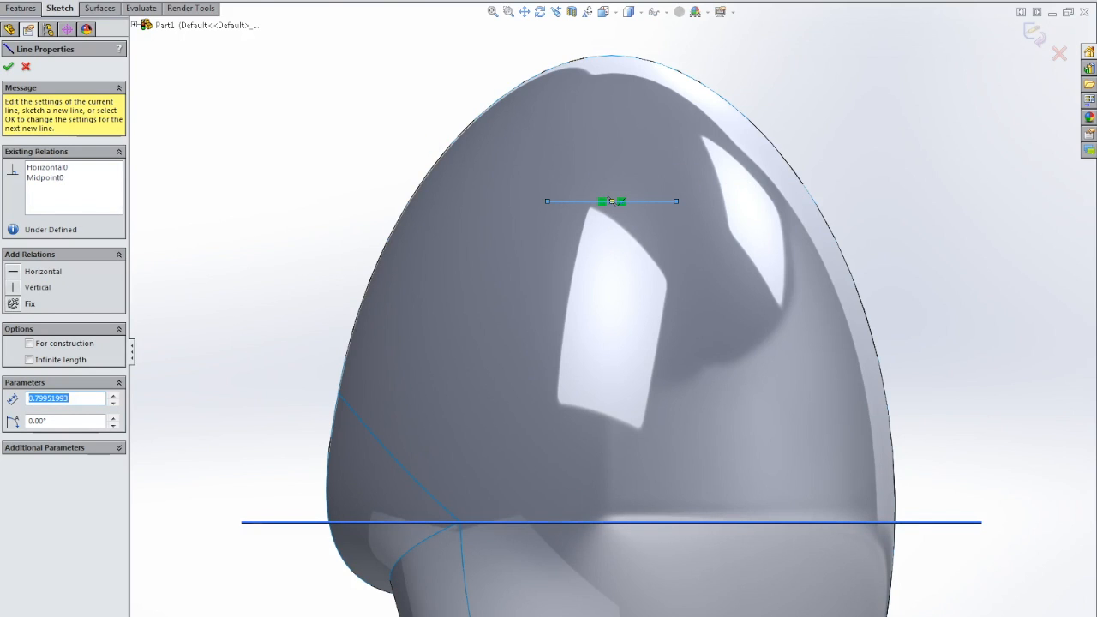
Draw a three-point U-shaped spline from one end of the line, down through a centred low point, to its other end.
click(547, 201)
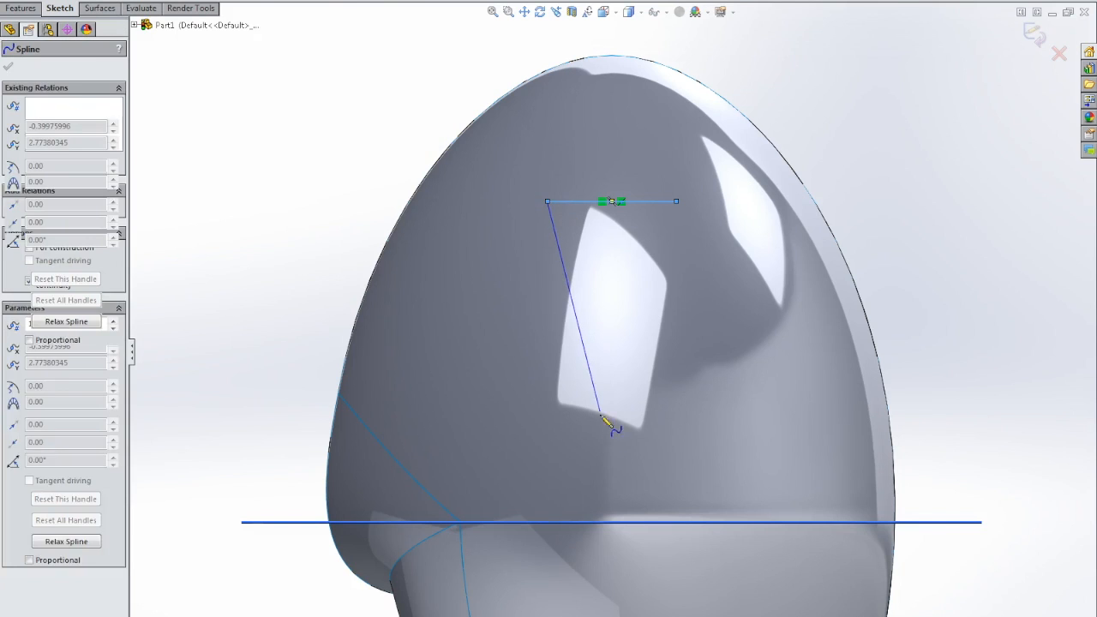
click(612, 454)
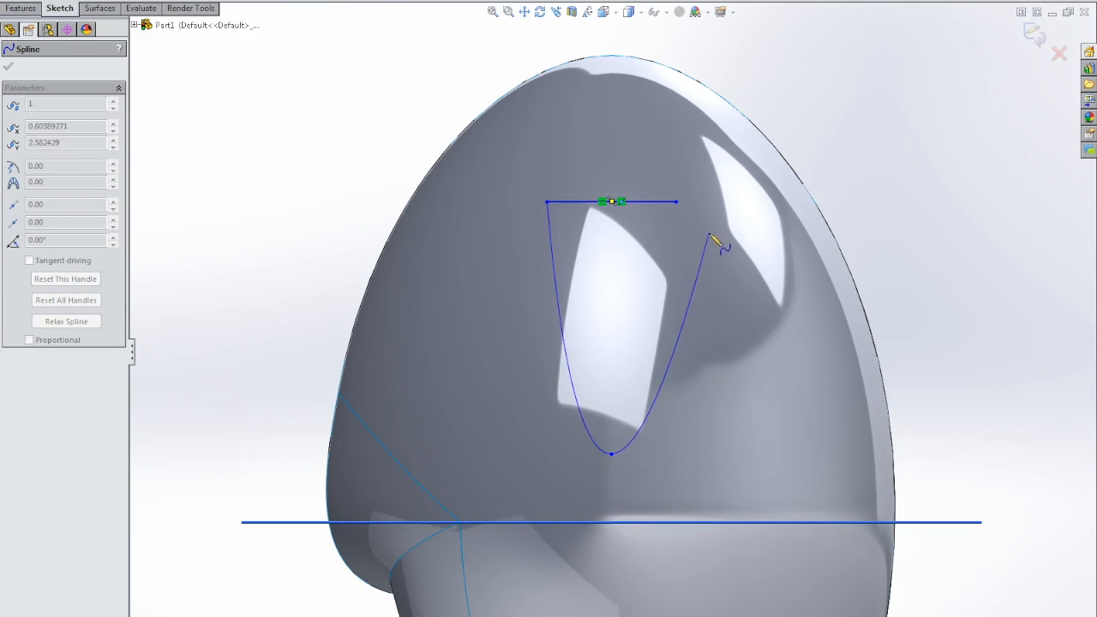
double_click(677, 202)
key(Escape)
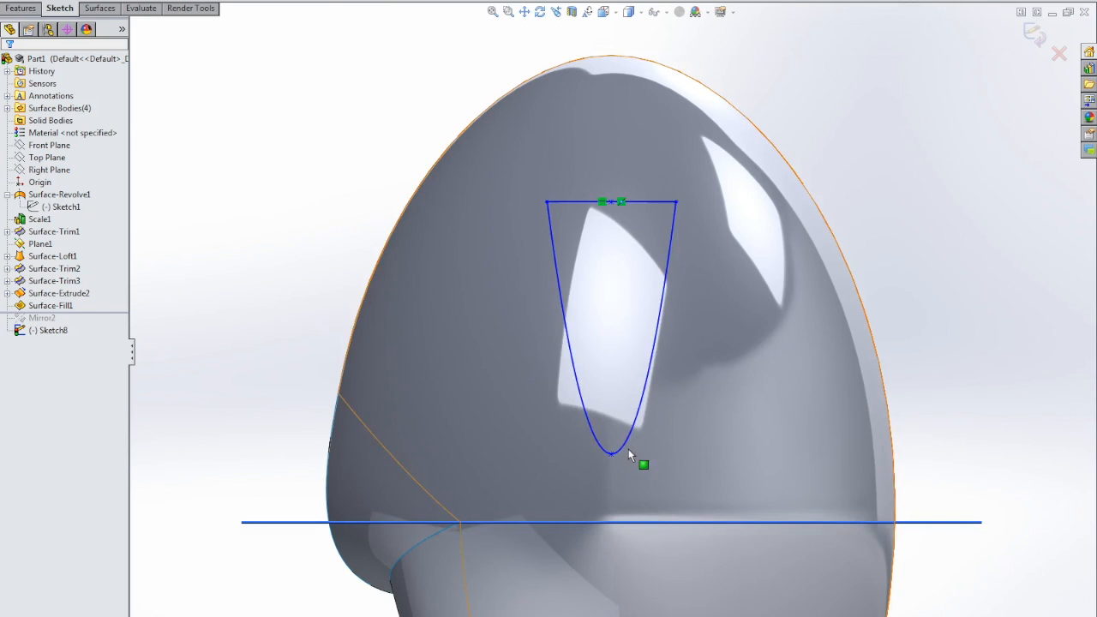
Bulge both sides of the spline outward with its end tangent handles and make the tangent at its lowest point horizontal.
click(554, 264)
drag(565, 334, 524, 334)
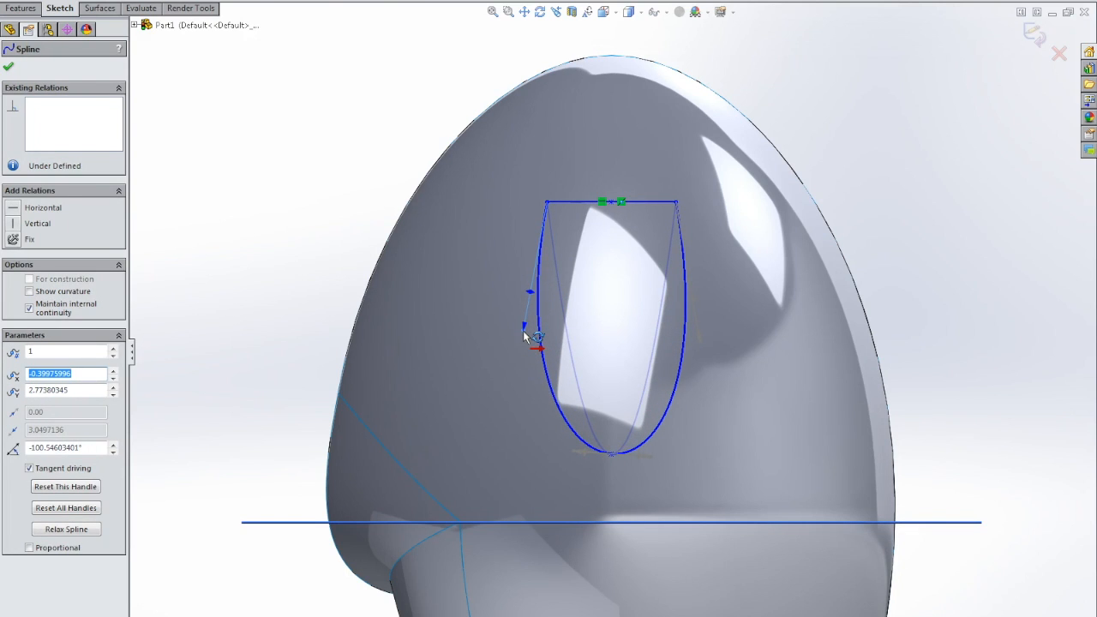
drag(523, 330, 523, 330)
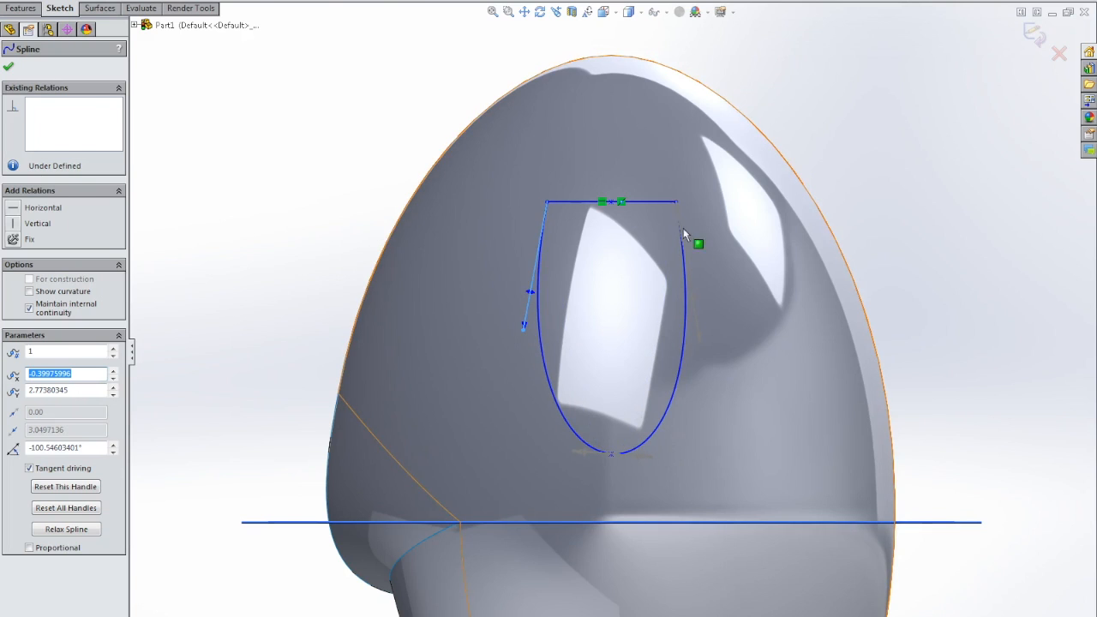
drag(700, 343, 699, 333)
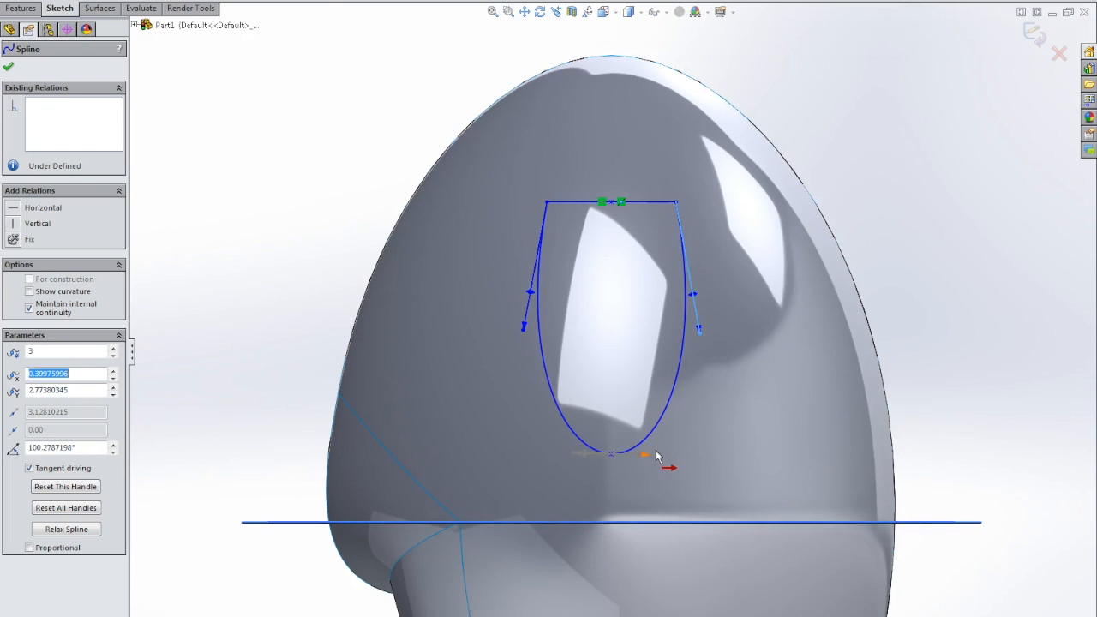
click(651, 457)
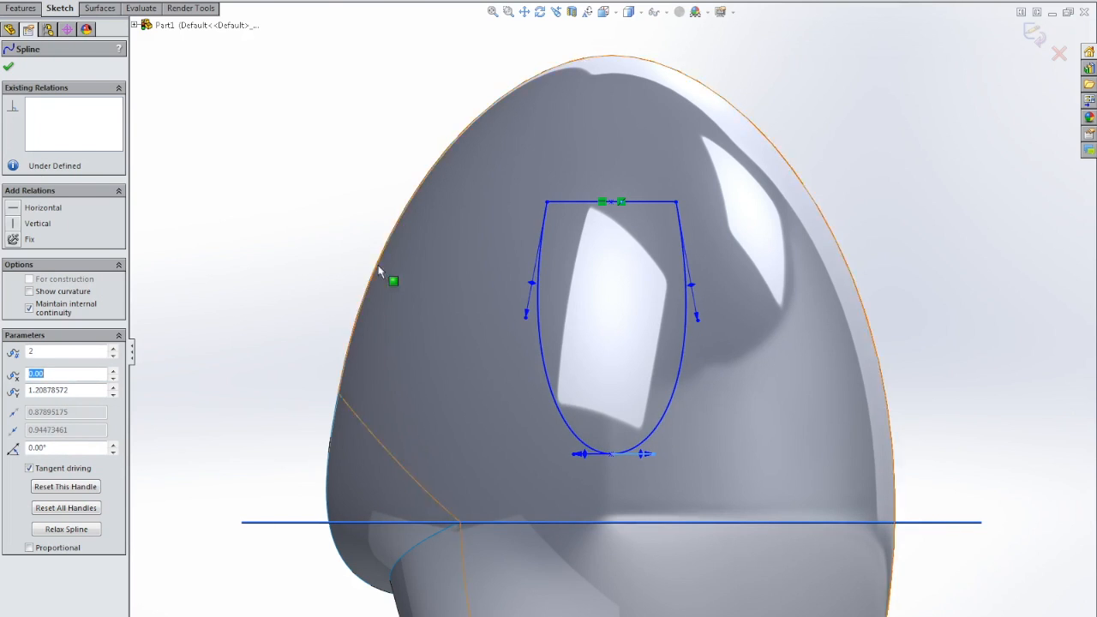
click(12, 210)
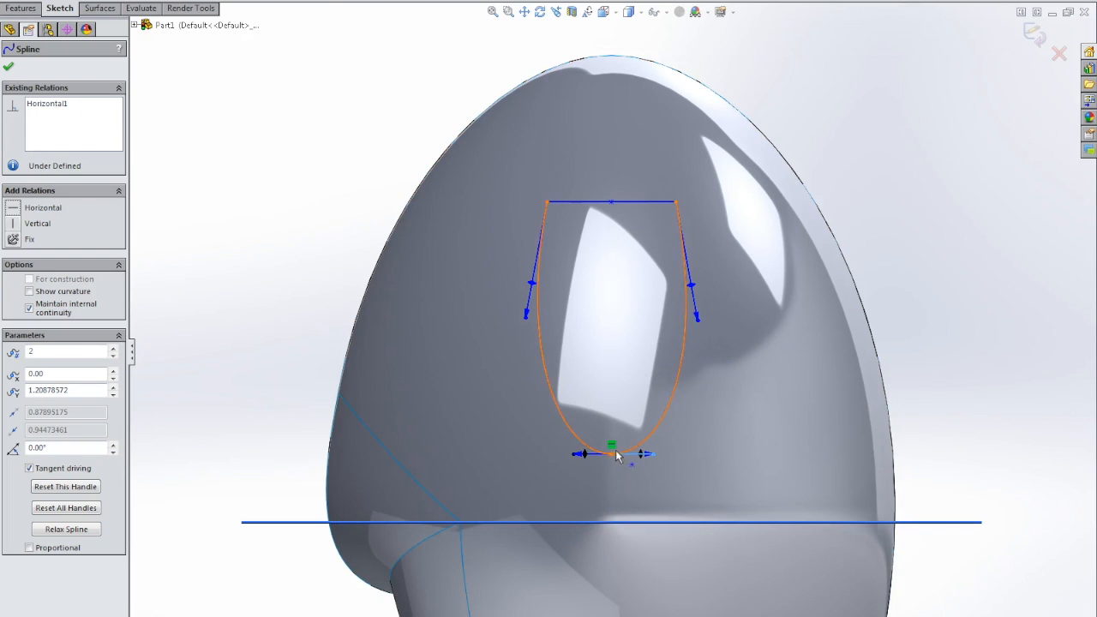
Lengthen the profile by moving the spline's low point down and the line up, and widen its rounded bottom with longer tangent handles.
drag(612, 456, 635, 501)
drag(613, 202, 612, 172)
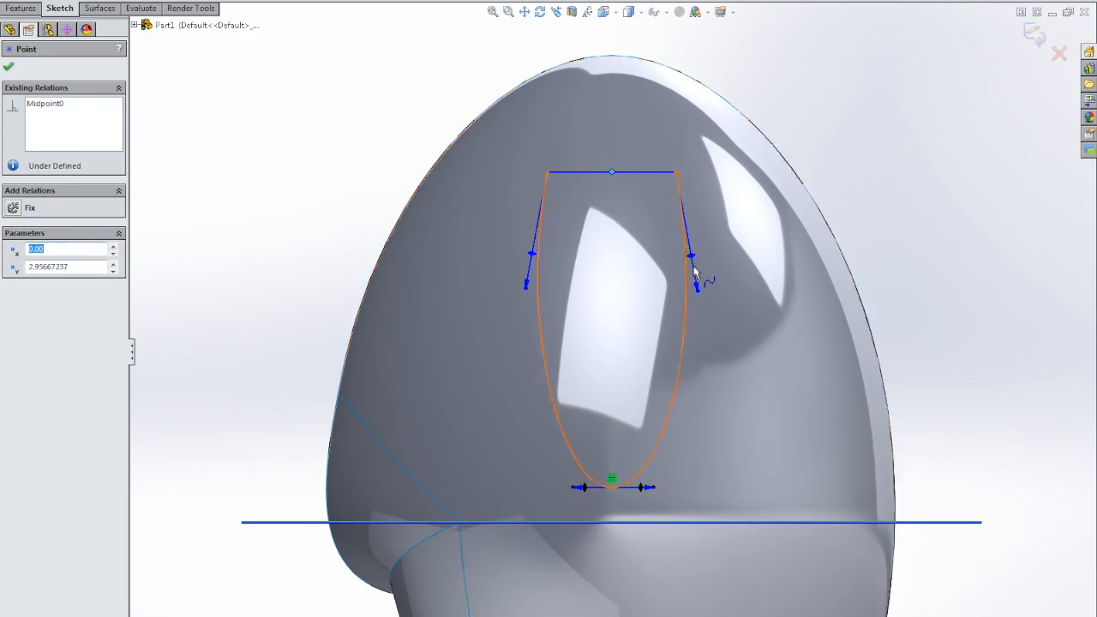
drag(574, 488, 560, 489)
drag(650, 487, 668, 493)
mouse_move(566, 489)
mouse_down()
mouse_move(553, 492)
mouse_move(564, 488)
mouse_up()
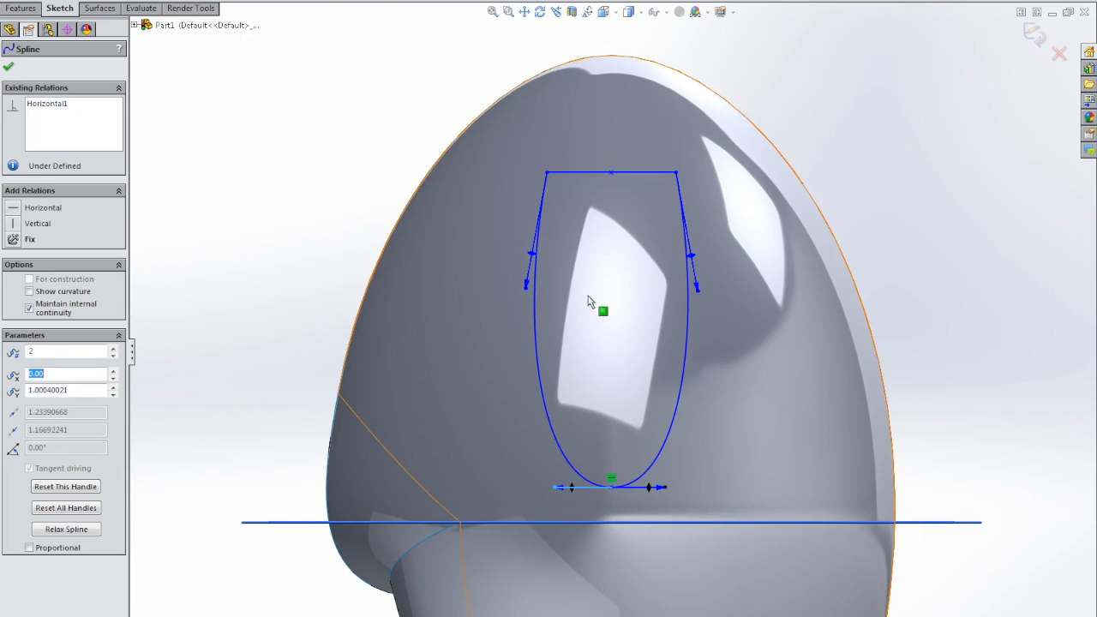
Trim the upper shell with the U-shaped sketch, removing the area inside the profile to cut a side opening.
click(102, 8)
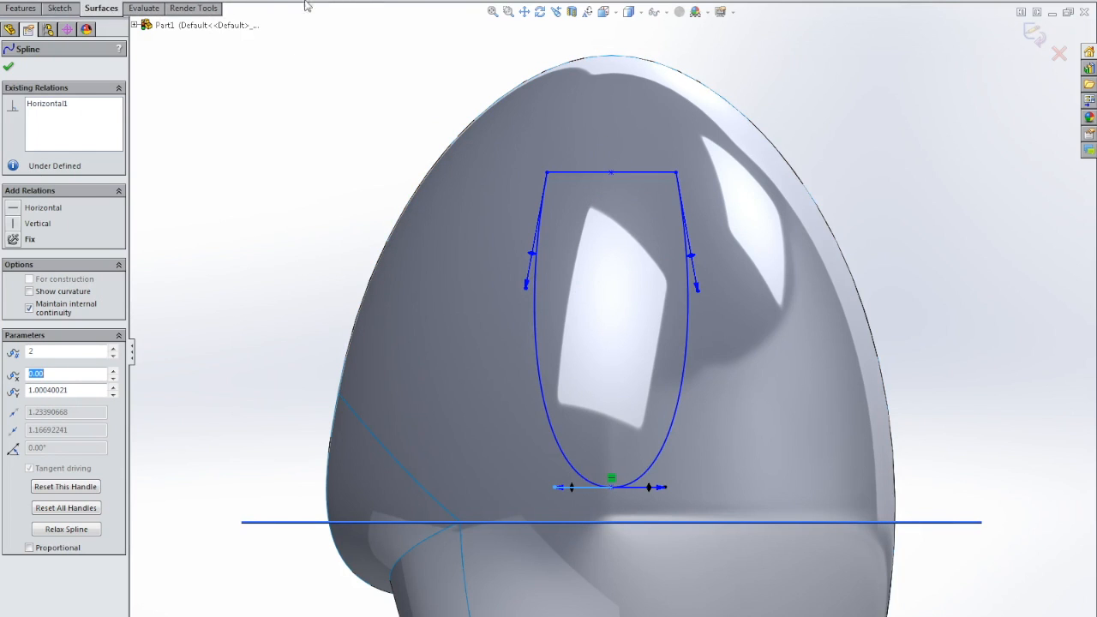
scroll(549, 266, up, 2)
middle_drag(498, 244, 591, 287)
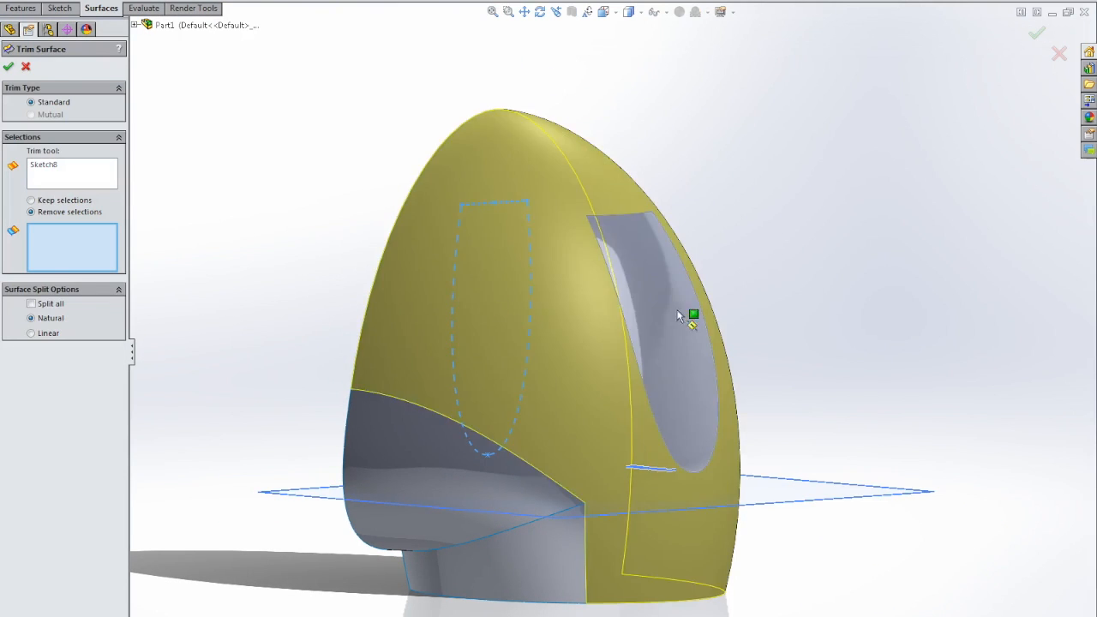
click(684, 330)
right_click(681, 325)
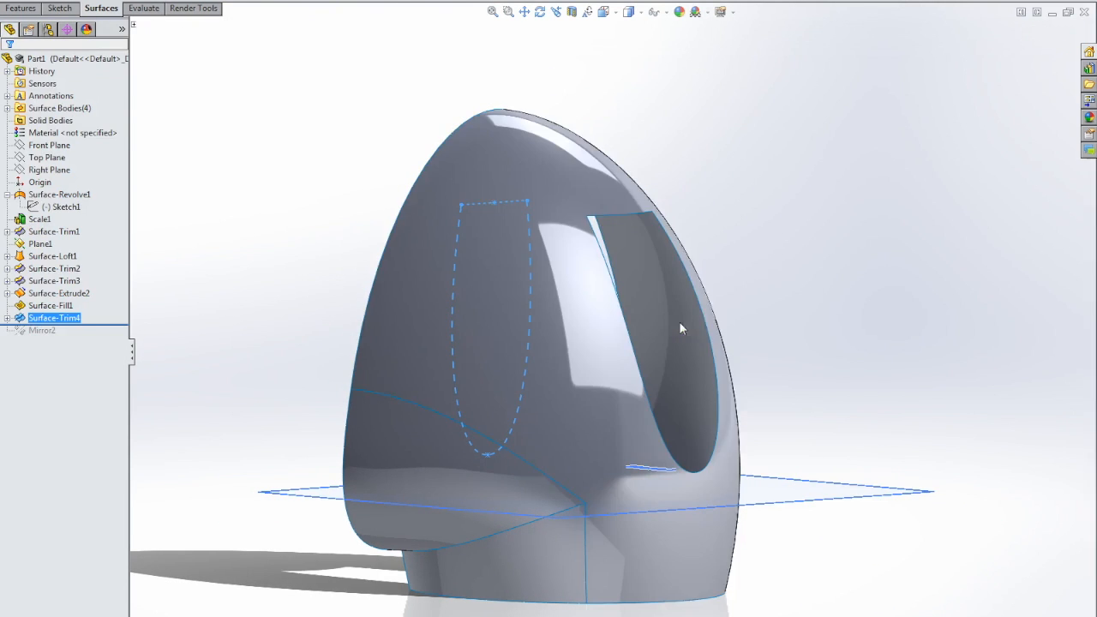
mouse_move(783, 252)
middle_down()
mouse_move(769, 233)
mouse_move(692, 222)
mouse_move(833, 183)
mouse_move(549, 175)
mouse_move(718, 181)
mouse_move(564, 179)
mouse_move(654, 181)
mouse_move(614, 189)
mouse_move(608, 214)
middle_up()
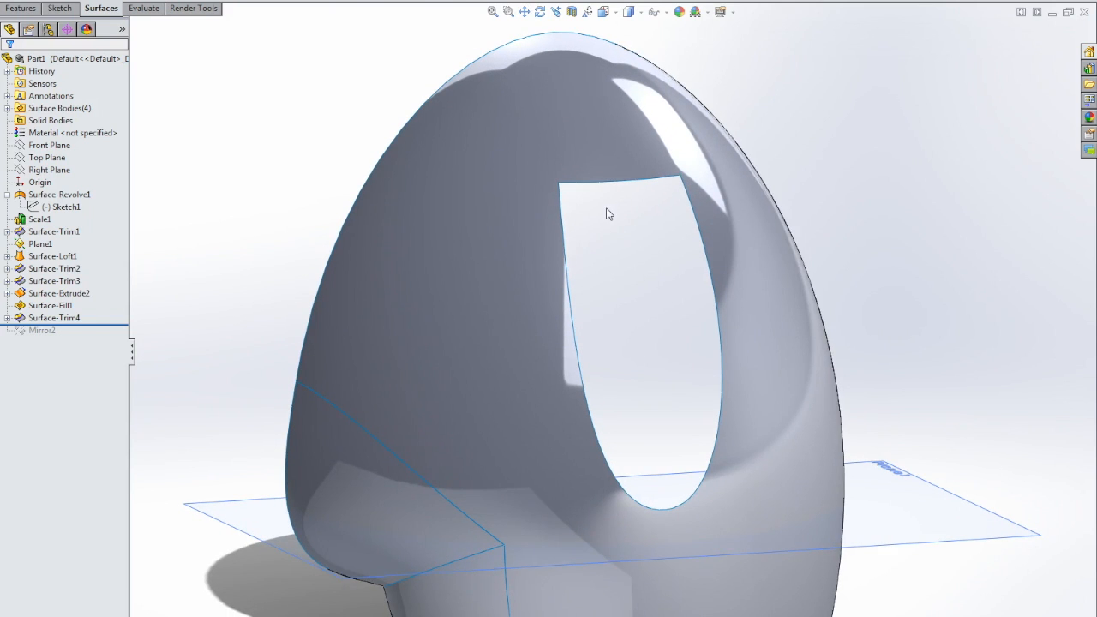
Sketch a two-point spline on the Front Plane from the top edge of the side opening to its lowest point.
click(40, 182)
middle_drag(676, 323, 852, 283)
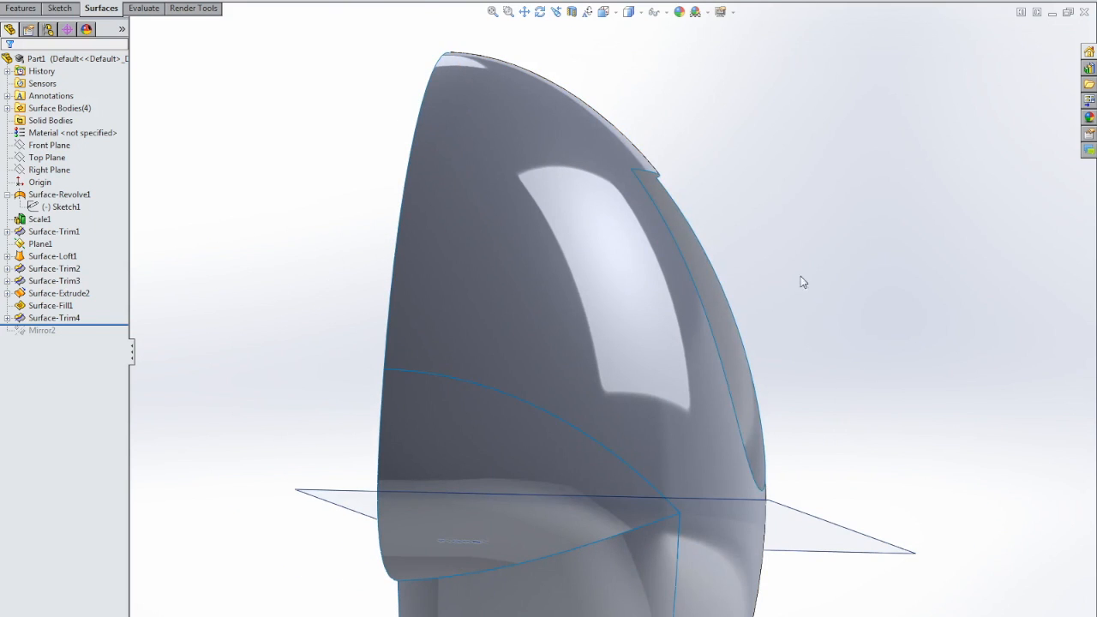
click(52, 147)
click(603, 12)
click(60, 9)
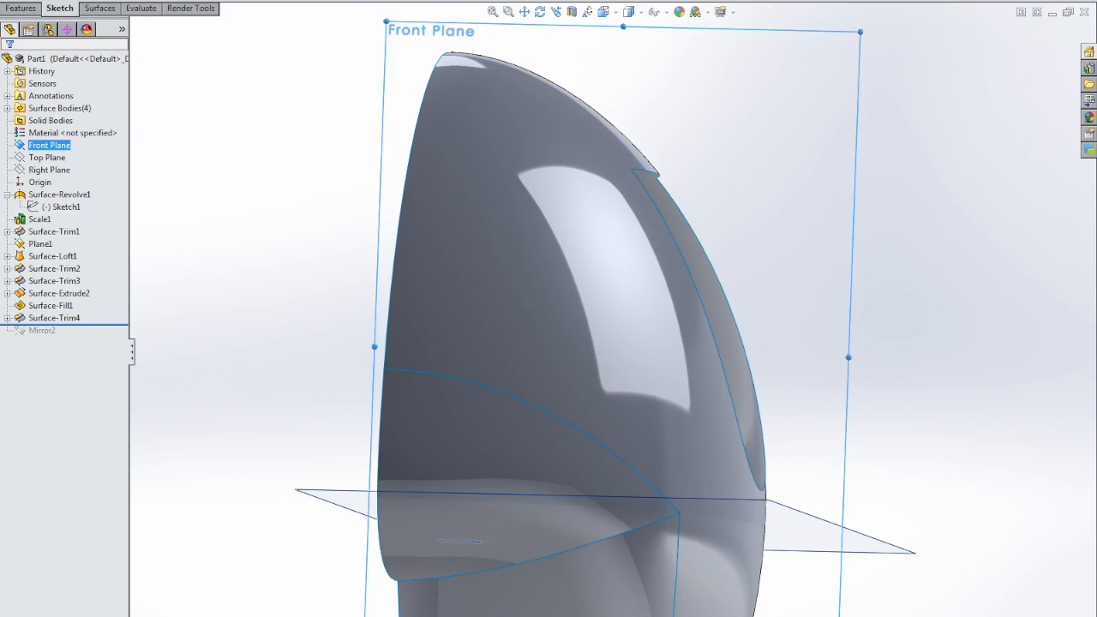
click(17, 1)
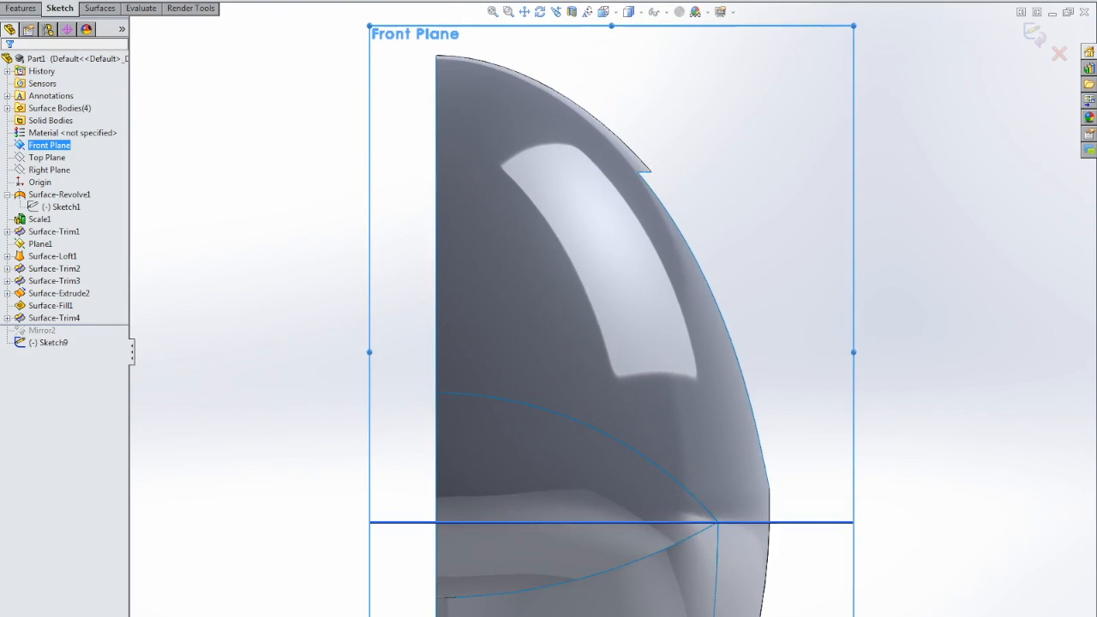
click(650, 172)
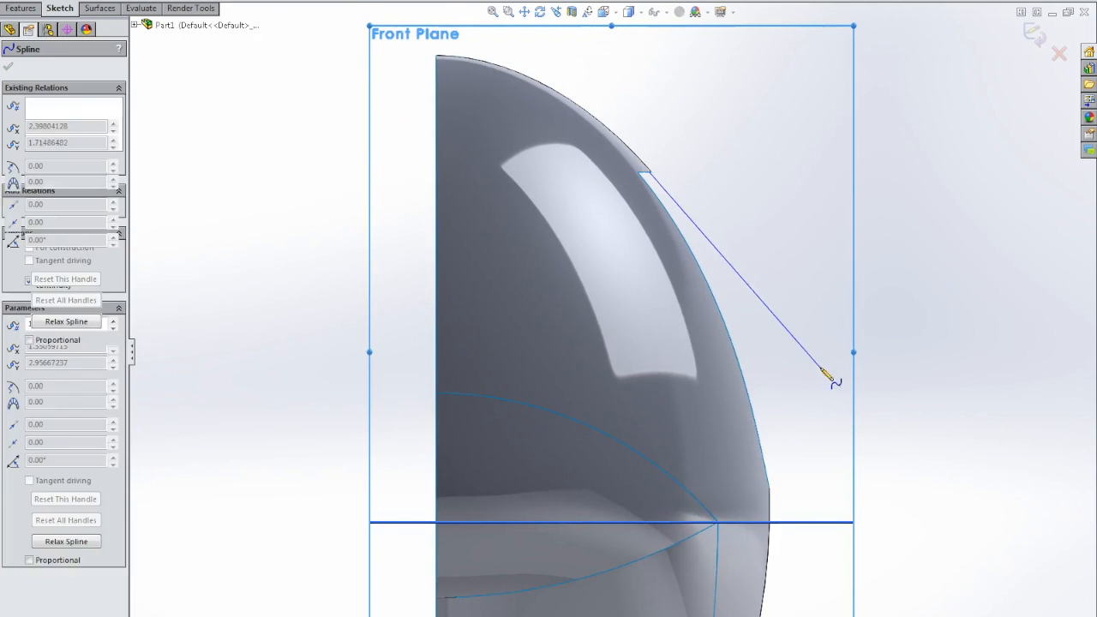
click(770, 489)
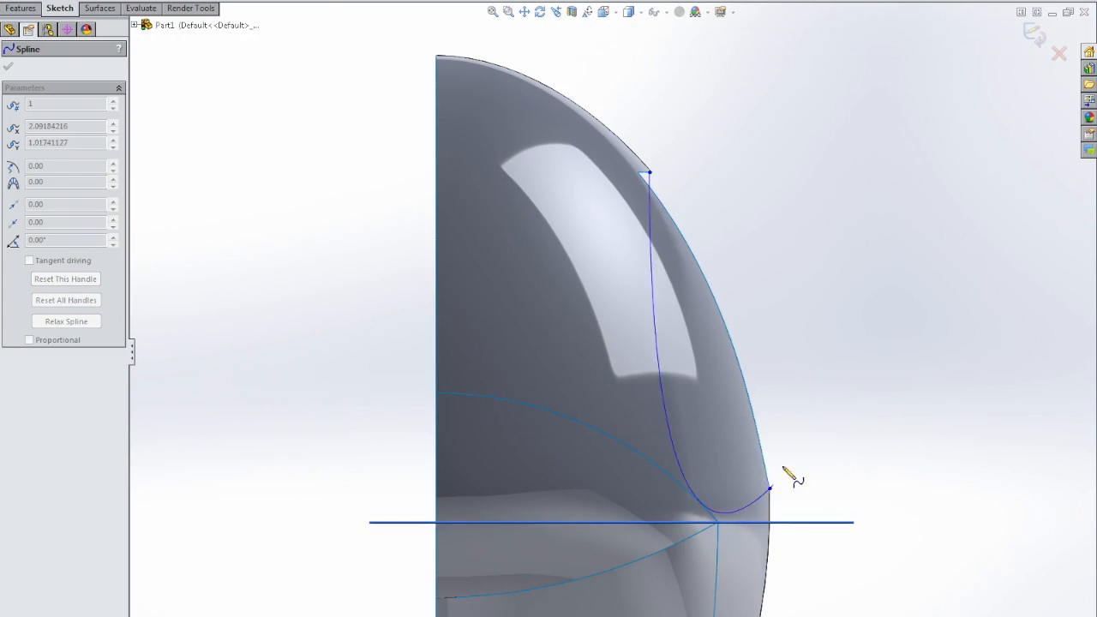
double_click(770, 490)
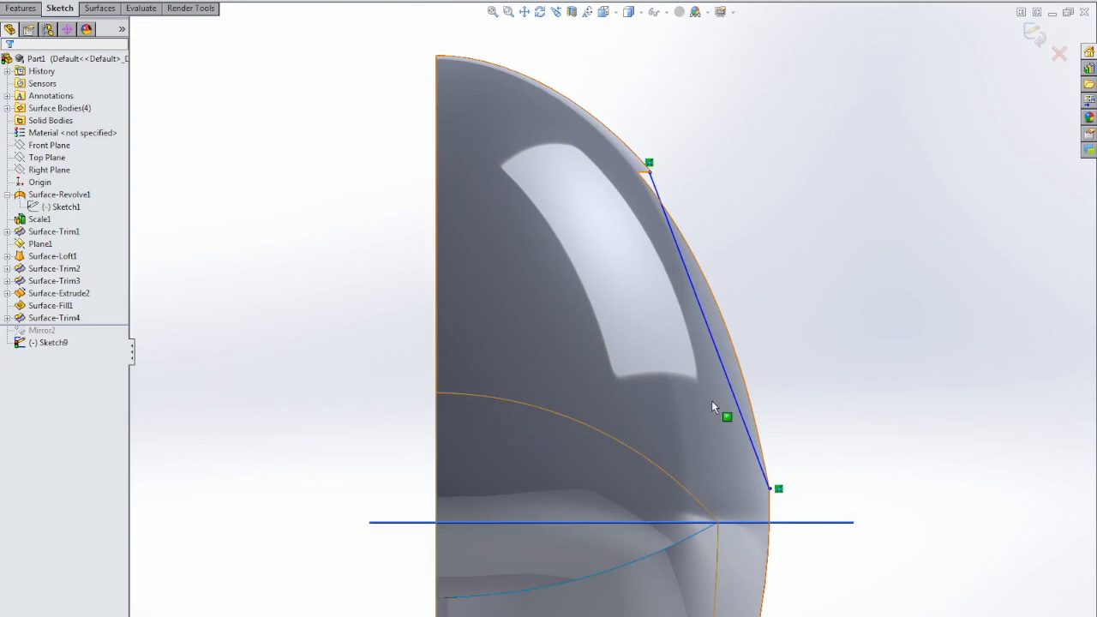
Bulge the spline outward from the side opening with its lower tangent handle and shorten its upper tangent handle.
click(735, 394)
drag(723, 366, 888, 416)
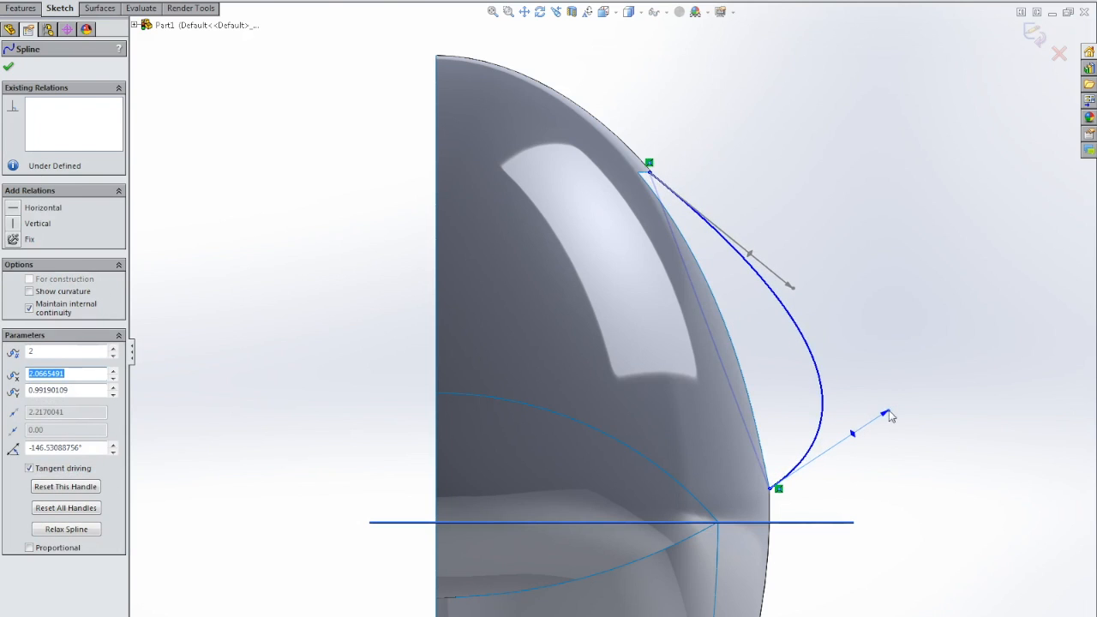
drag(802, 294, 691, 217)
mouse_move(757, 238)
middle_down()
mouse_move(706, 230)
mouse_move(728, 228)
middle_up()
click(603, 12)
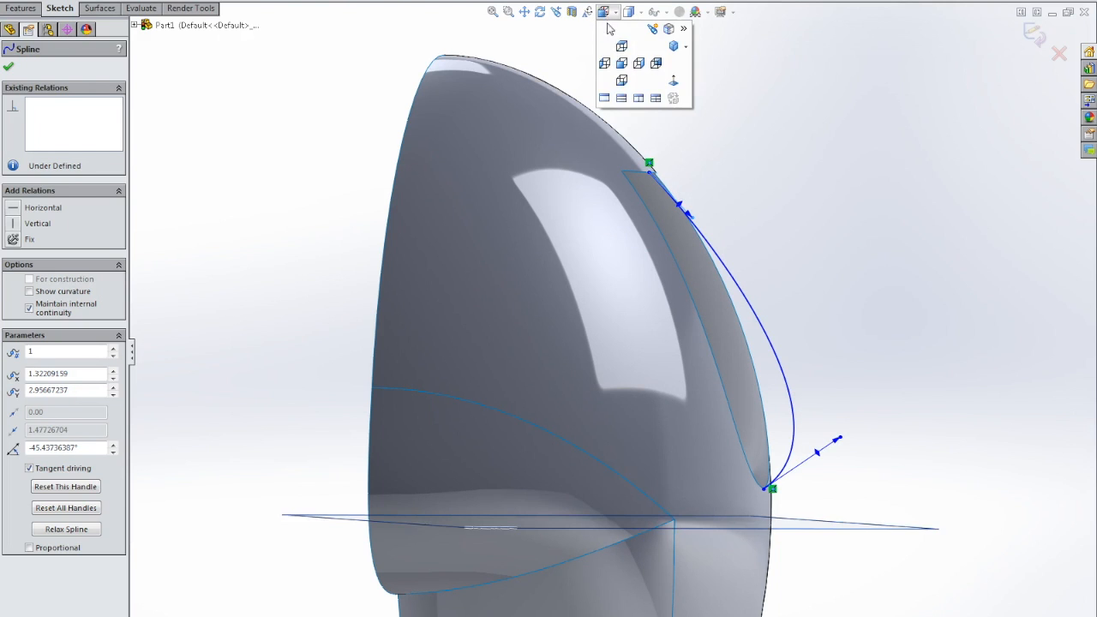
click(622, 64)
Try to add a pierce relation between the spline's upper endpoint and the top edge of the side opening.
scroll(646, 172, down, 8)
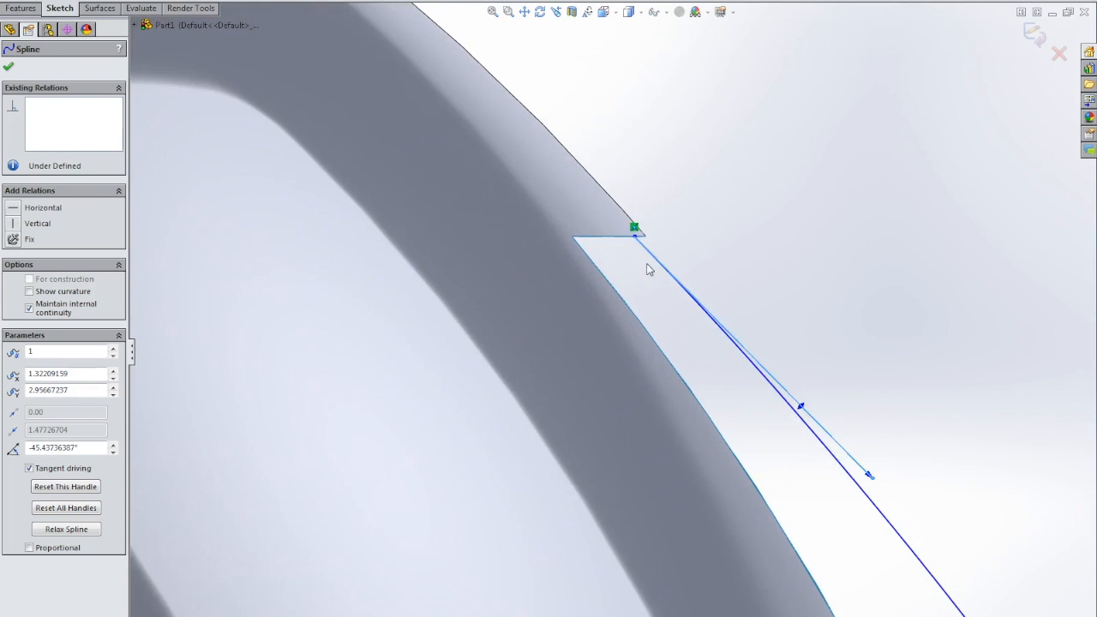
middle_drag(715, 252, 748, 261)
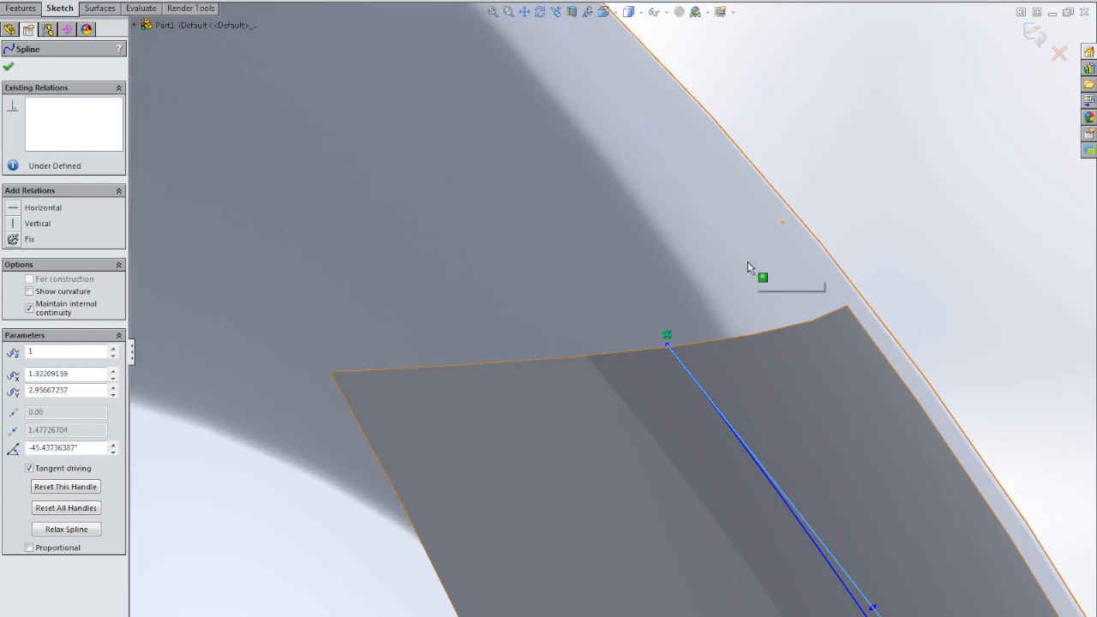
click(422, 3)
click(446, 20)
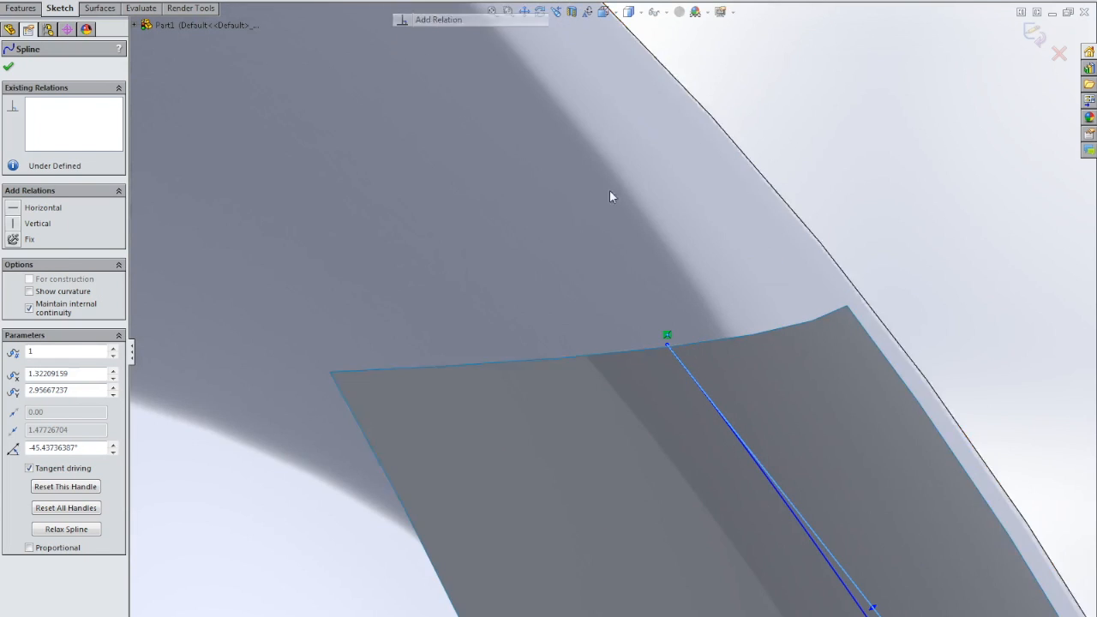
click(670, 346)
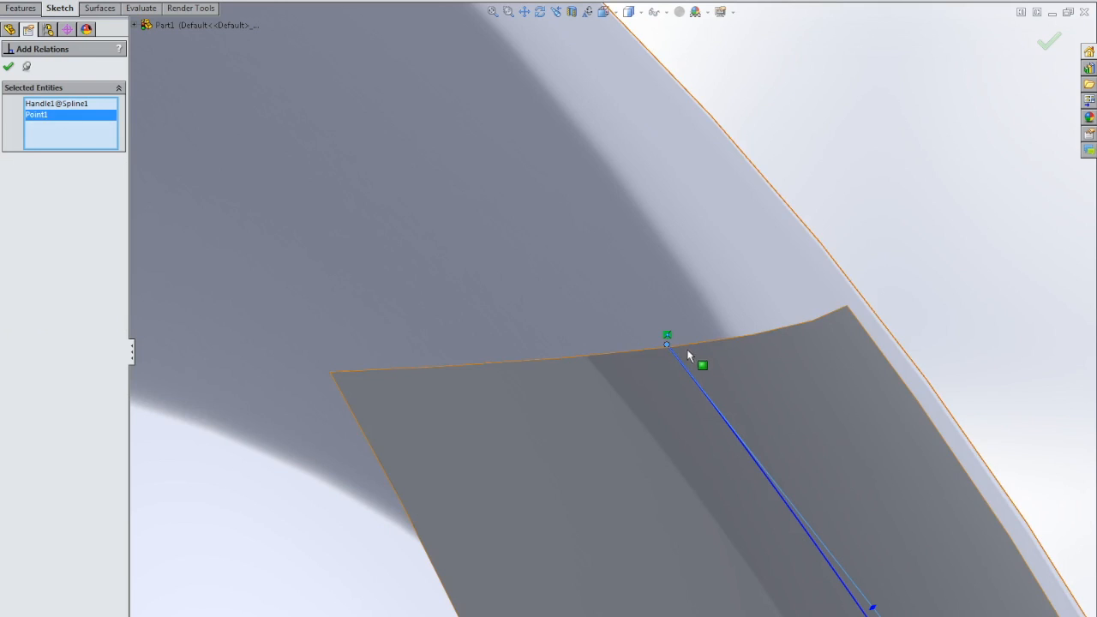
click(691, 353)
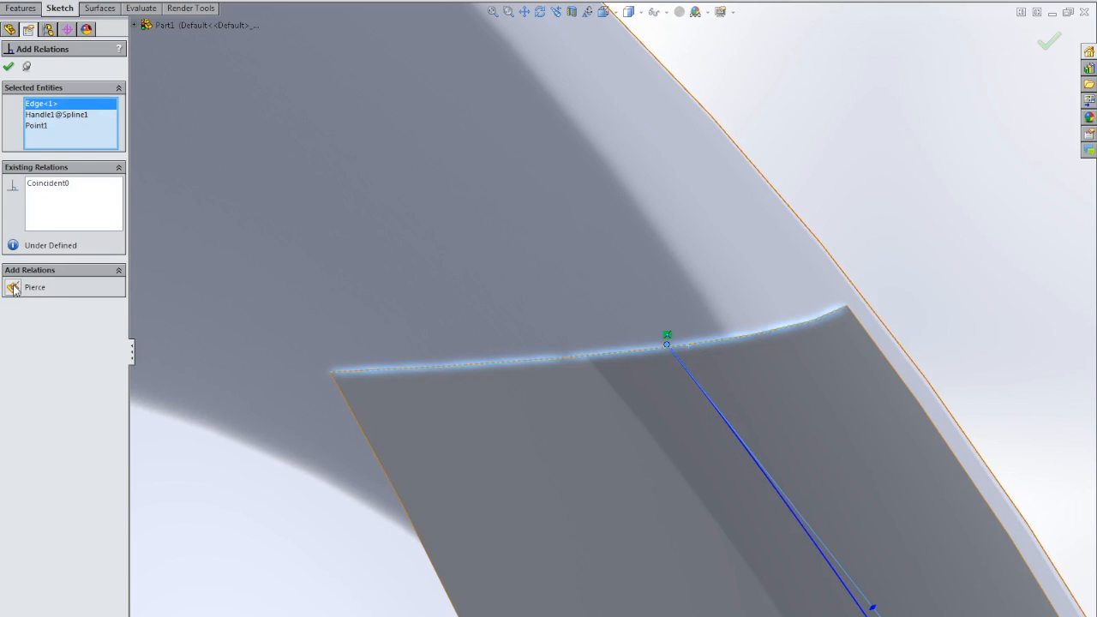
Add a pierce relation between the spline's lower endpoint and the curved edge of the side opening.
scroll(678, 341, up, 4)
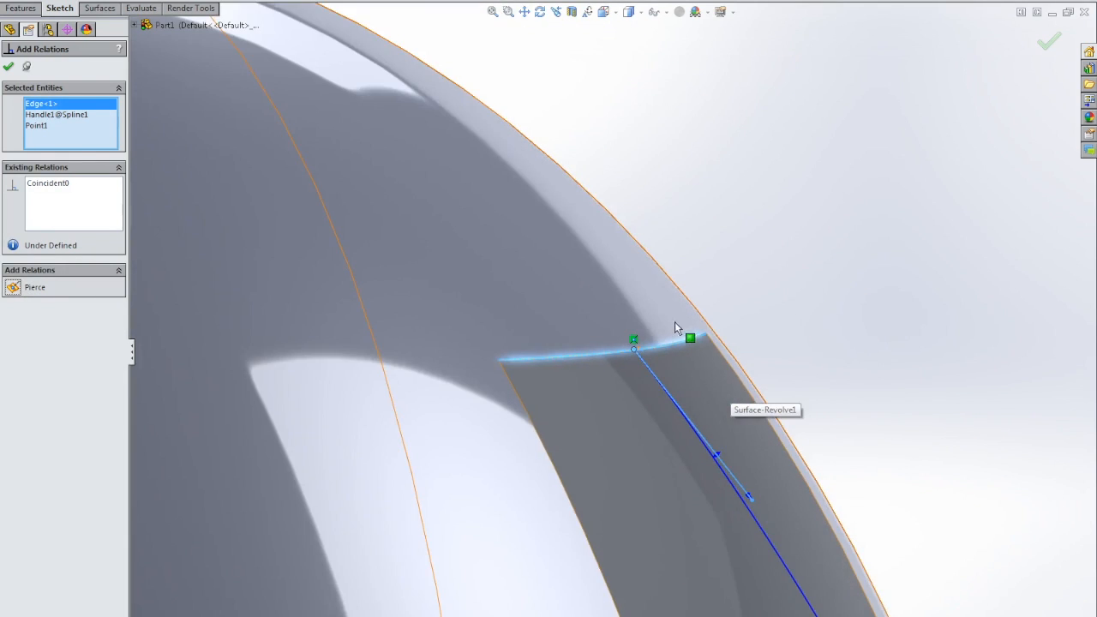
scroll(677, 330, up, 10)
scroll(712, 515, down, 9)
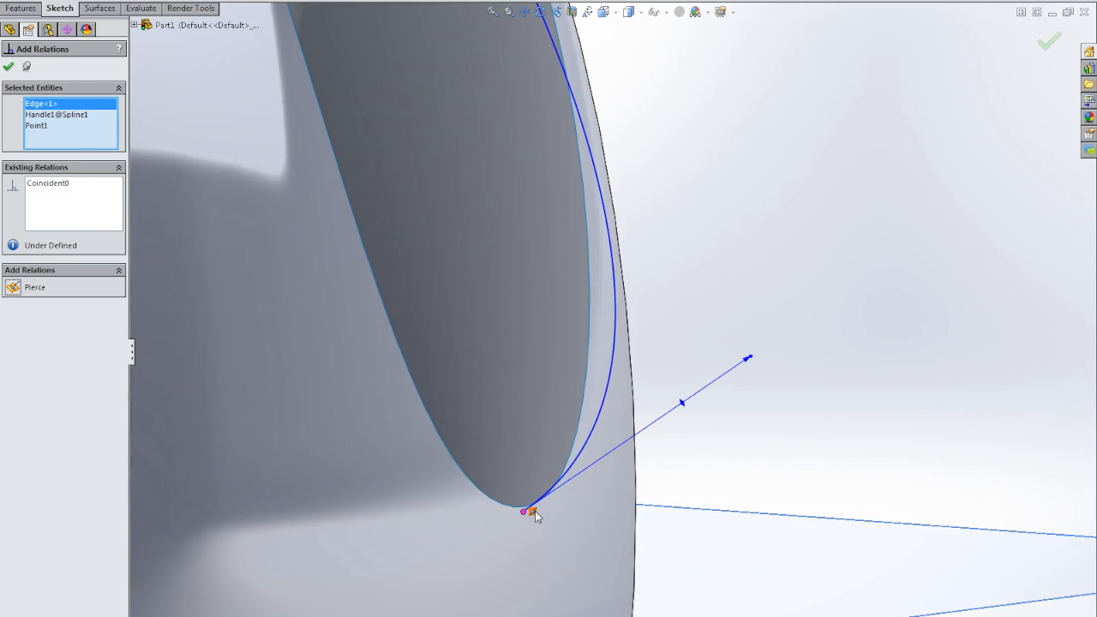
click(524, 512)
click(519, 505)
click(13, 289)
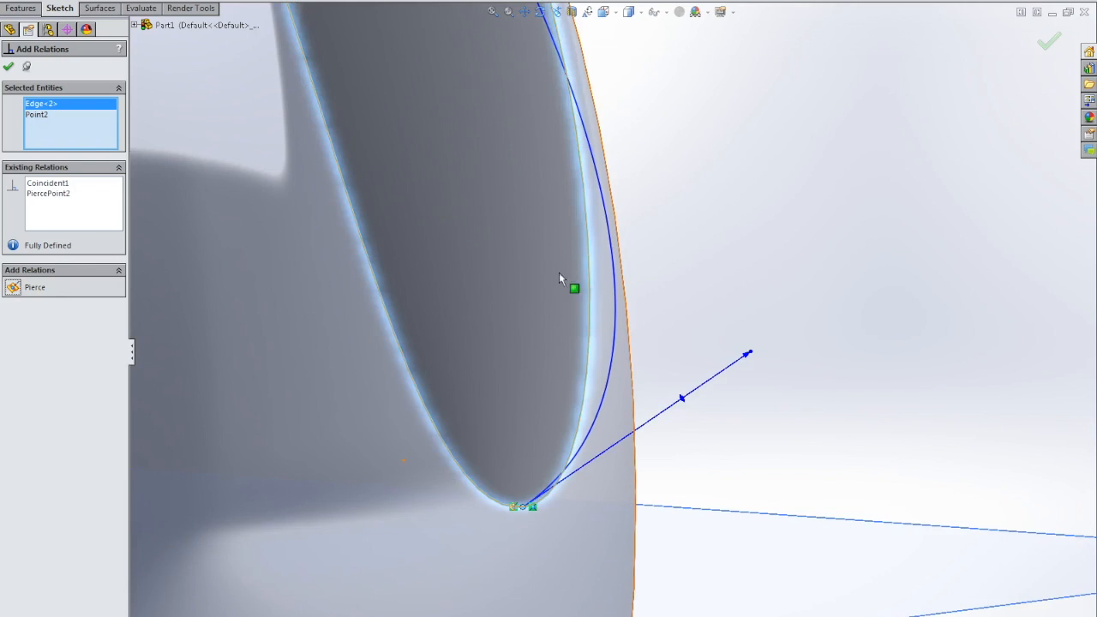
Bulge the lower part of the spline further outward by lengthening its lower tangent handle, and exit the sketch.
scroll(559, 279, up, 6)
click(614, 16)
click(626, 65)
scroll(776, 253, down, 3)
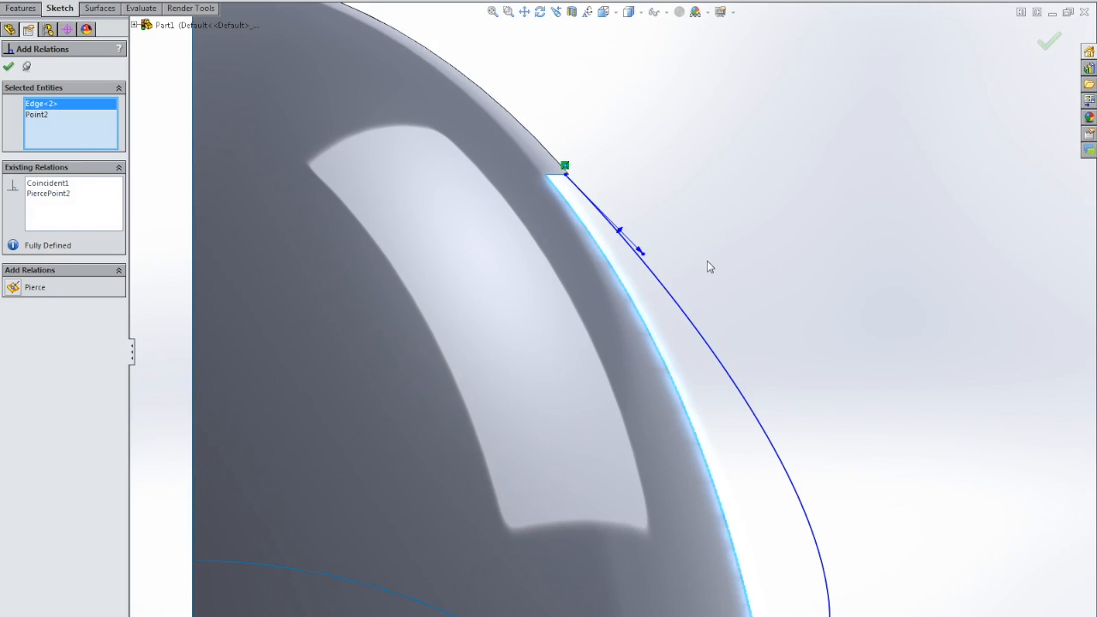
scroll(806, 293, up, 3)
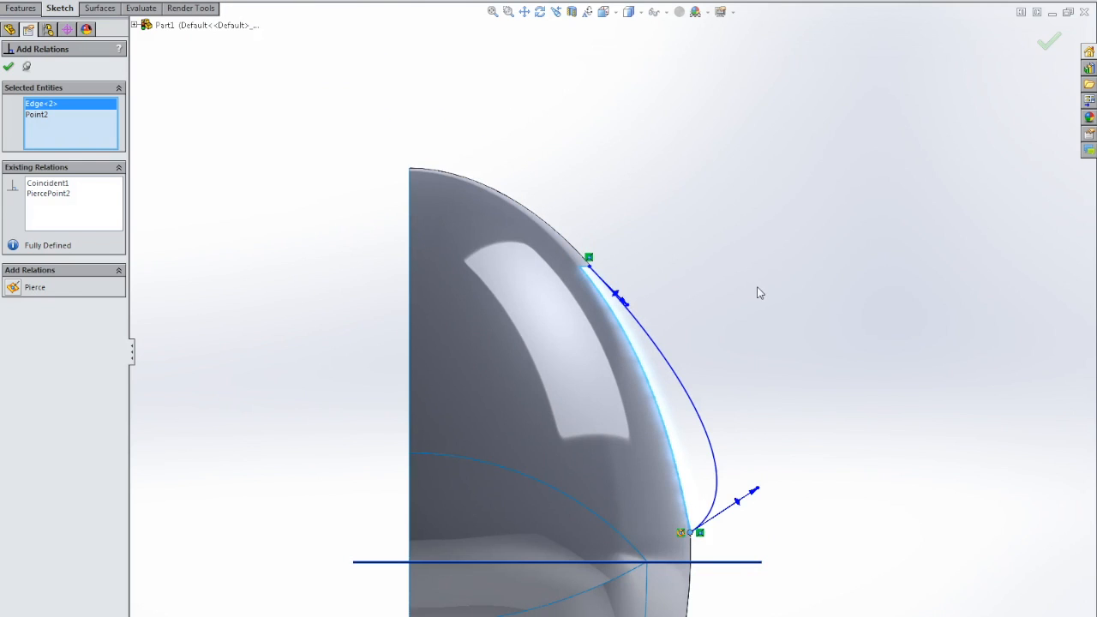
click(757, 492)
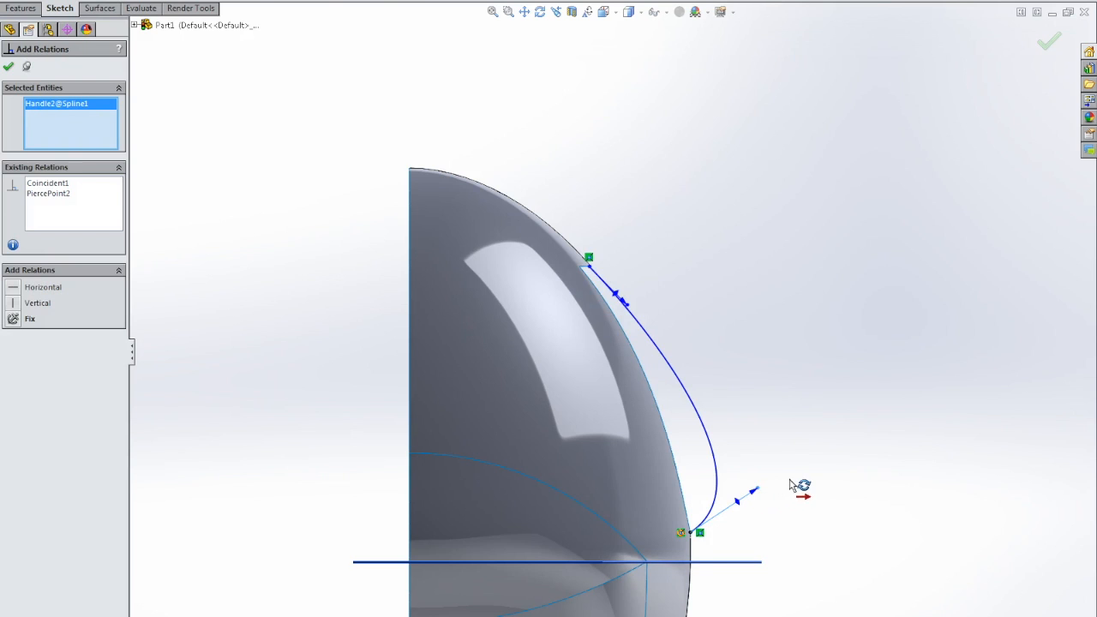
click(798, 486)
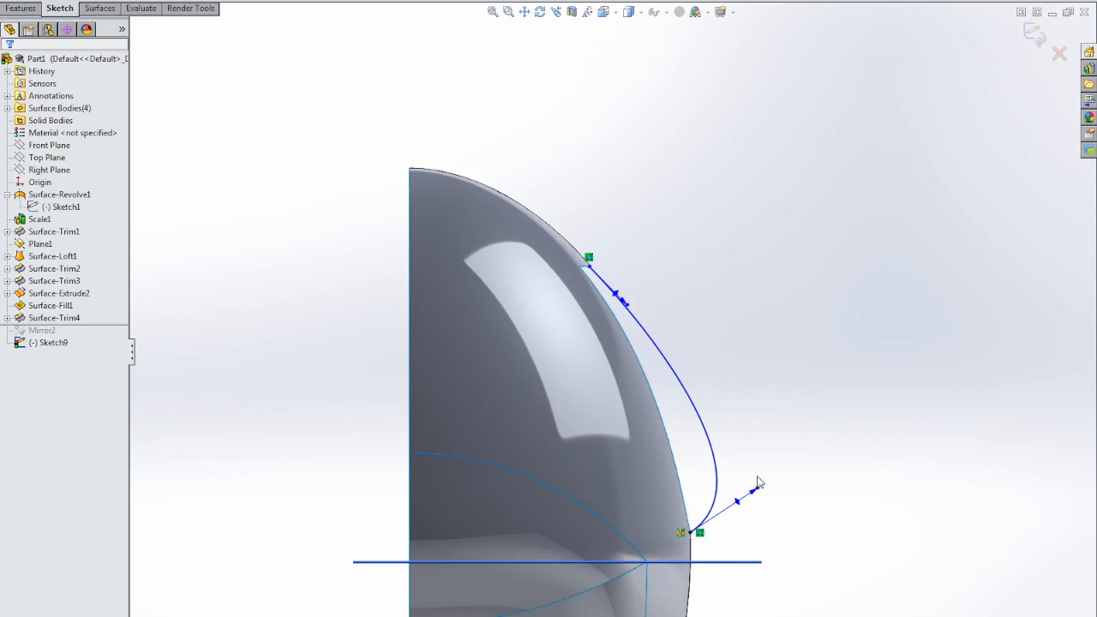
drag(756, 491, 789, 487)
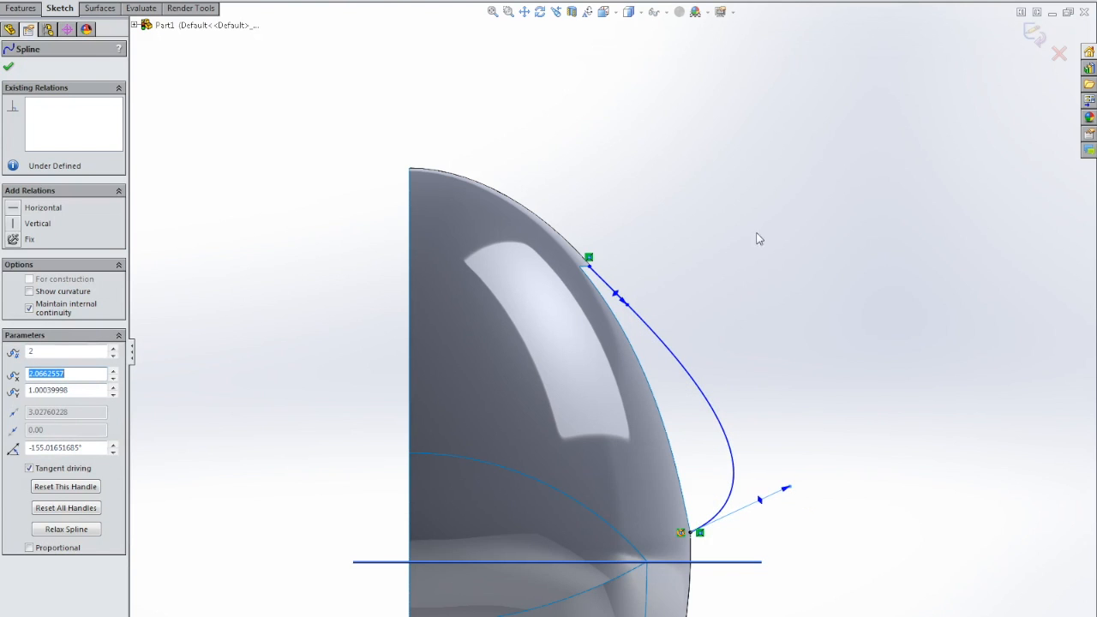
middle_drag(775, 242, 664, 214)
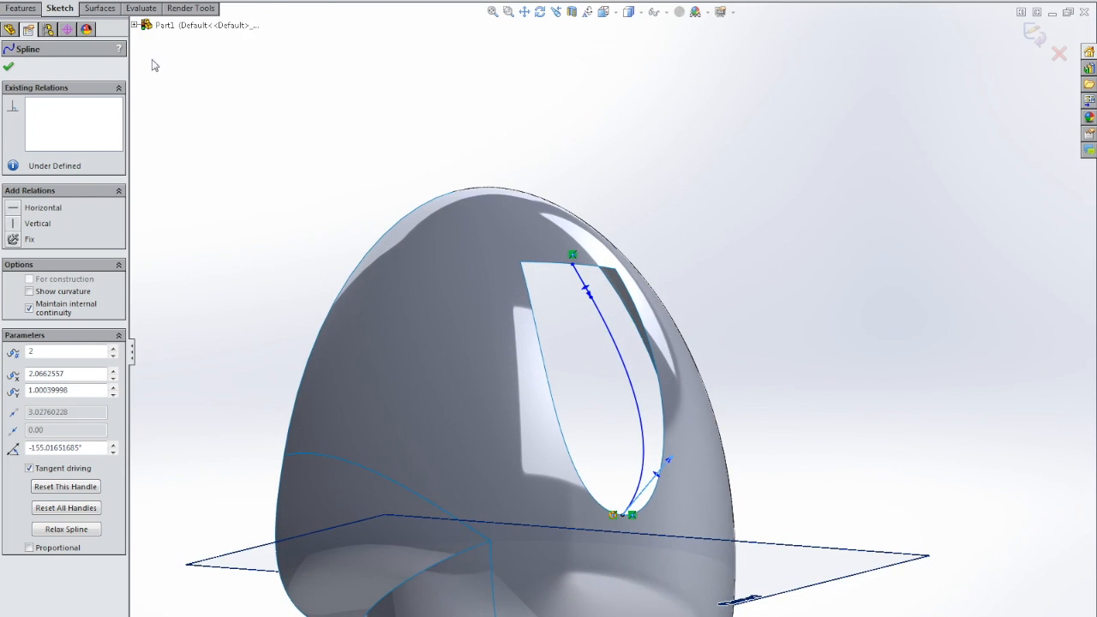
click(101, 9)
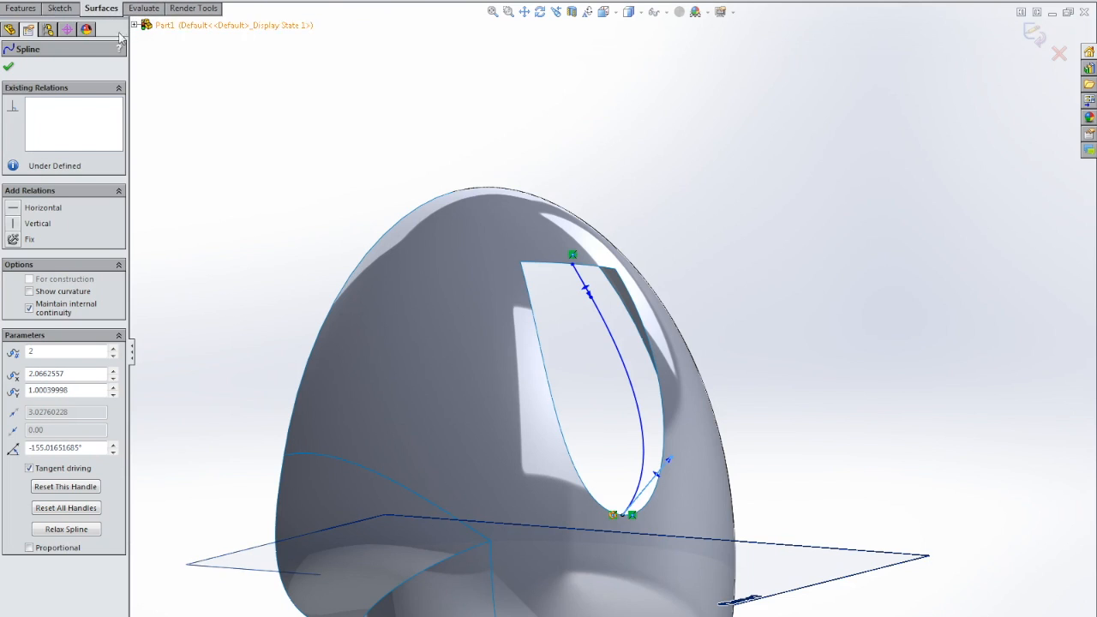
click(8, 66)
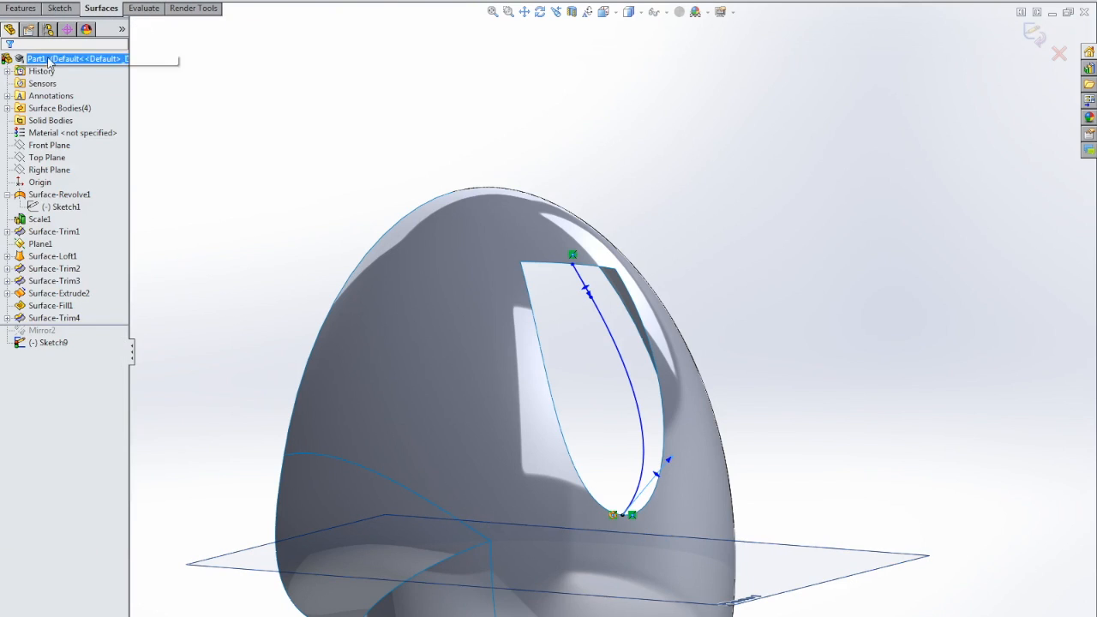
click(1035, 35)
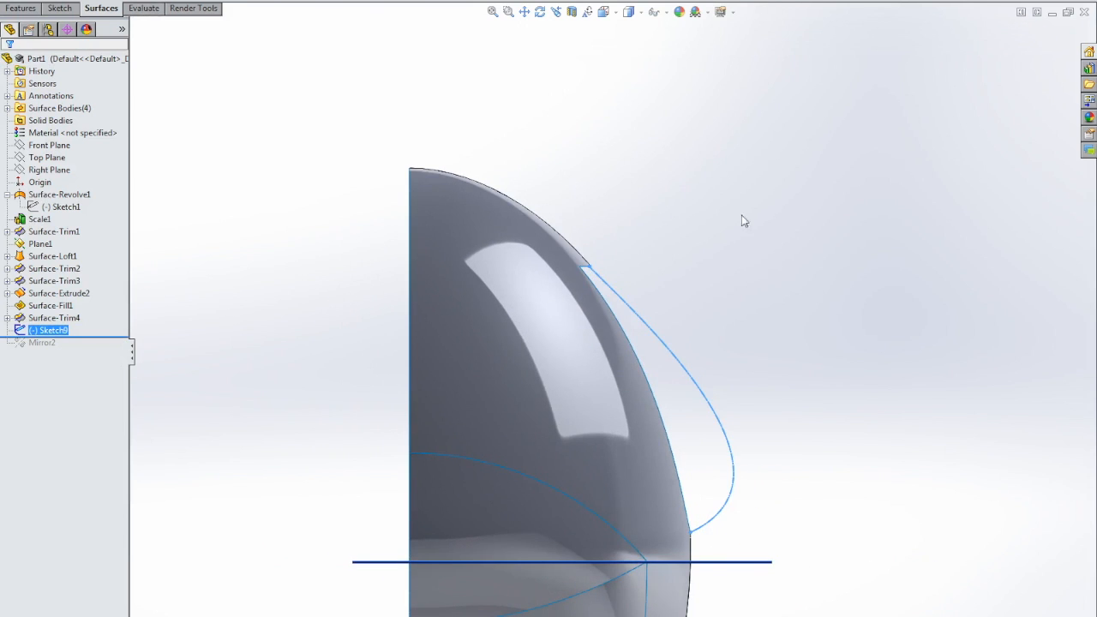
Set up a Fill Surface bounded by the side opening's top and curved edges, with the sketched spline as constraint curve.
middle_drag(745, 221, 691, 196)
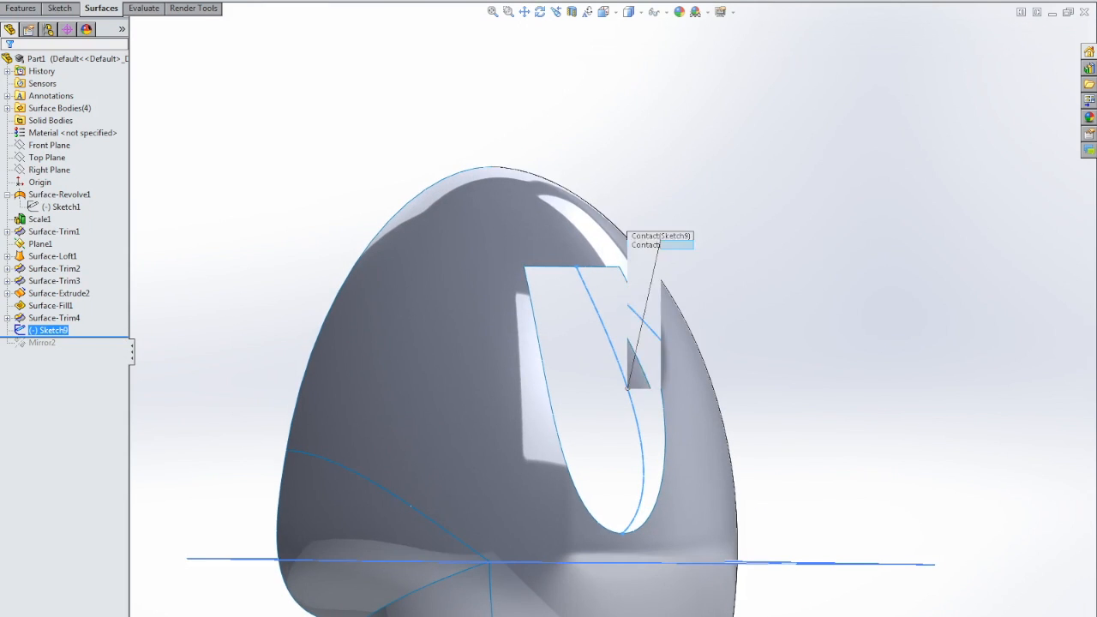
right_click(86, 158)
click(154, 148)
click(551, 268)
click(536, 319)
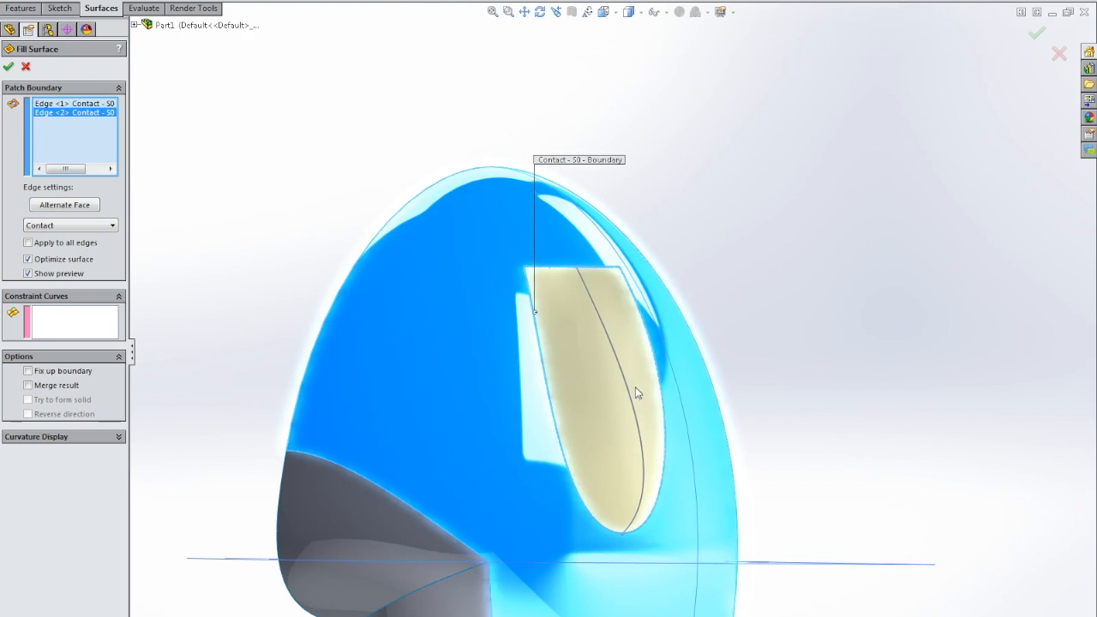
middle_drag(758, 364, 720, 386)
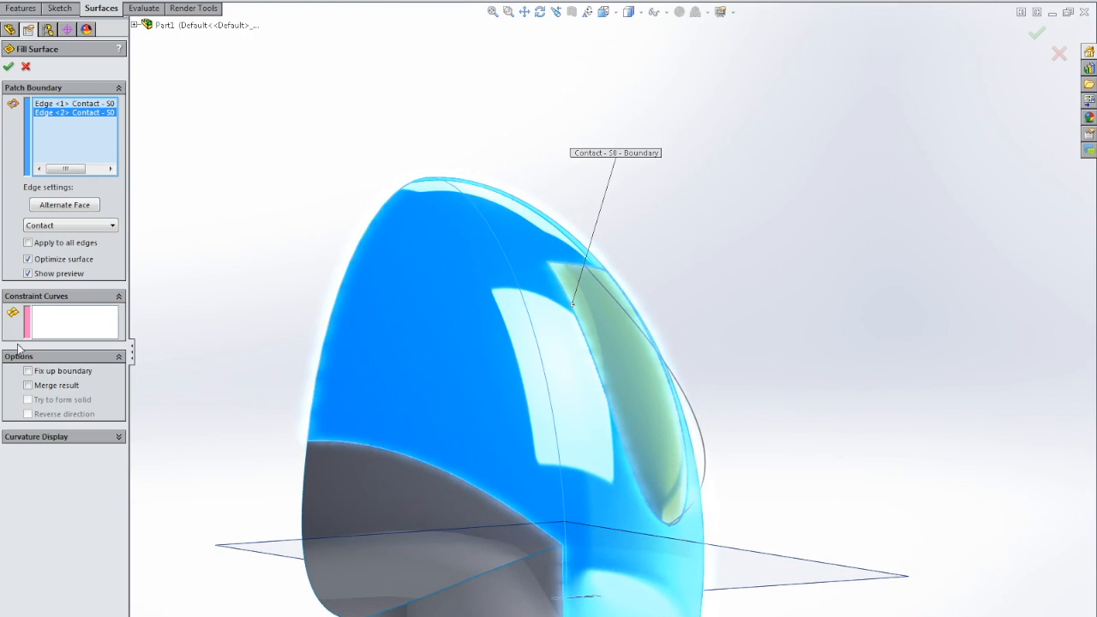
click(44, 324)
click(683, 391)
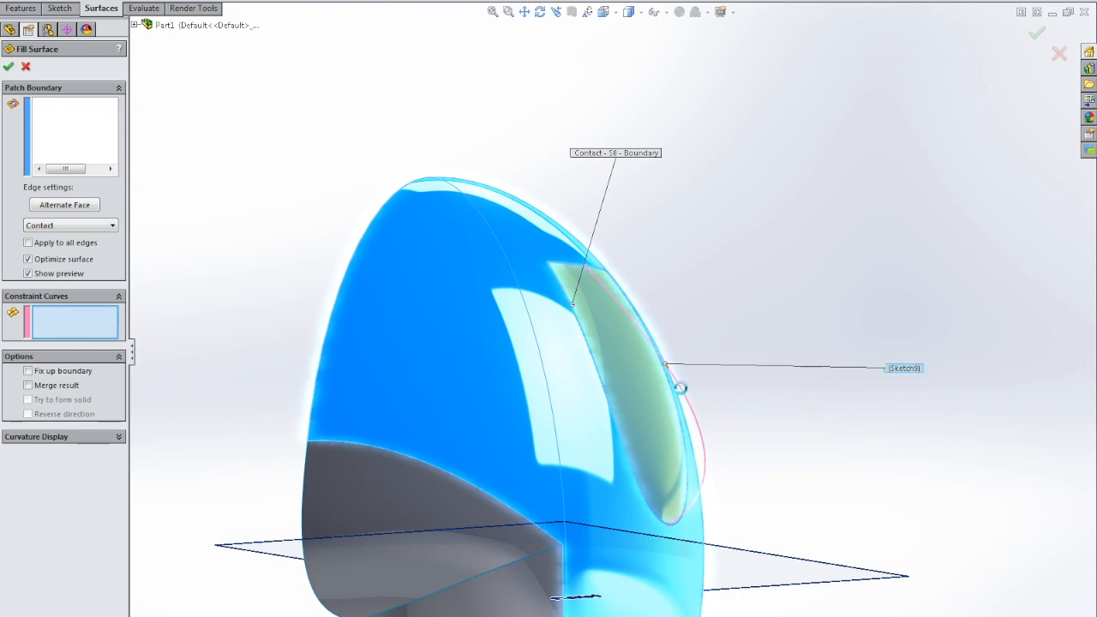
Set the fill's top boundary edge to Tangent and create the bulged surface patch.
mouse_move(788, 304)
middle_down()
mouse_move(625, 219)
mouse_move(723, 208)
mouse_move(759, 241)
mouse_move(563, 180)
mouse_move(515, 111)
mouse_move(543, 142)
mouse_move(672, 162)
mouse_move(681, 178)
mouse_move(569, 166)
mouse_move(512, 123)
mouse_move(648, 204)
mouse_move(661, 247)
mouse_move(620, 254)
mouse_move(625, 263)
mouse_move(612, 210)
middle_up()
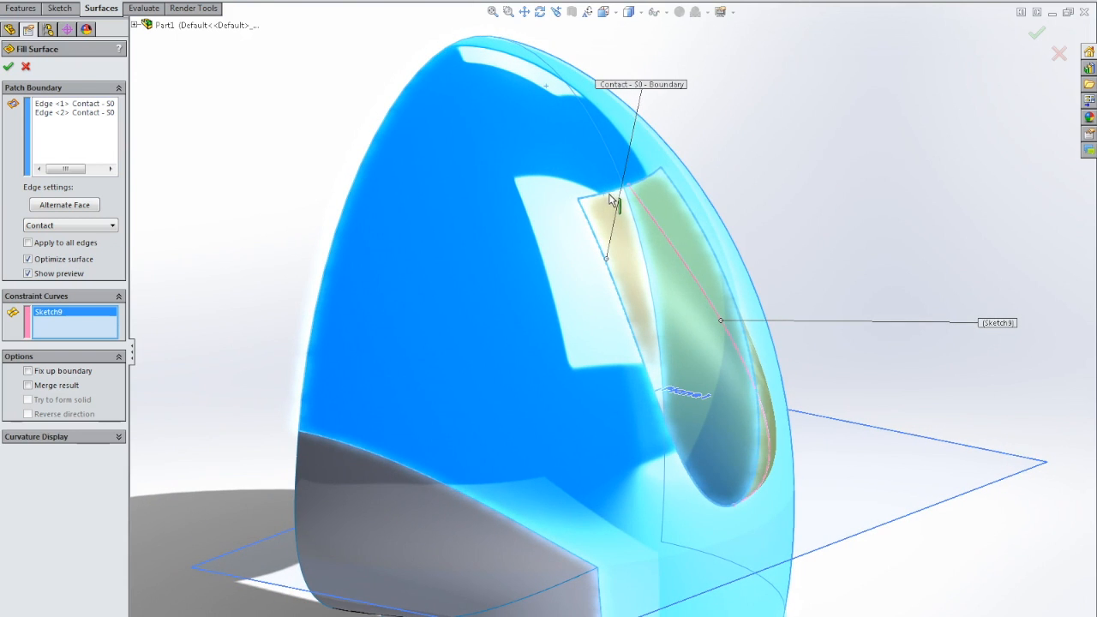
click(84, 104)
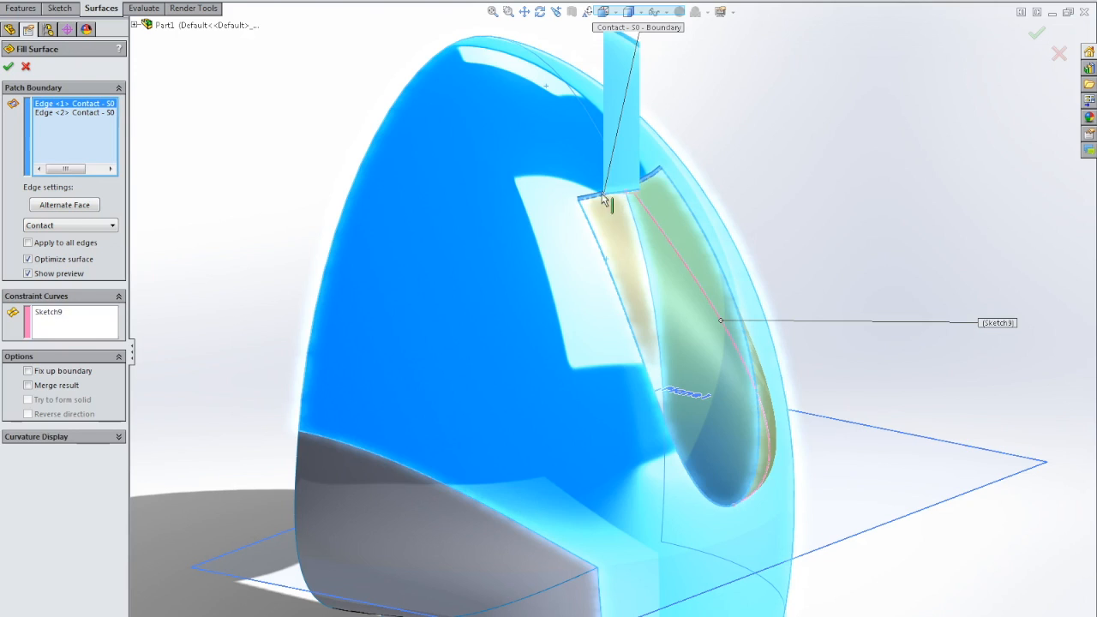
click(78, 227)
click(75, 243)
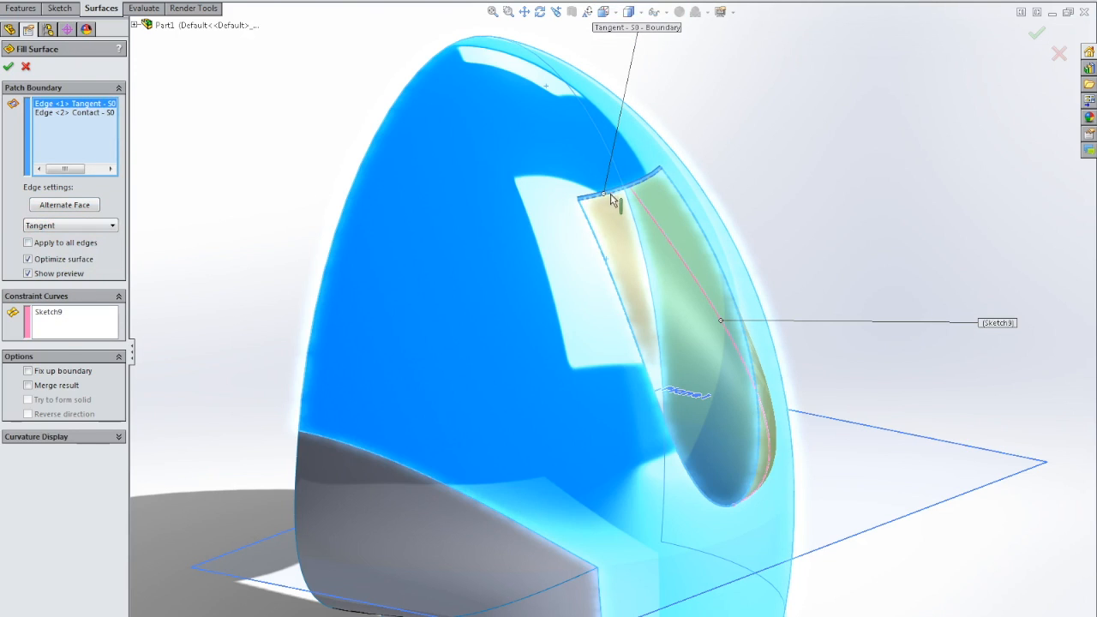
click(9, 67)
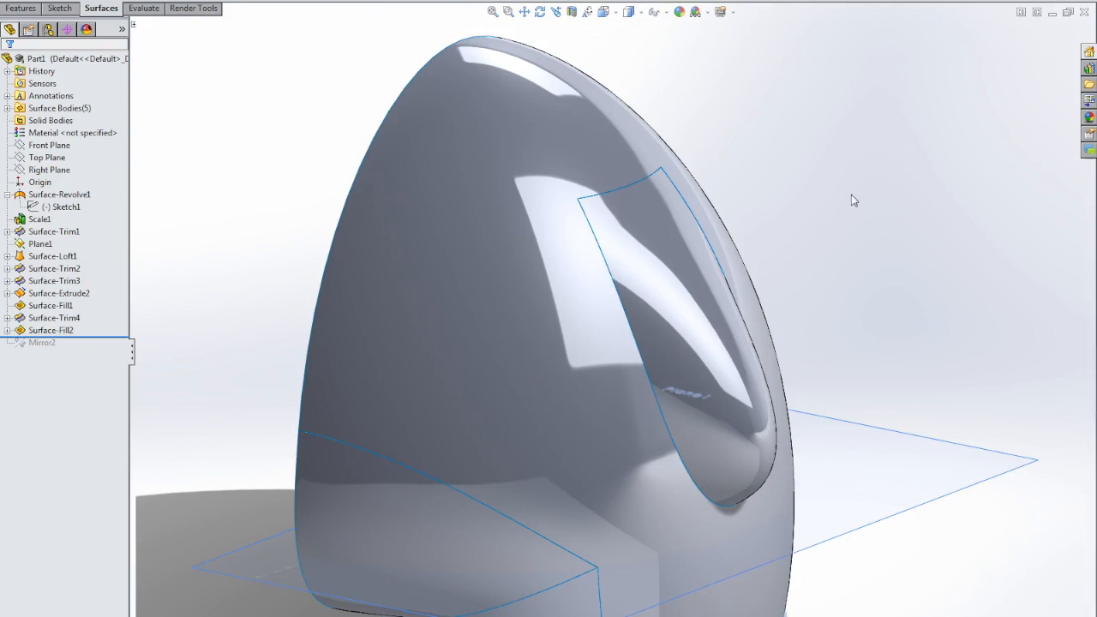
middle_drag(804, 248, 831, 256)
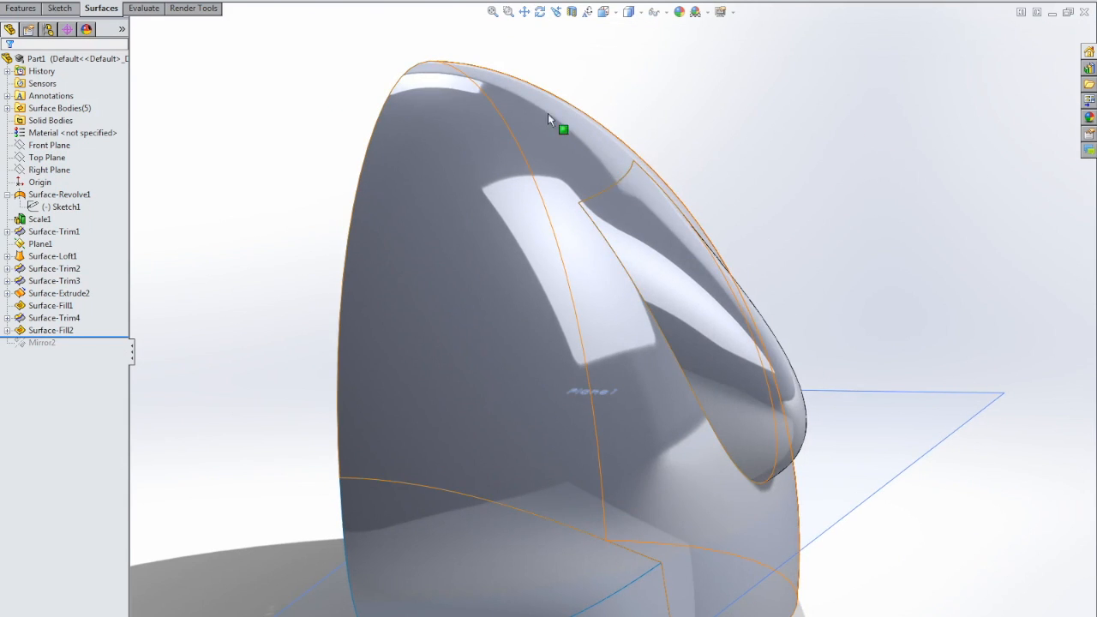
middle_drag(852, 227, 787, 257)
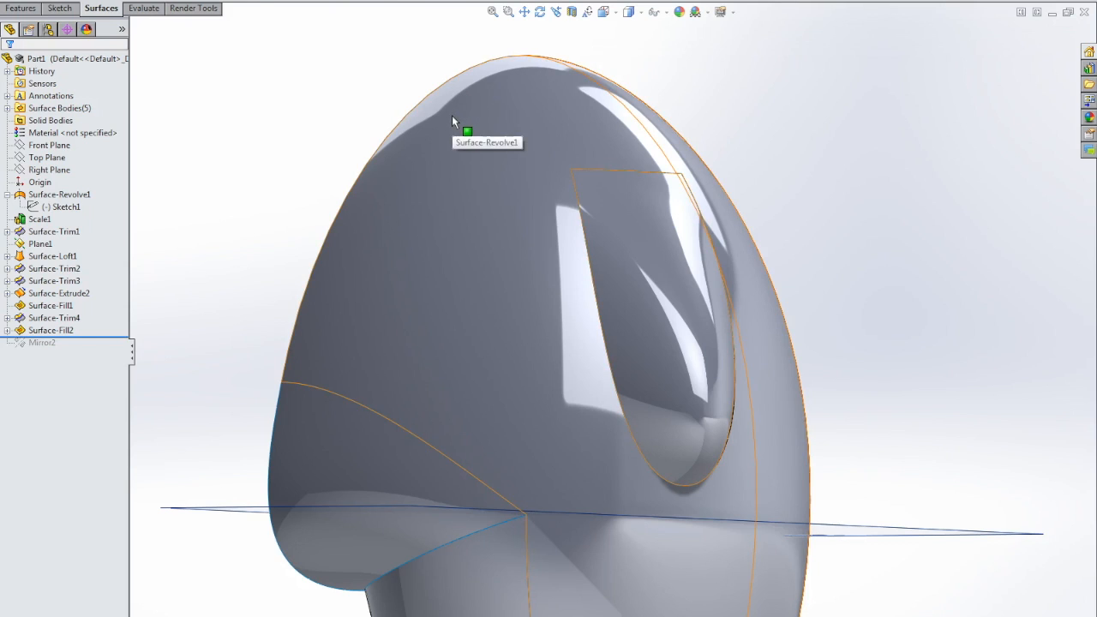
click(59, 331)
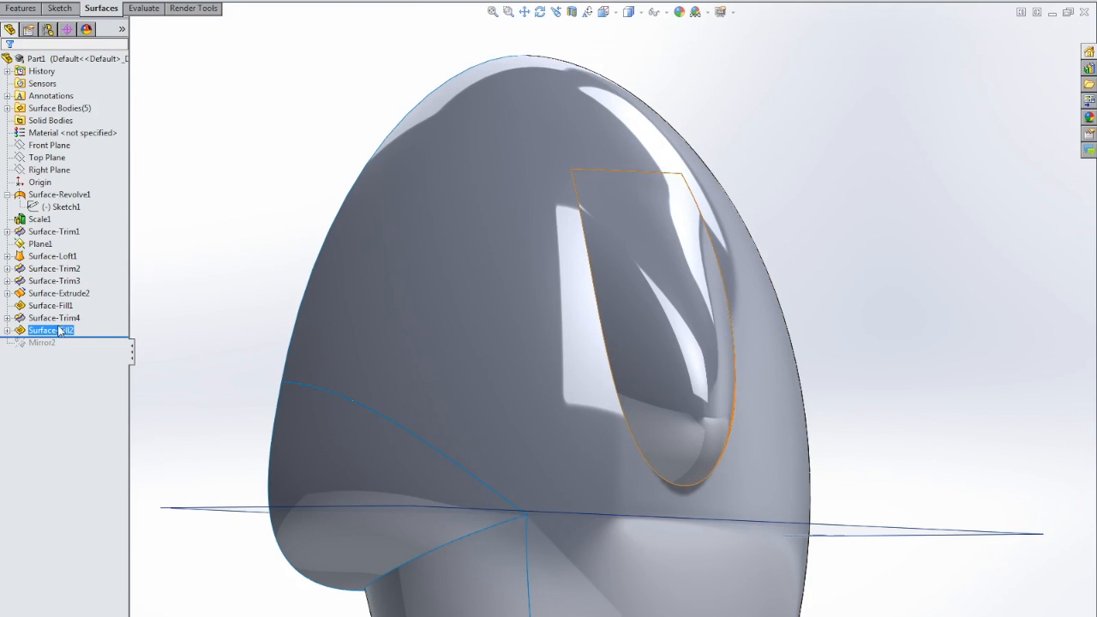
mouse_move(59, 334)
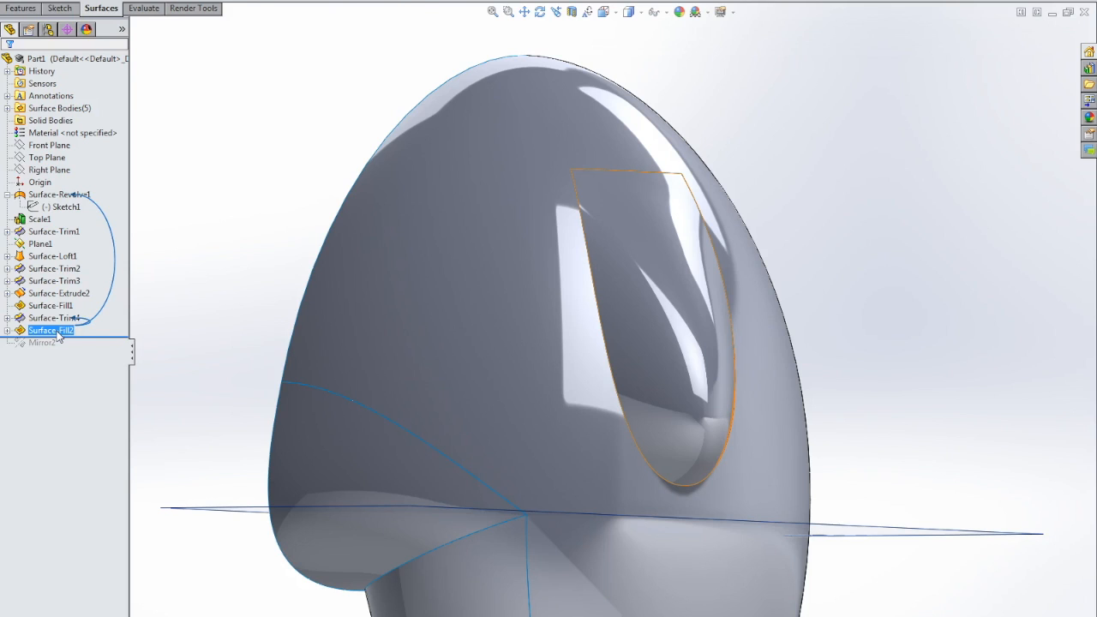
key(Escape)
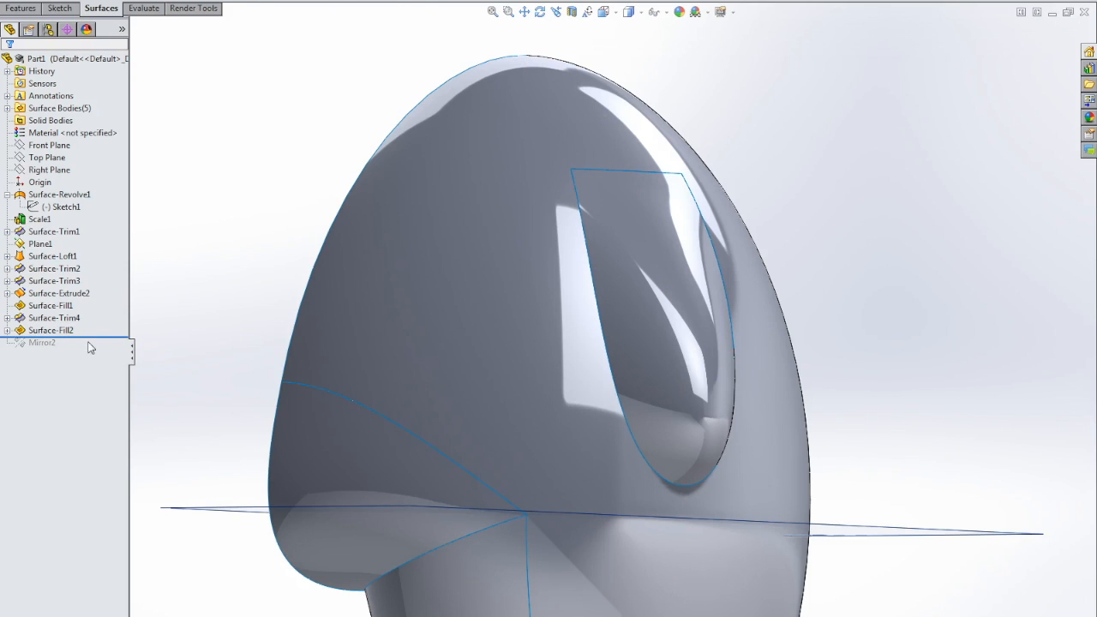
Roll the model forward past Mirror2 and add the new bulged fill surface to the mirror's bodies.
drag(91, 337, 62, 350)
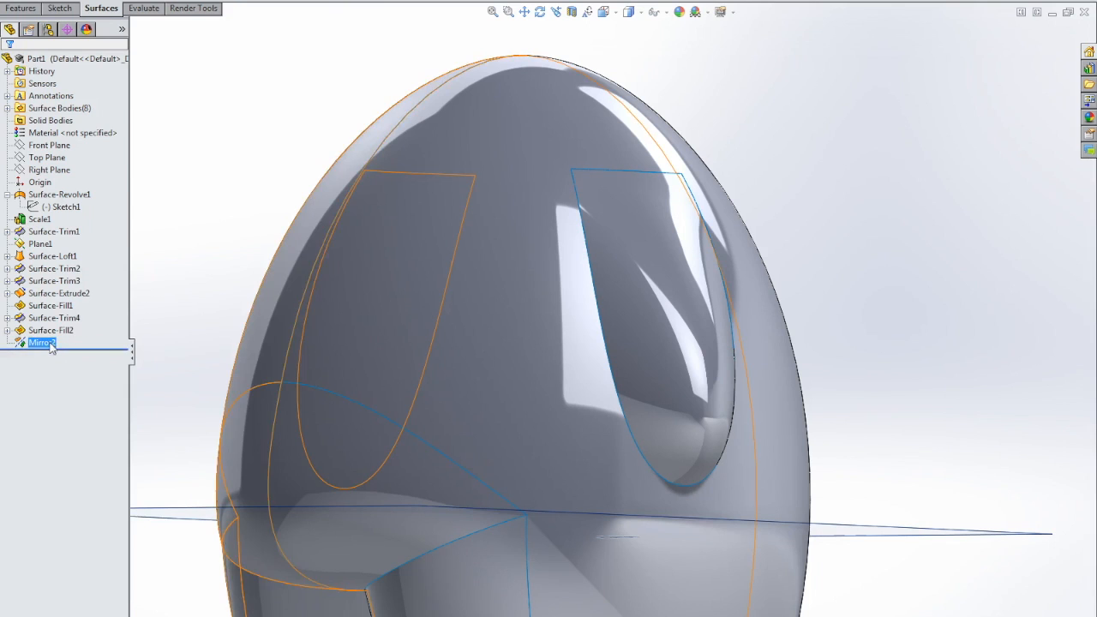
right_click(42, 343)
click(55, 310)
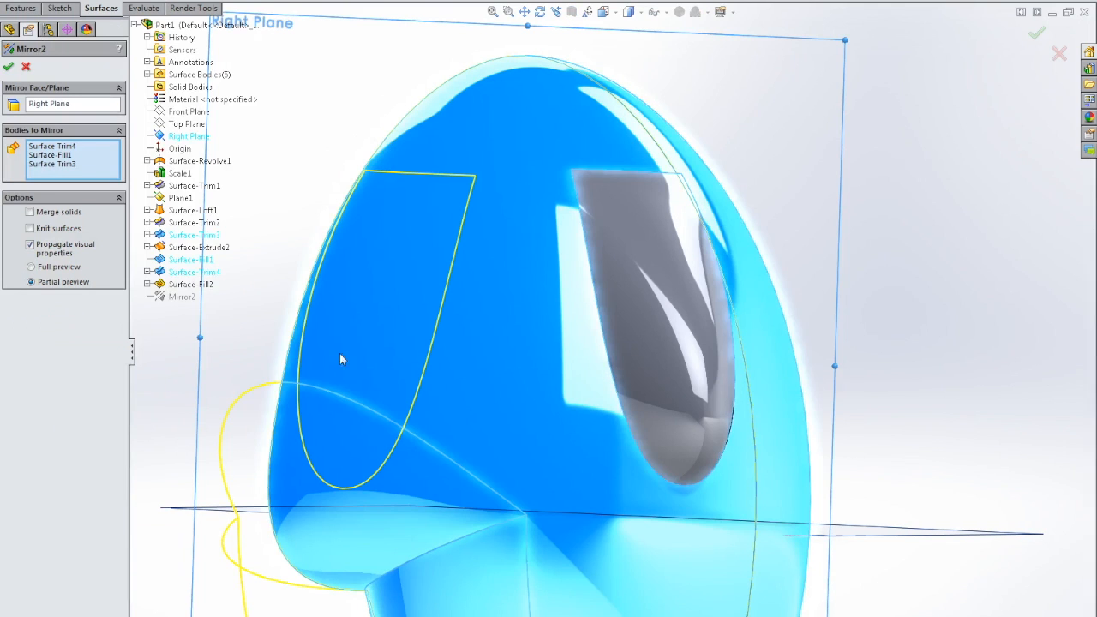
click(667, 383)
click(9, 68)
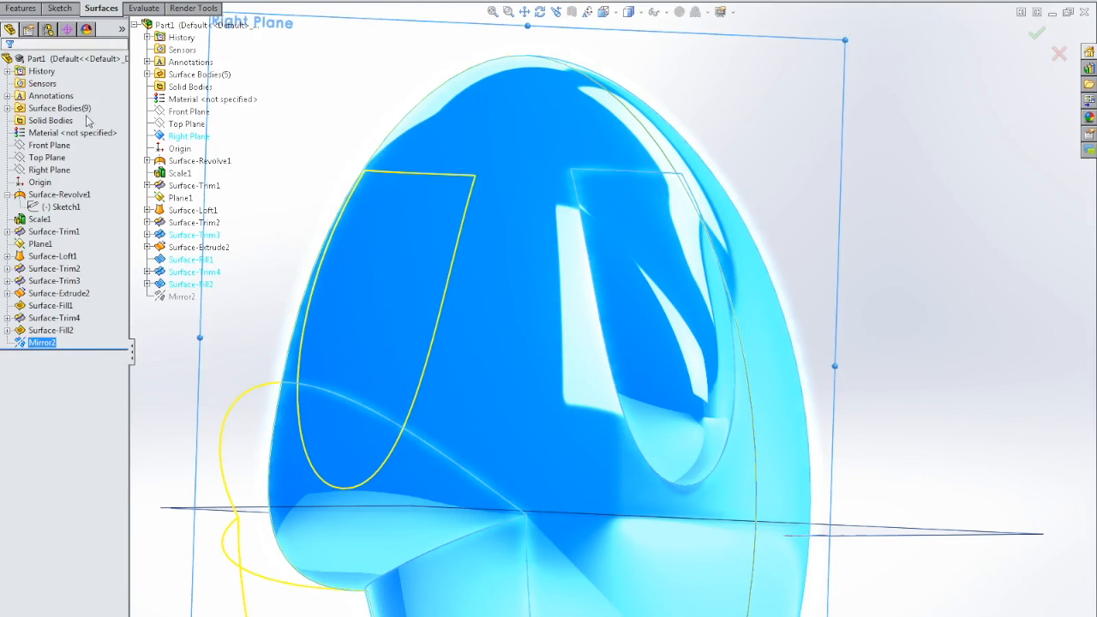
Examine the mirrored shell in the front view to check the bulged patches on both sides.
scroll(514, 406, down, 3)
middle_drag(489, 393, 534, 369)
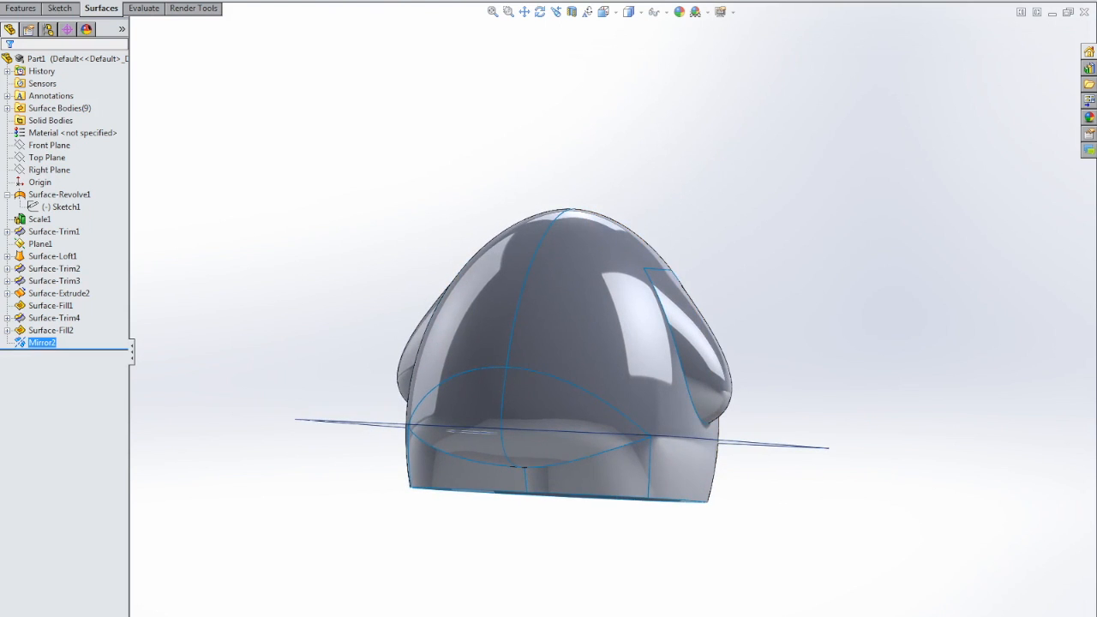
click(641, 12)
click(634, 29)
click(697, 168)
click(604, 15)
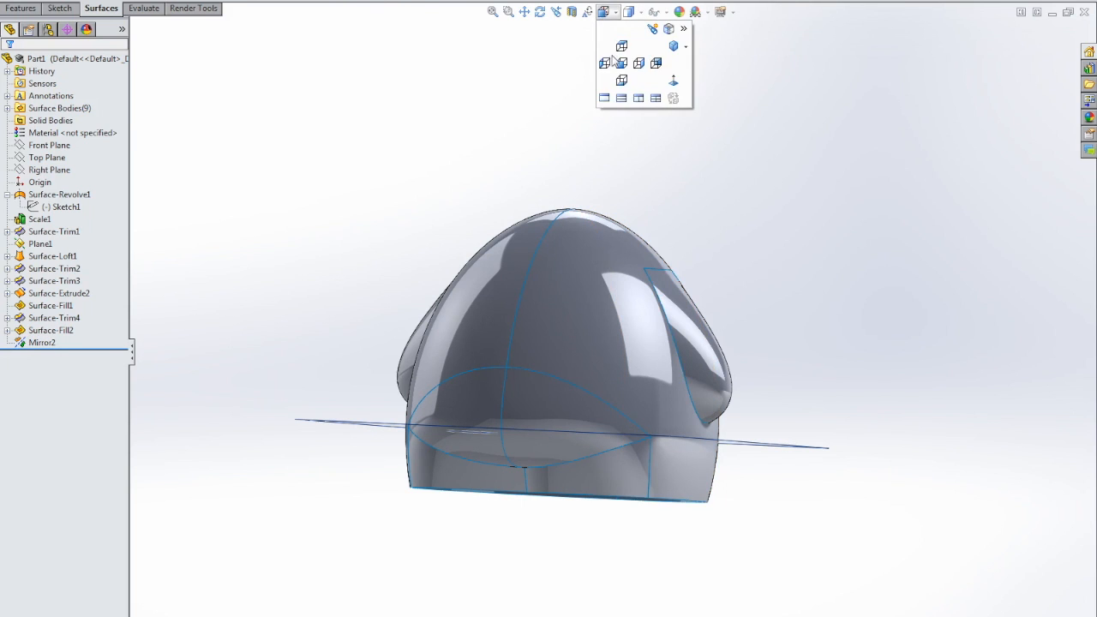
click(619, 66)
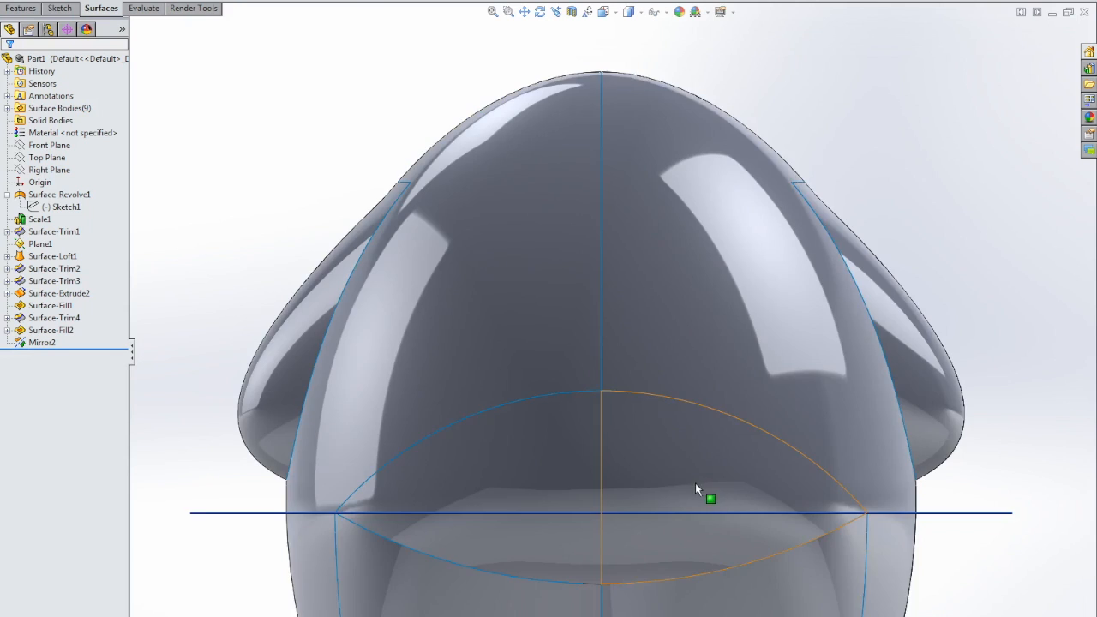
scroll(695, 483, up, 1)
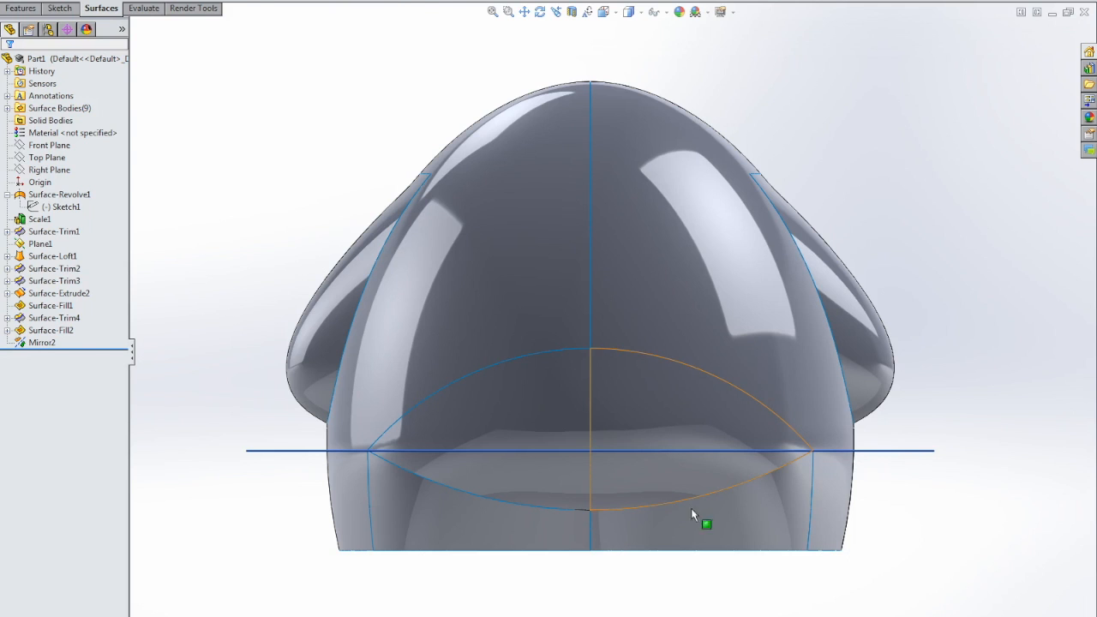
Close the shell's open underside with a Planar Surface bounded by the four bottom rim edges.
middle_drag(712, 547, 691, 360)
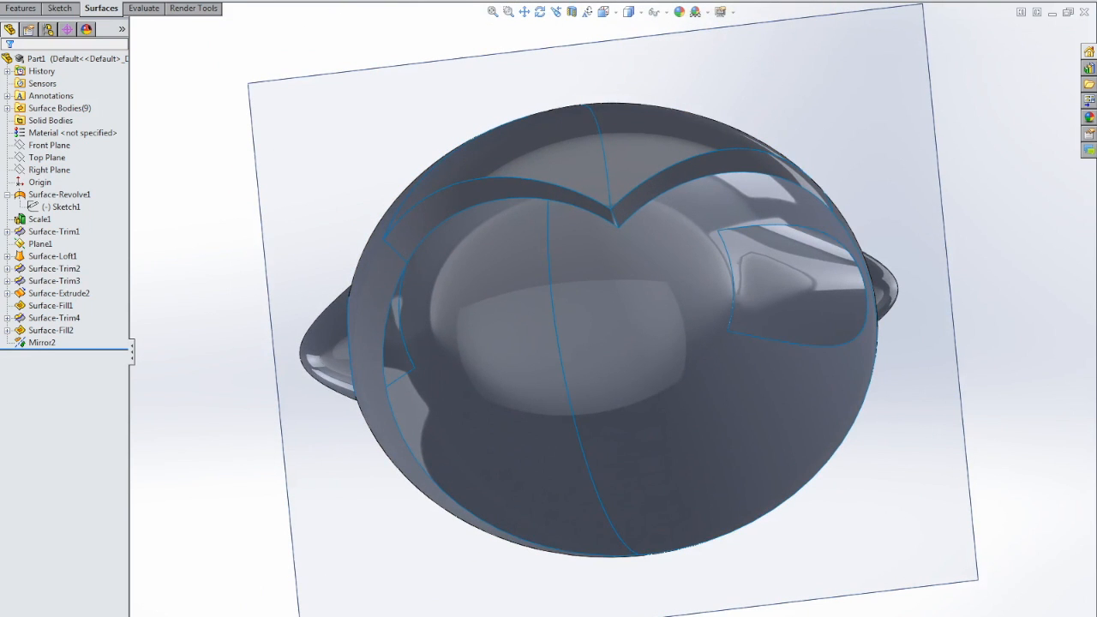
click(480, 205)
click(384, 325)
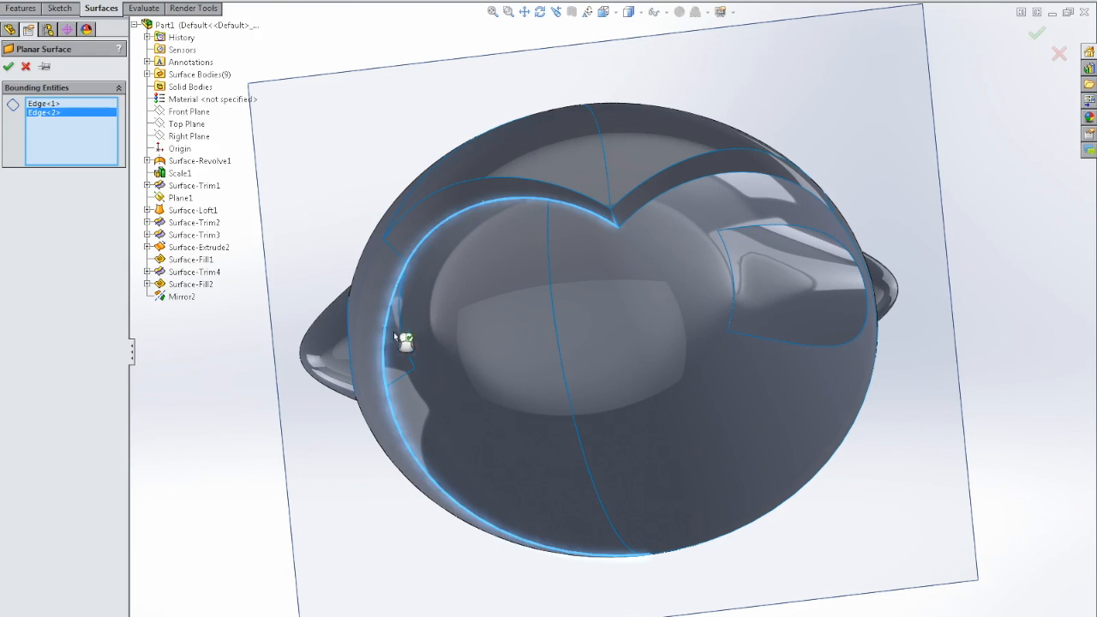
click(770, 520)
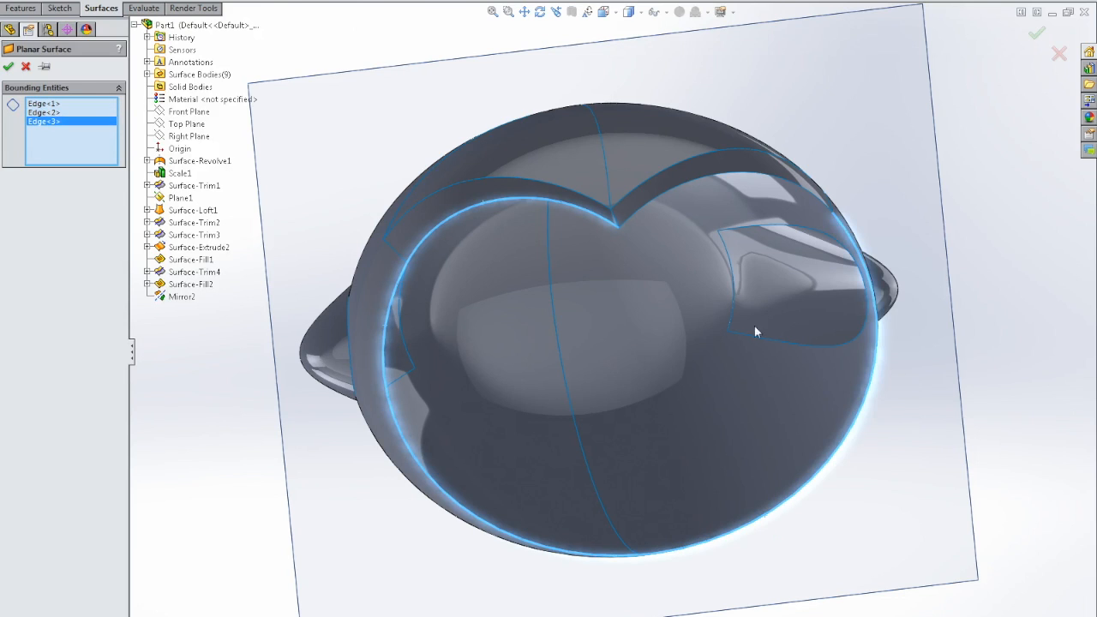
click(748, 175)
middle_drag(698, 286, 612, 419)
click(9, 67)
scroll(617, 282, up, 3)
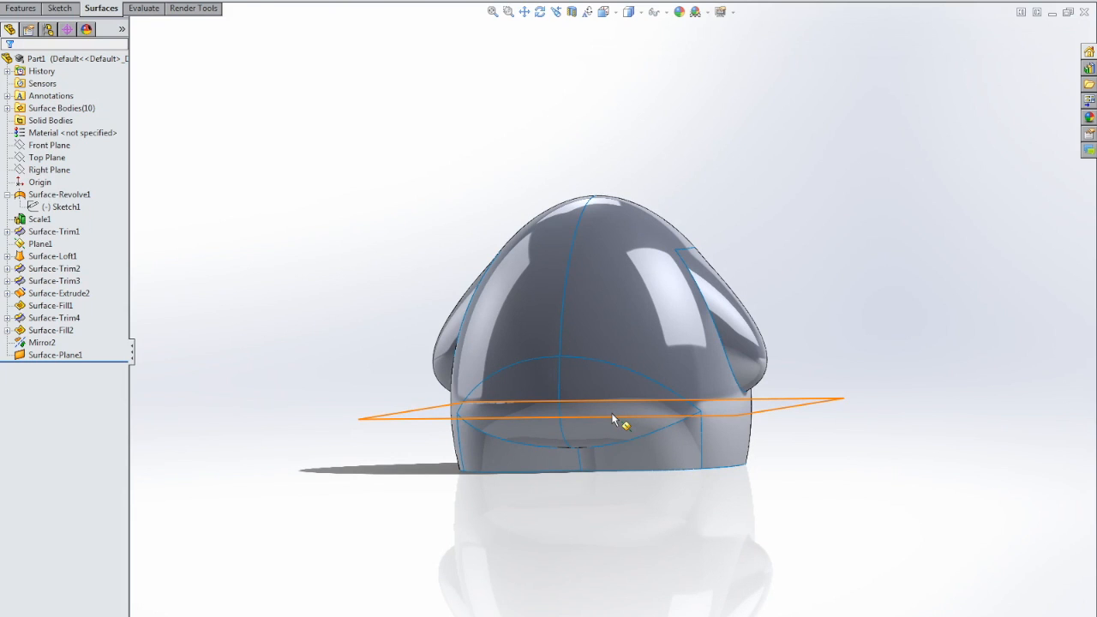
Knit all the surface bodies together with Try to form solid enabled and Gap Control disabled.
click(508, 1)
drag(366, 114, 755, 532)
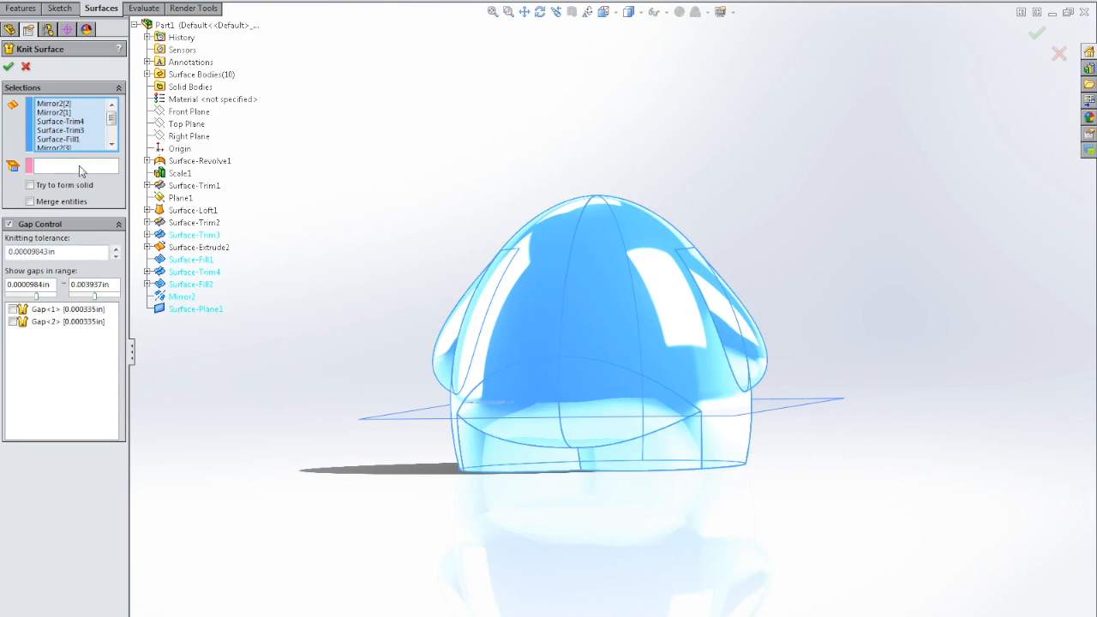
click(29, 186)
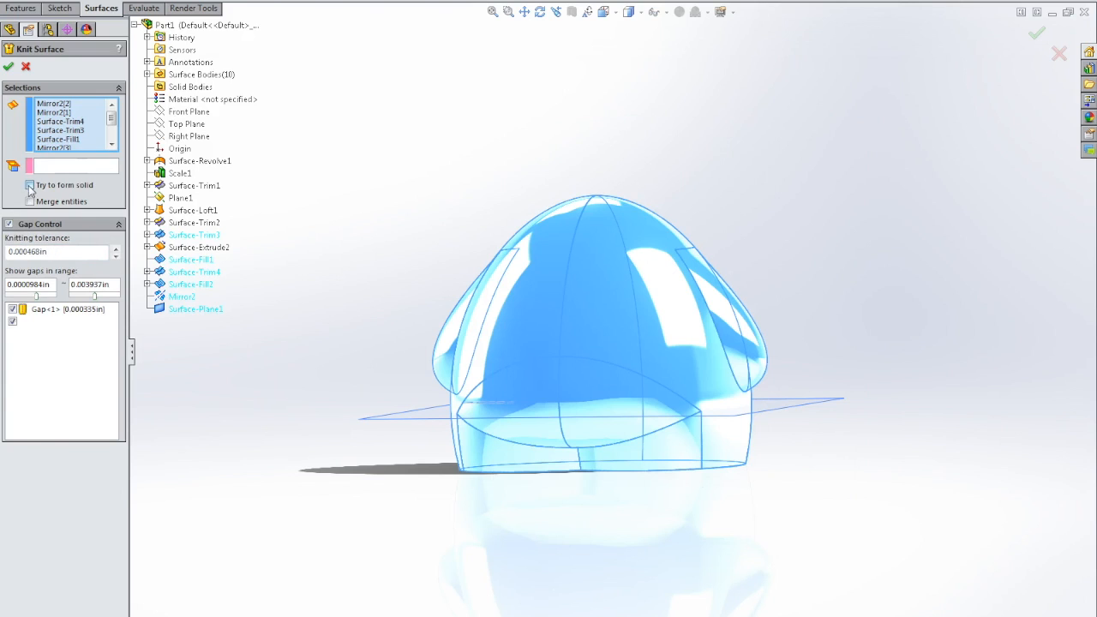
click(9, 225)
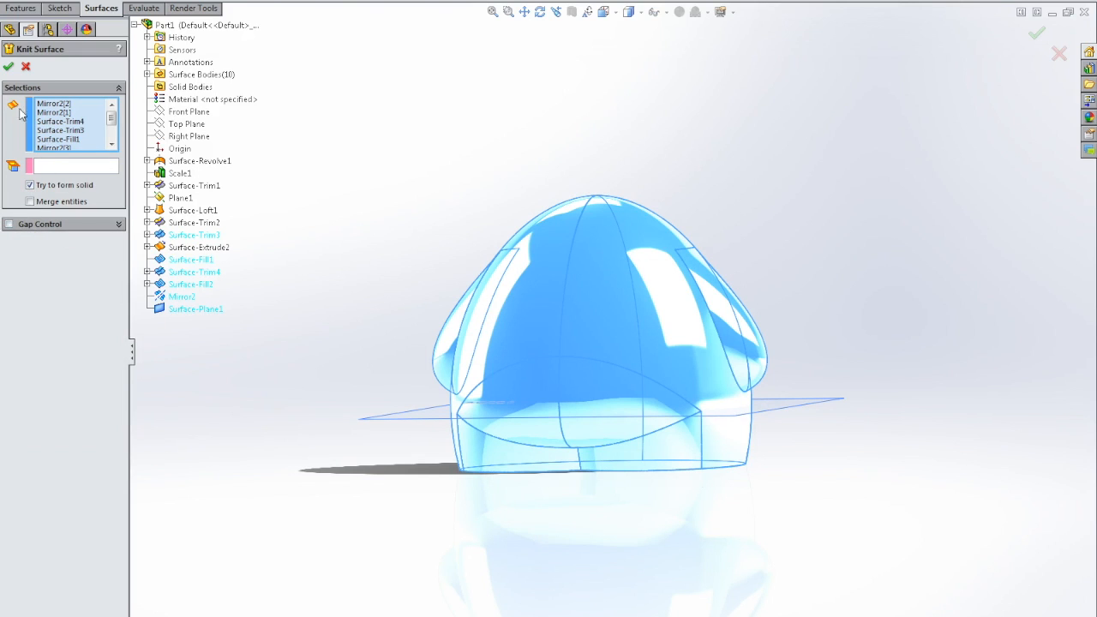
click(8, 66)
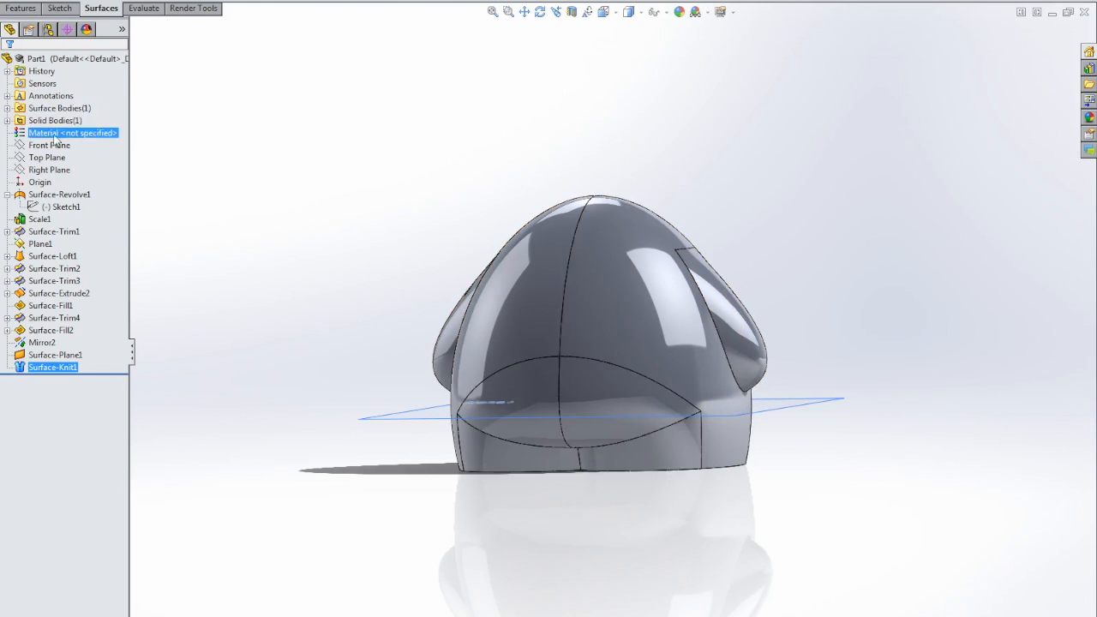
Fillet the short vertical edge at the centre of the front recess's lower wall with a 0.25 in radius and full preview.
middle_drag(652, 205, 739, 192)
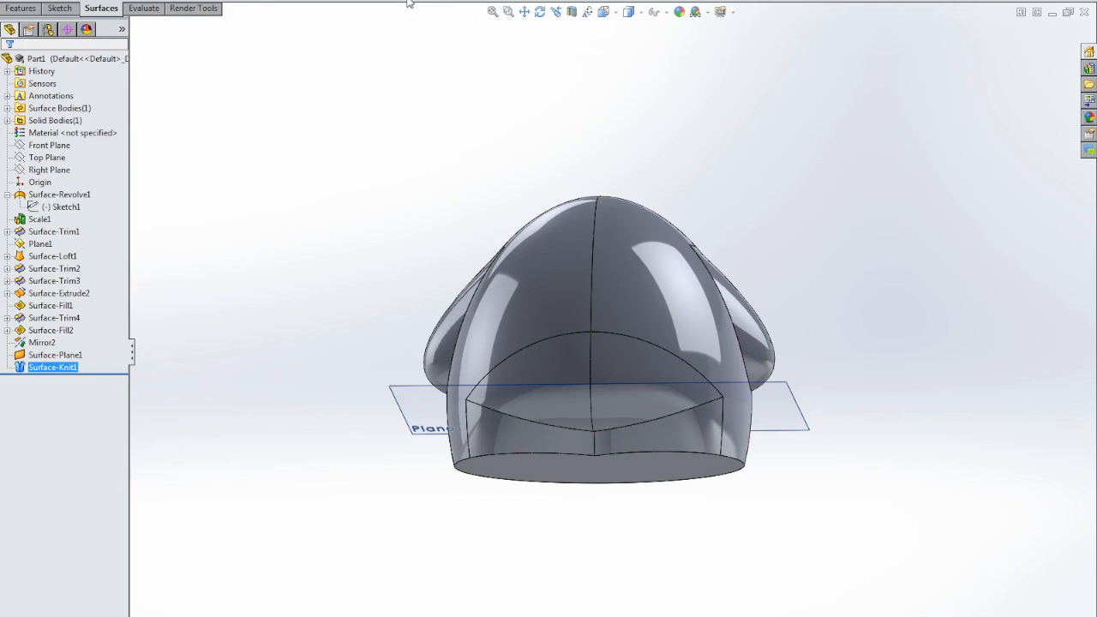
click(21, 8)
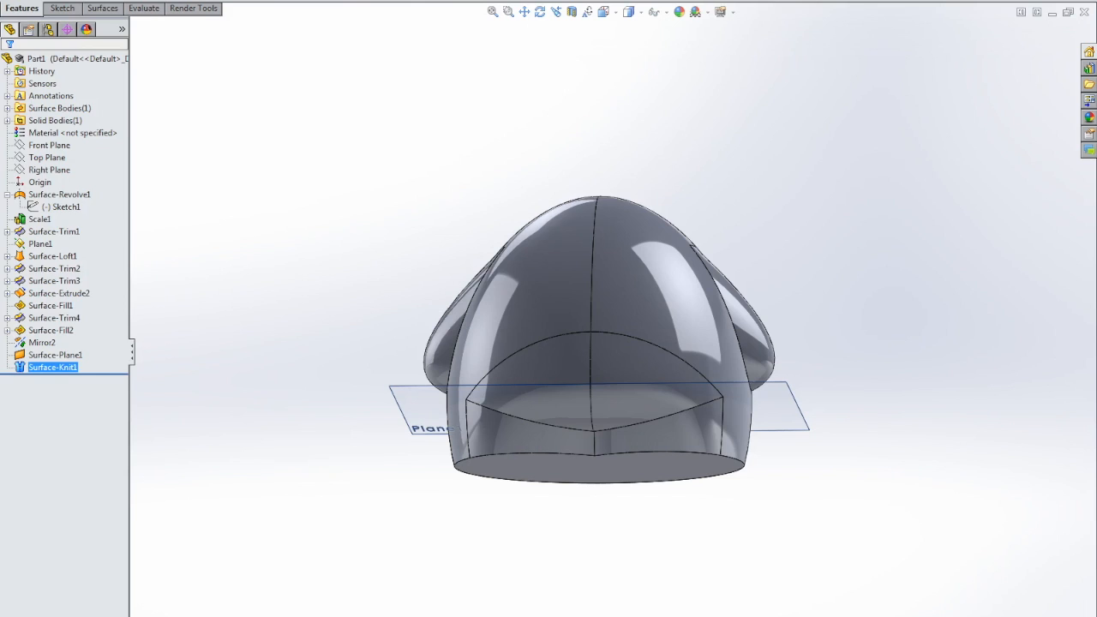
click(595, 448)
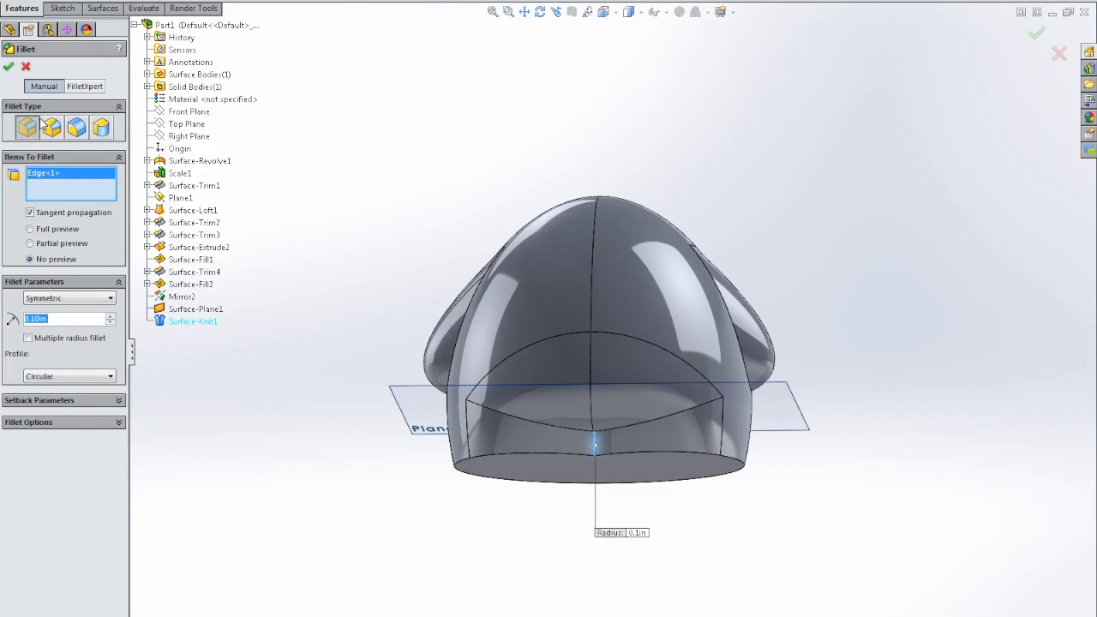
click(30, 229)
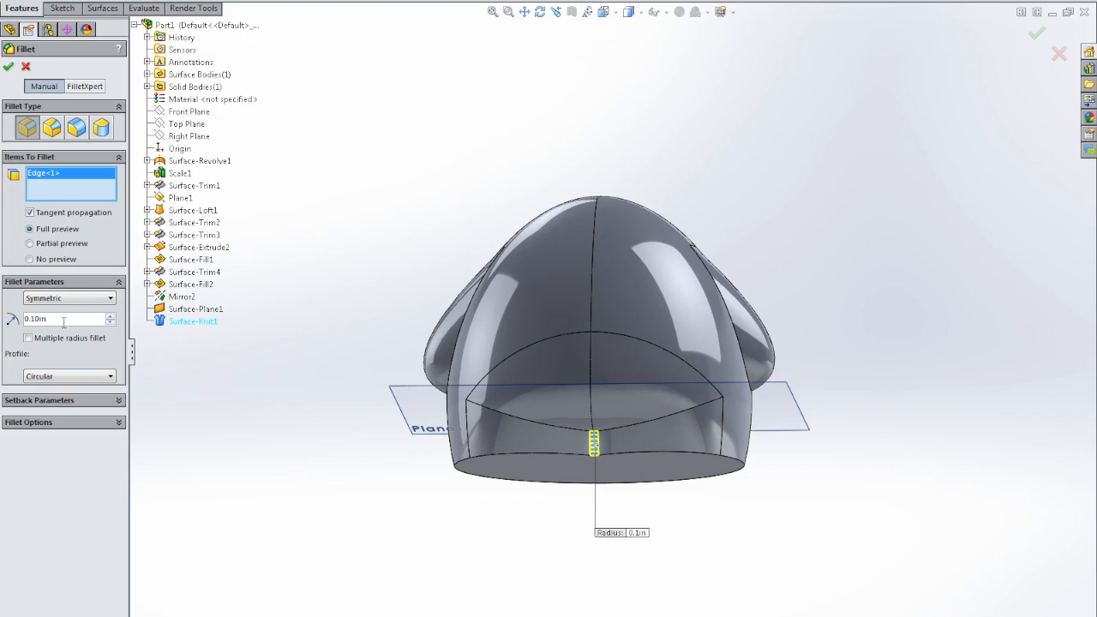
text(0.25)
key(Return)
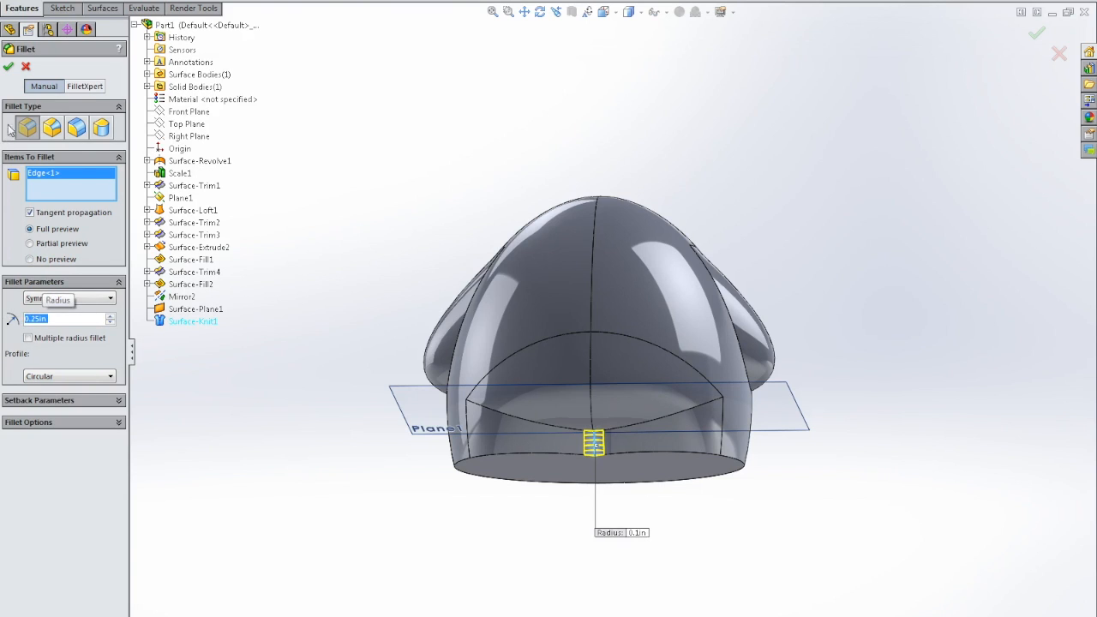
click(9, 68)
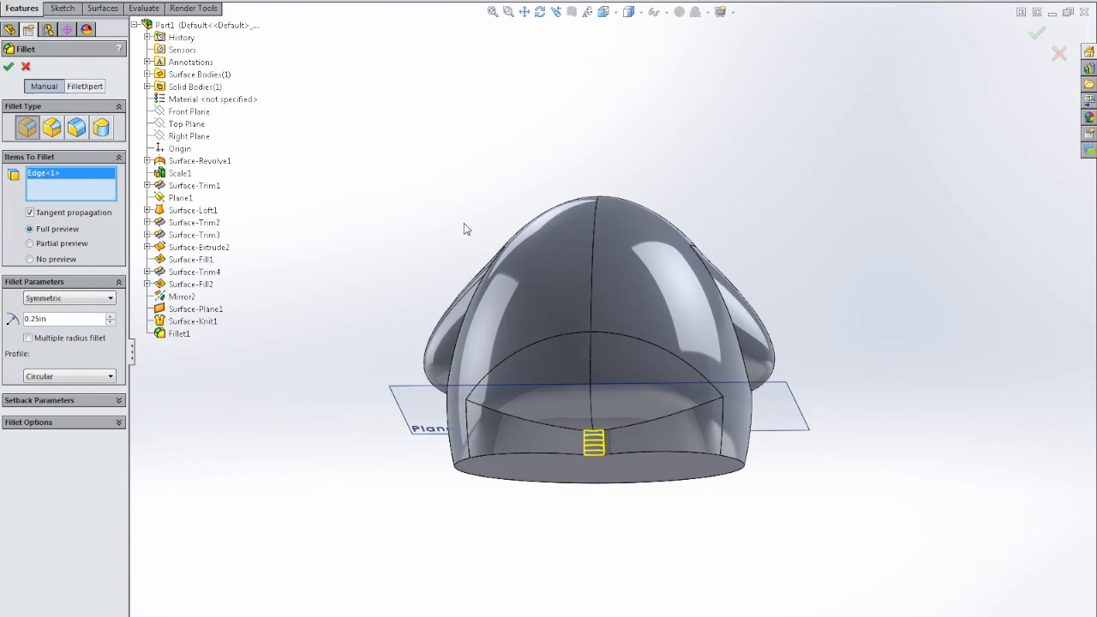
key(Return)
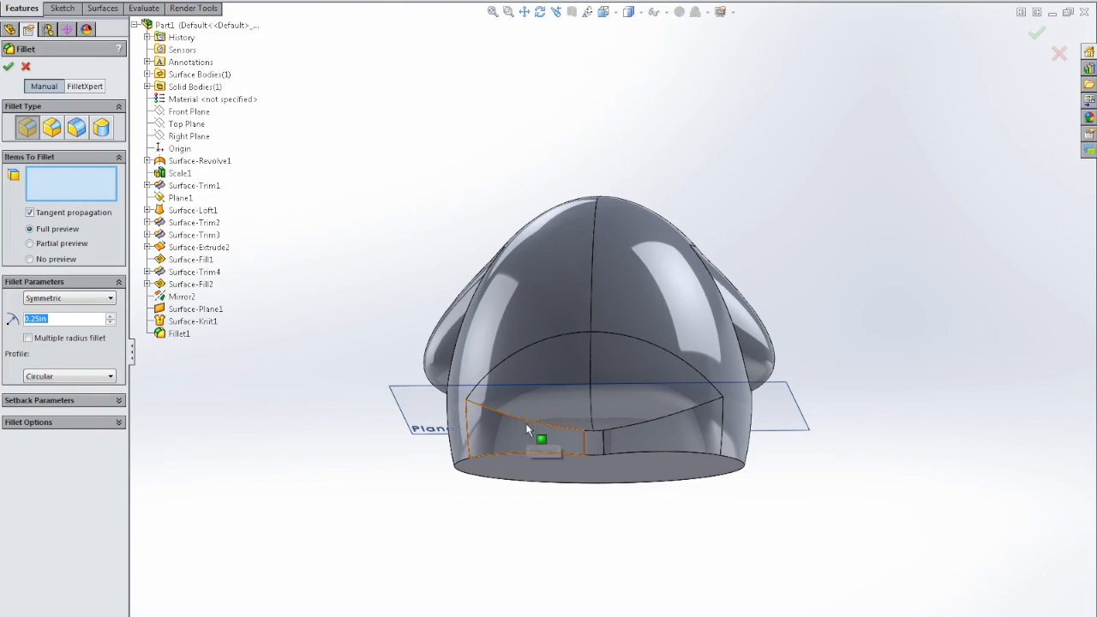
Set the next fillet's radius to 0.10 in.
drag(77, 321, 7, 314)
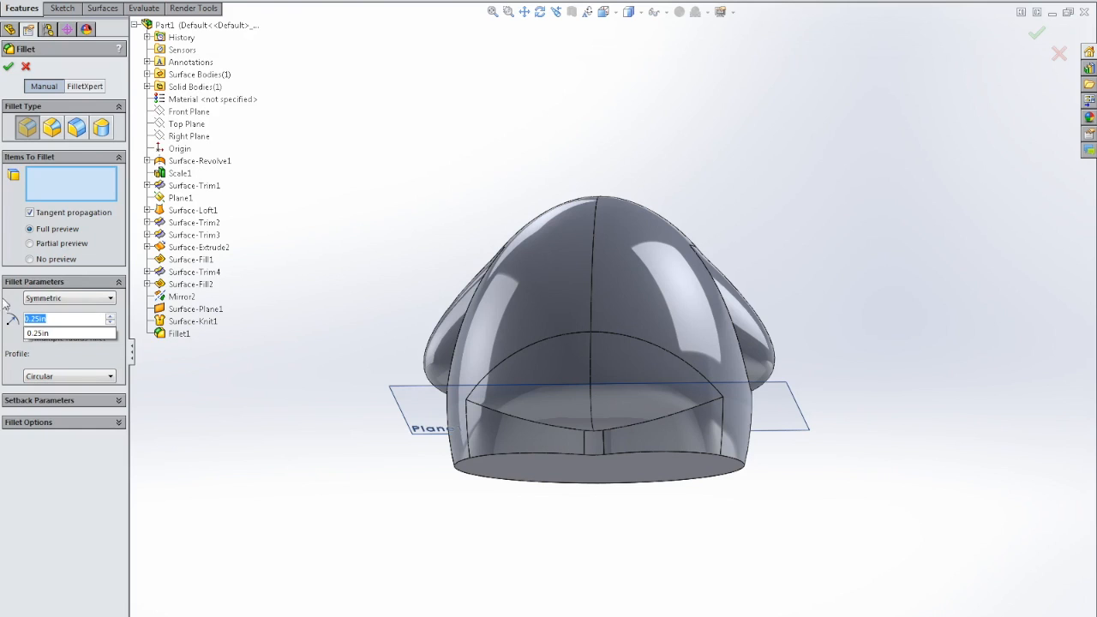
text(.1)
key(Return)
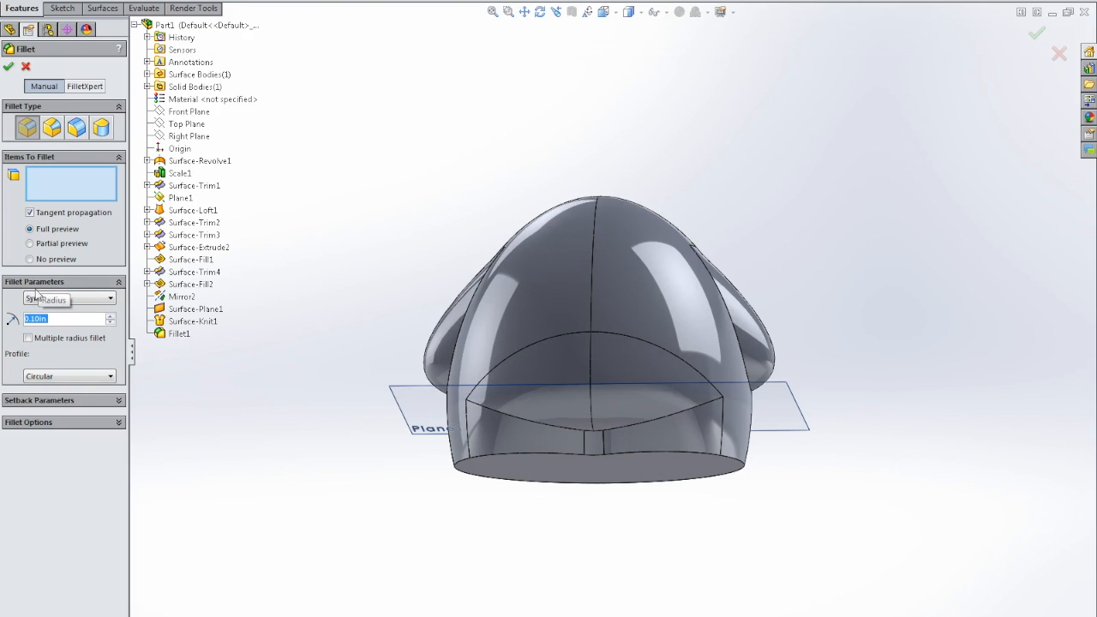
Try to apply a constant-radius fillet along the upper edges of the front recess's lower wall.
click(493, 409)
click(493, 410)
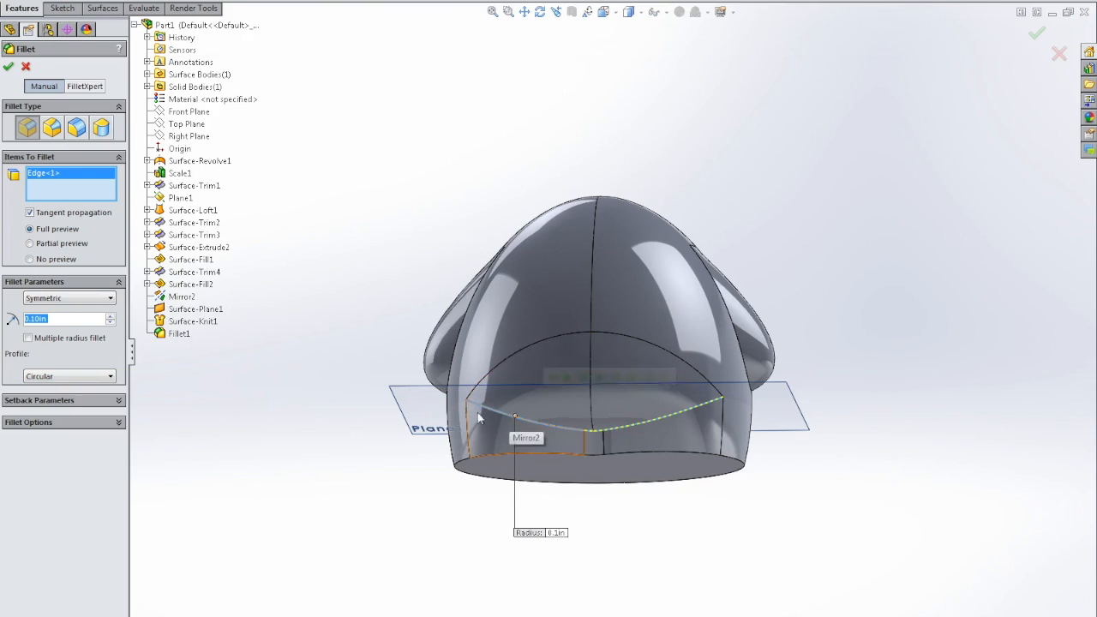
click(596, 435)
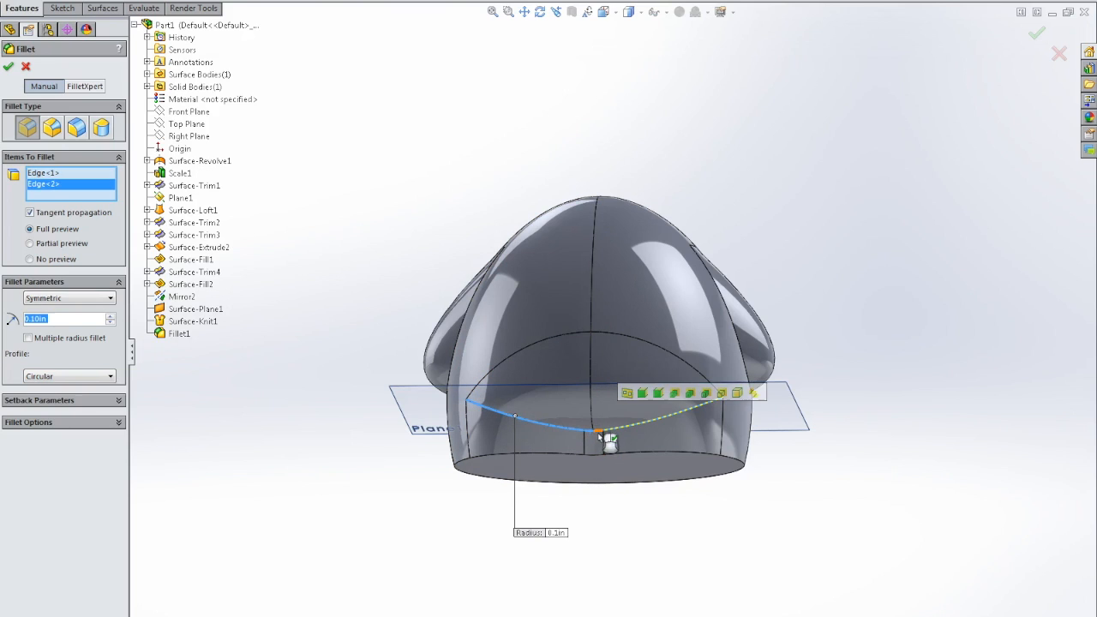
click(613, 428)
middle_drag(692, 426, 835, 390)
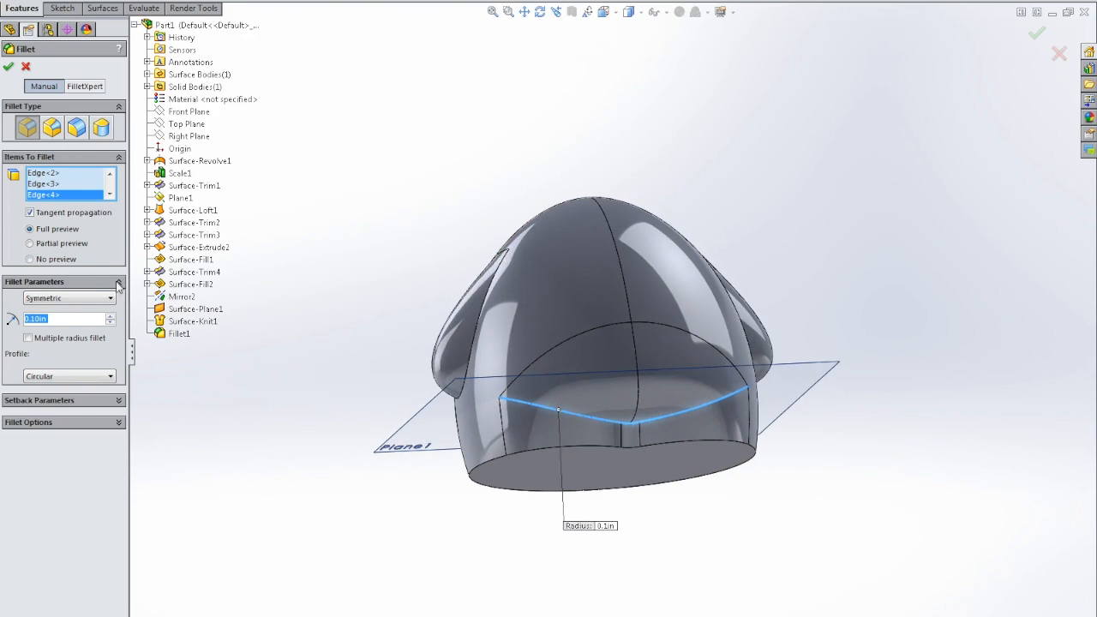
click(58, 319)
Create a 0.10 in face fillet between the three lower wall faces and the two recess faces above them.
click(76, 129)
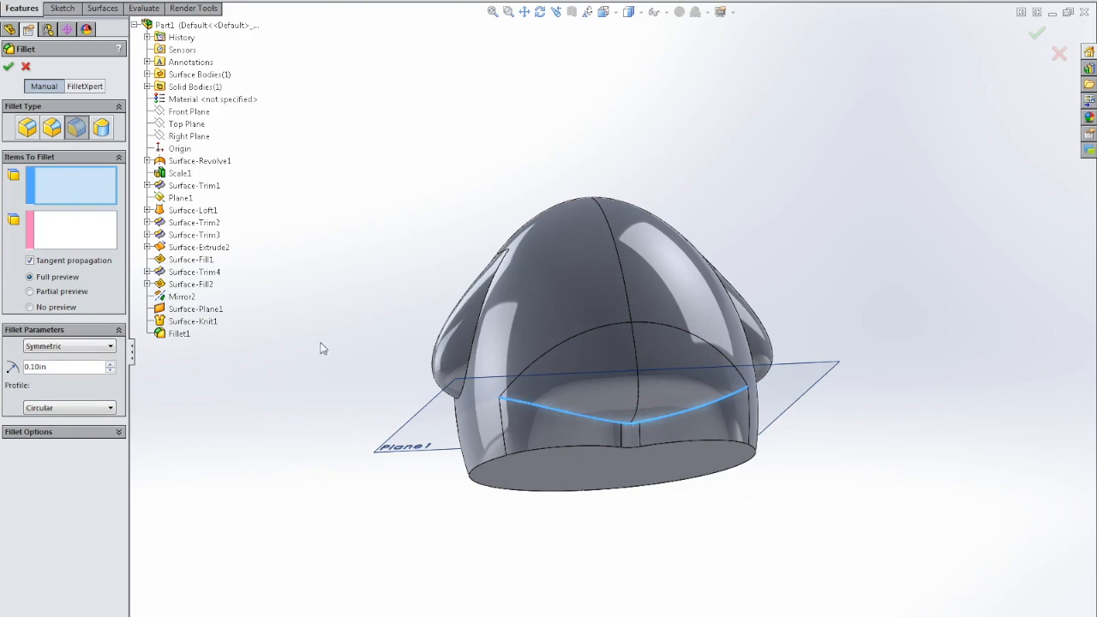
click(626, 436)
click(663, 435)
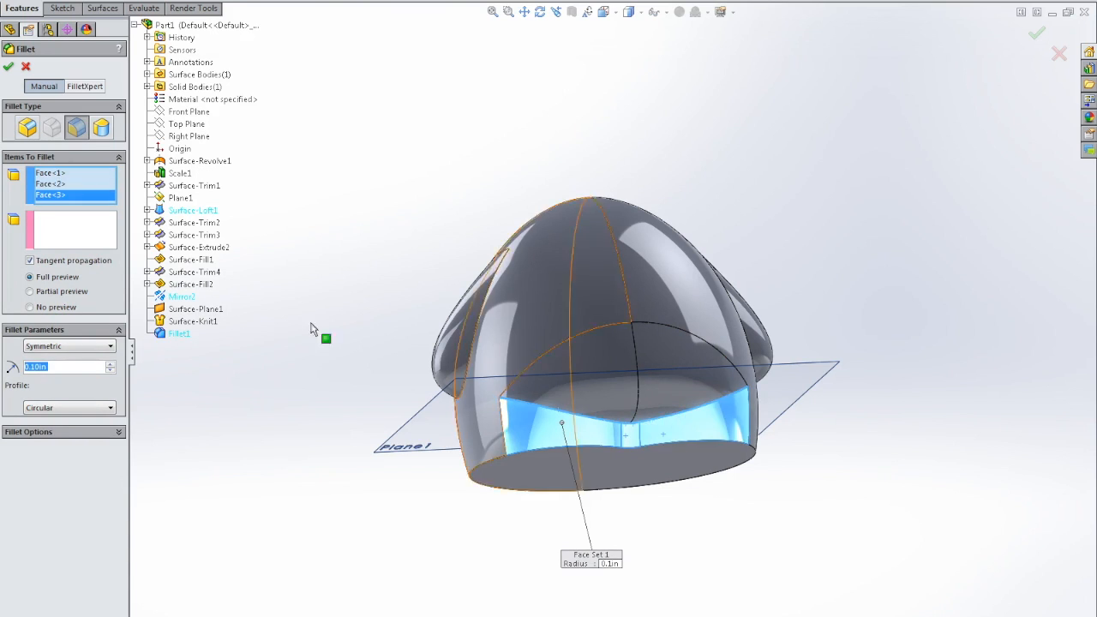
click(69, 230)
click(579, 388)
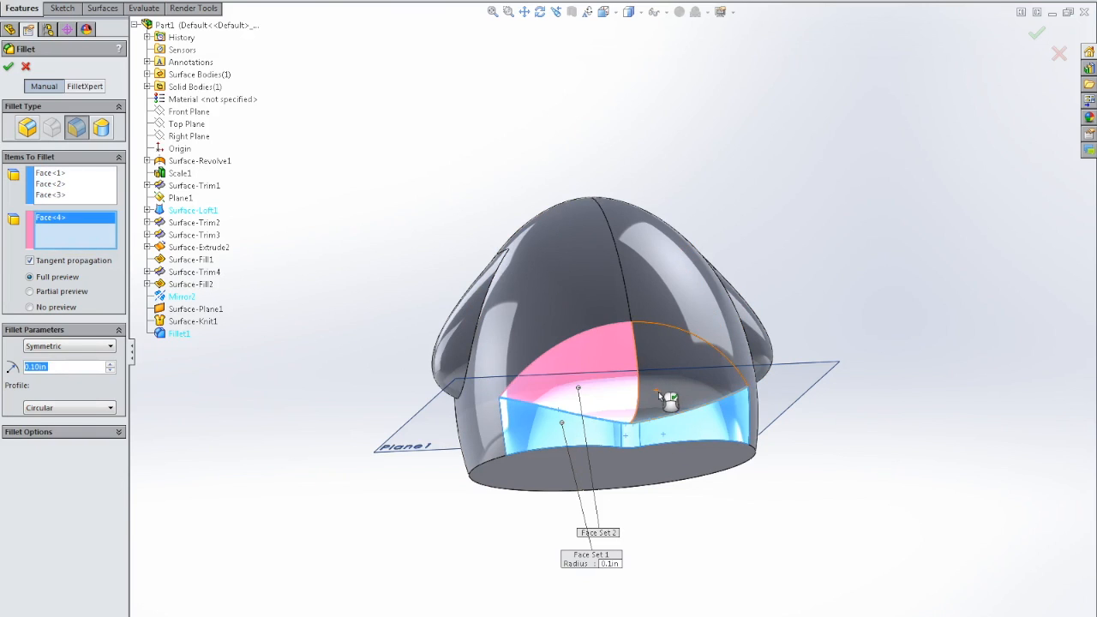
click(664, 392)
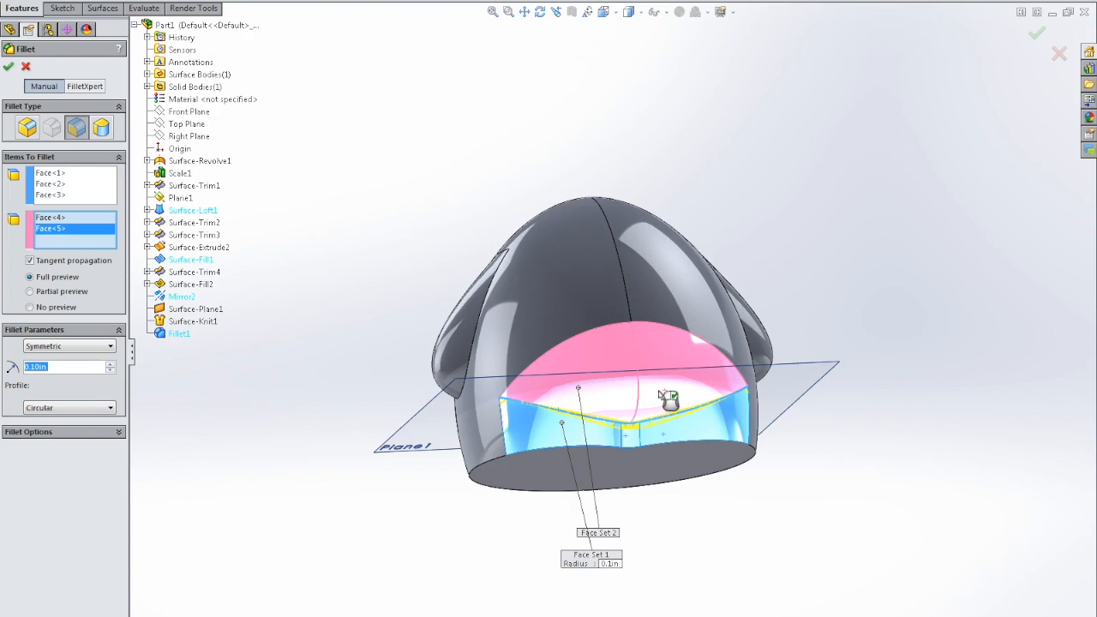
click(7, 66)
Try to set up a constant-radius fillet on the curved edges around both side bulges.
middle_drag(762, 257, 579, 446)
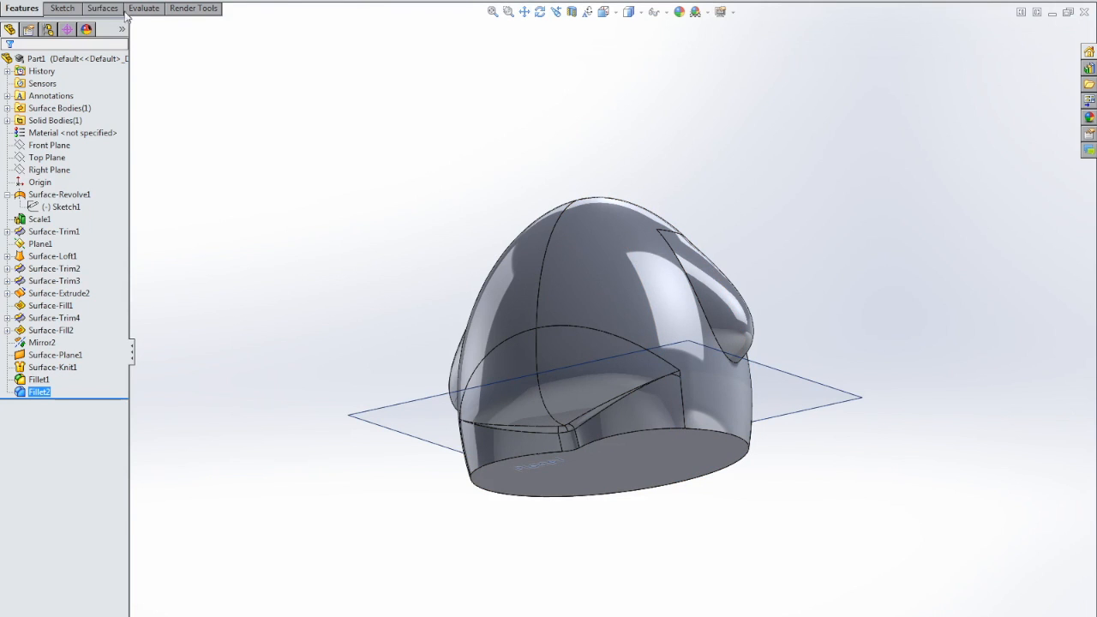
click(431, 1)
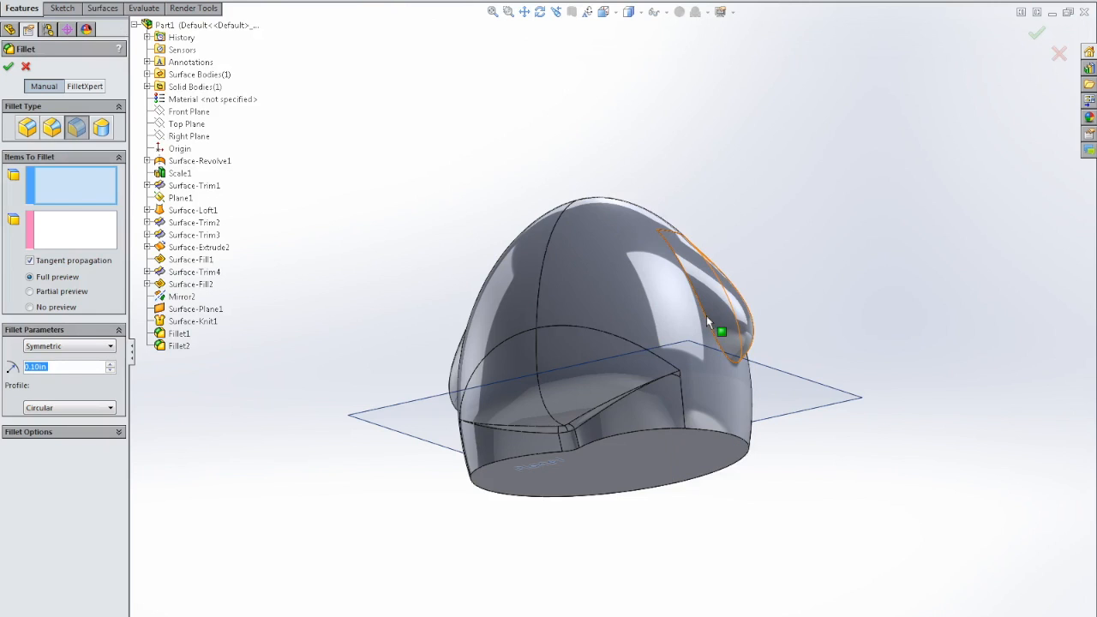
click(28, 127)
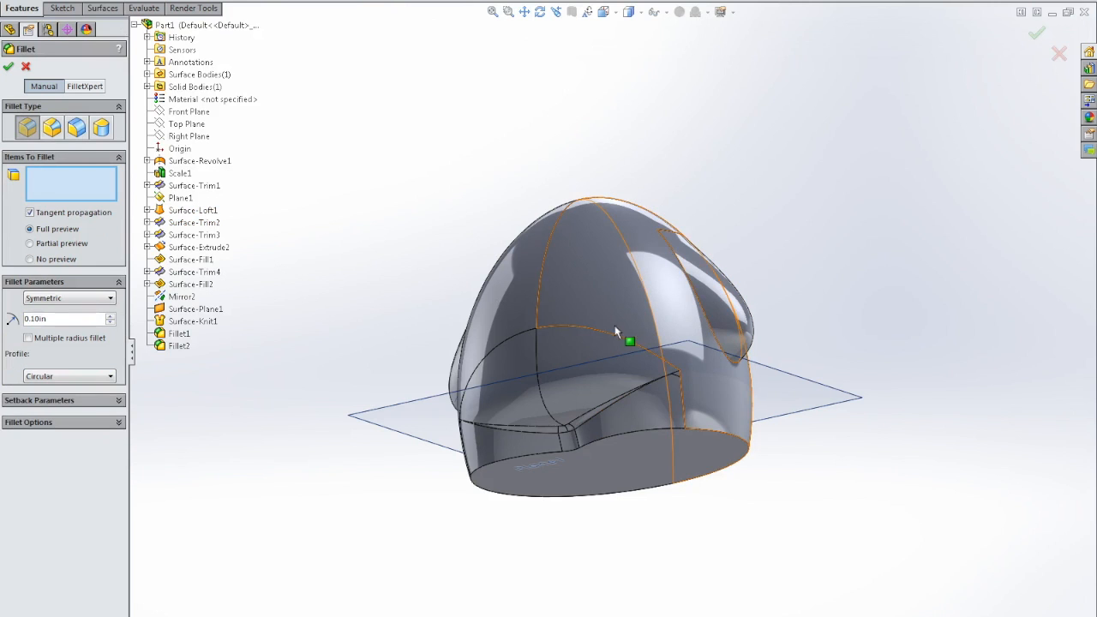
click(703, 313)
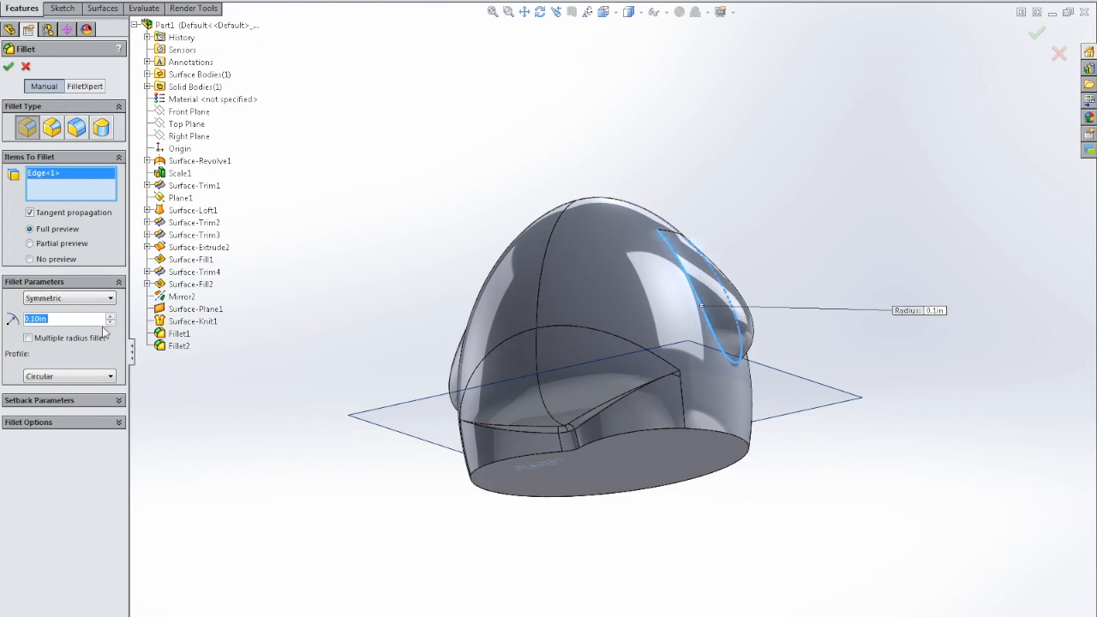
middle_drag(534, 338, 496, 379)
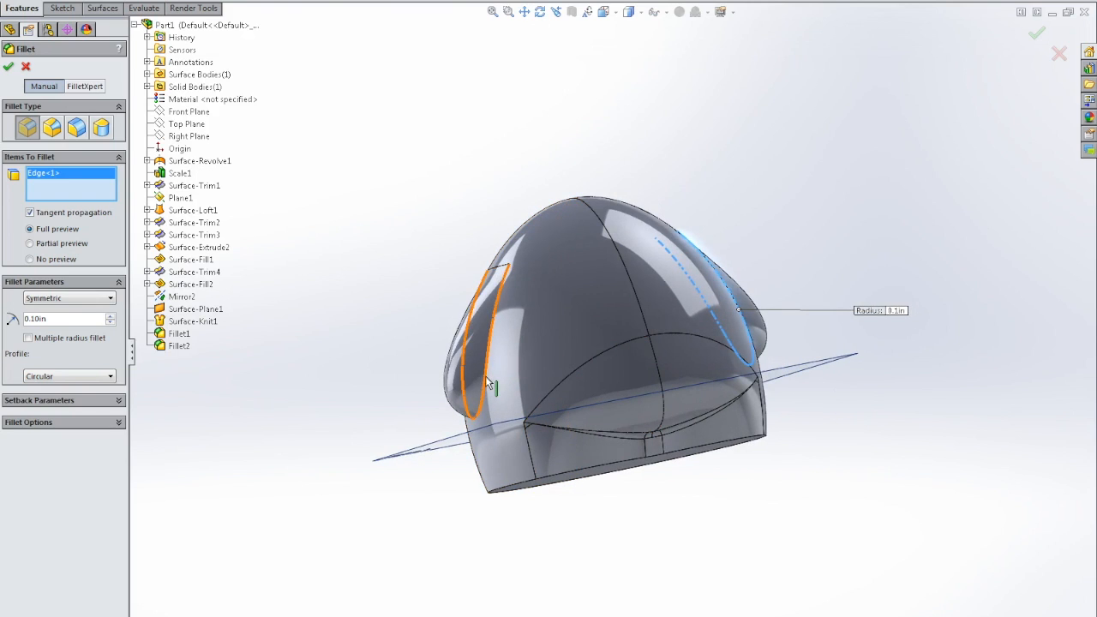
click(485, 379)
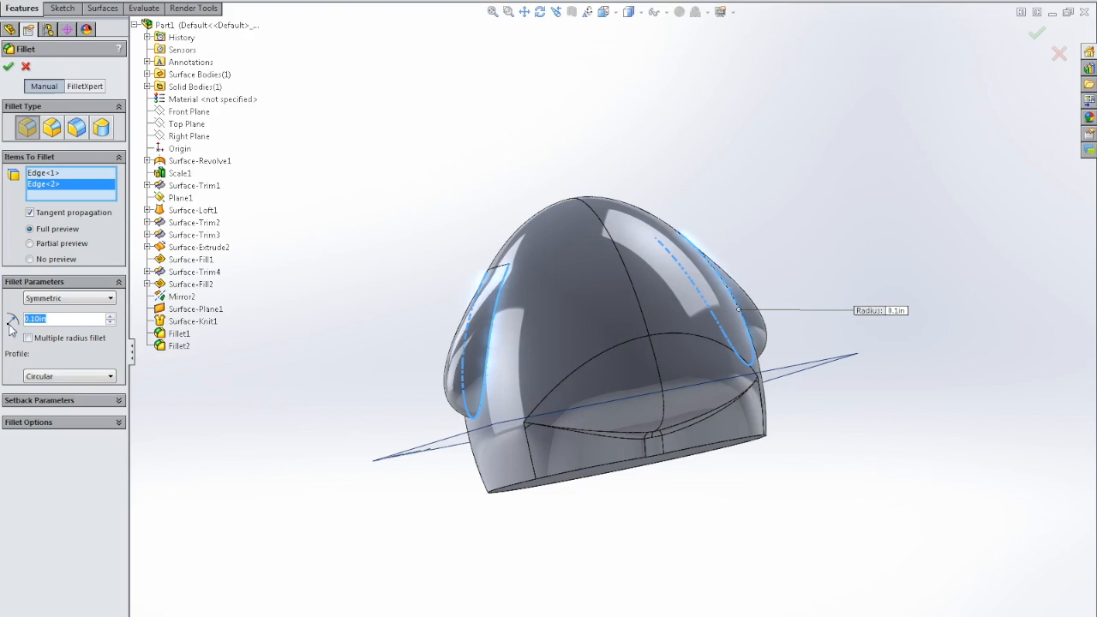
Create a 0.06 in face fillet between one side bulge's face and the adjoining outer shell face.
text(.06)
key(Return)
click(76, 128)
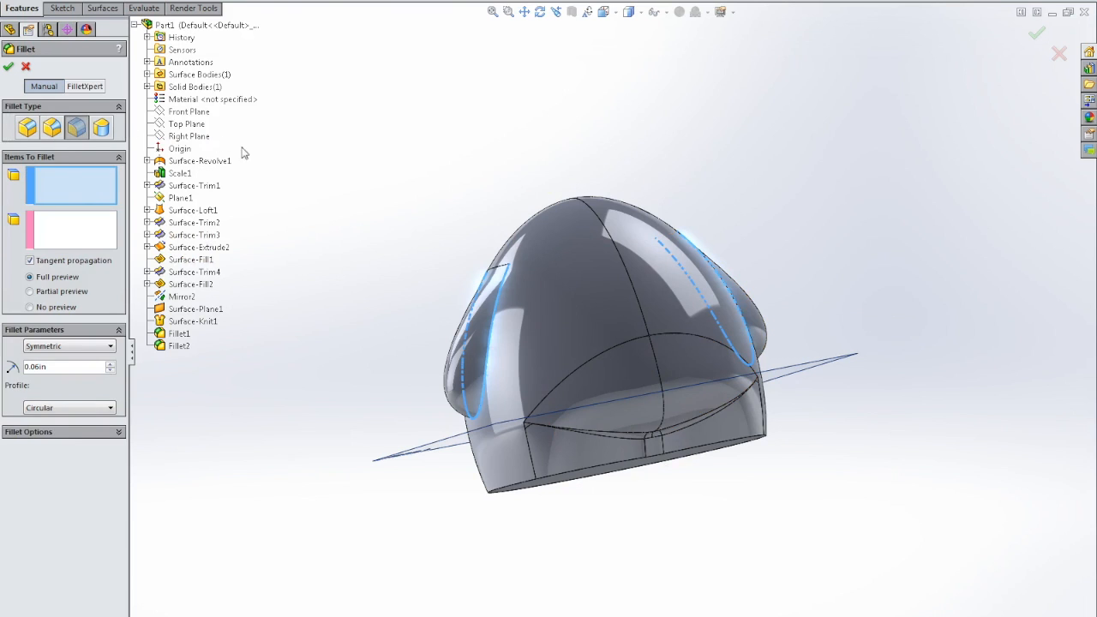
middle_drag(366, 162, 265, 208)
click(684, 276)
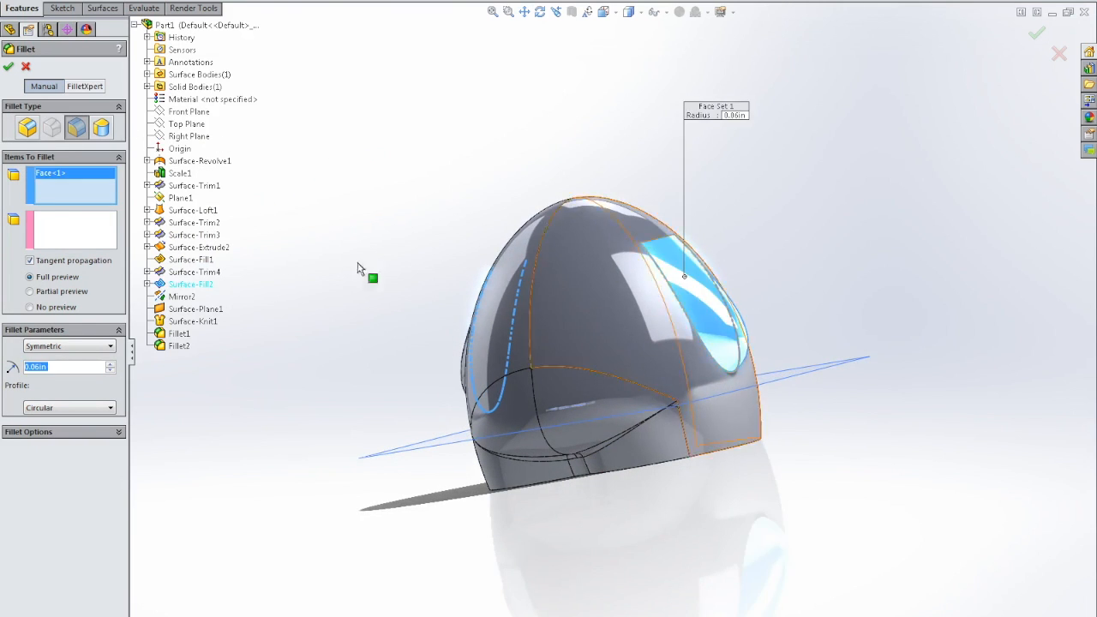
click(94, 238)
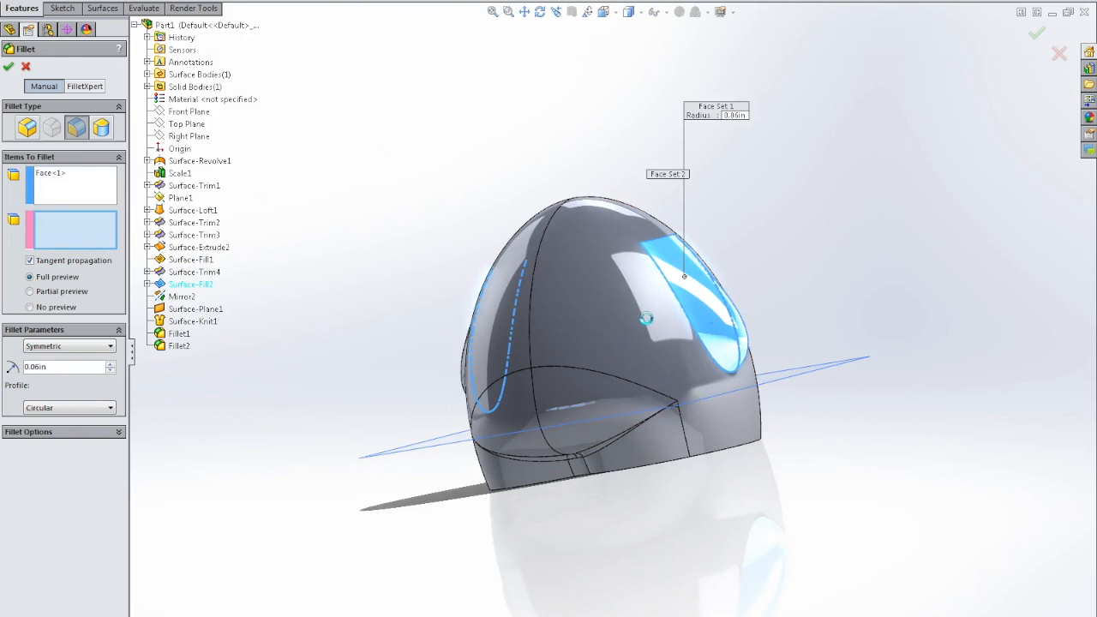
click(646, 318)
text(.1)
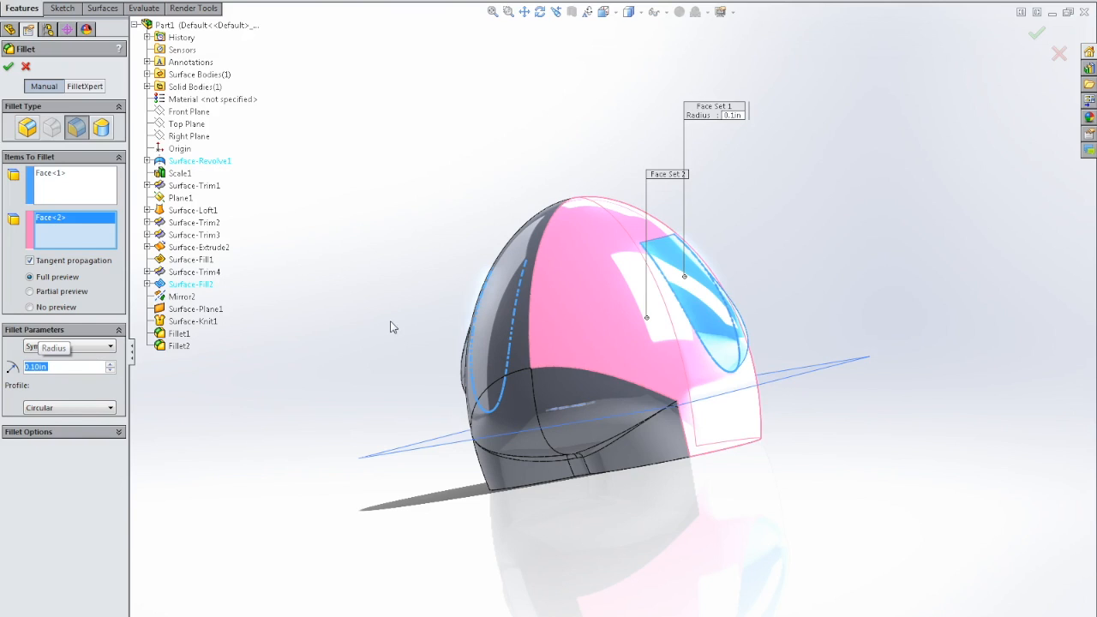
click(58, 368)
drag(69, 368, 12, 370)
text(.06)
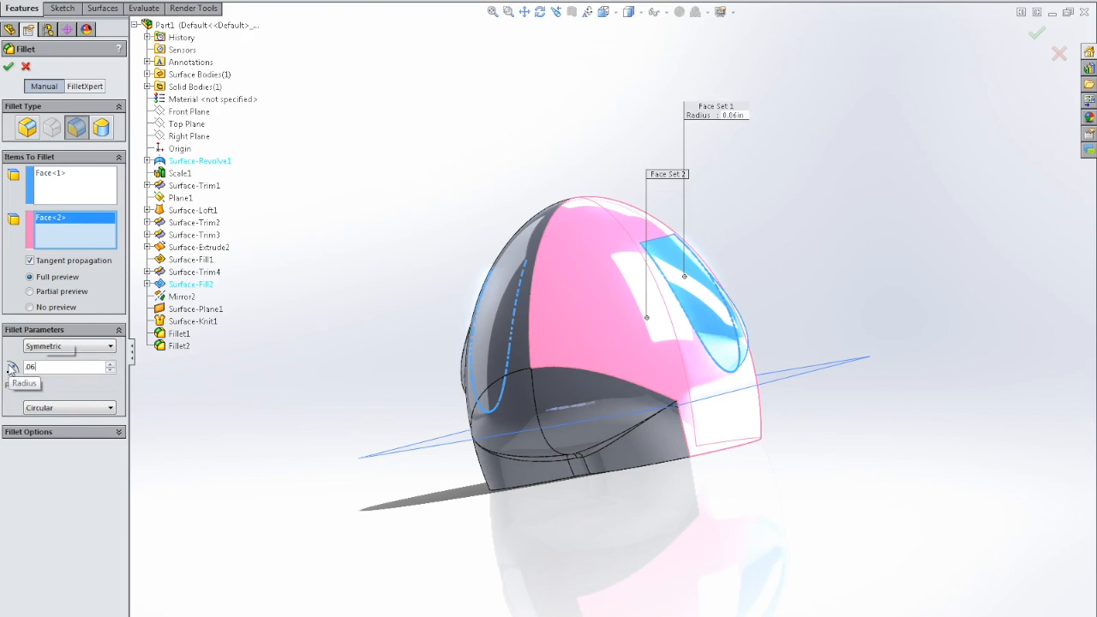
click(8, 66)
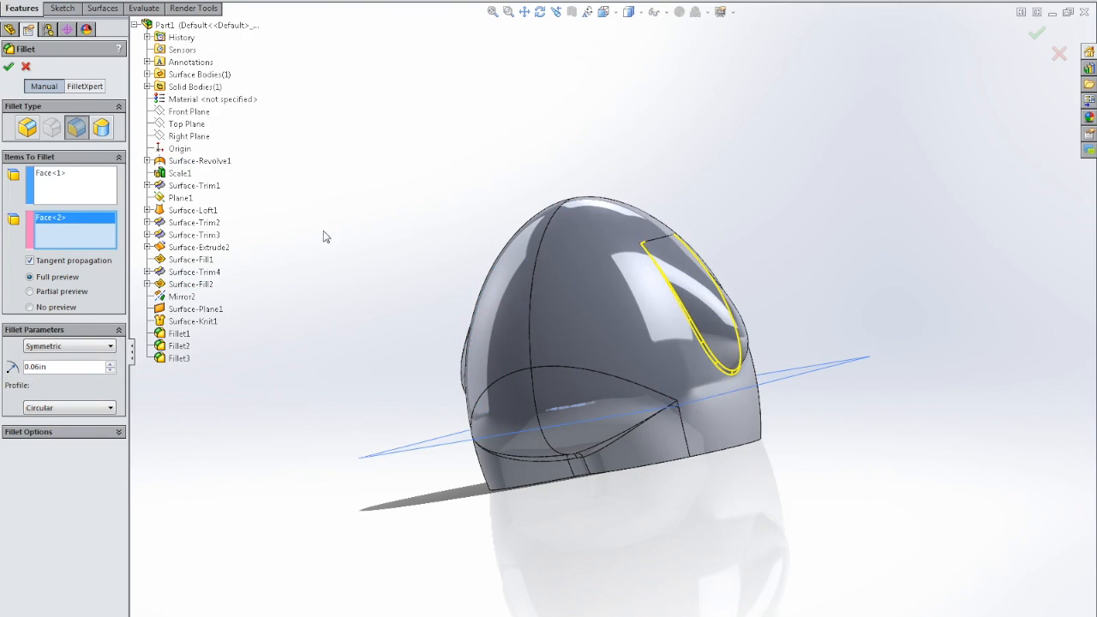
Create a matching 0.06 in face fillet between the opposite side bulge's face and the shell around it.
middle_drag(355, 363, 477, 337)
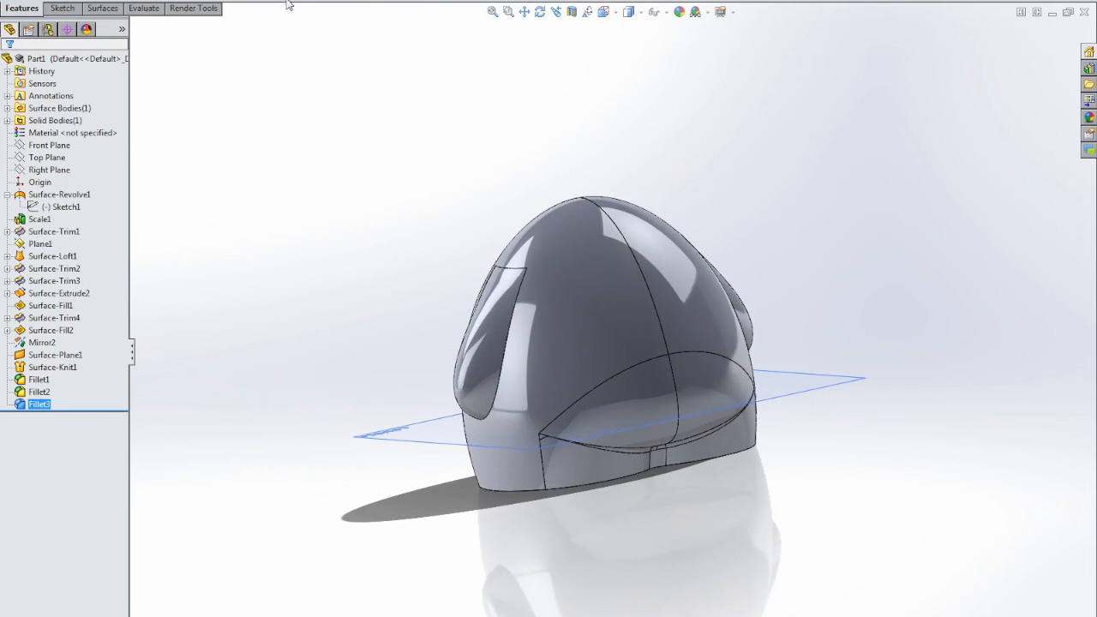
key(Return)
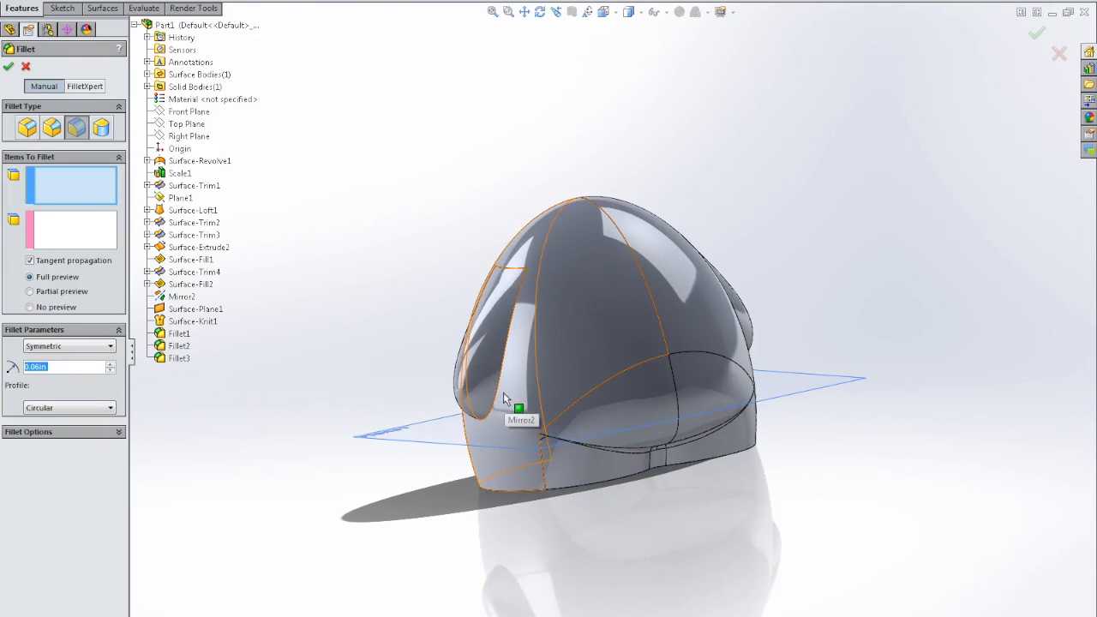
click(485, 380)
click(58, 241)
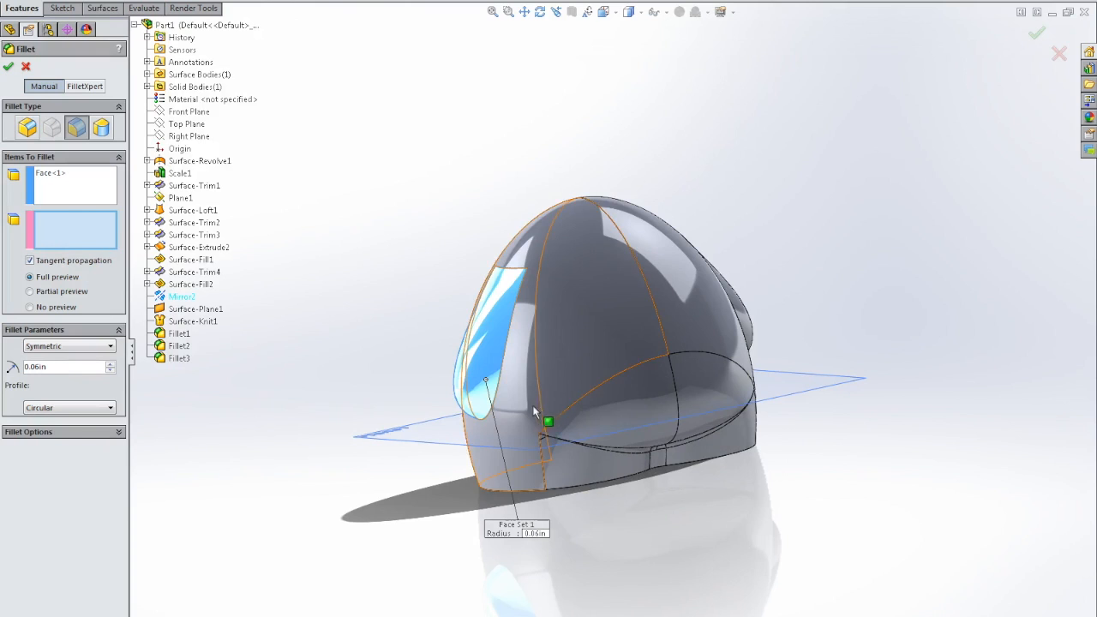
click(521, 412)
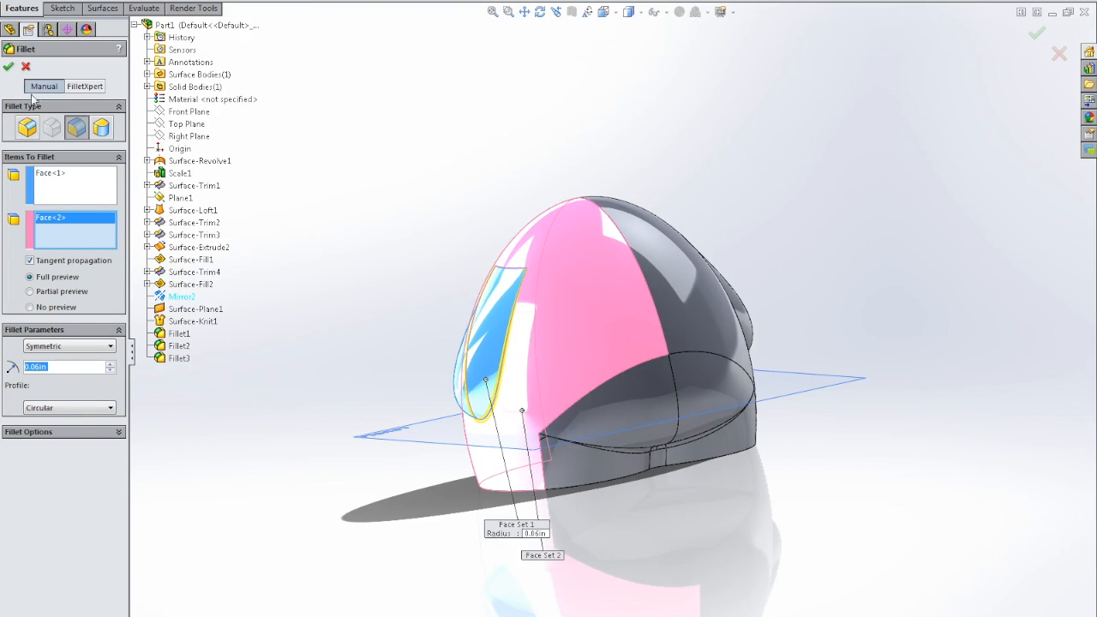
key(Return)
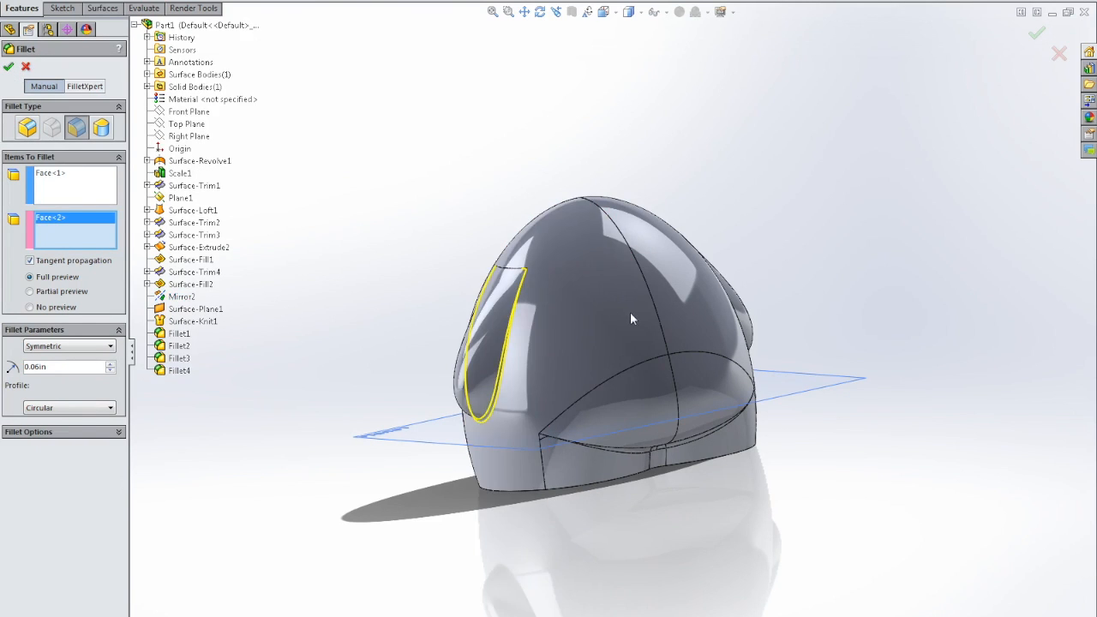
Apply a 0.10 in constant-radius fillet around the bottom rim edge of the shell.
key(Return)
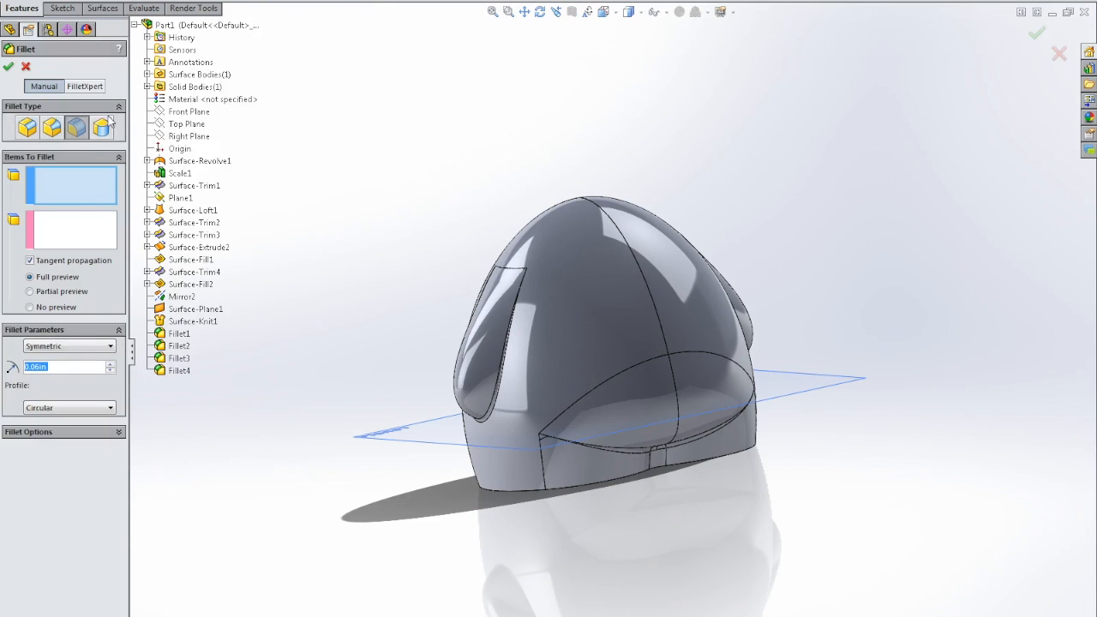
click(28, 127)
double_click(57, 319)
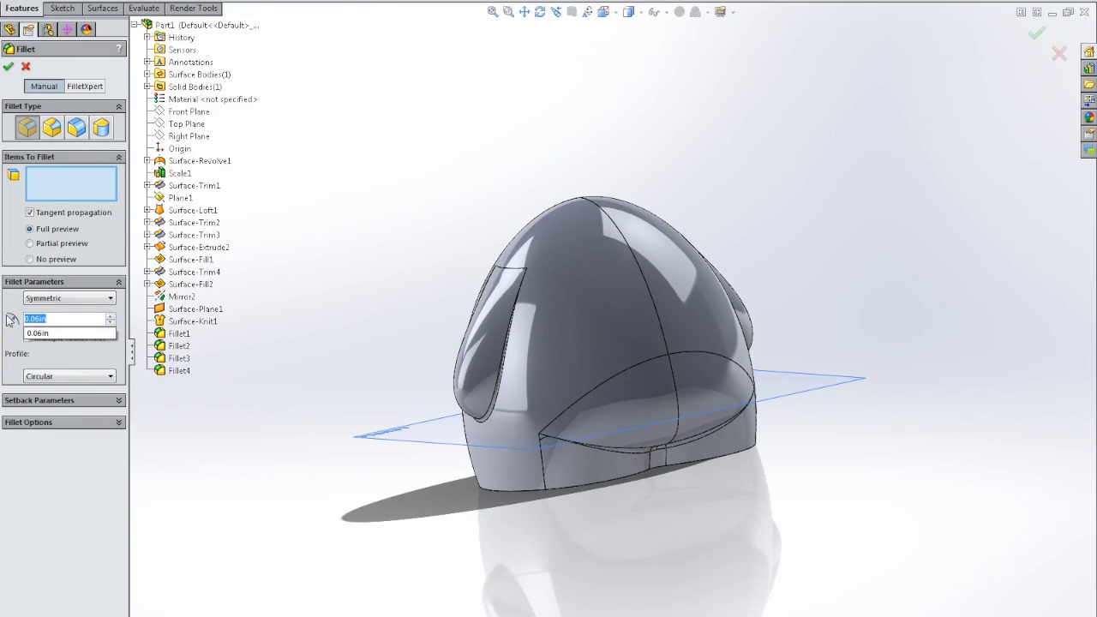
text(1)
key(Return)
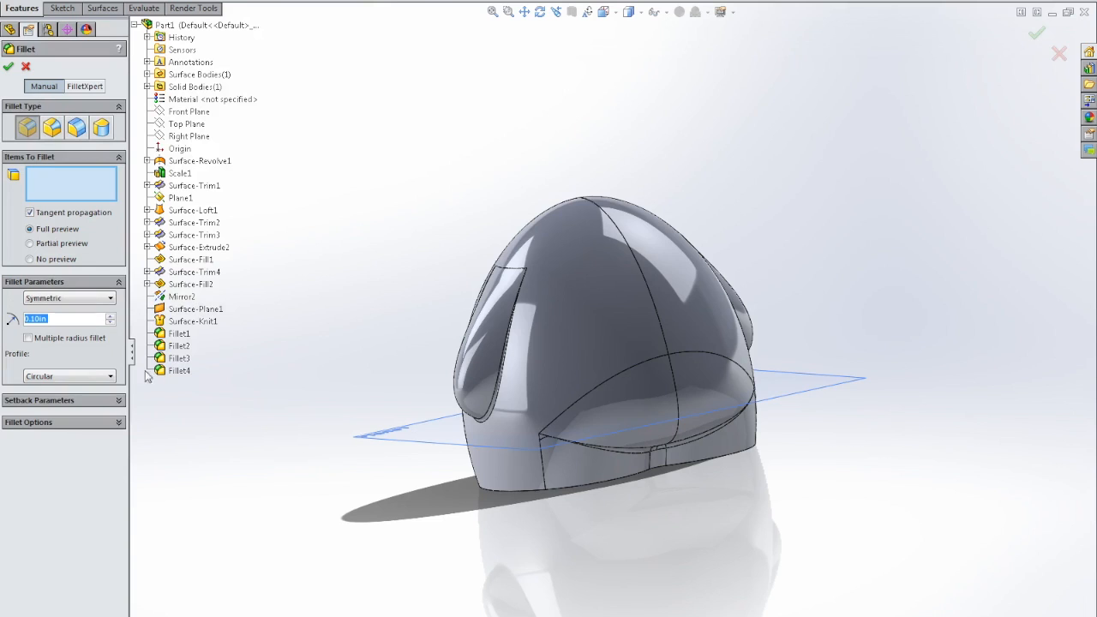
click(515, 493)
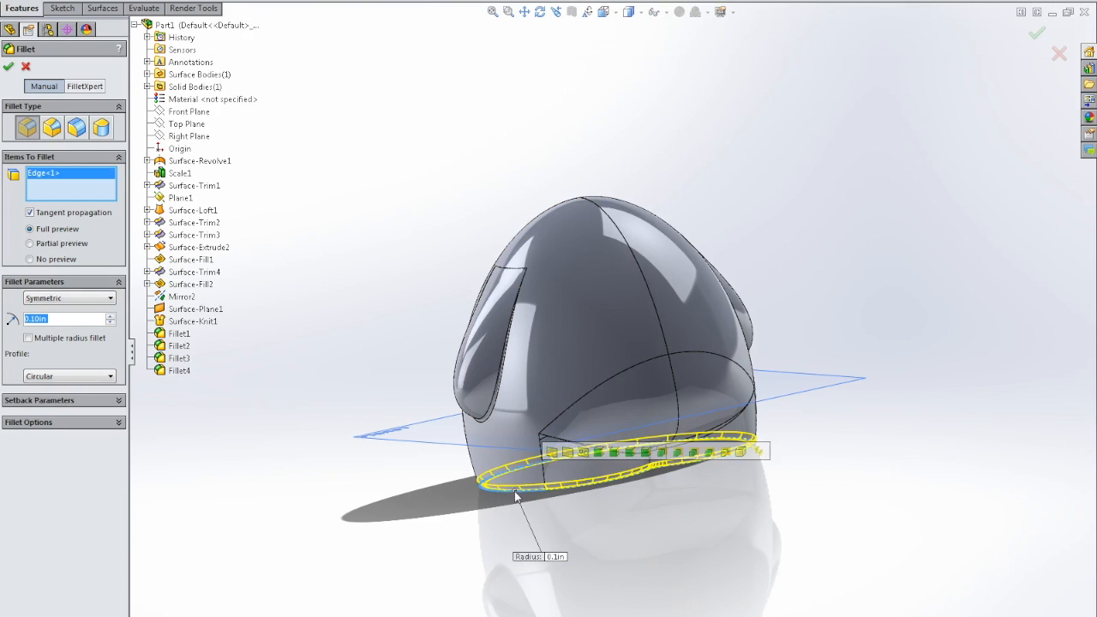
click(8, 68)
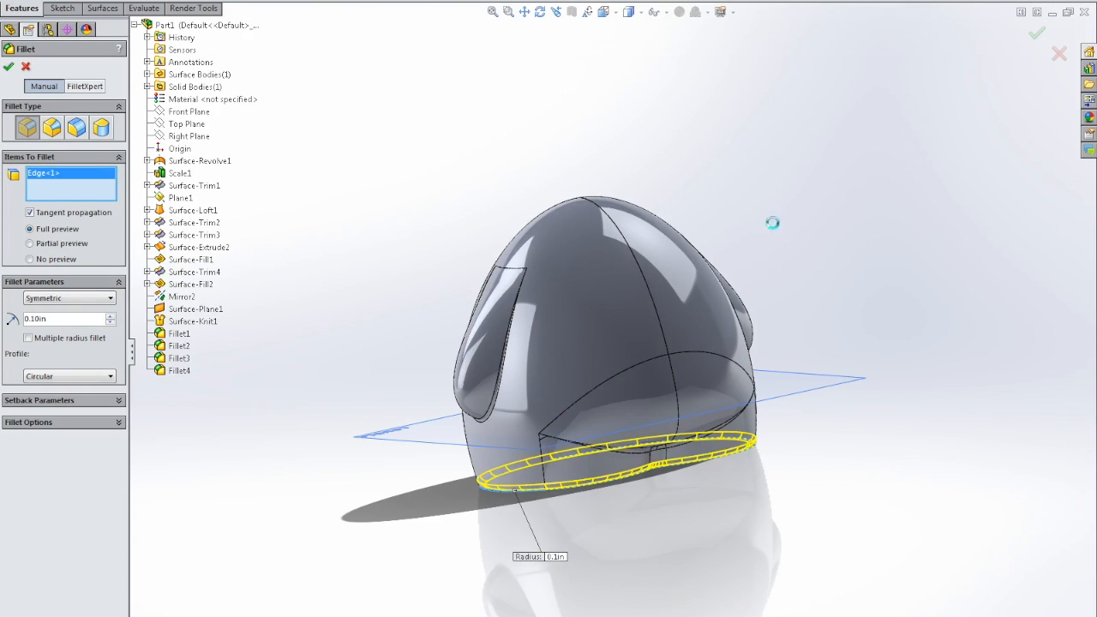
Inspect the filleted shell from the front and turn on perspective display.
middle_drag(784, 267, 660, 385)
scroll(644, 442, down, 4)
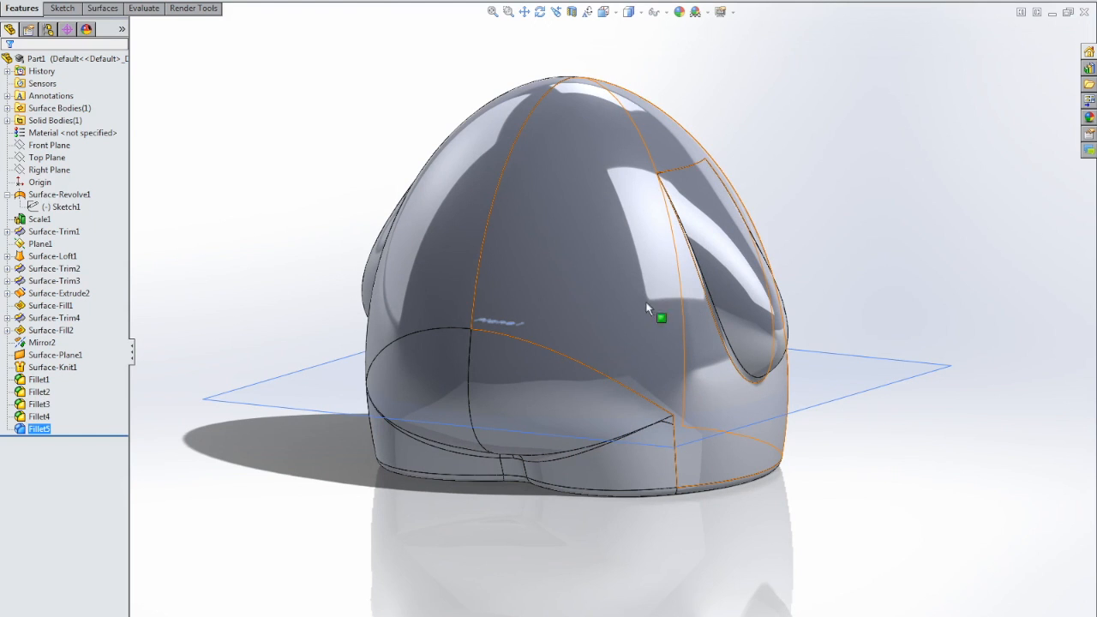
middle_drag(581, 215, 594, 250)
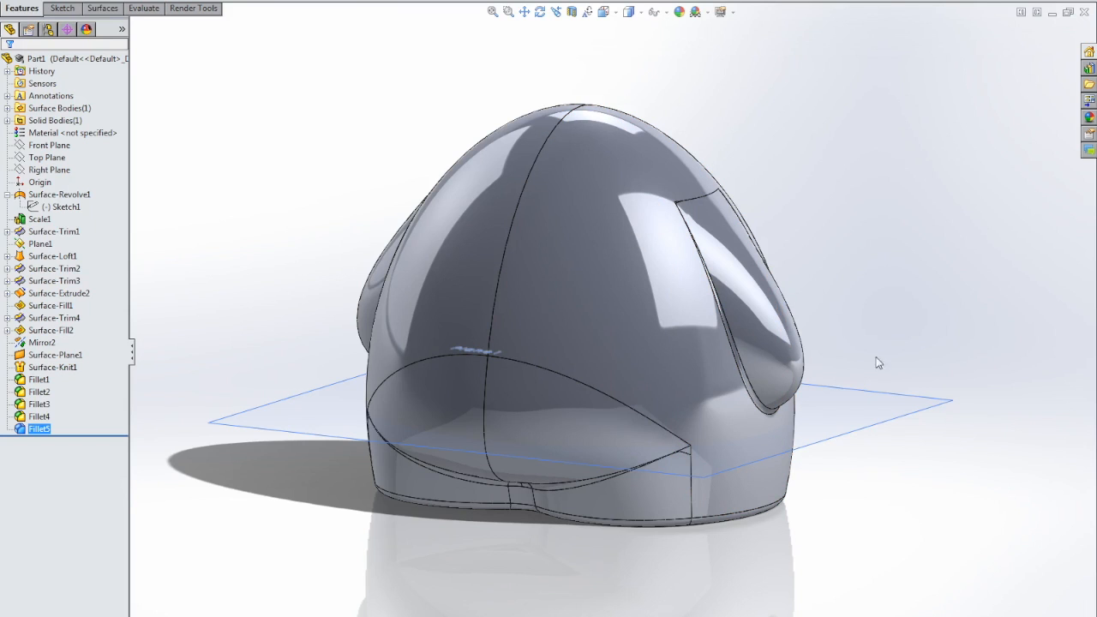
click(719, 12)
click(696, 12)
click(721, 12)
click(731, 71)
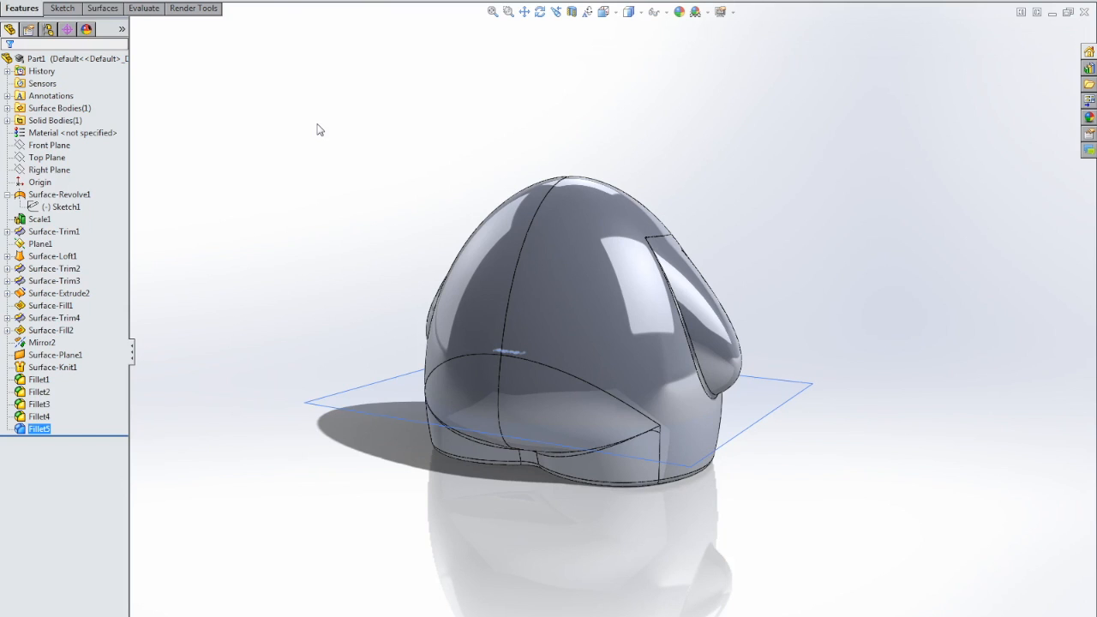
Try a perspective observer position of 3 object sizes away and set it back to 1.
key(alt+v)
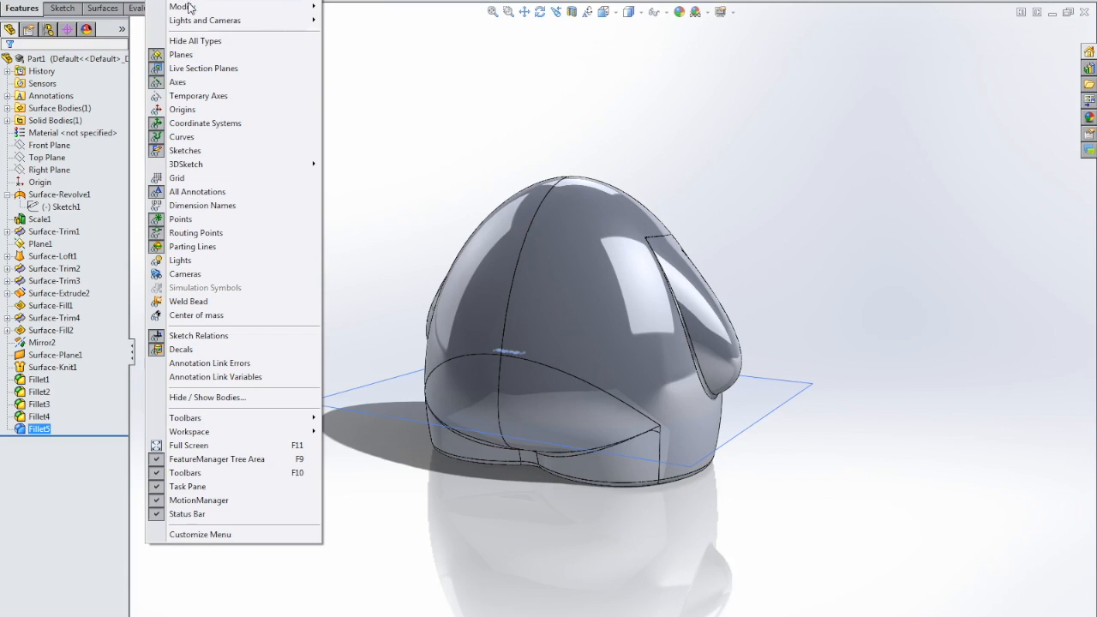
mouse_move(189, 7)
click(356, 191)
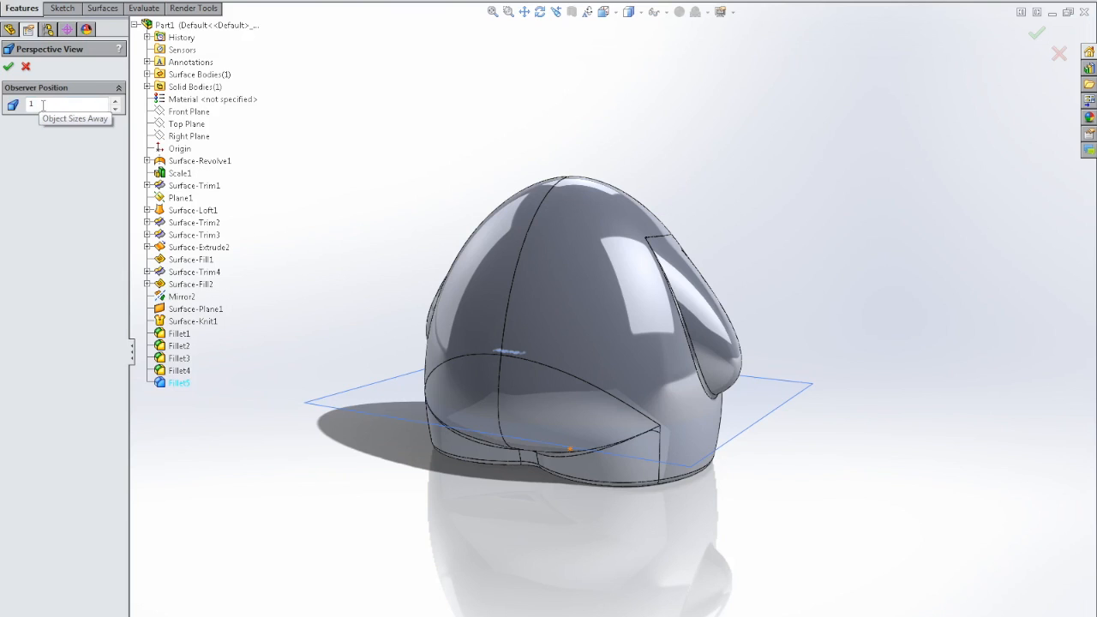
double_click(31, 105)
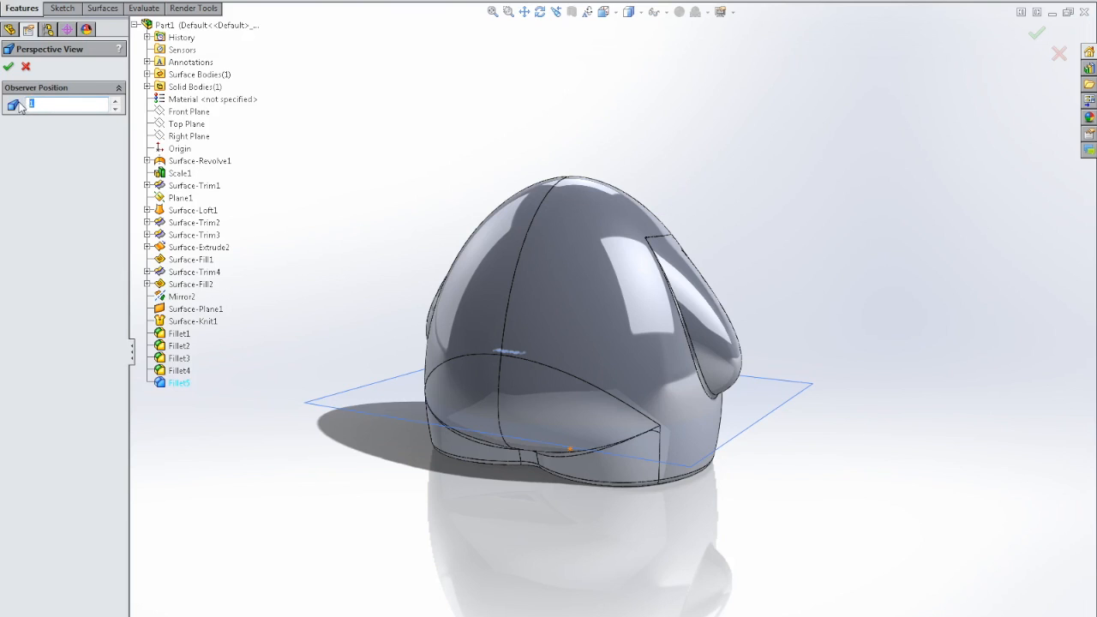
text(3)
mouse_move(609, 371)
middle_down()
mouse_move(698, 320)
mouse_move(558, 385)
mouse_move(494, 383)
mouse_move(608, 382)
middle_up()
drag(57, 104, 22, 104)
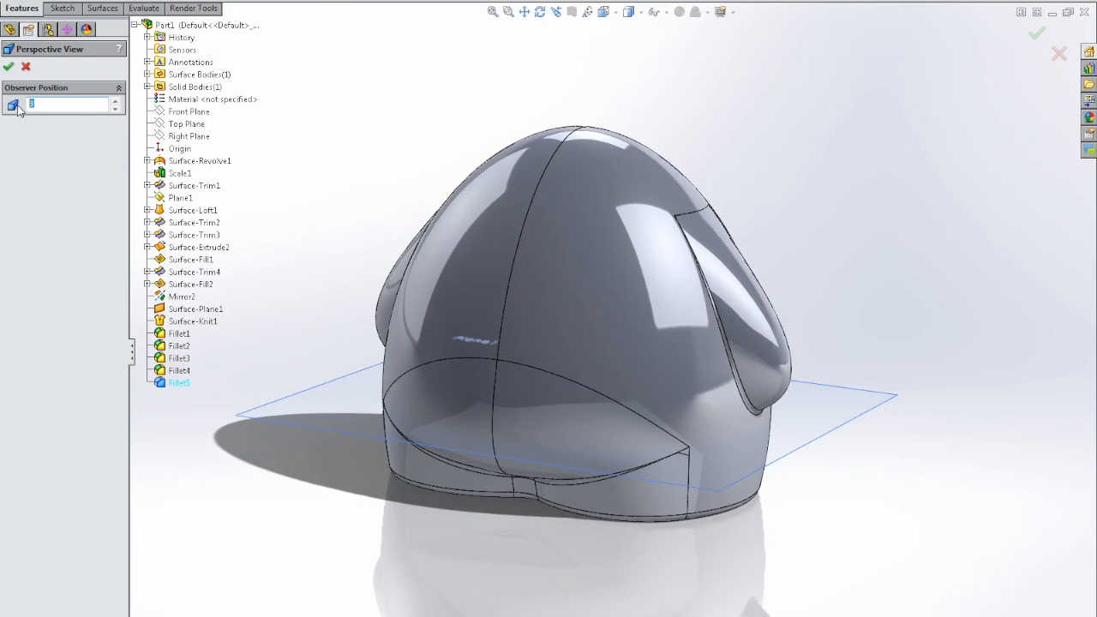
text(1)
middle_drag(612, 349, 611, 319)
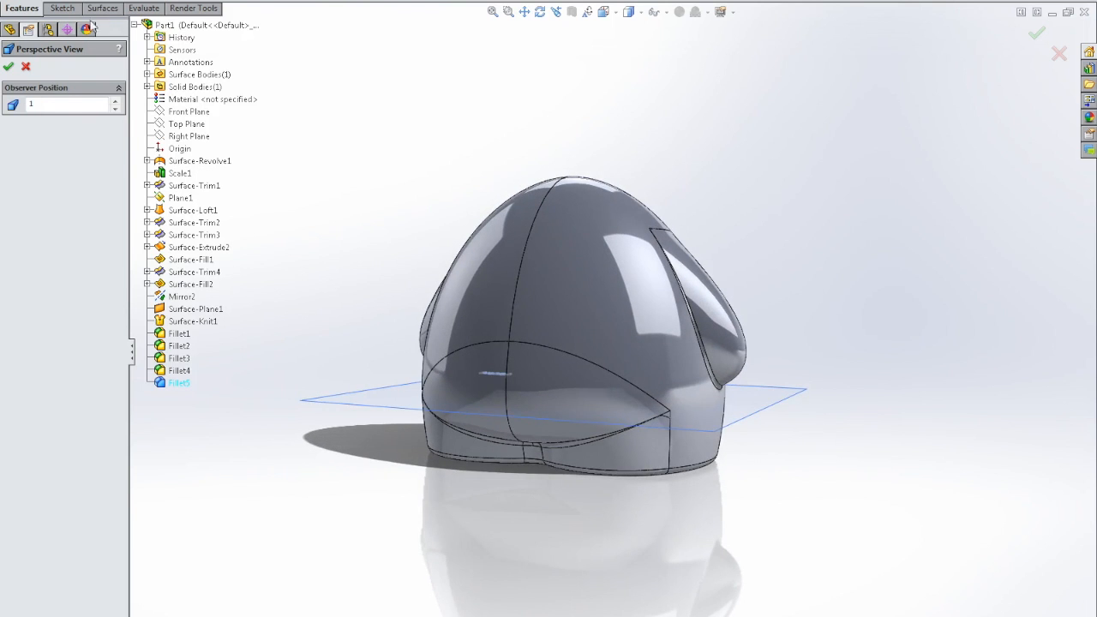
click(8, 66)
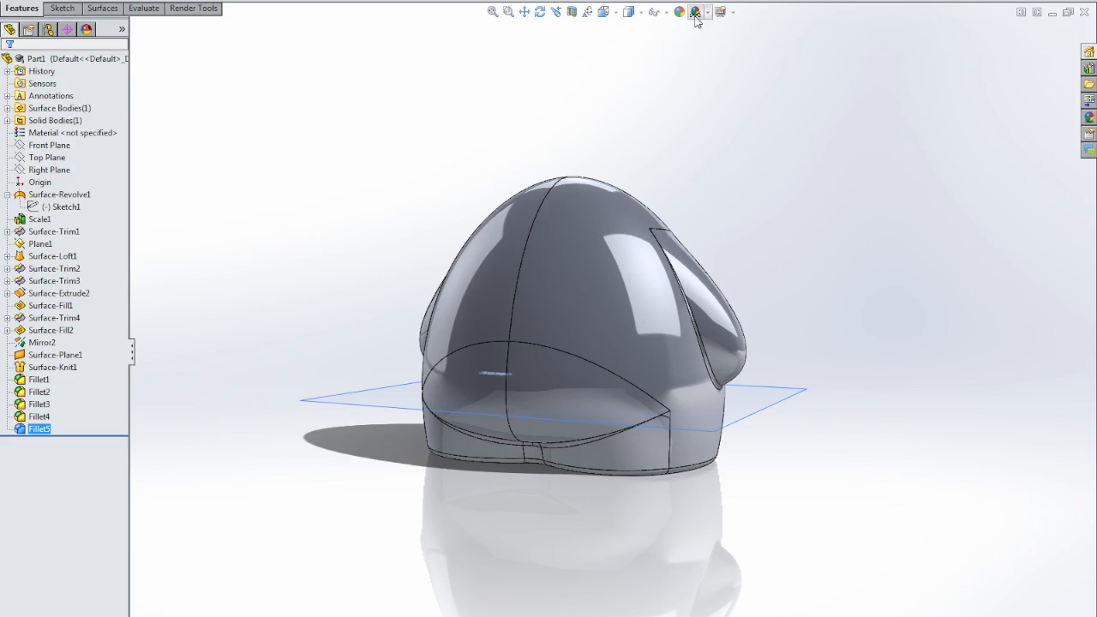
Apply the white low gloss plastic appearance to the bottom rim fillet, Fillet5.
click(259, 0)
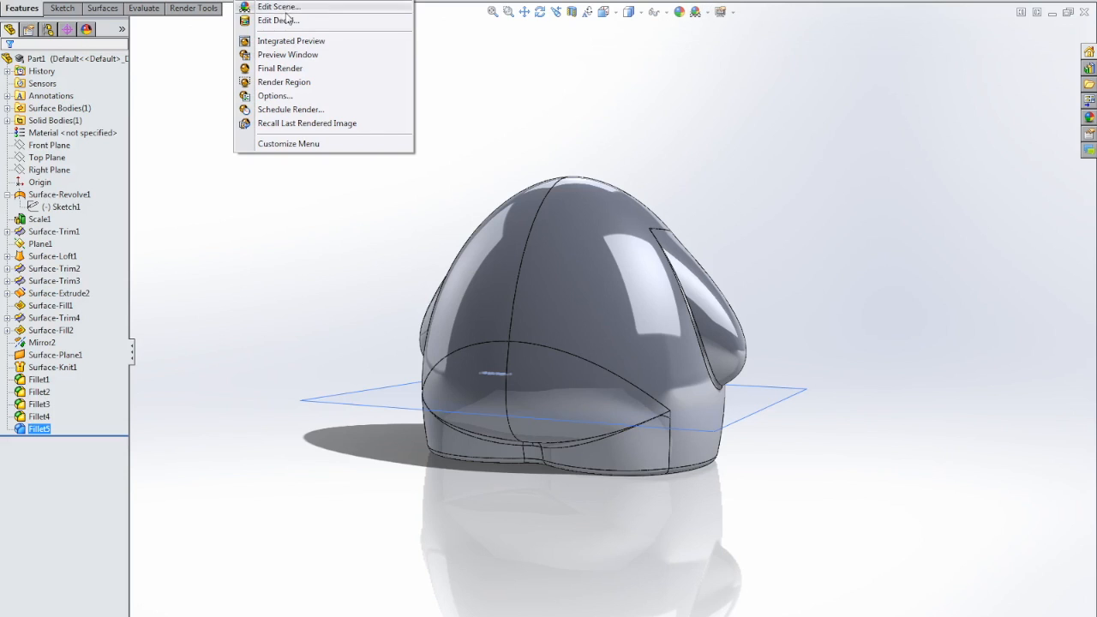
click(259, 0)
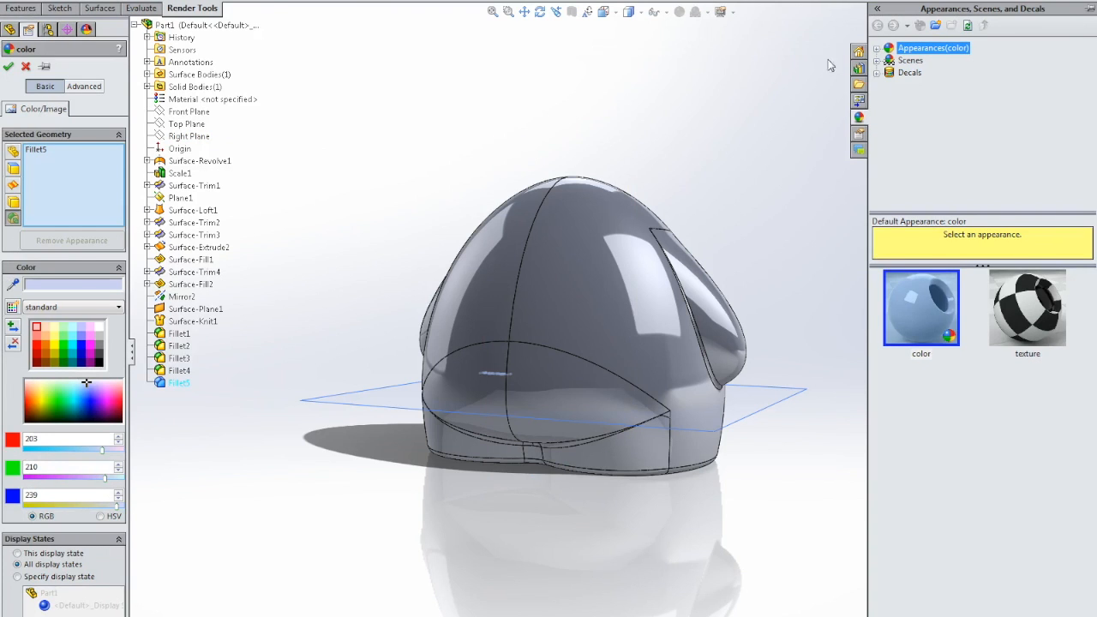
click(876, 48)
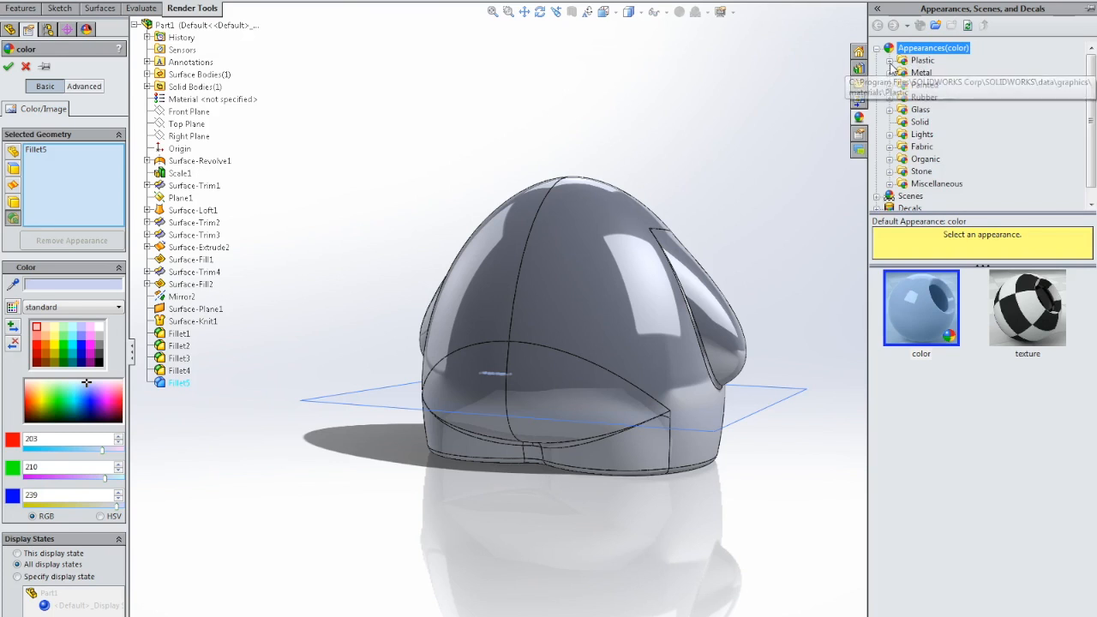
click(891, 60)
click(943, 85)
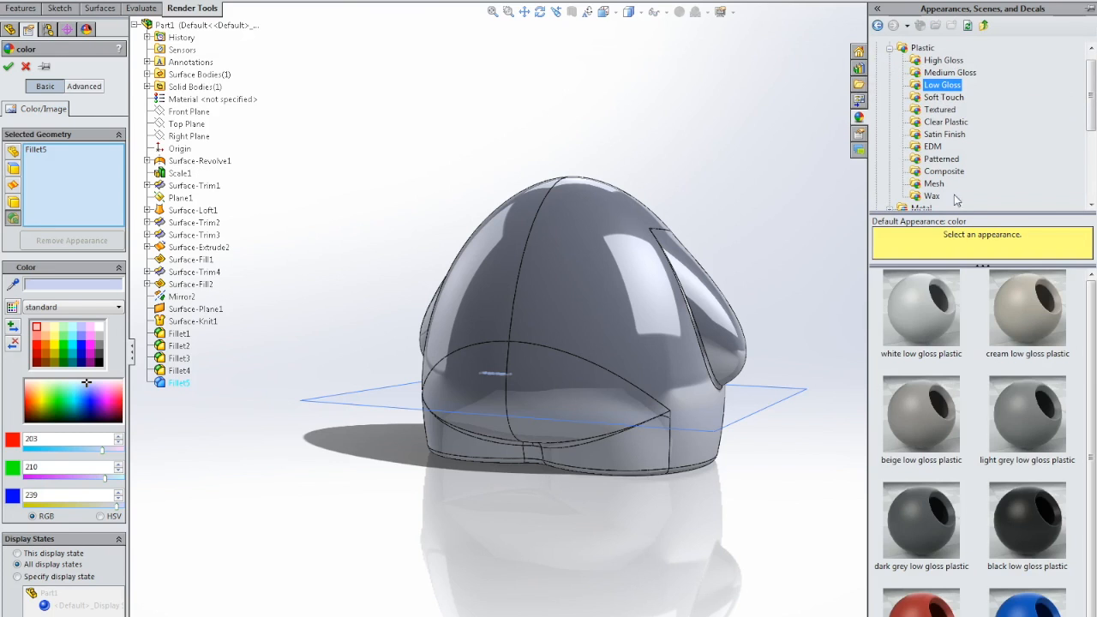
click(923, 313)
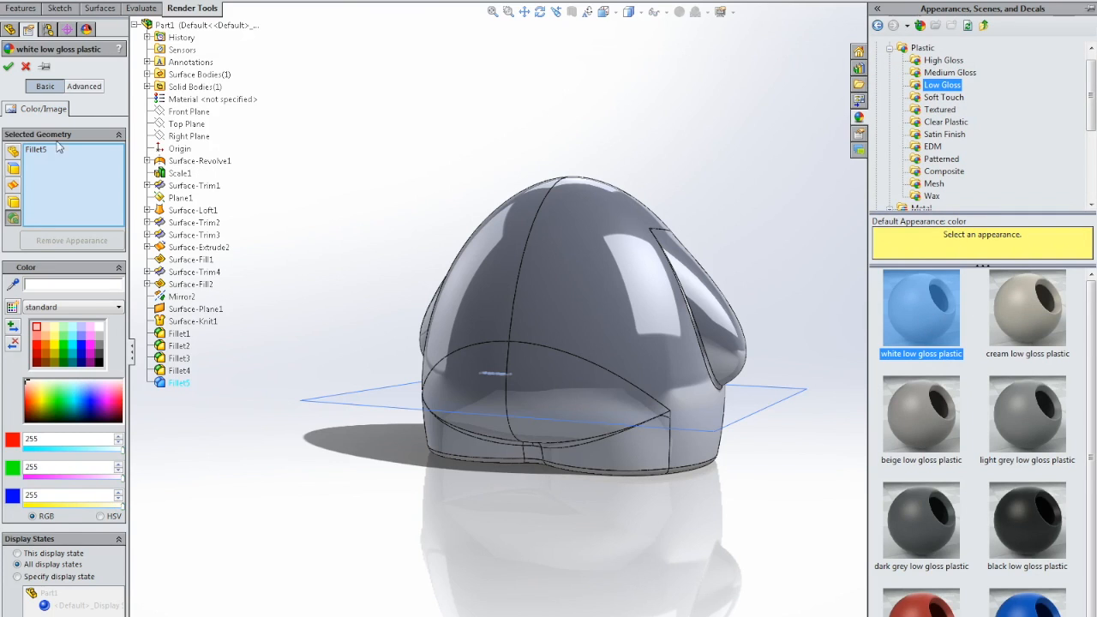
click(8, 67)
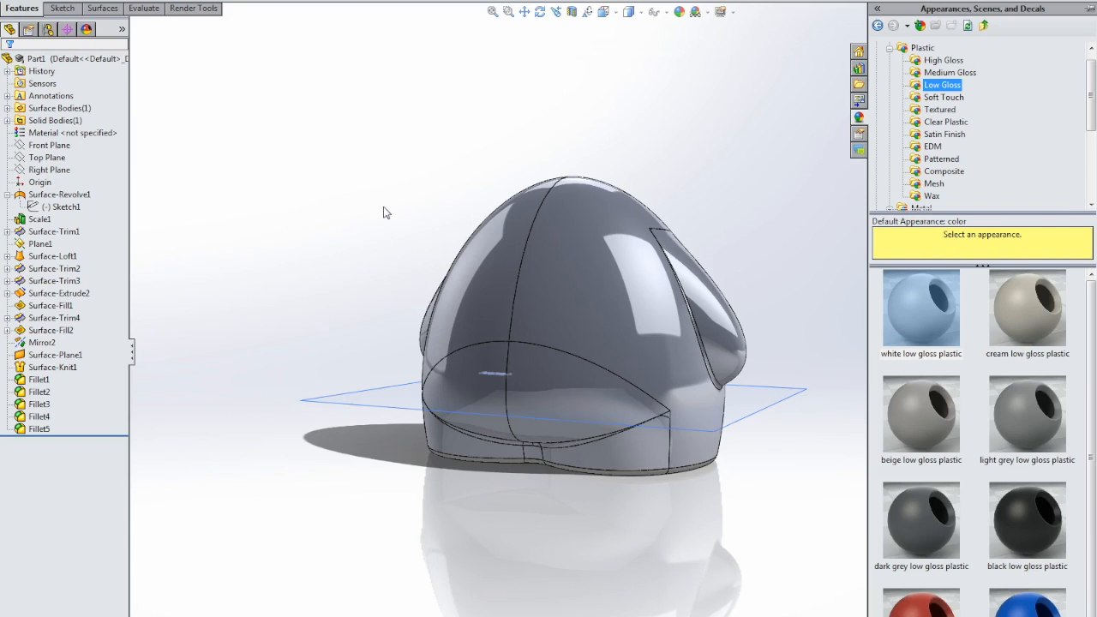
Open a PhotoView 360 render preview of the model, move it aside, and list the part's applied appearances.
click(257, 2)
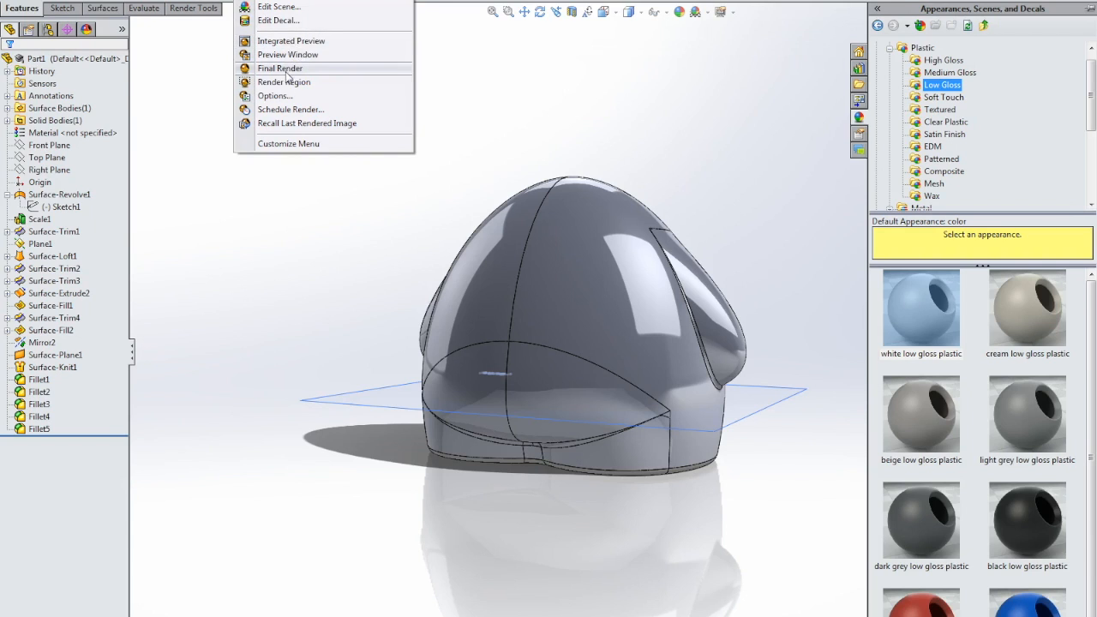
click(268, 55)
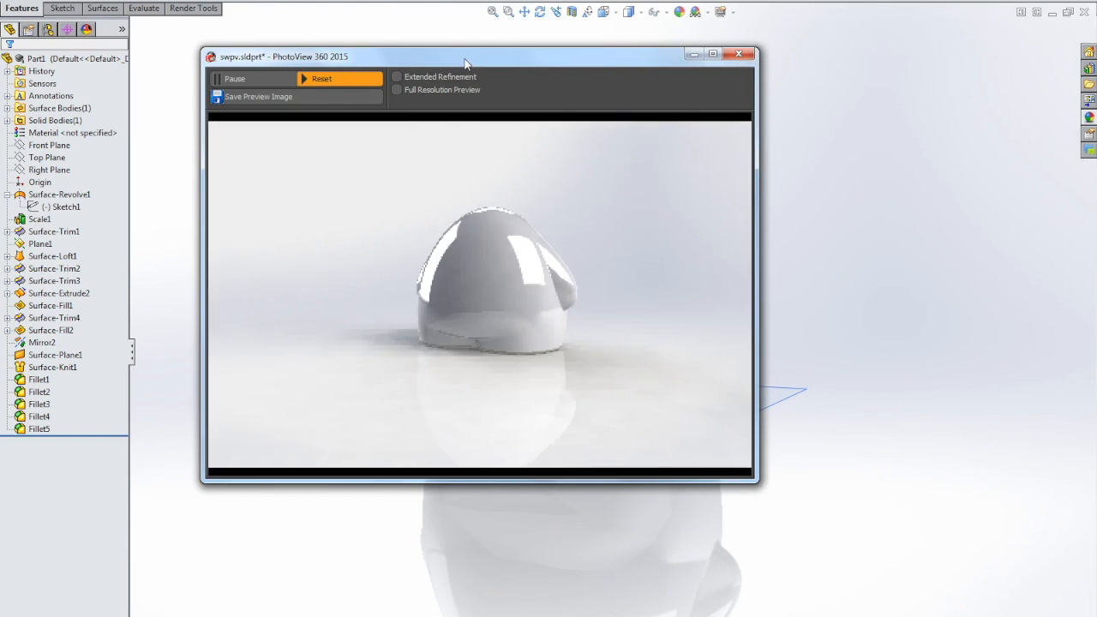
drag(464, 60, 385, 2)
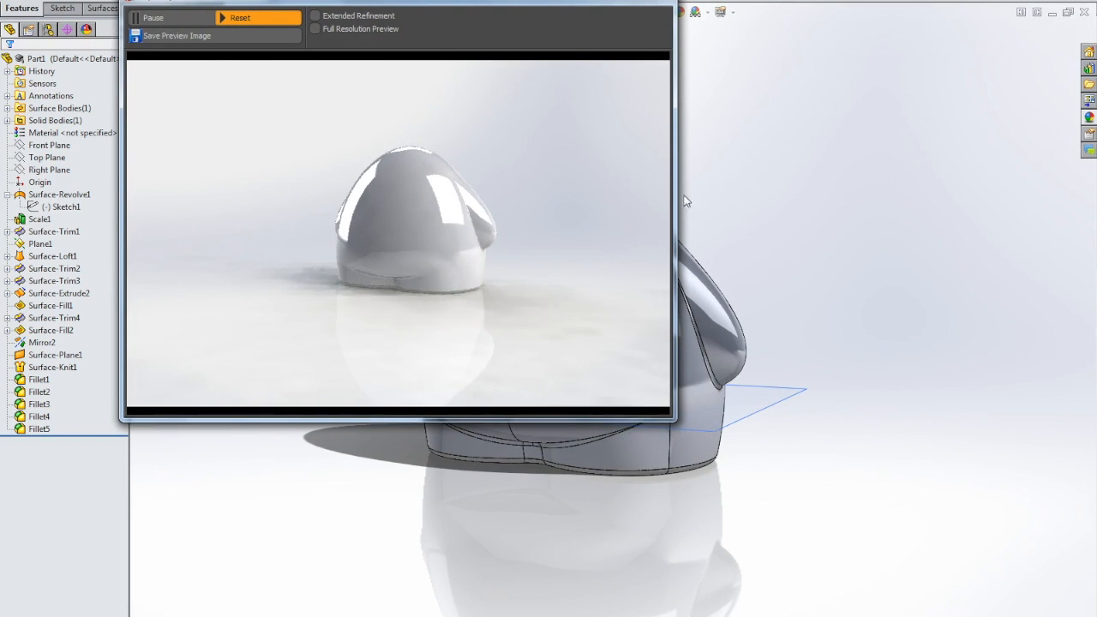
click(86, 29)
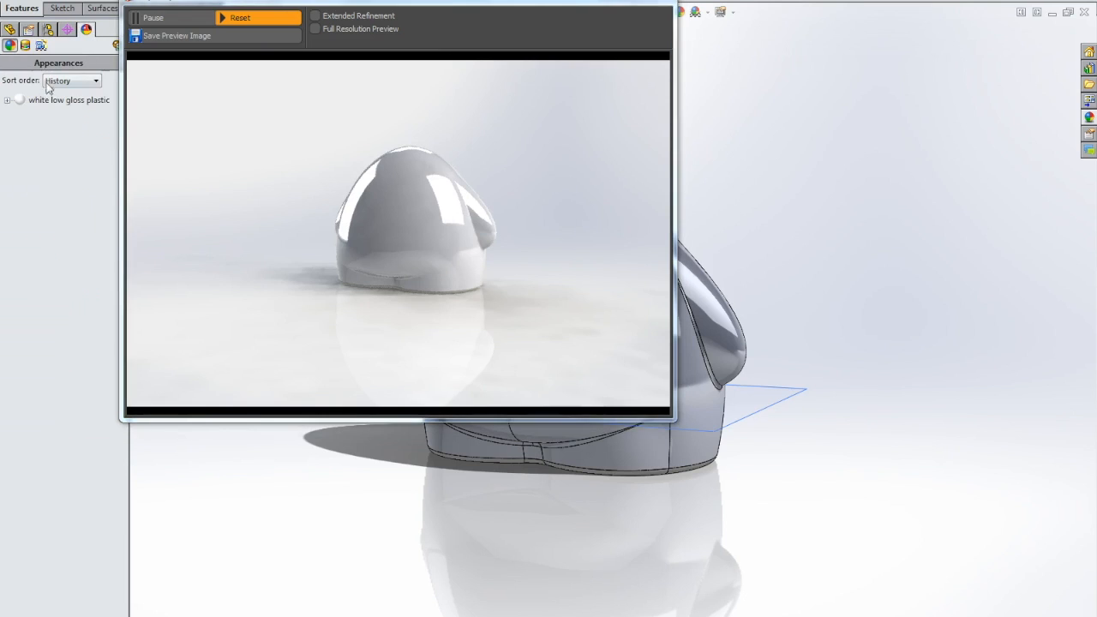
Remove the white low gloss plastic appearance from the bottom rim fillet and close the PhotoView 360 preview.
click(46, 101)
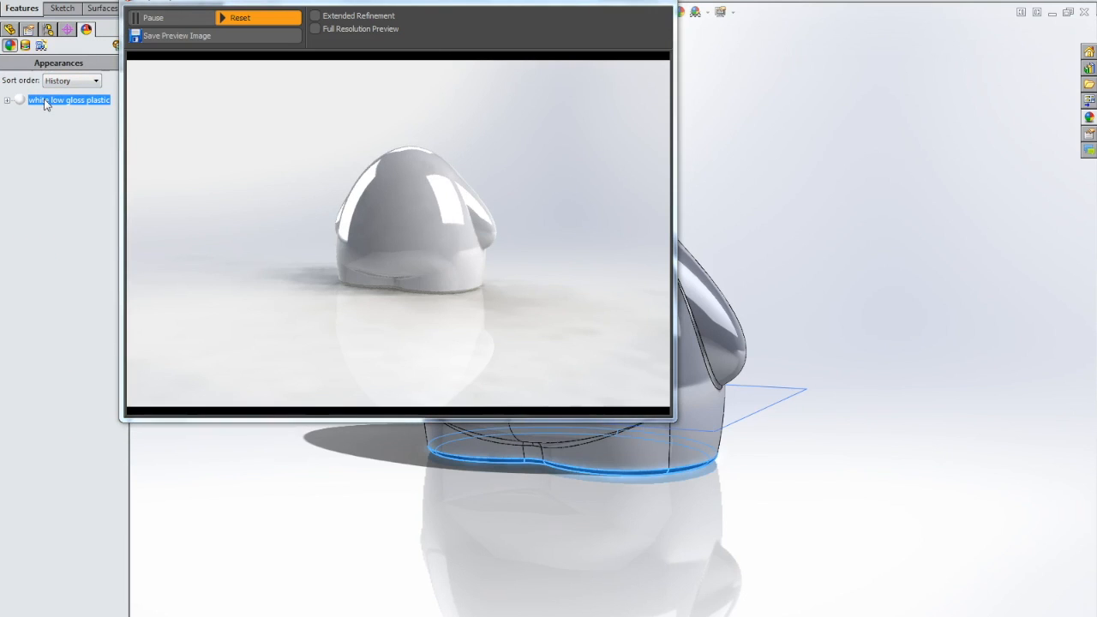
right_click(45, 101)
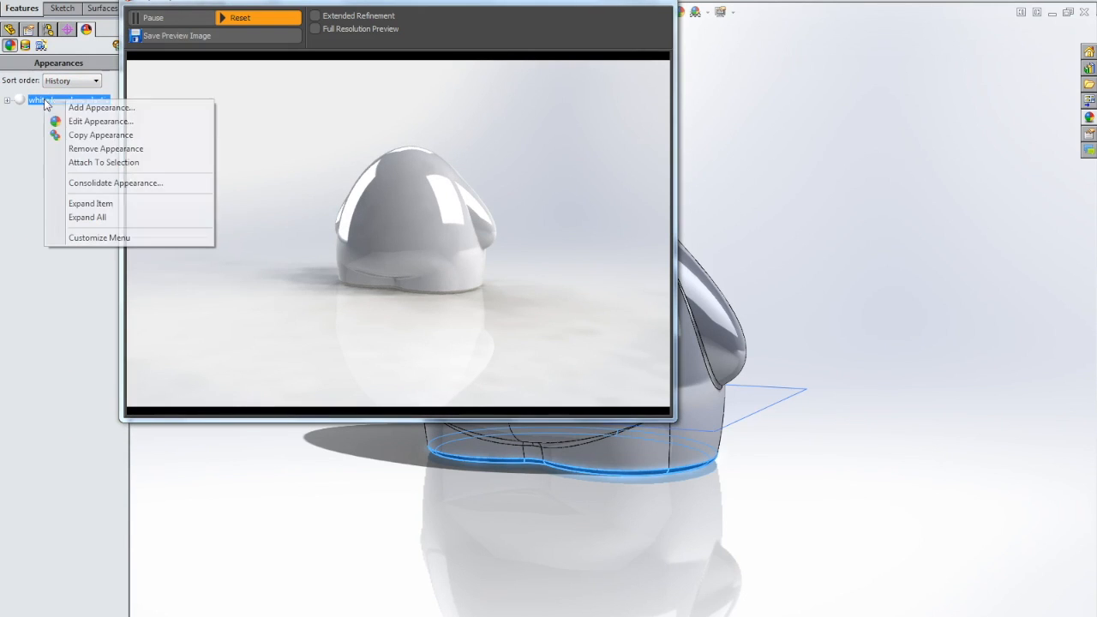
click(103, 148)
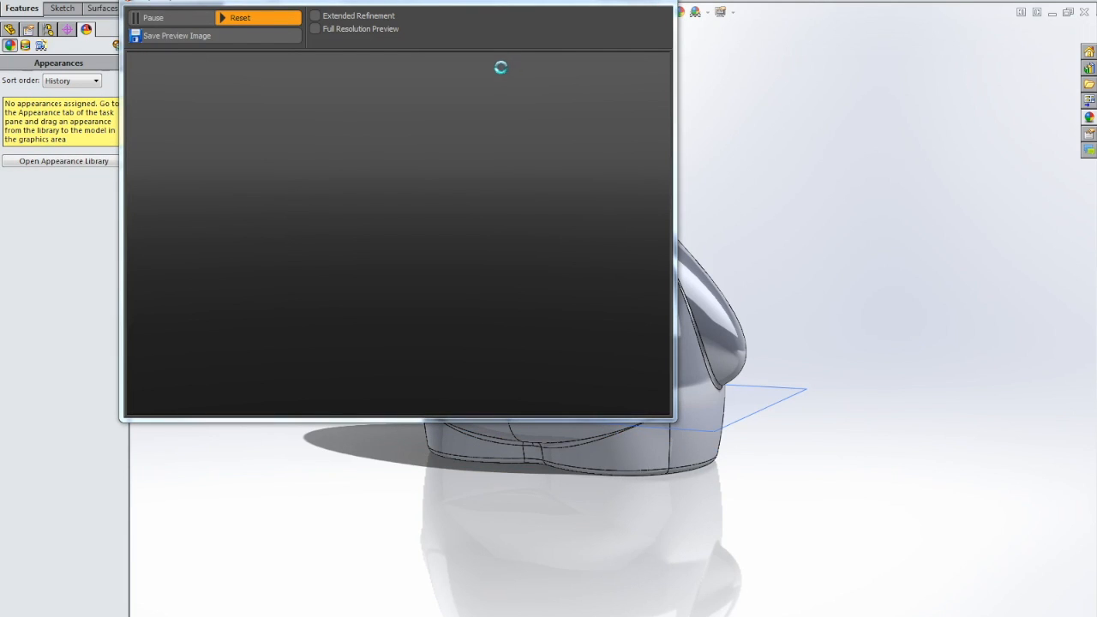
click(638, 12)
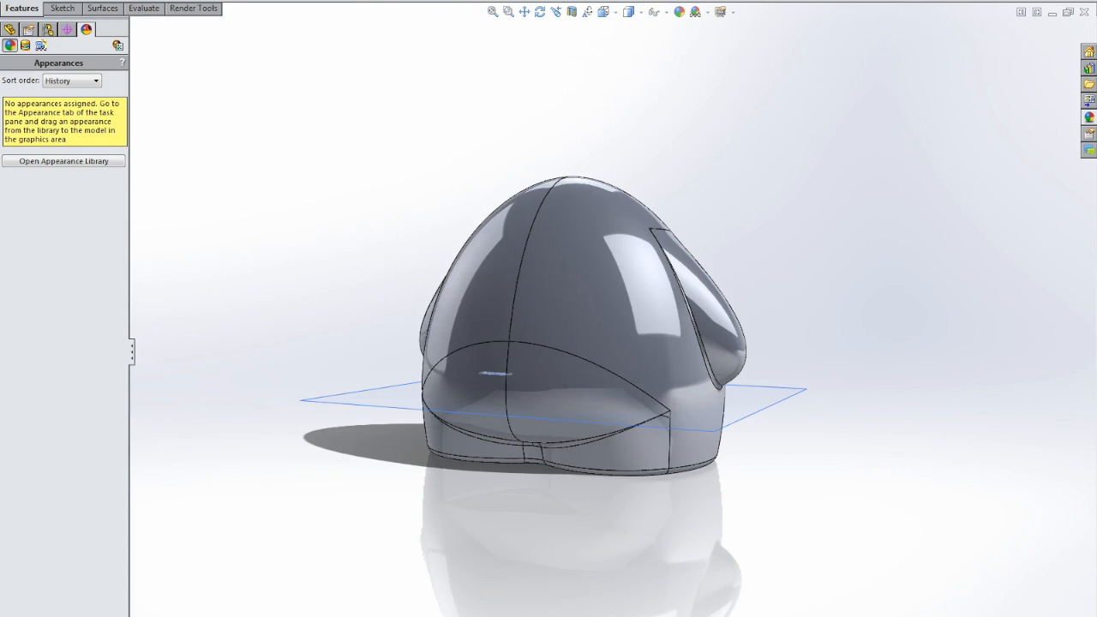
Apply the white low gloss plastic appearance to the whole part, Part1.SLDPRT.
click(257, 0)
click(279, 0)
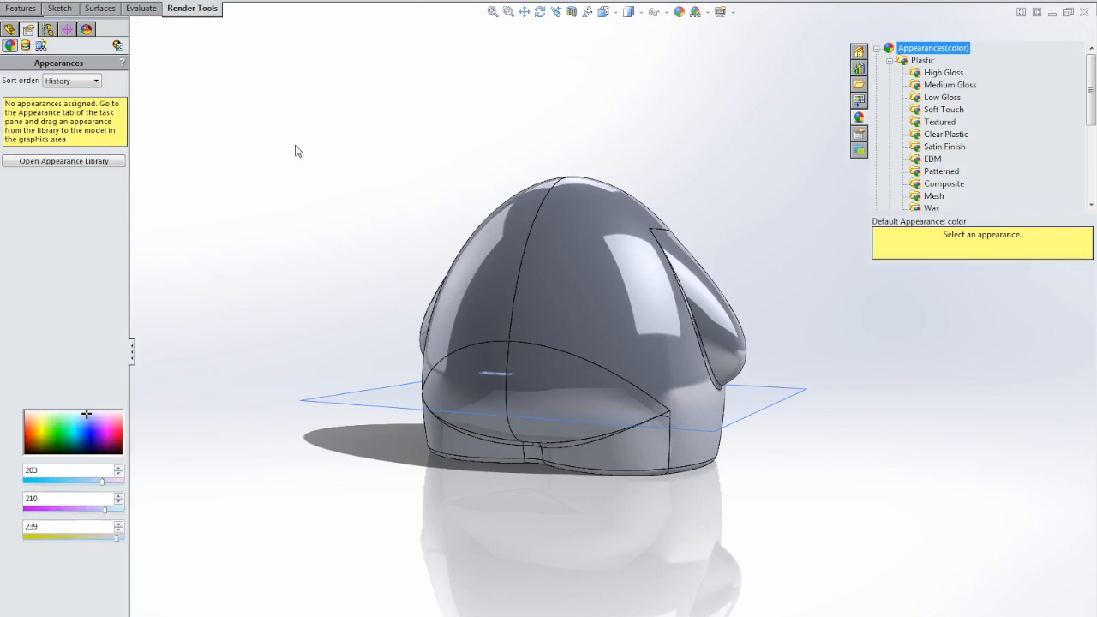
click(40, 151)
right_click(39, 153)
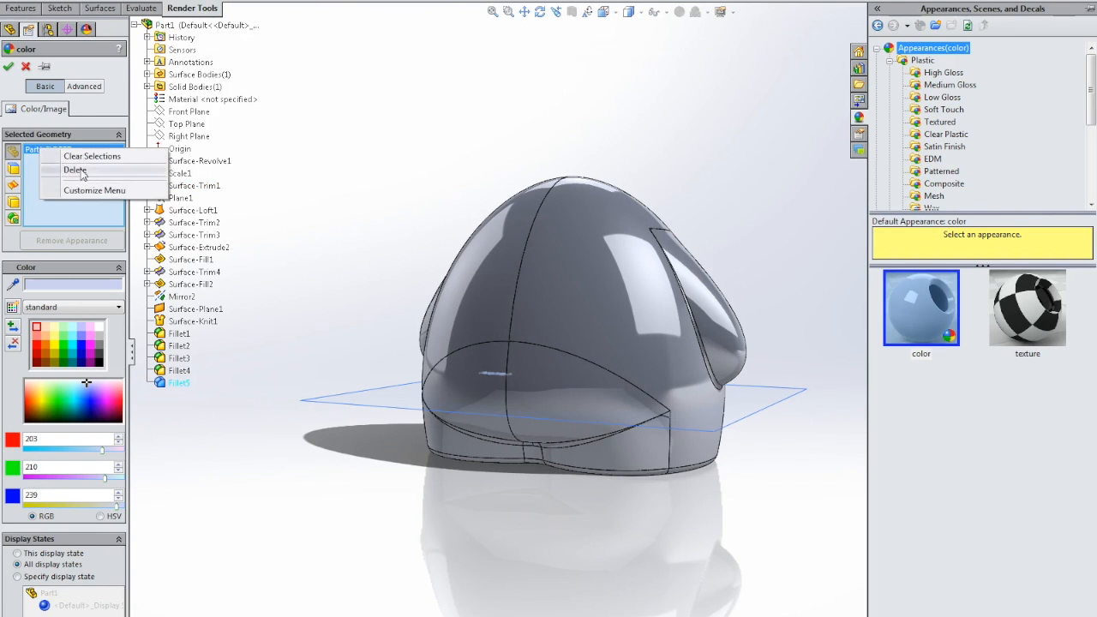
click(84, 174)
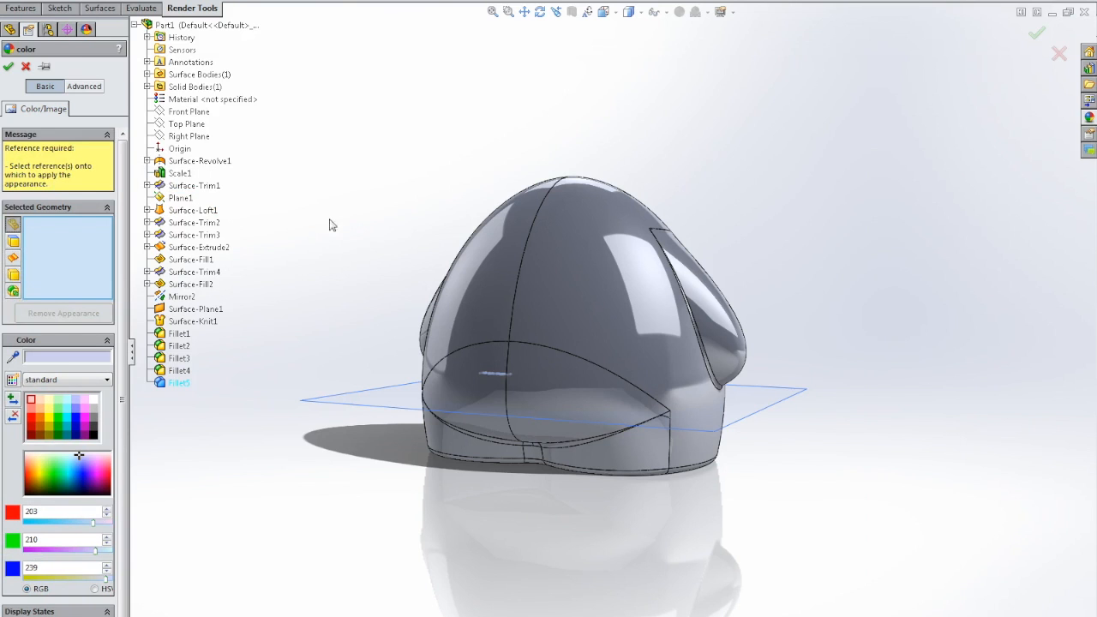
click(507, 265)
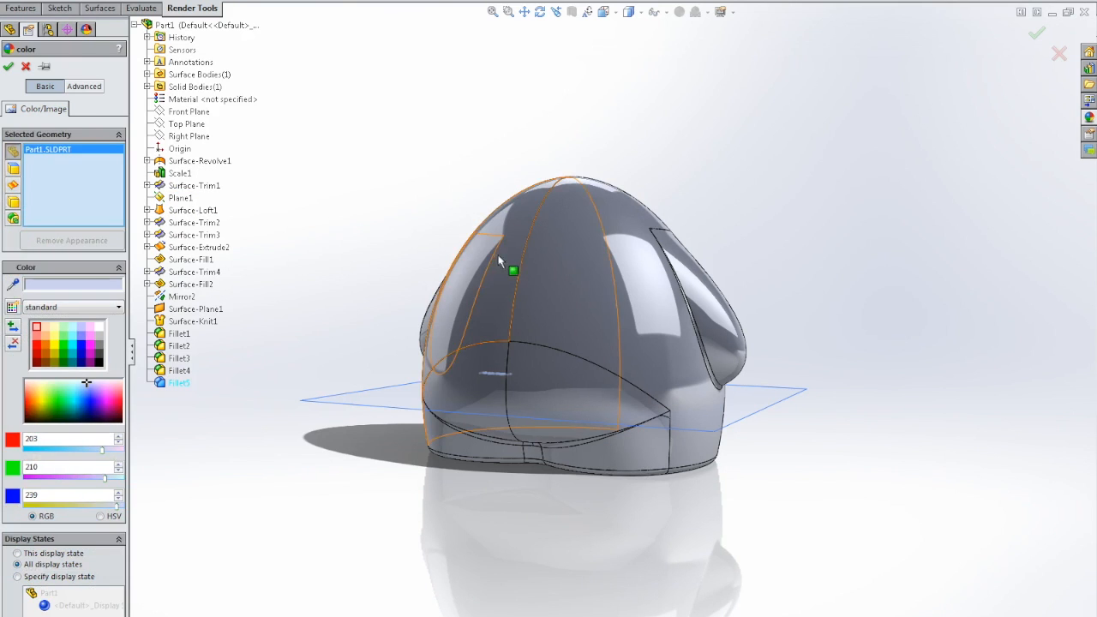
click(1089, 117)
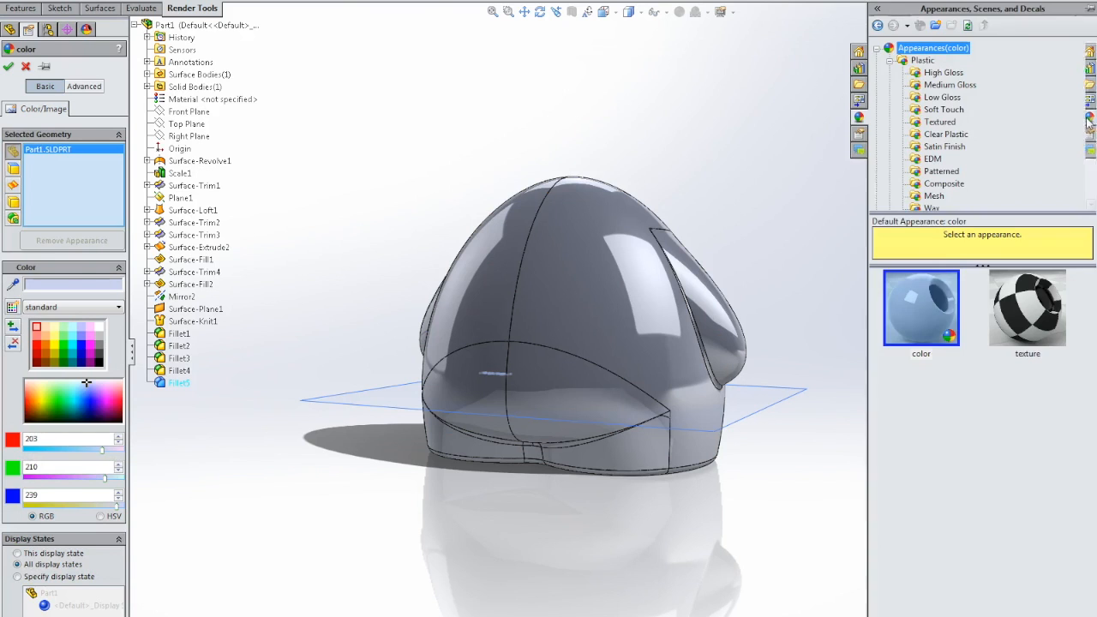
click(942, 97)
click(926, 296)
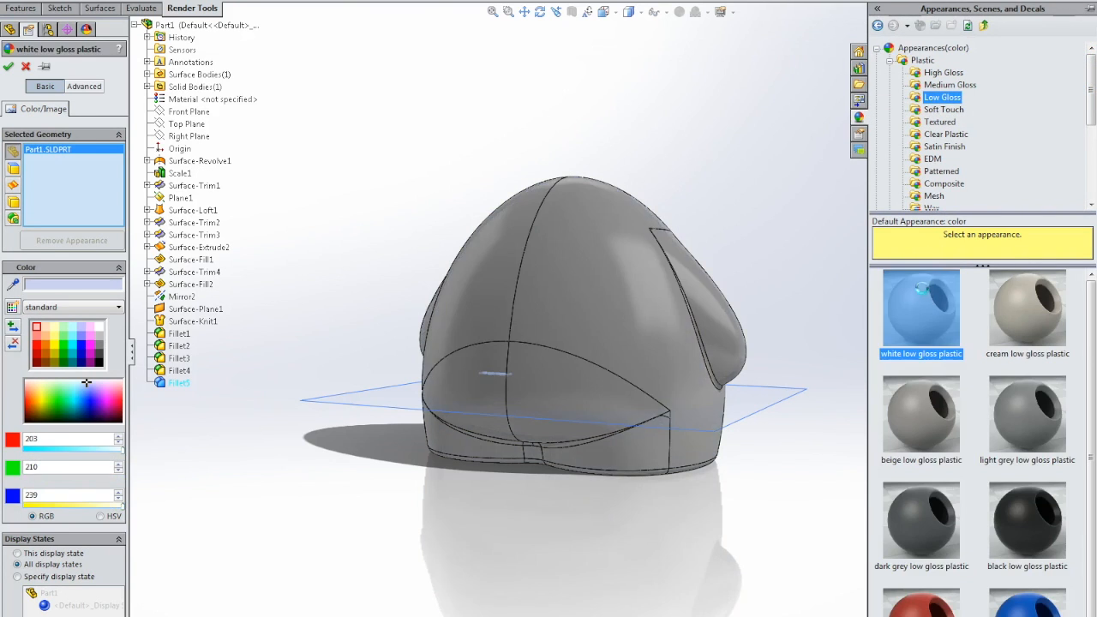
click(9, 67)
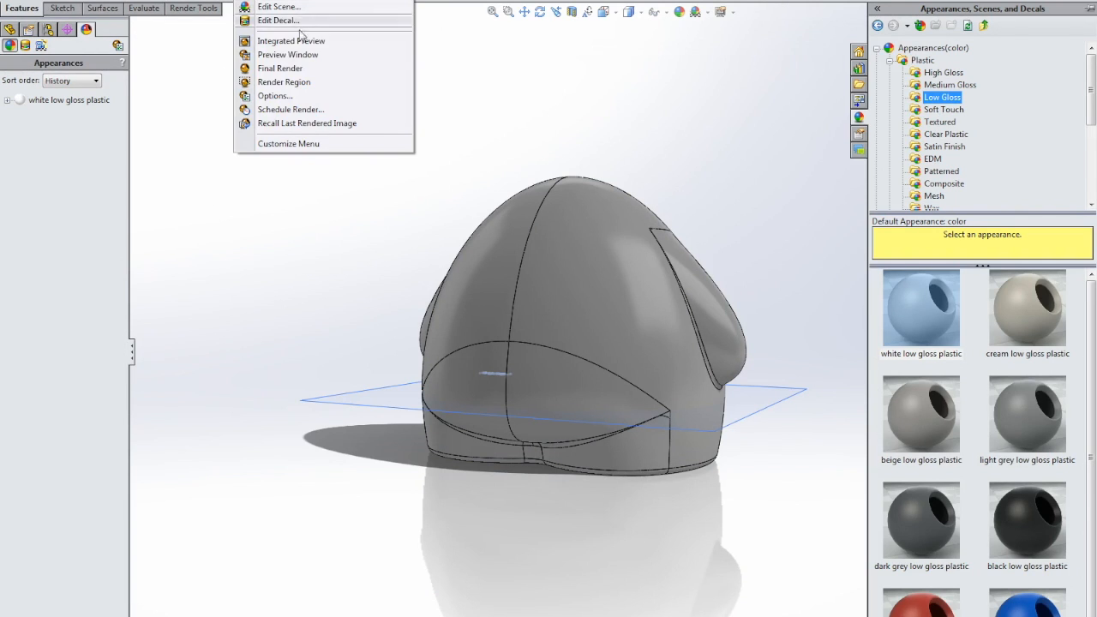
Open the PhotoView 360 preview window and frame the whole model larger in the view.
click(296, 55)
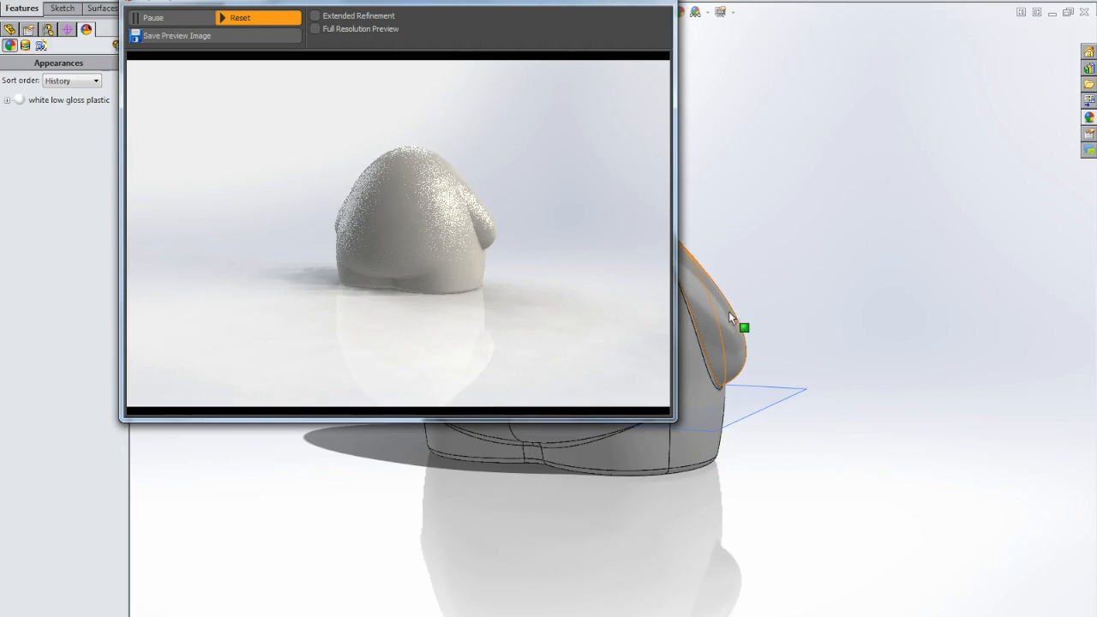
scroll(720, 446, down, 4)
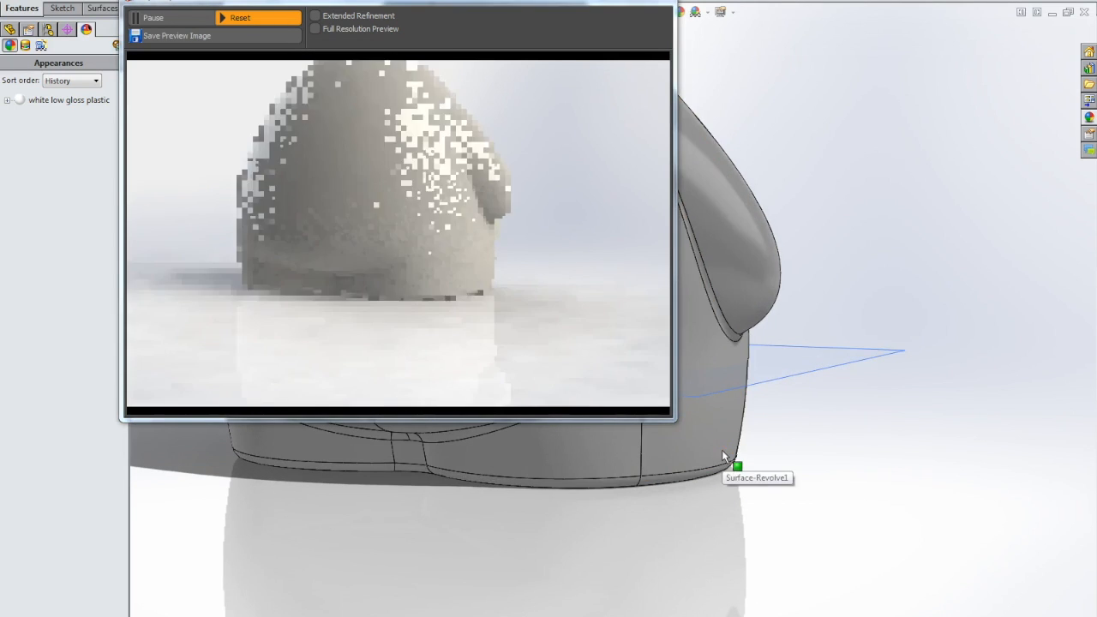
drag(516, 8, 457, 50)
click(525, 11)
drag(723, 81, 906, 247)
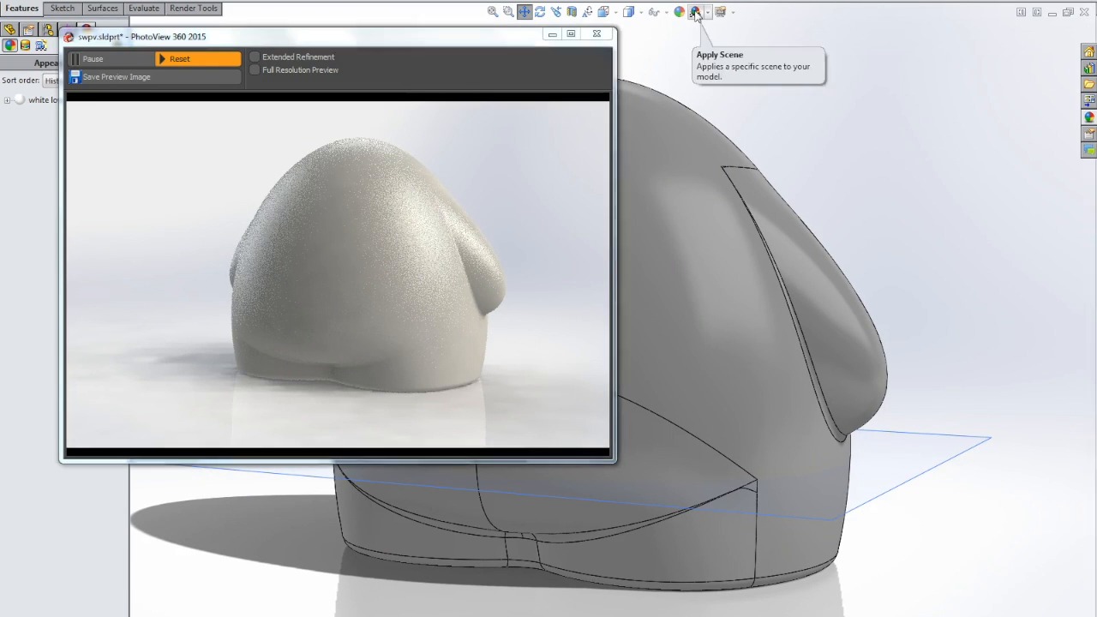
Apply the 3 Point Faded scene with its background set to None and floor reflections turned off.
click(696, 13)
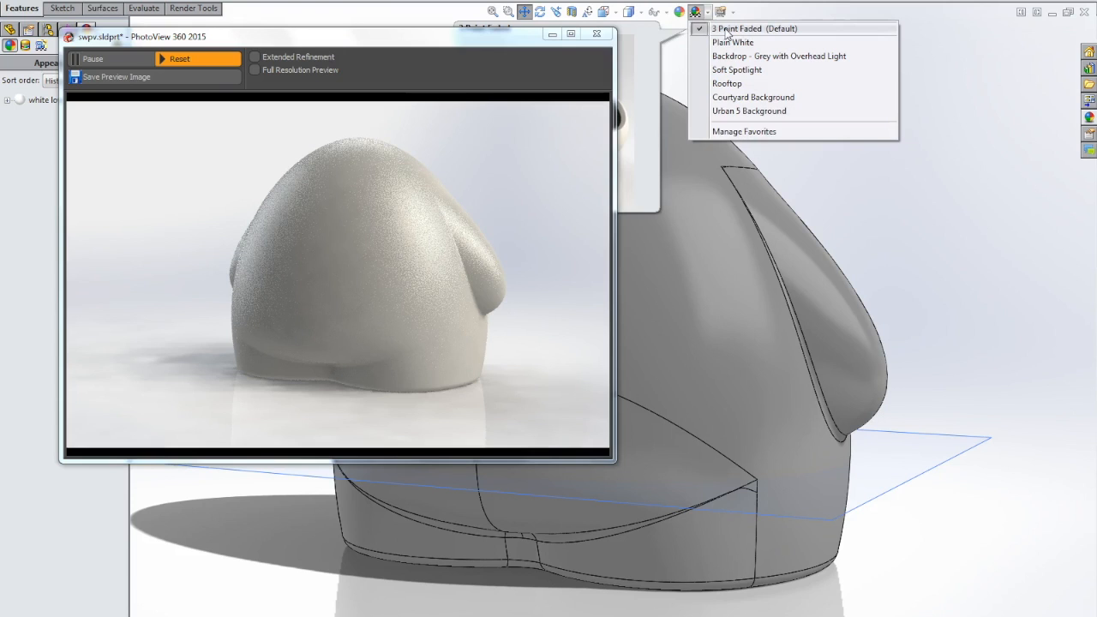
click(727, 31)
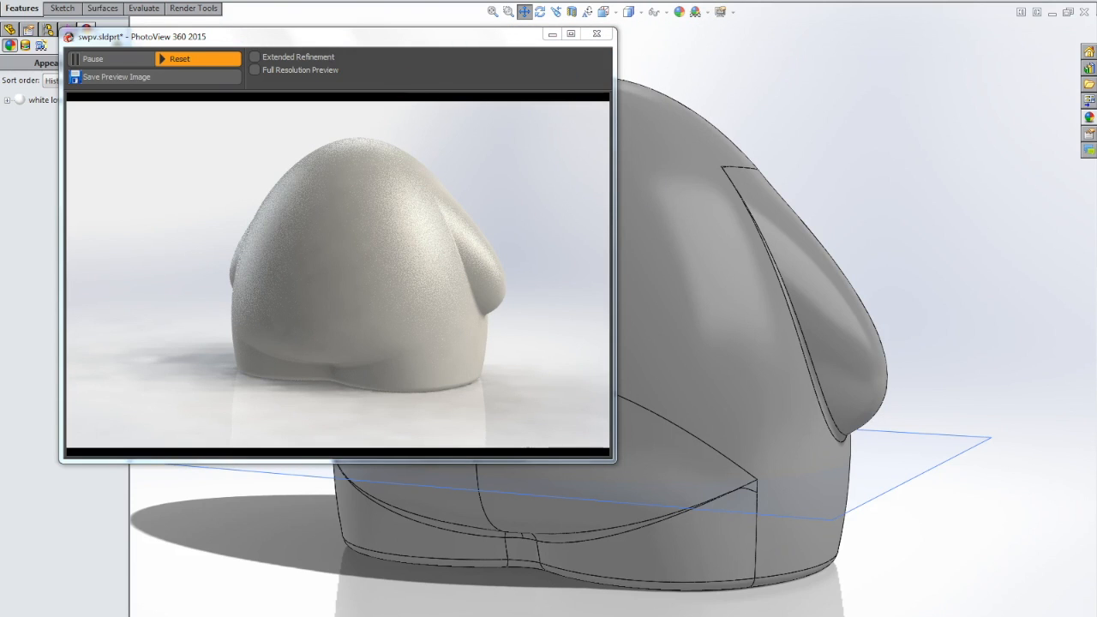
click(257, 0)
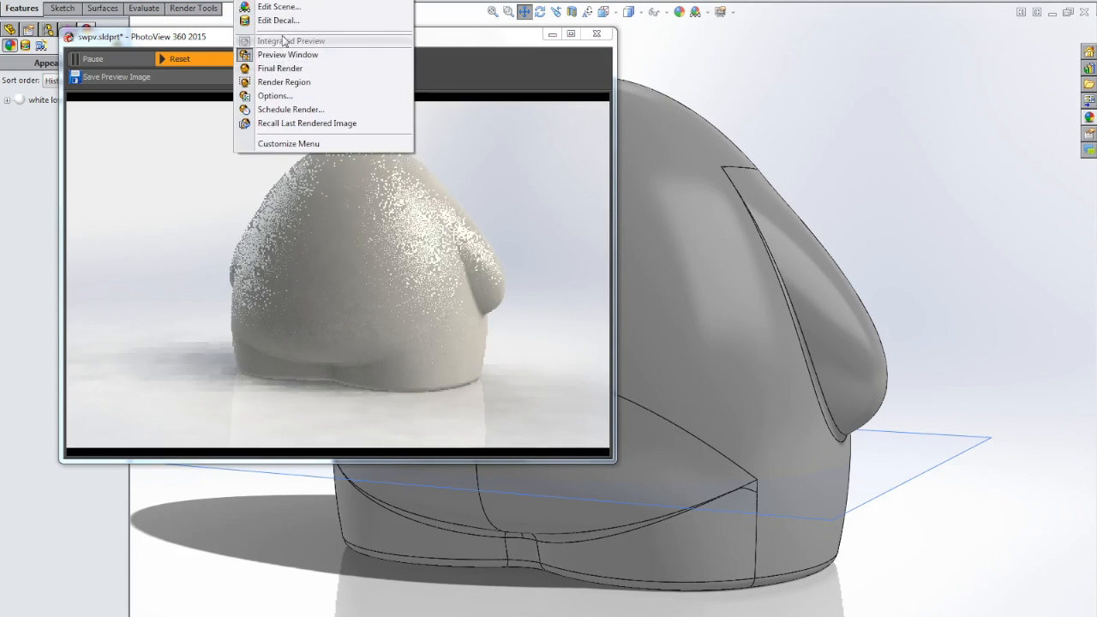
click(287, 7)
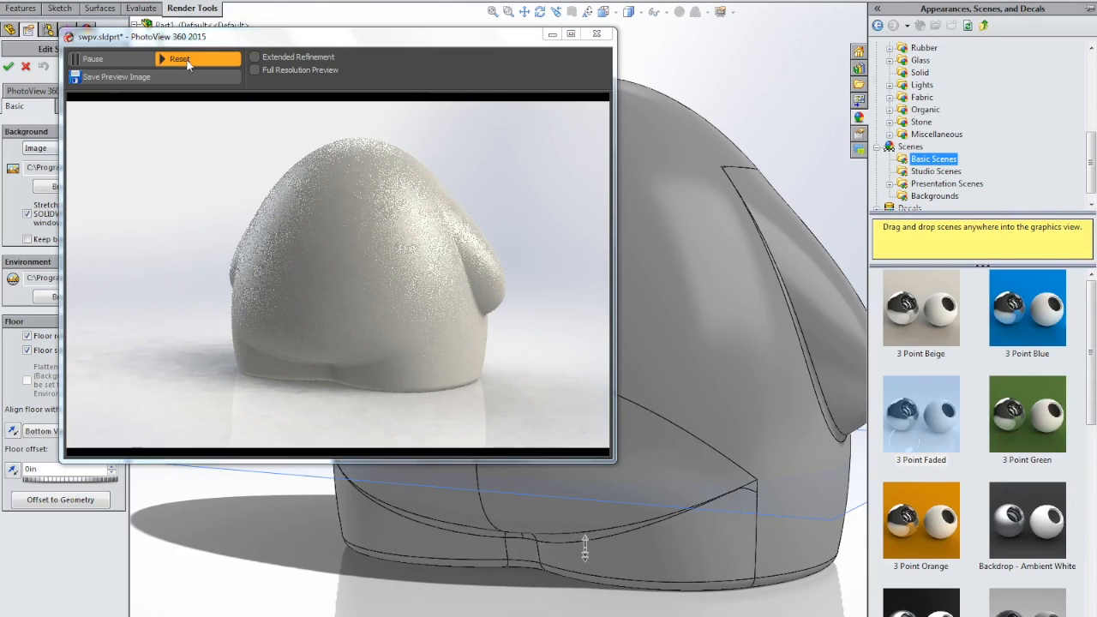
drag(250, 45, 395, 48)
click(51, 148)
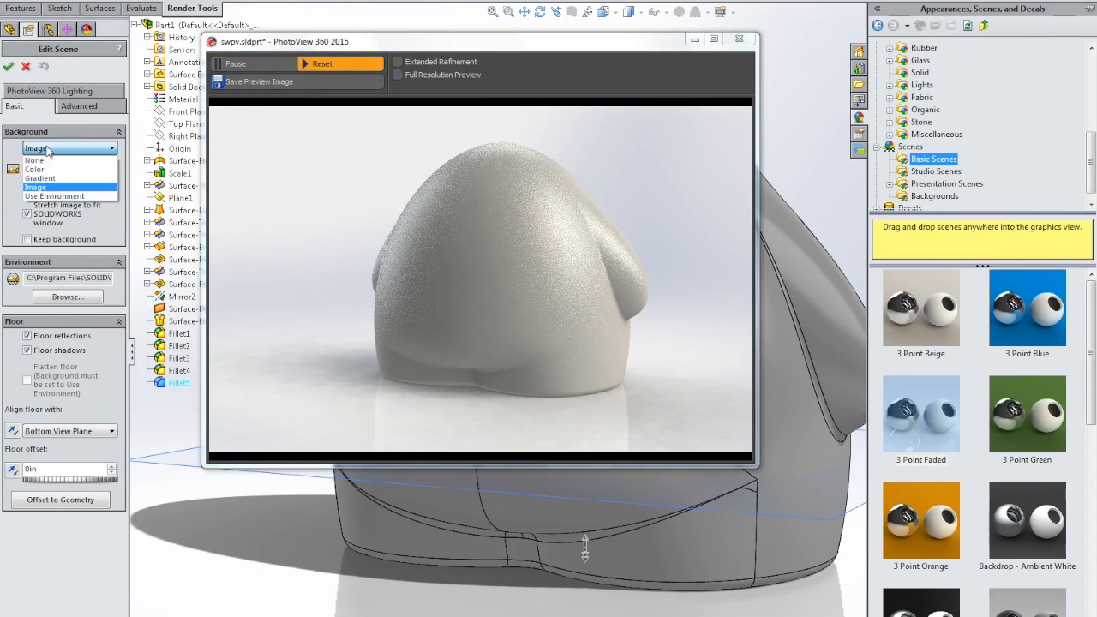
click(34, 161)
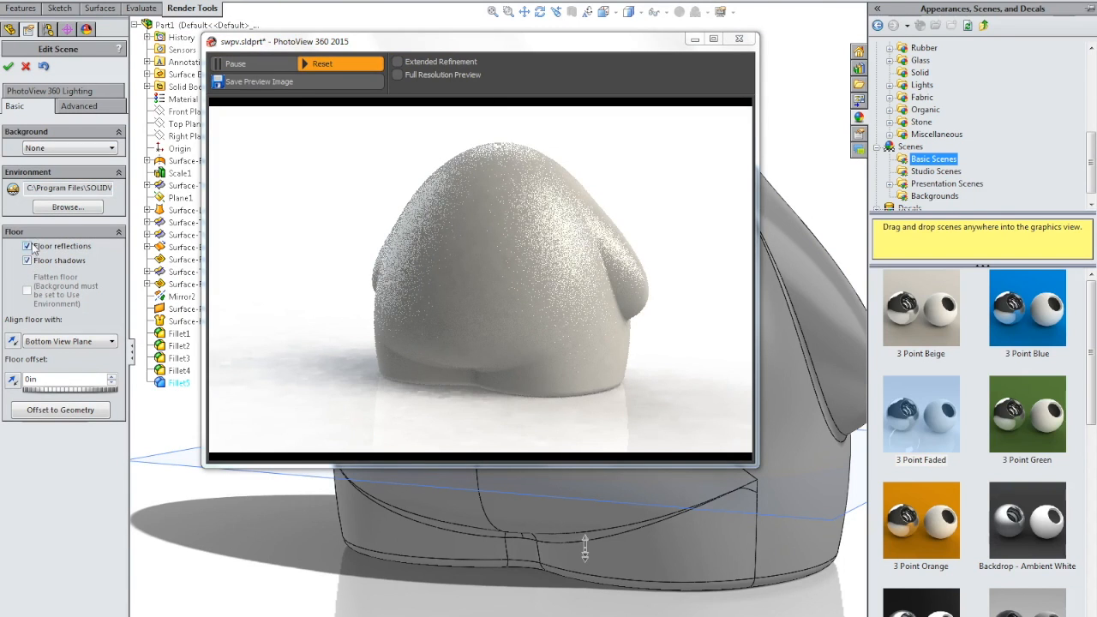
click(27, 246)
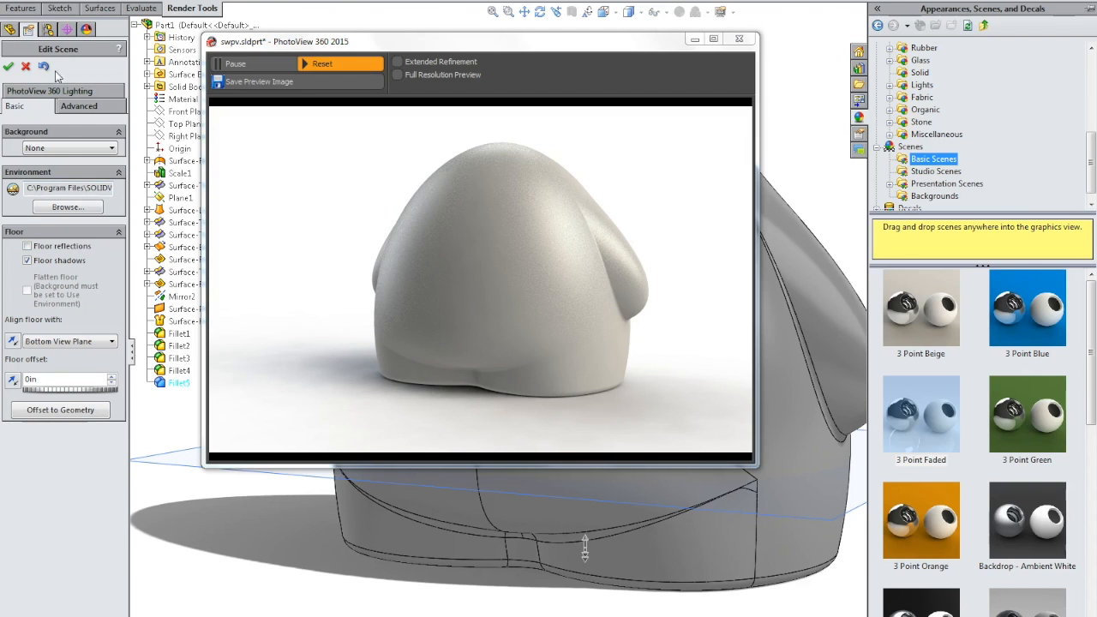
Try environment rotations of 43.2 and 144 degrees for the scene, set 108 degrees and accept the scene.
click(79, 106)
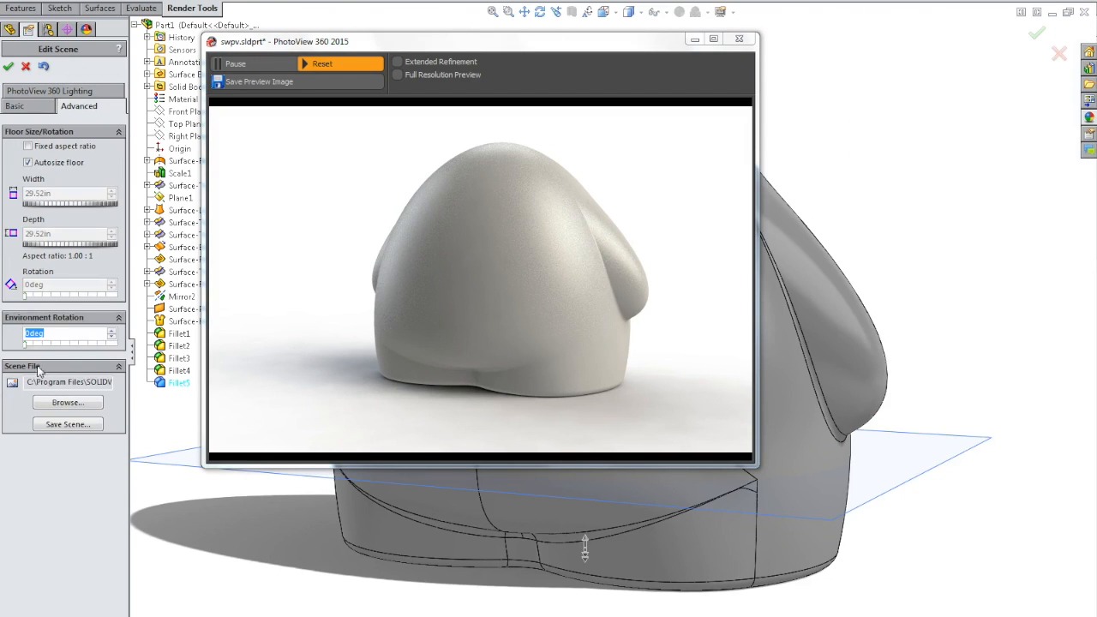
click(111, 332)
click(111, 332)
click(111, 332)
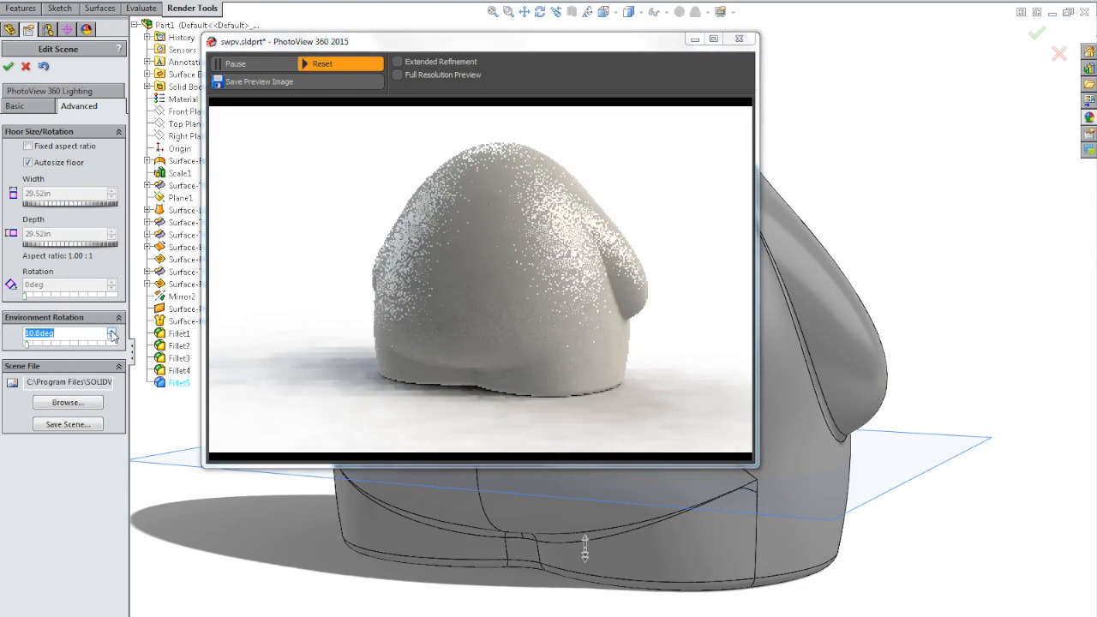
click(112, 332)
click(112, 331)
click(111, 332)
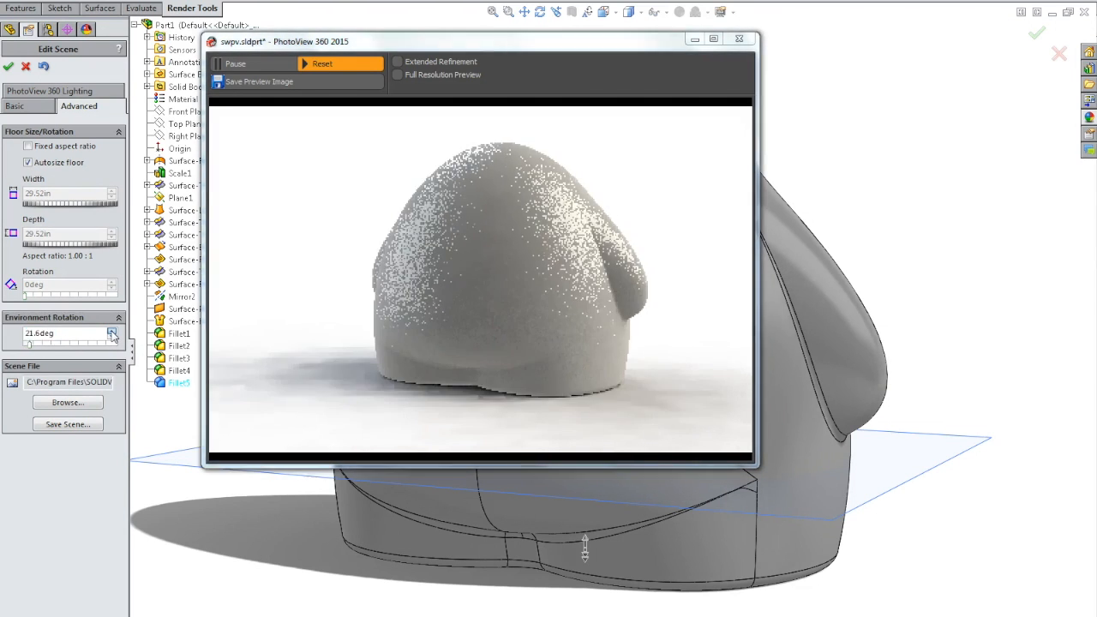
click(112, 332)
click(111, 331)
click(111, 332)
click(111, 332)
click(112, 331)
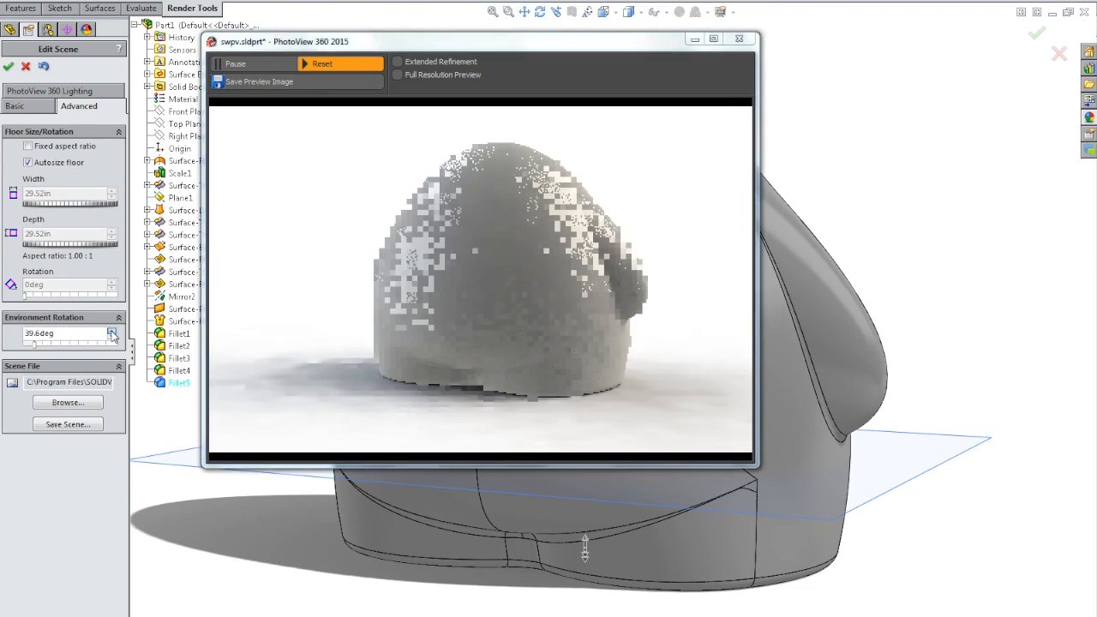
click(111, 332)
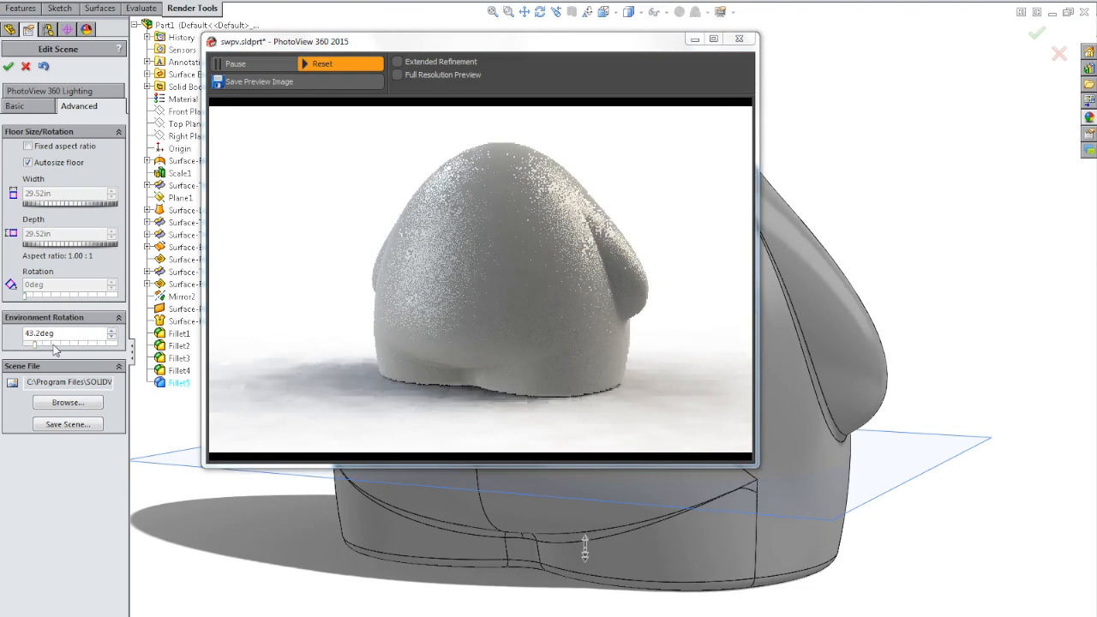
click(56, 344)
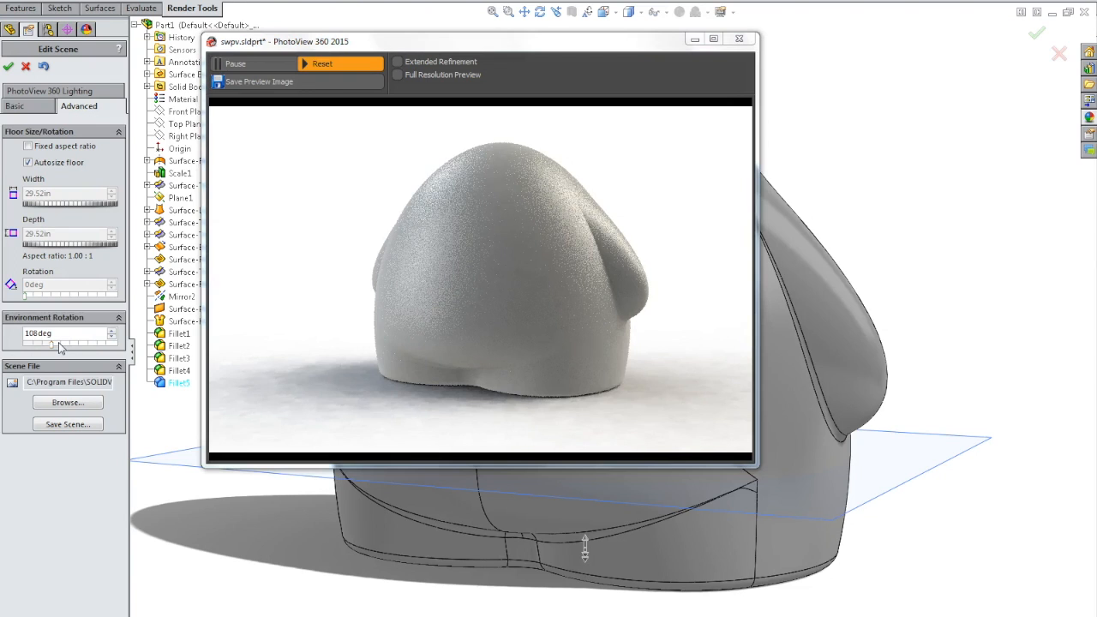
click(60, 344)
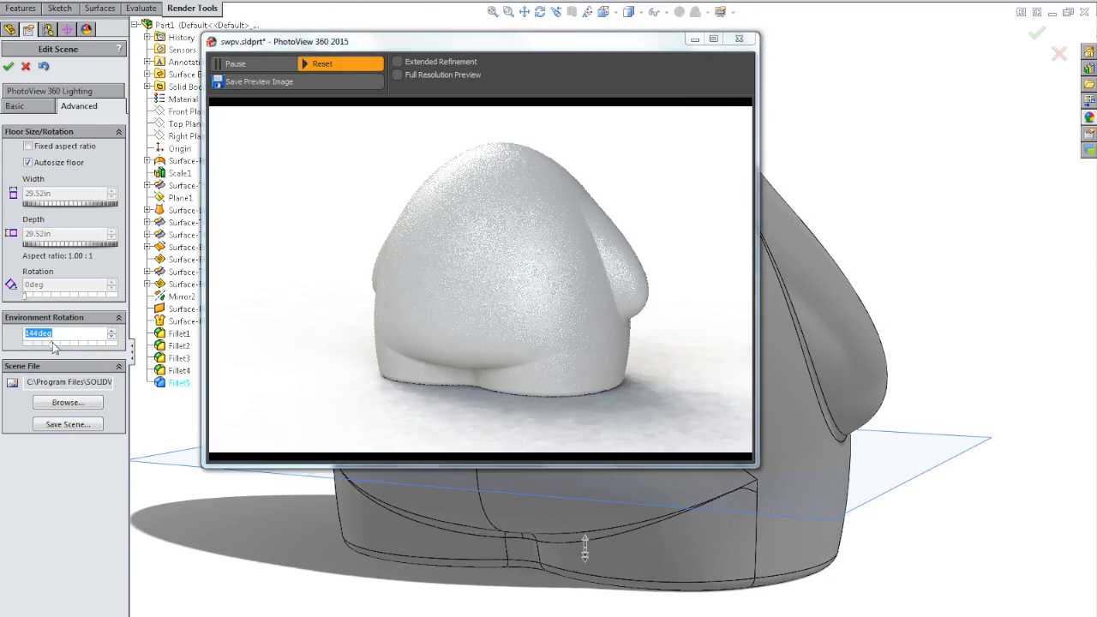
click(54, 344)
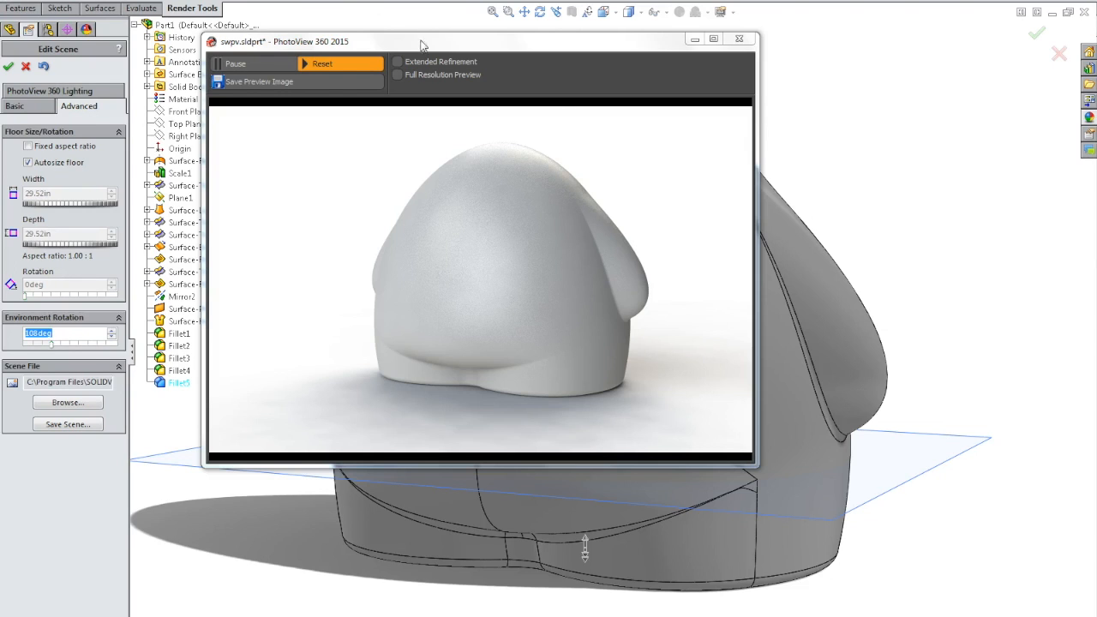
click(8, 66)
Run the final PhotoView 360 render of the model and close the render and preview windows.
click(289, 2)
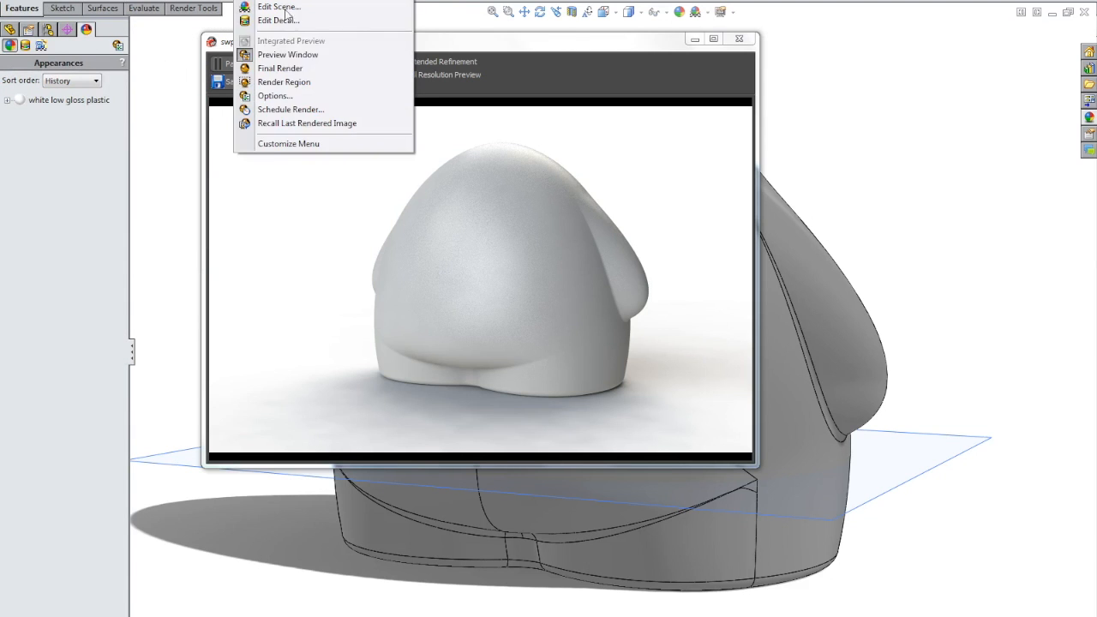
click(298, 67)
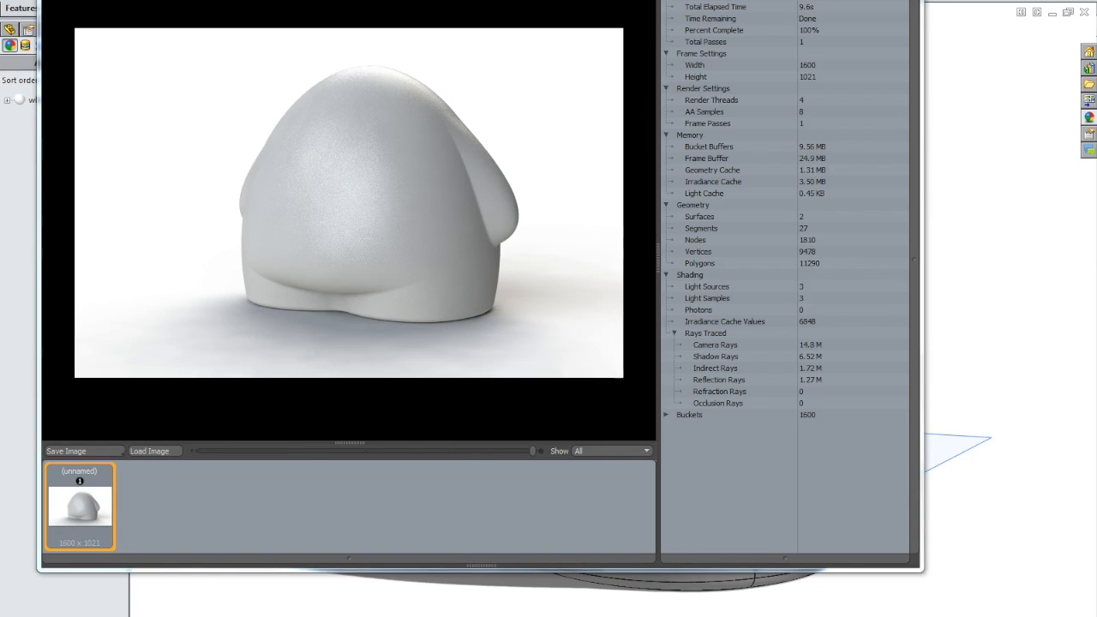
click(907, 0)
click(745, 41)
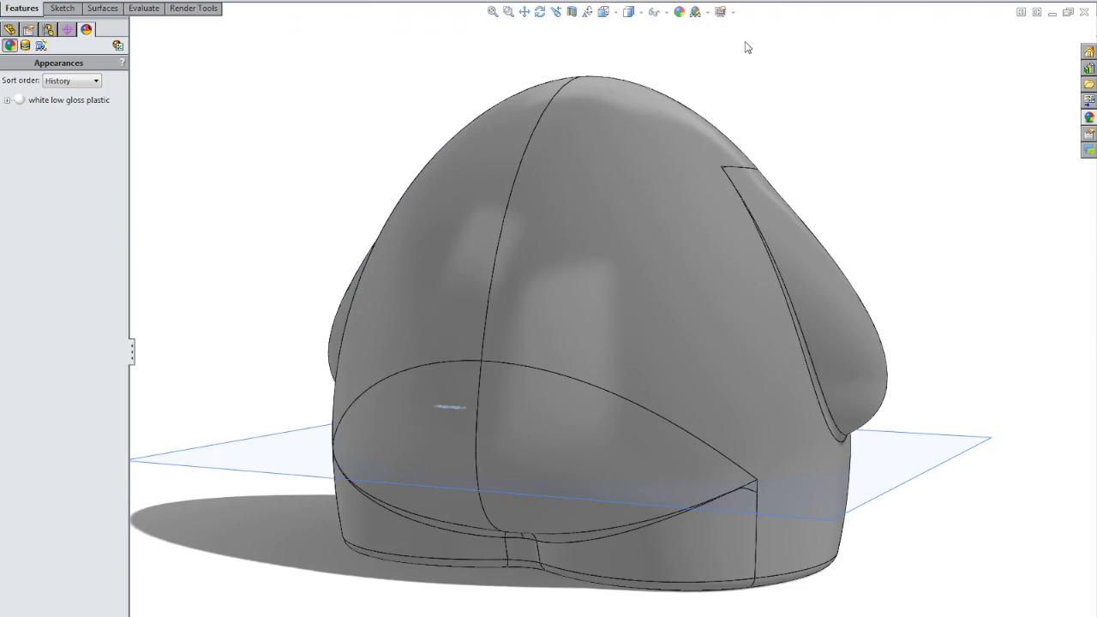